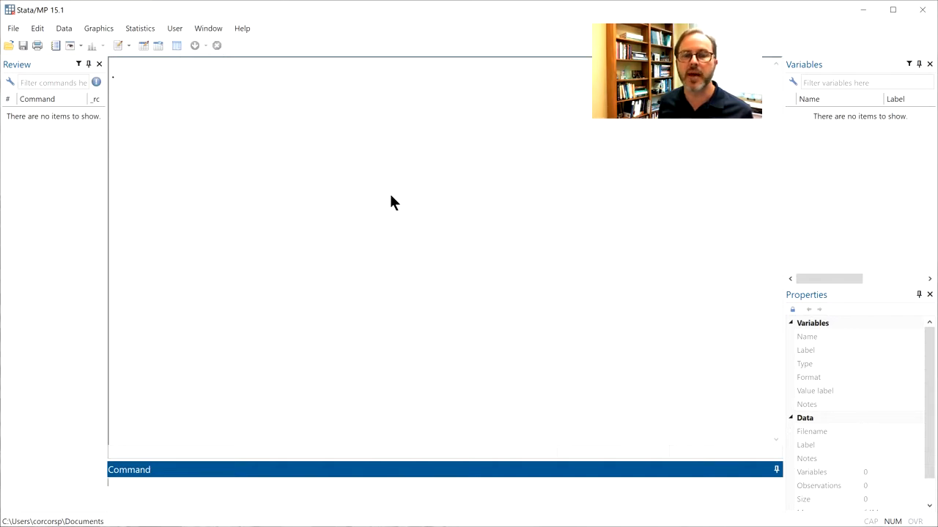
Switch to the Do-file Editor and look through the Covid cases graph - v2 do-file, including its import delimited URL.
{"action": "key", "text": "alt+Tab"}
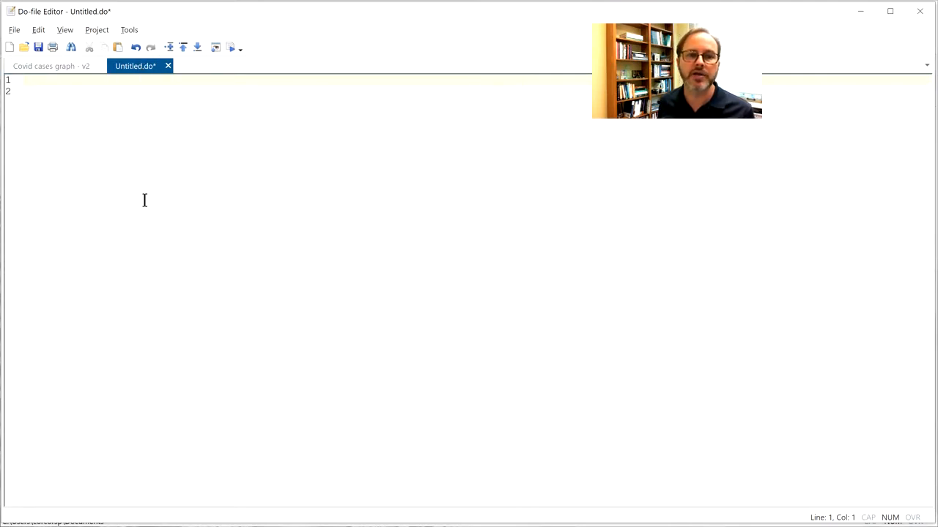
{"action": "left_click", "coordinate": [40, 69]}
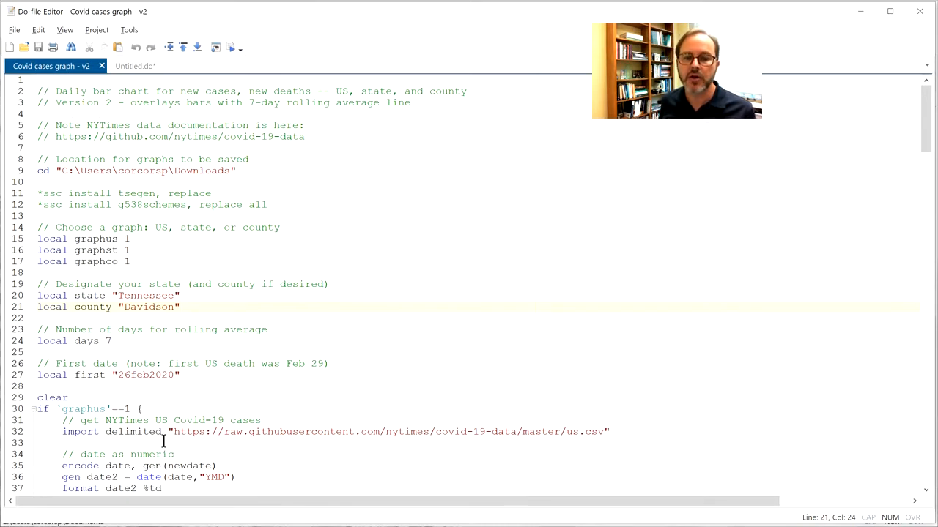
{"action": "left_click_drag", "start_coordinate": [168, 432], "coordinate": [630, 435]}
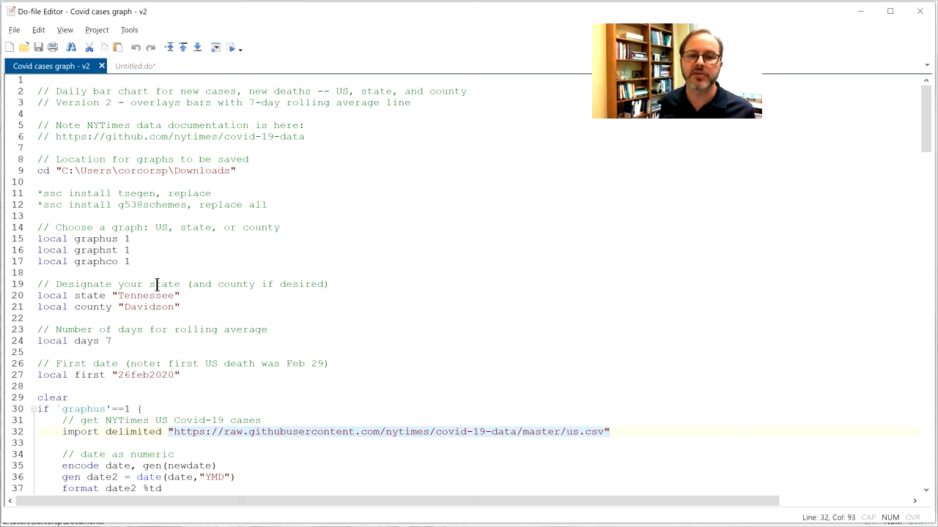
{"action": "scroll", "coordinate": [228, 338], "scroll_direction": "down", "scroll_amount": 7}
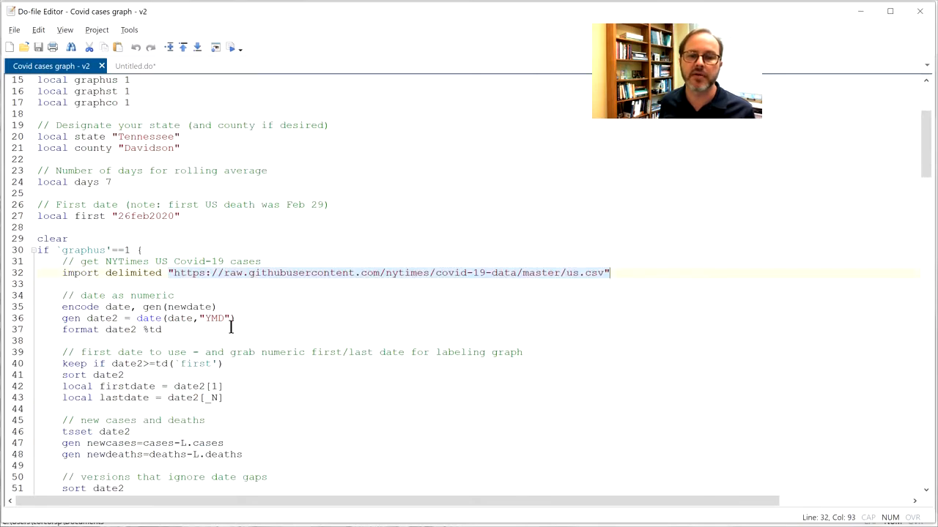
{"action": "scroll", "coordinate": [231, 327], "scroll_direction": "down", "scroll_amount": 2}
{"action": "scroll", "coordinate": [236, 324], "scroll_direction": "up", "scroll_amount": 9}
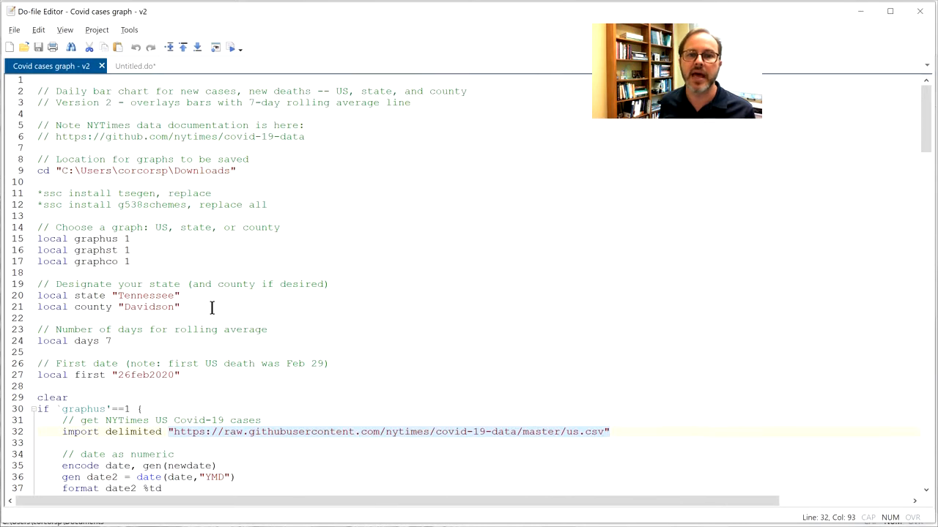
{"action": "left_click", "coordinate": [129, 68]}
Switch to the main Stata window and display the Stata version with the version command.
{"action": "key", "text": "alt+Tab"}
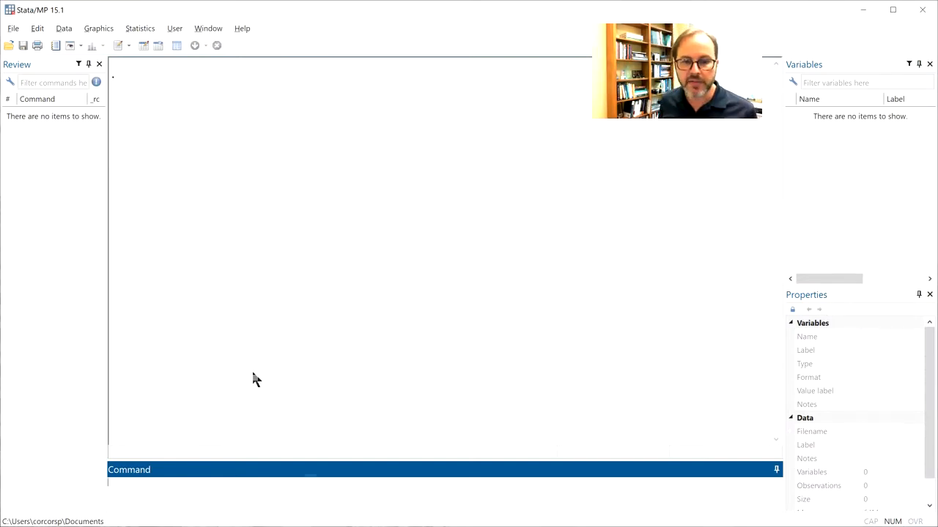
{"action": "type", "text": "version"}
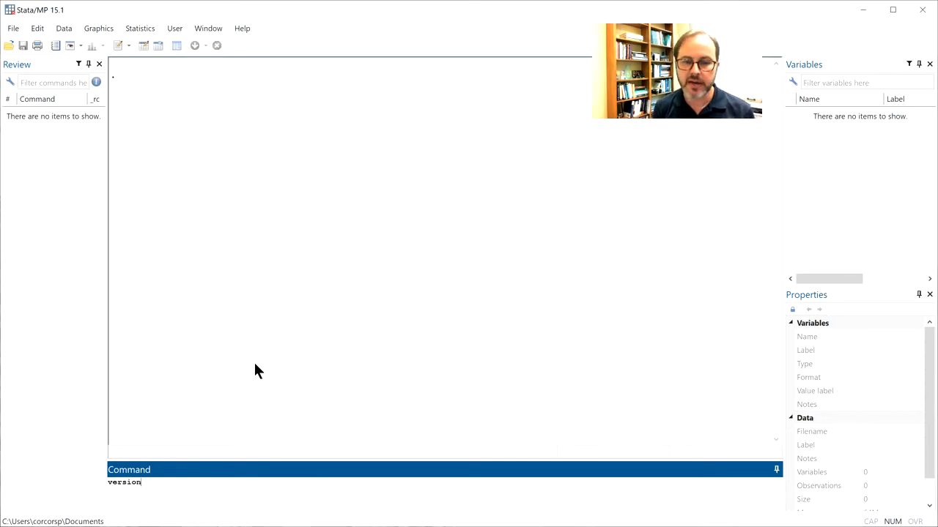
{"action": "key", "text": "Return"}
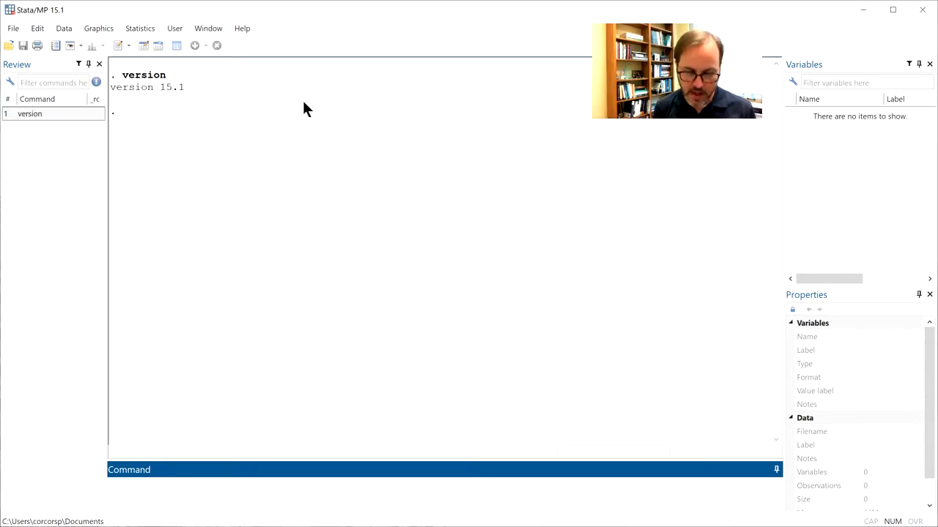
Report the update status with update, check for available updates with update query, and examine the recommended action.
{"action": "type", "text": "ate"}
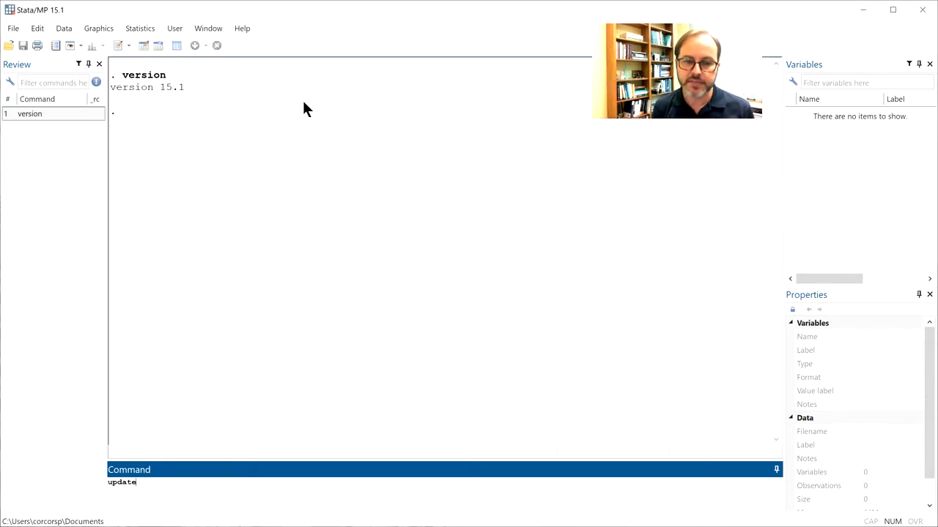
{"action": "key", "text": "Return"}
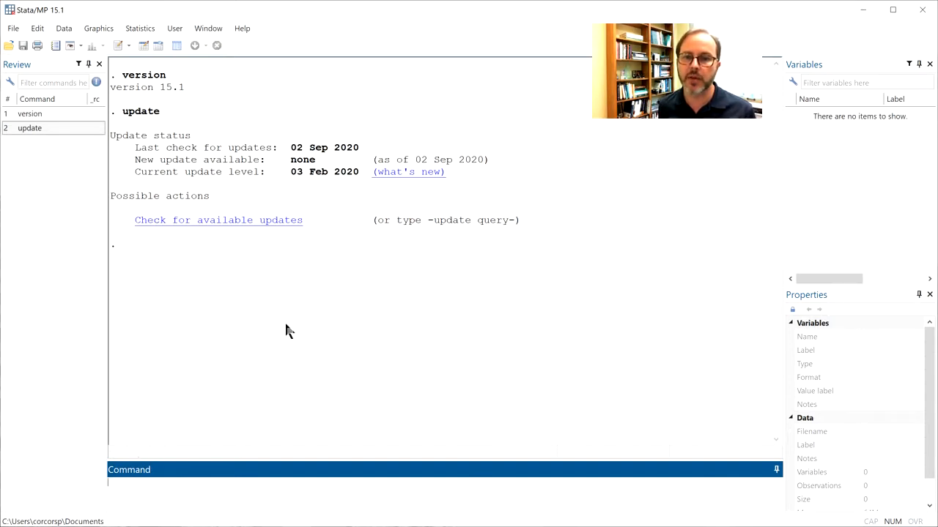
{"action": "type", "text": "update query"}
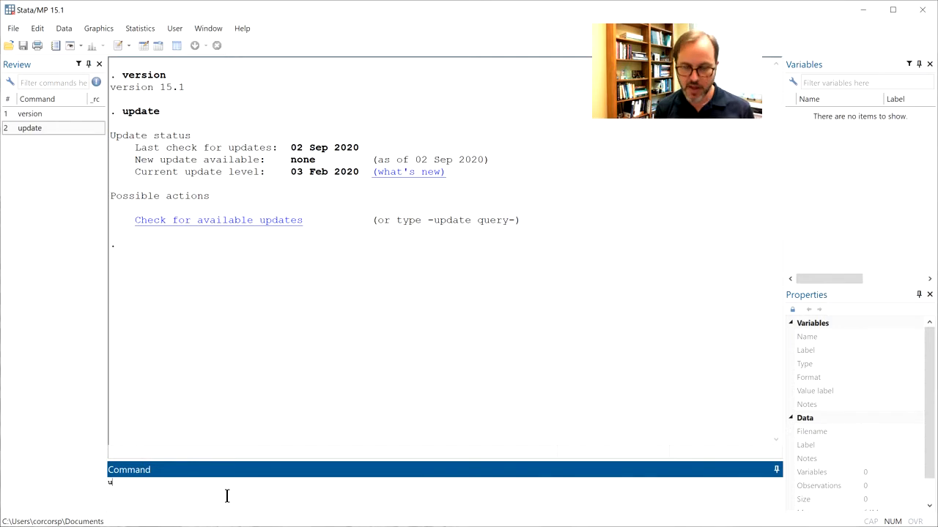
{"action": "key", "text": "Return"}
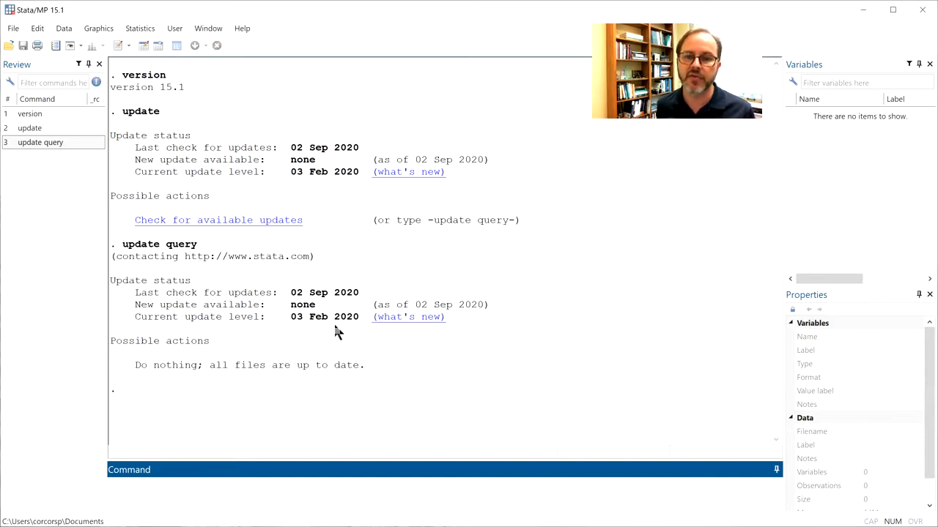
{"action": "left_click_drag", "start_coordinate": [134, 367], "coordinate": [377, 379]}
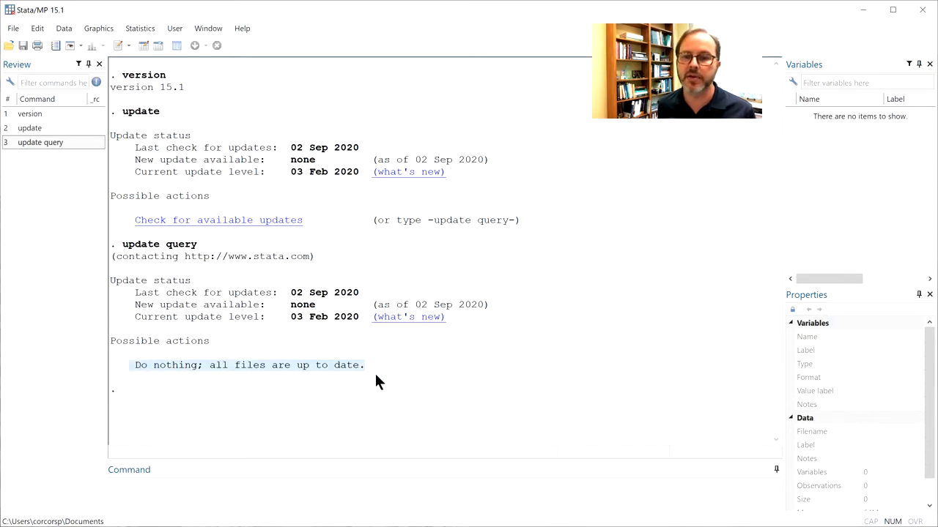
{"action": "left_click", "coordinate": [404, 413]}
Run update all to install any necessary updates and examine the possible actions it reports.
{"action": "left_click", "coordinate": [341, 486]}
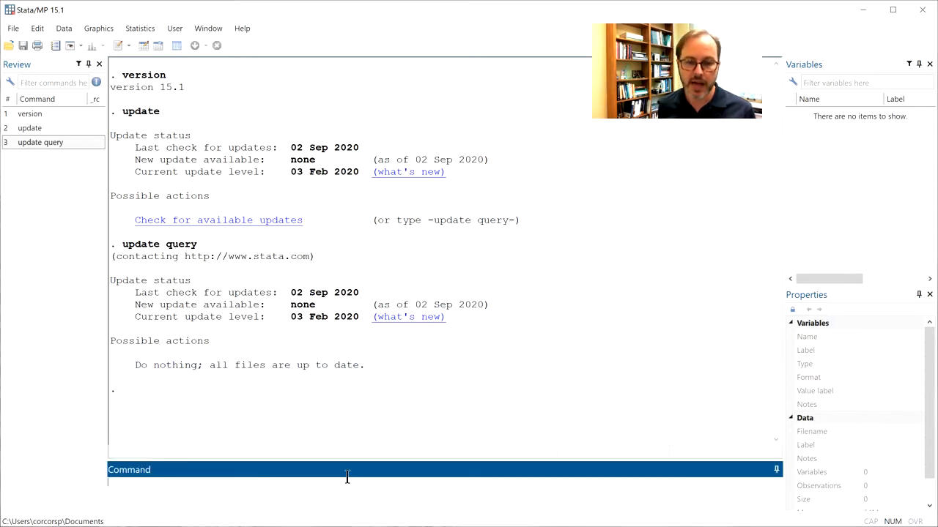
{"action": "type", "text": "update all"}
{"action": "key", "text": "Return"}
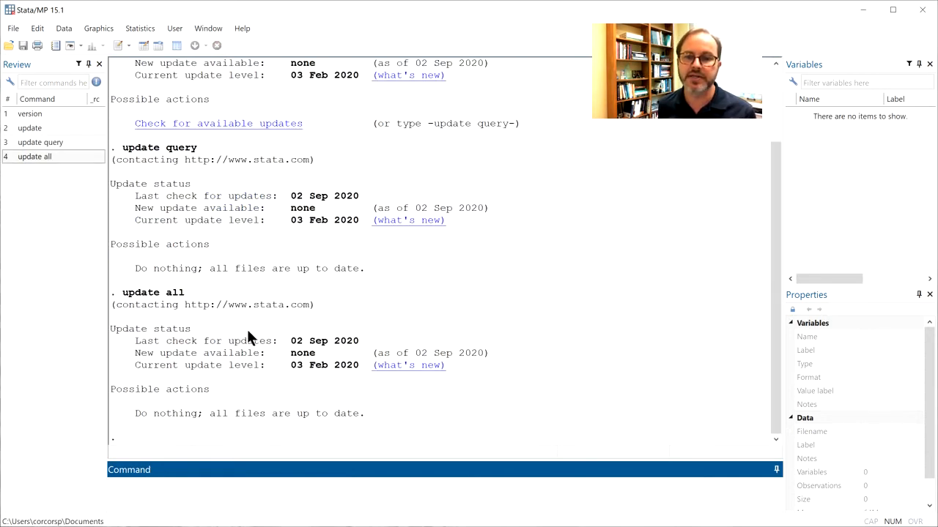
{"action": "left_click_drag", "start_coordinate": [134, 413], "coordinate": [341, 421]}
{"action": "left_click", "coordinate": [343, 421]}
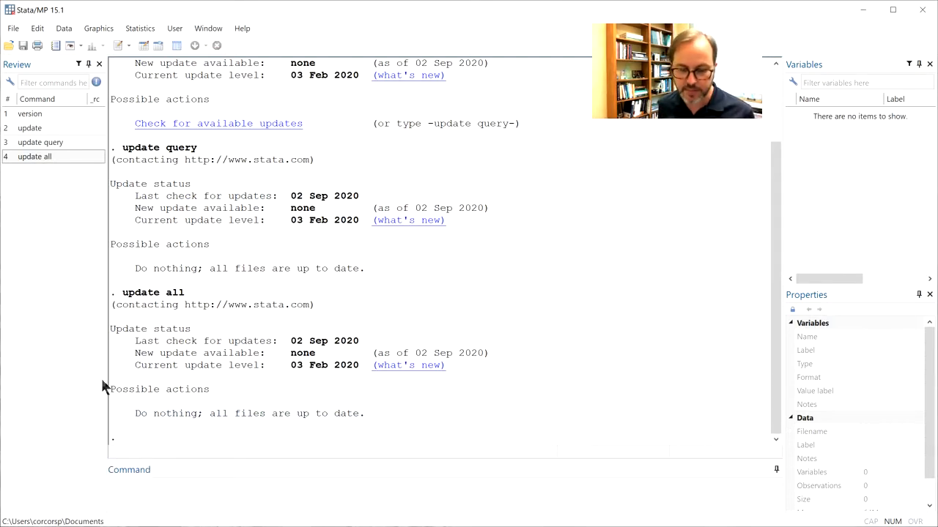
Open the help file for the update command by running help update.
{"action": "left_click", "coordinate": [140, 490]}
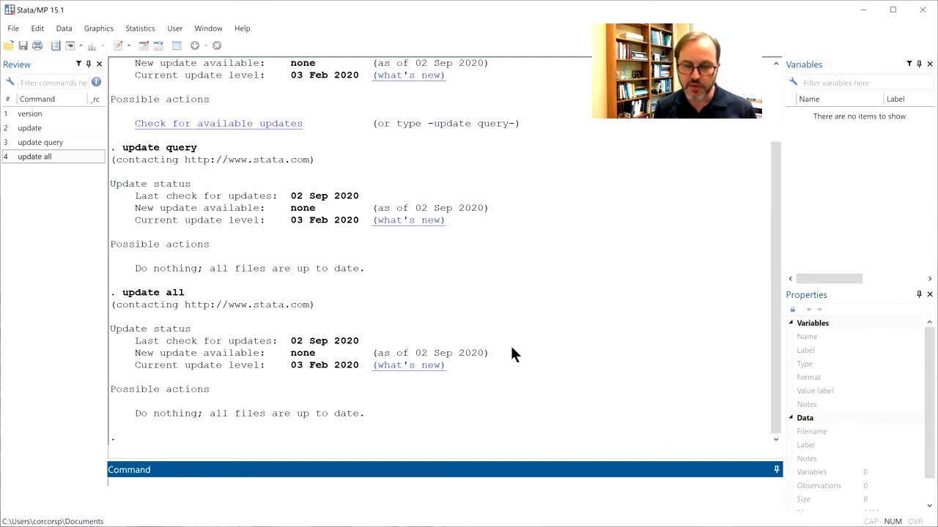
{"action": "type", "text": "help"}
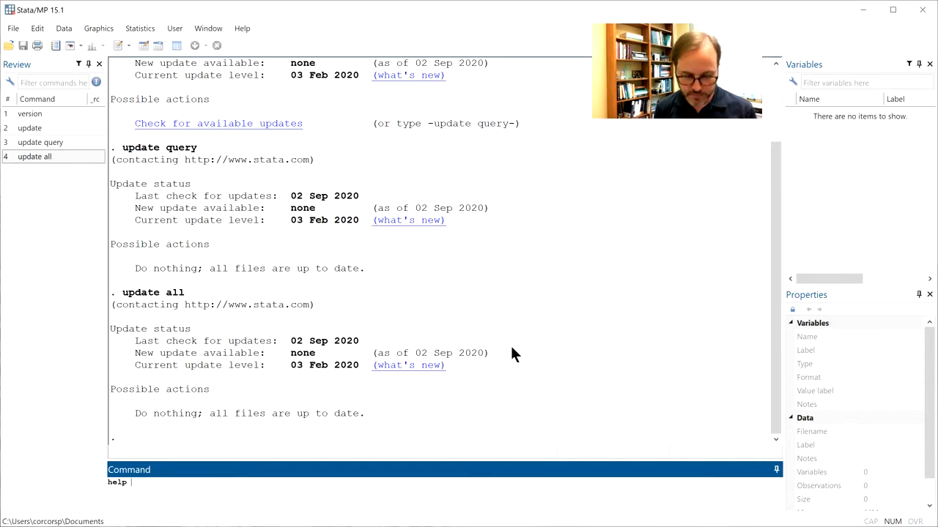
{"action": "type", "text": "upd"}
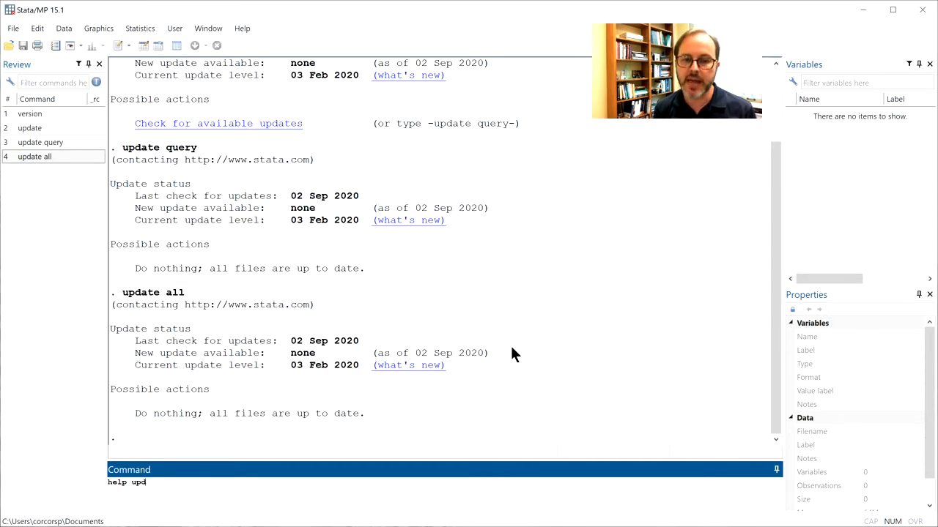
{"action": "type", "text": "ate"}
{"action": "key", "text": "Return"}
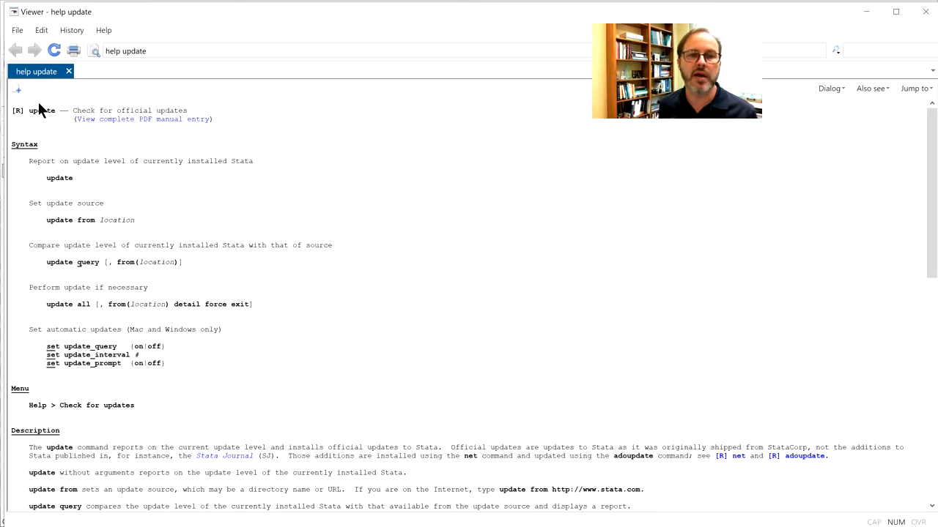
Examine the syntax, description, options, examples and stored results in the update help file, and close the Viewer.
{"action": "left_click_drag", "start_coordinate": [28, 114], "coordinate": [53, 111]}
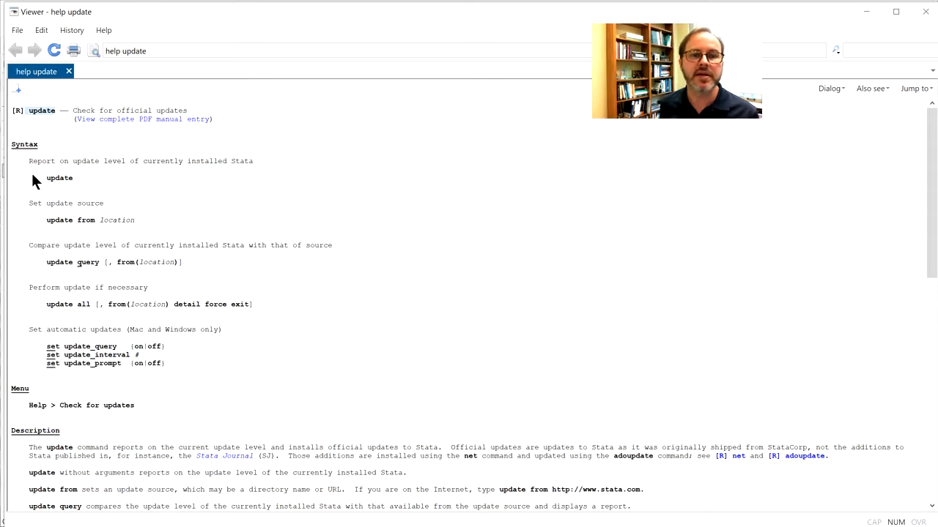
{"action": "left_click_drag", "start_coordinate": [32, 179], "coordinate": [82, 180]}
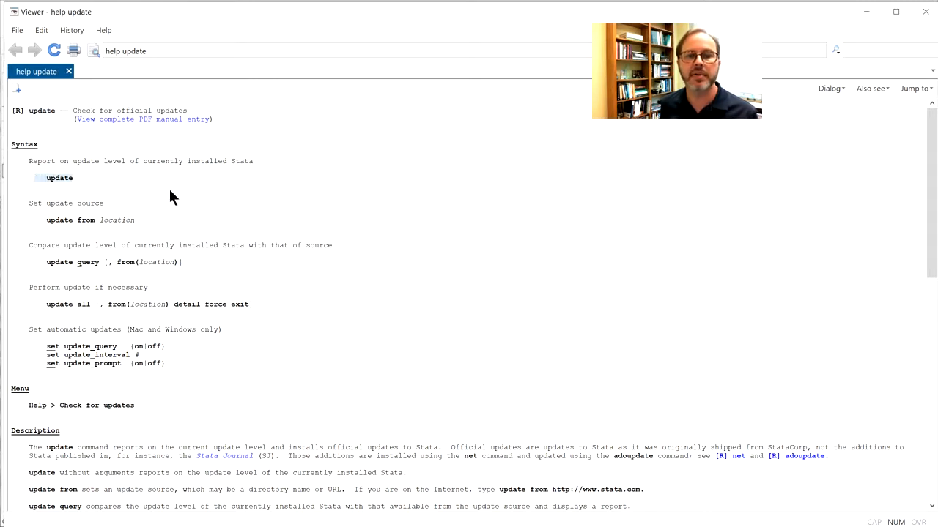
{"action": "left_click_drag", "start_coordinate": [51, 219], "coordinate": [143, 220]}
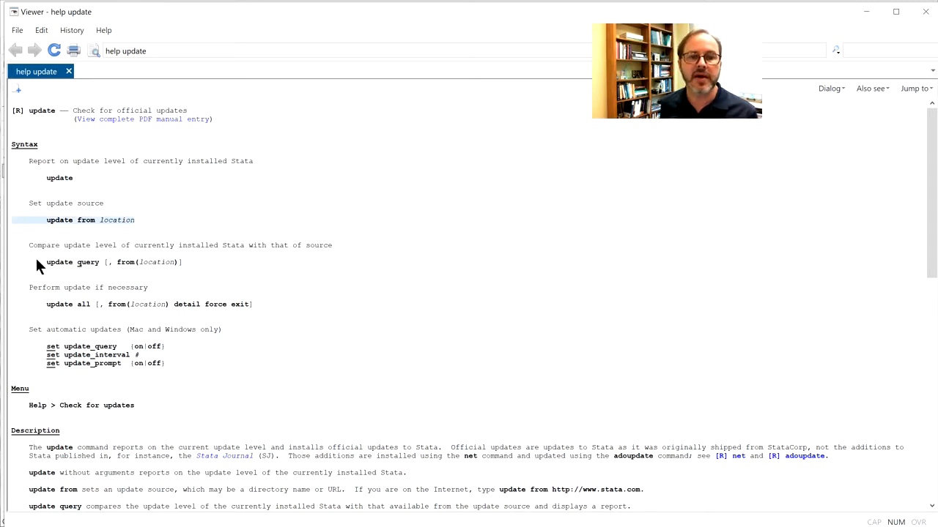
{"action": "left_click_drag", "start_coordinate": [35, 261], "coordinate": [156, 278]}
{"action": "scroll", "coordinate": [111, 416], "scroll_direction": "down", "scroll_amount": 6}
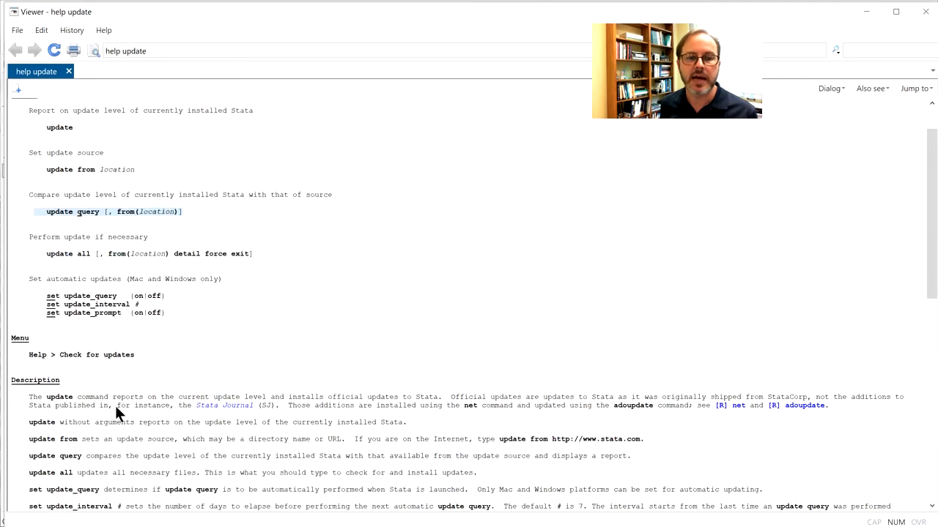
{"action": "scroll", "coordinate": [64, 380], "scroll_direction": "down", "scroll_amount": 6}
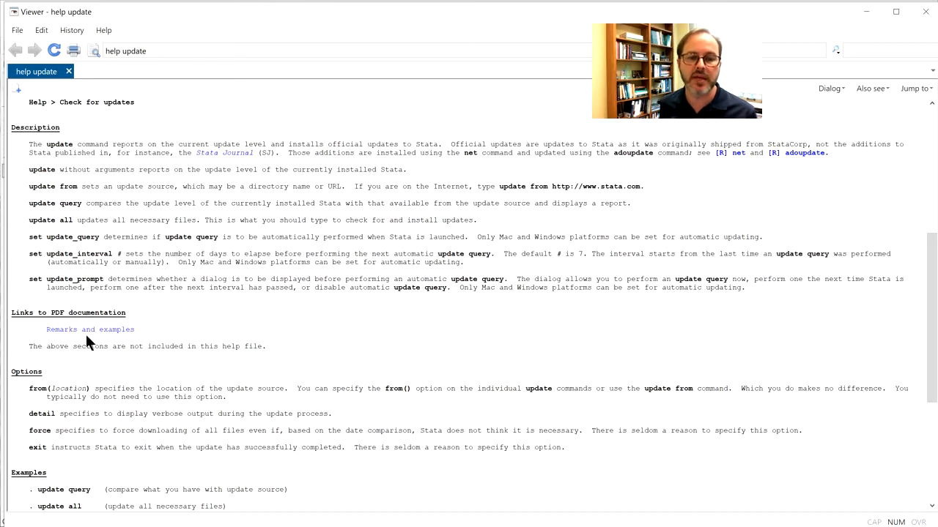
{"action": "scroll", "coordinate": [131, 306], "scroll_direction": "down", "scroll_amount": 3}
{"action": "scroll", "coordinate": [129, 291], "scroll_direction": "down", "scroll_amount": 6}
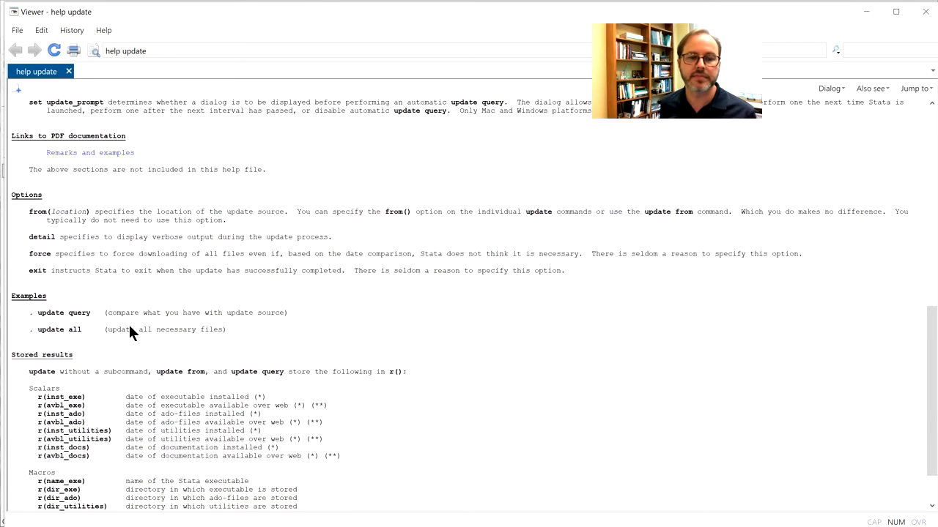
{"action": "scroll", "coordinate": [410, 392], "scroll_direction": "up", "scroll_amount": 20}
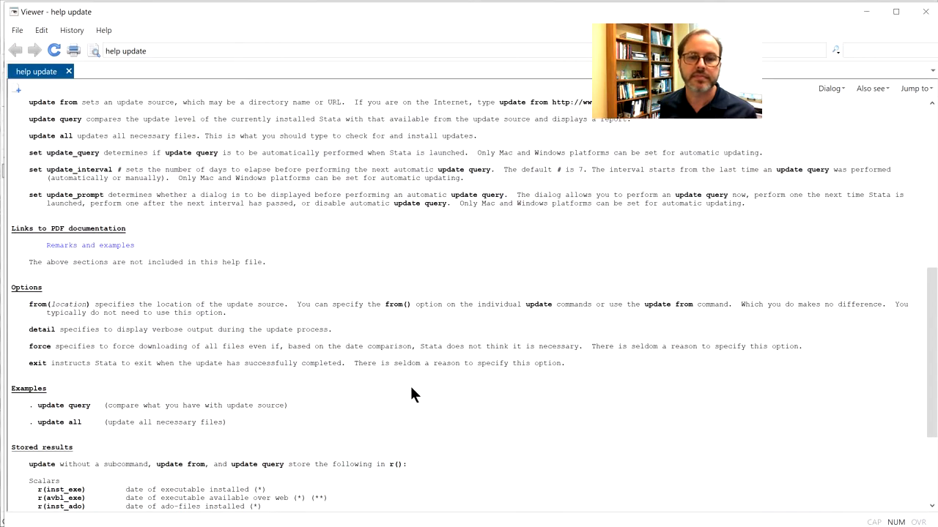
{"action": "left_click", "coordinate": [925, 12]}
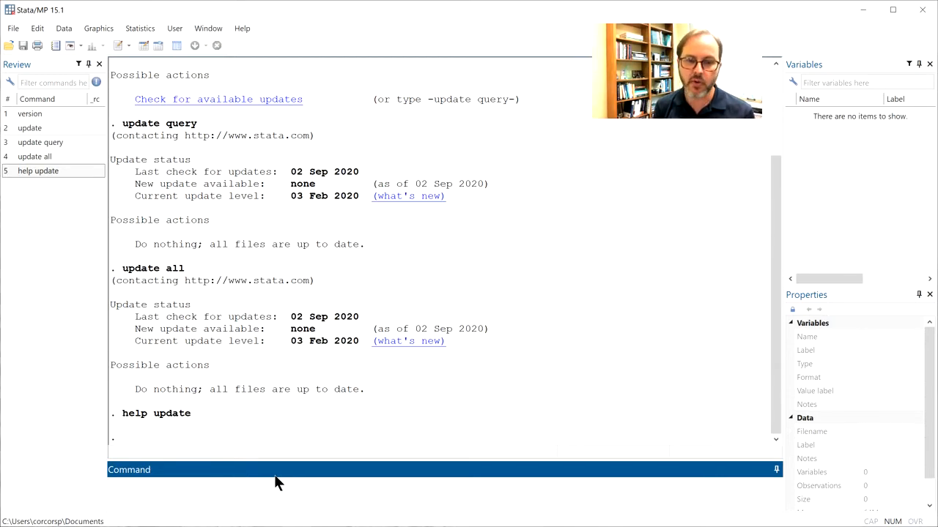
Calculate 2+2 by running the command display 2+2.
{"action": "type", "text": "dis"}
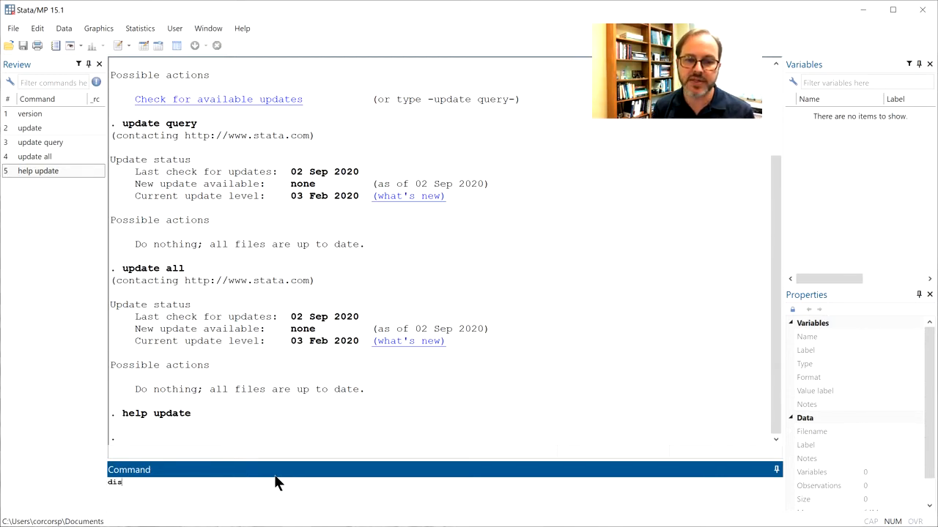
{"action": "type", "text": "play"}
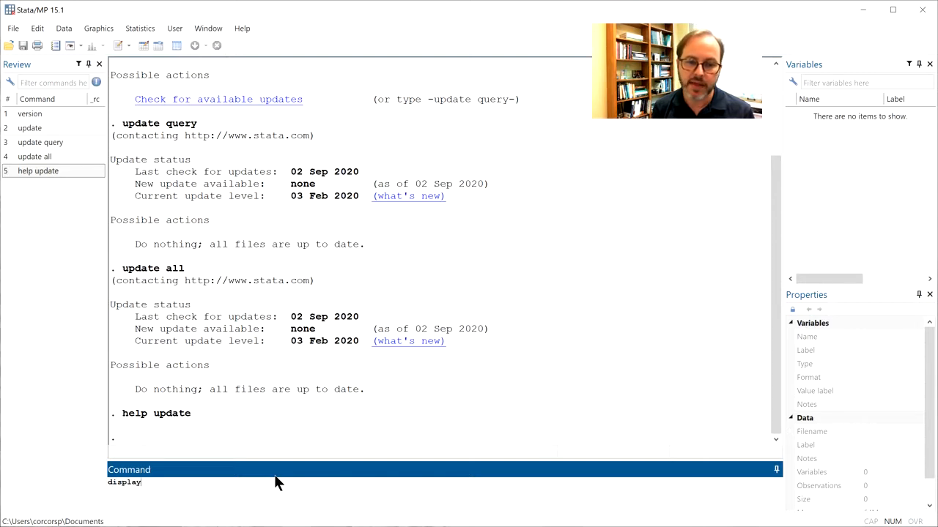
{"action": "type", "text": " 2"}
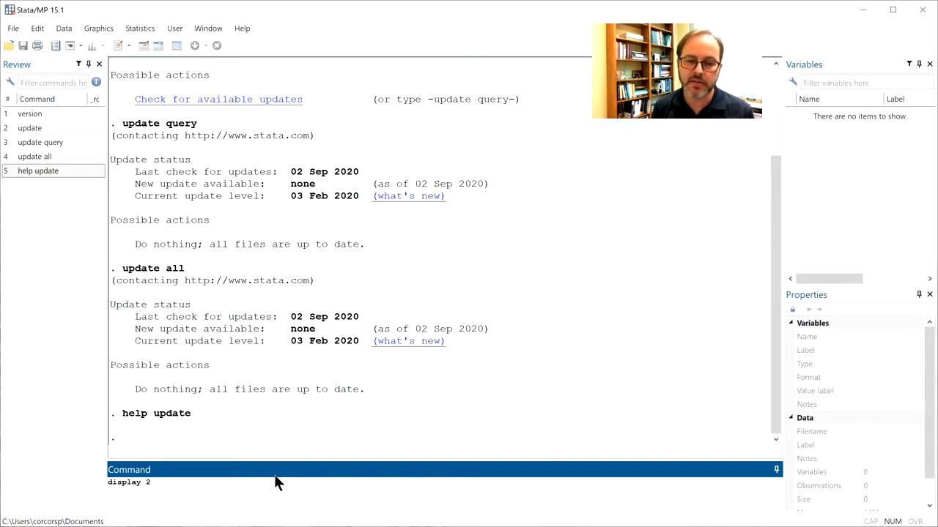
{"action": "type", "text": "+2"}
{"action": "key", "text": "Return"}
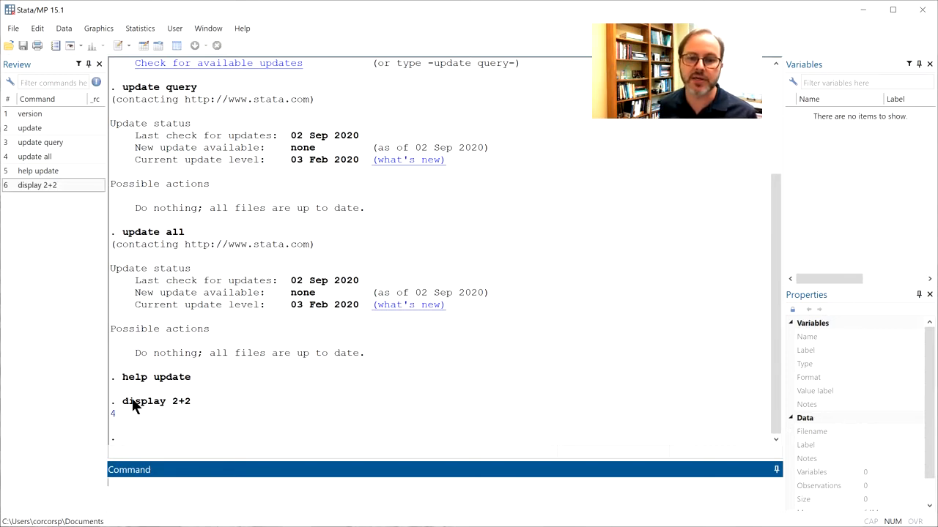
Calculate the square root of 49 plus 10 by running the command display sqrt(49)+10.
{"action": "type", "text": "displ"}
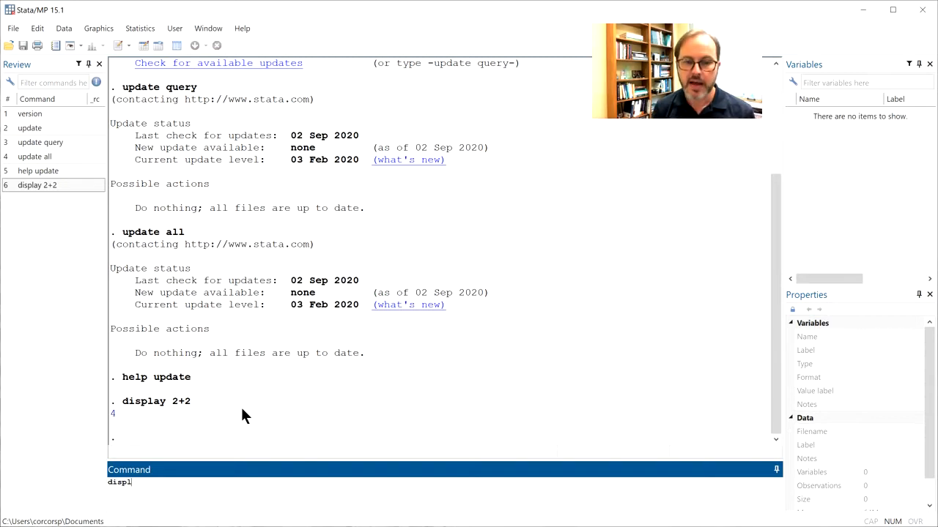
{"action": "type", "text": "ay sqrt"}
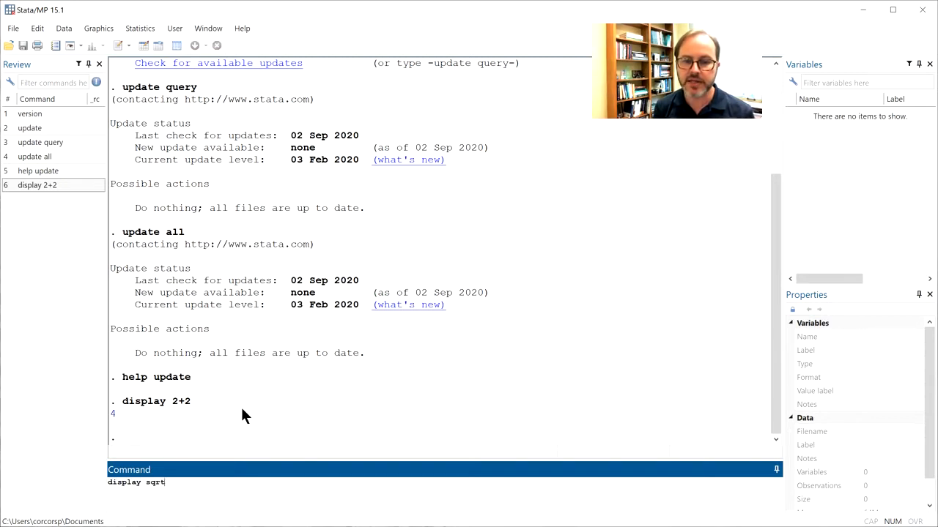
{"action": "type", "text": "("}
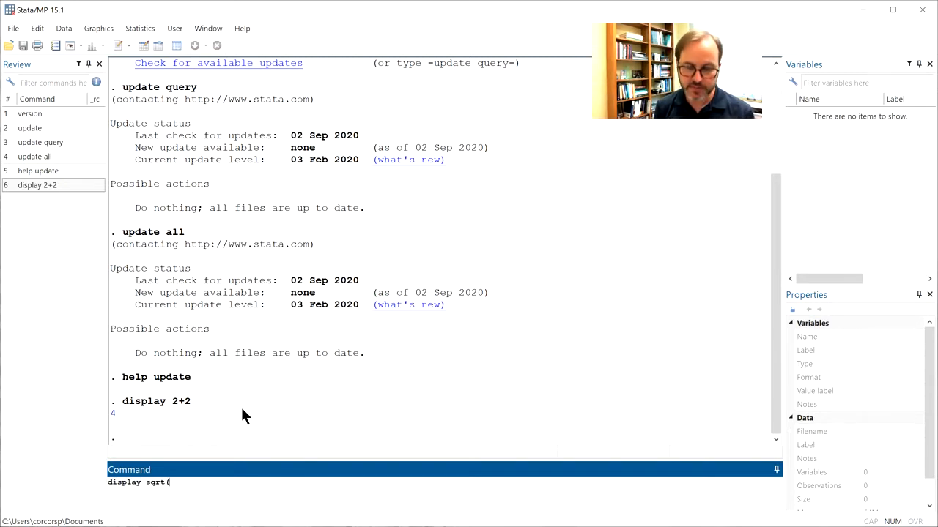
{"action": "type", "text": "49)+10"}
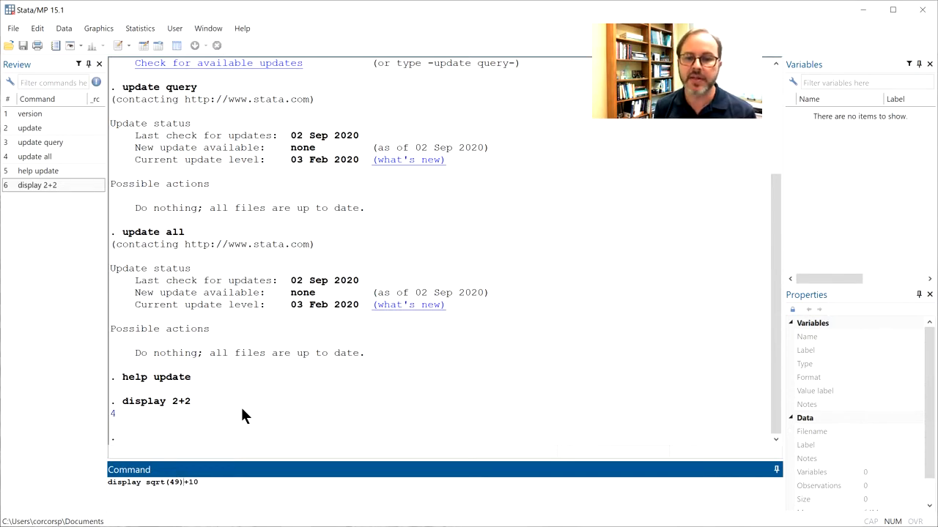
{"action": "key", "text": "Left"}
{"action": "key", "text": "shift+Left"}
{"action": "key", "text": "shift+Left"}
{"action": "key", "text": "shift+Left"}
{"action": "key", "text": "shift+Left"}
{"action": "key", "text": "shift+Left"}
{"action": "key", "text": "shift+Left"}
{"action": "key", "text": "shift+Left"}
{"action": "key", "text": "shift+Left"}
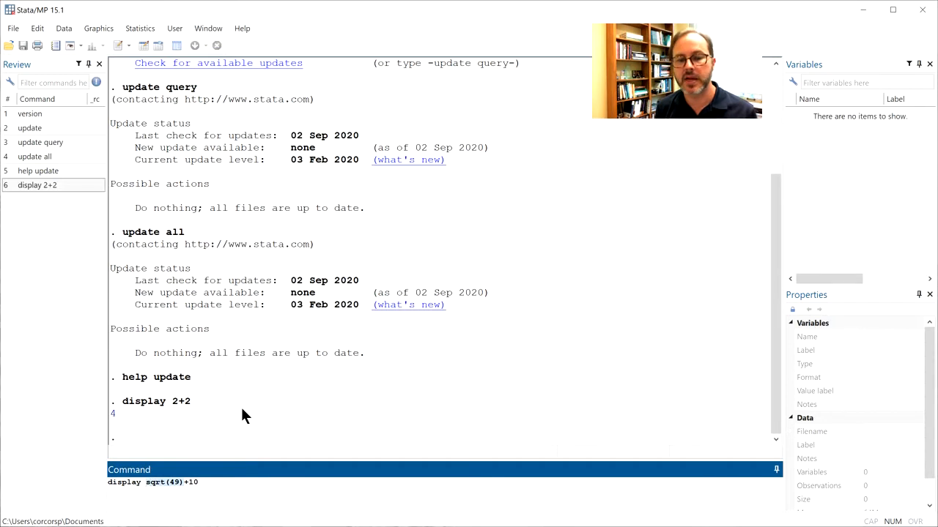
{"action": "key", "text": "Left"}
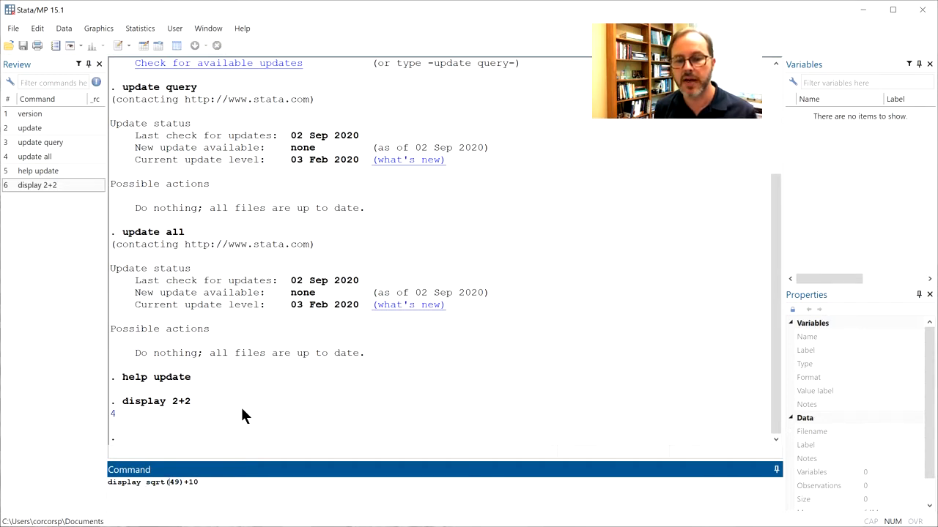
{"action": "key", "text": "Right"}
{"action": "key", "text": "Right"}
{"action": "key", "text": "Right"}
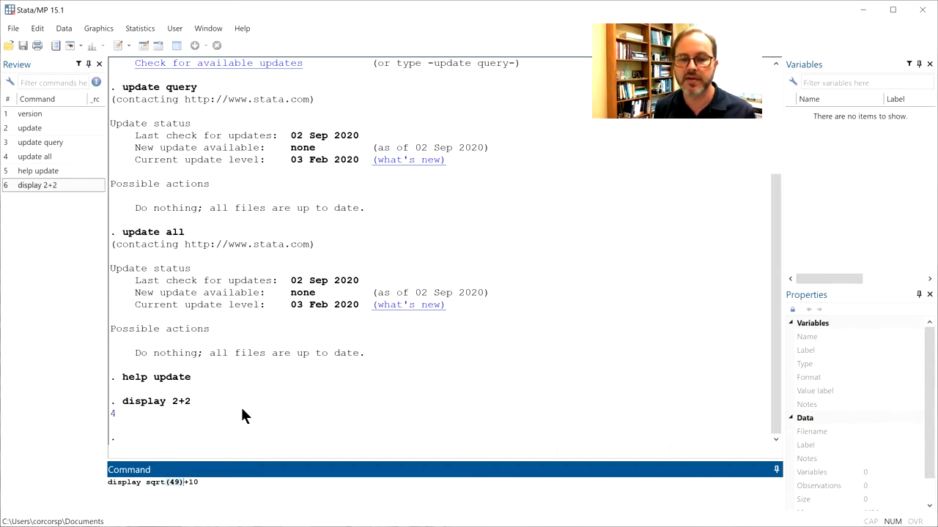
{"action": "key", "text": "Return"}
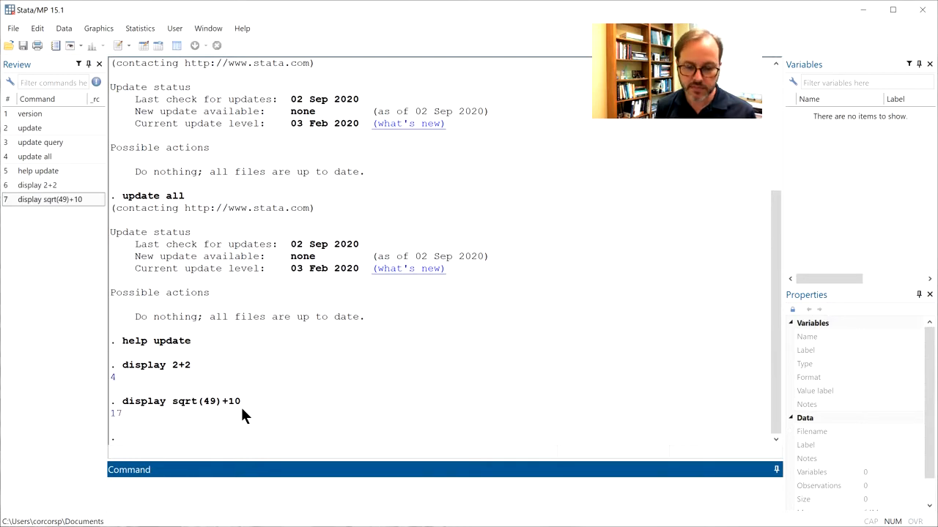
Print the text string hello in the results by running display "hello".
{"action": "type", "text": "display"}
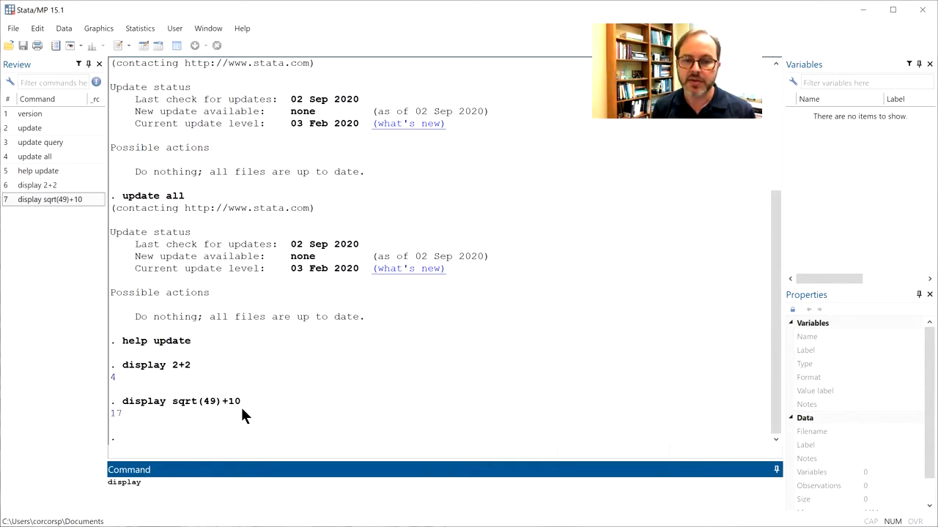
{"action": "type", "text": " \"hello"}
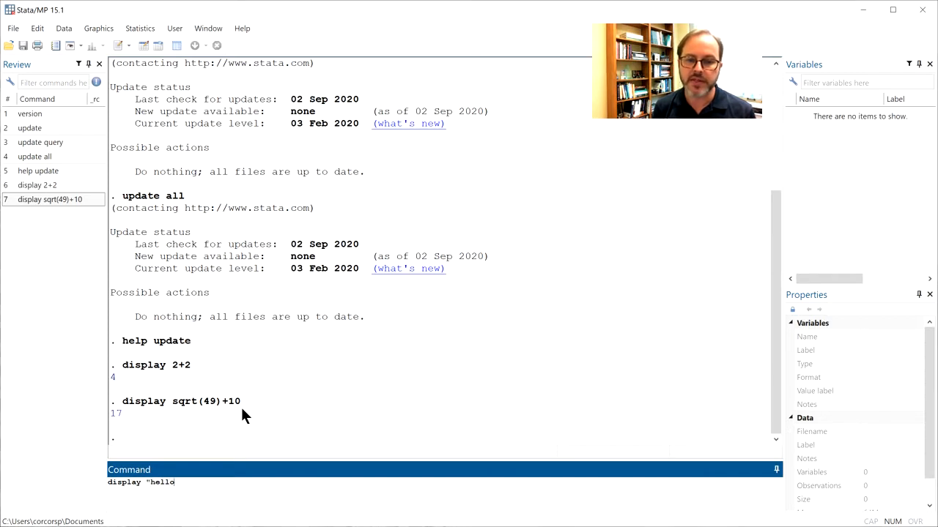
{"action": "type", "text": "\""}
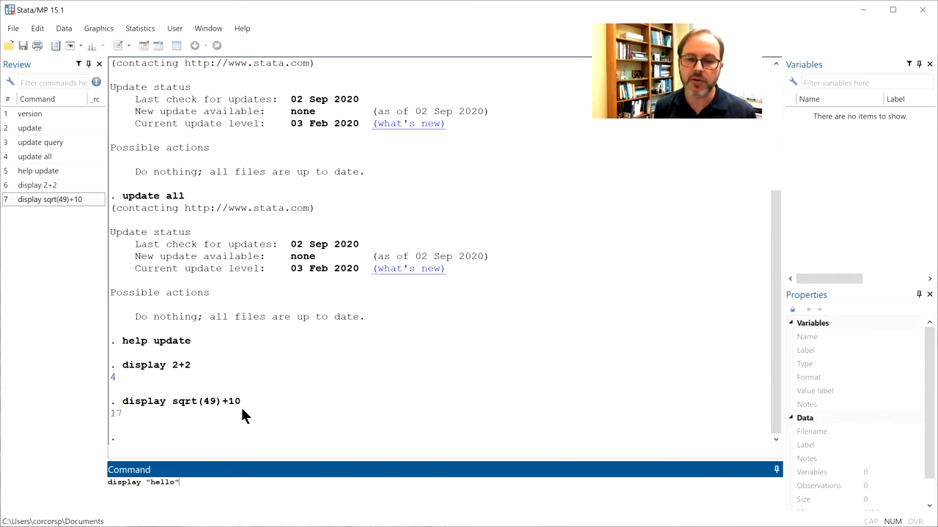
{"action": "key", "text": "Return"}
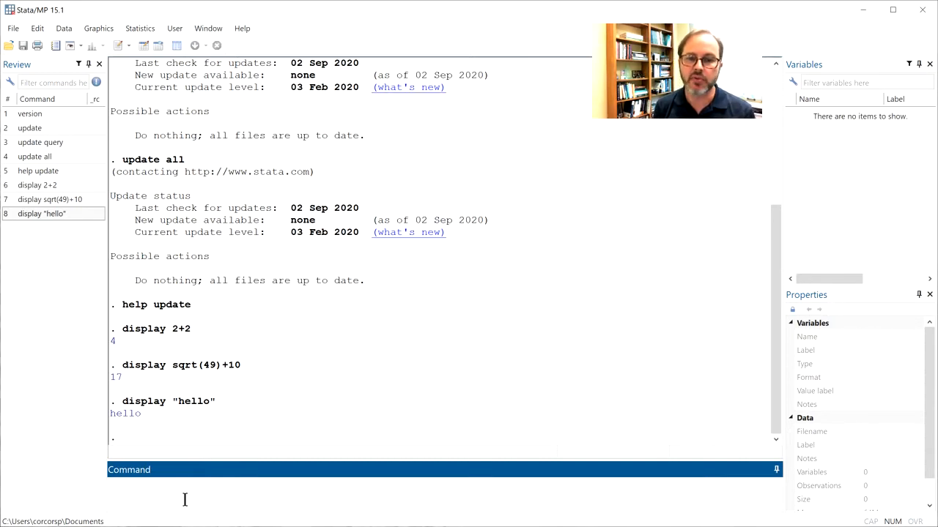
Calculate 2+2 with the abbreviated display command by running di 2+2, and point out the abbreviation in the results.
{"action": "type", "text": "di"}
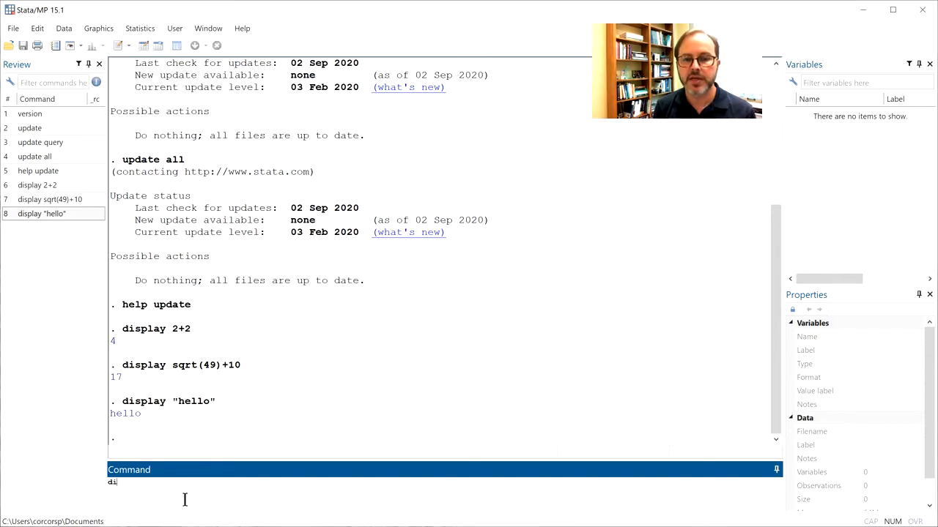
{"action": "type", "text": " 2+2"}
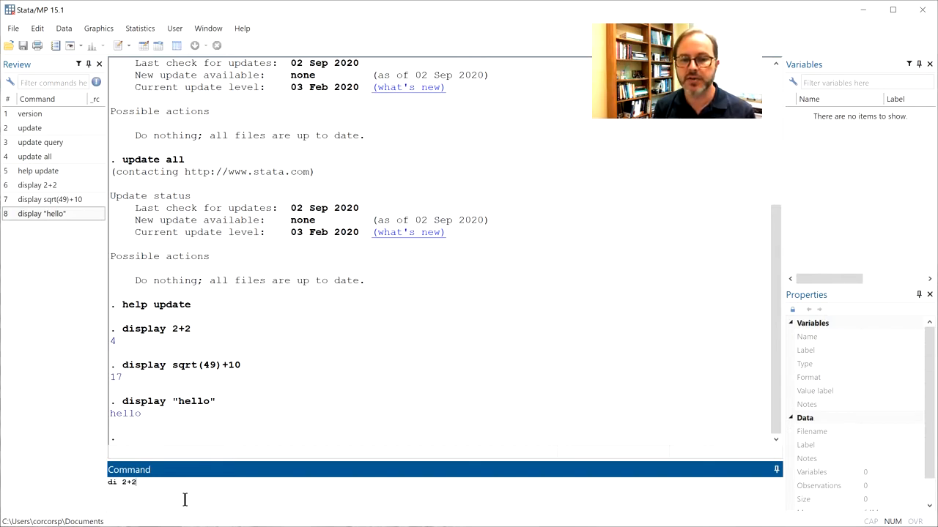
{"action": "key", "text": "Return"}
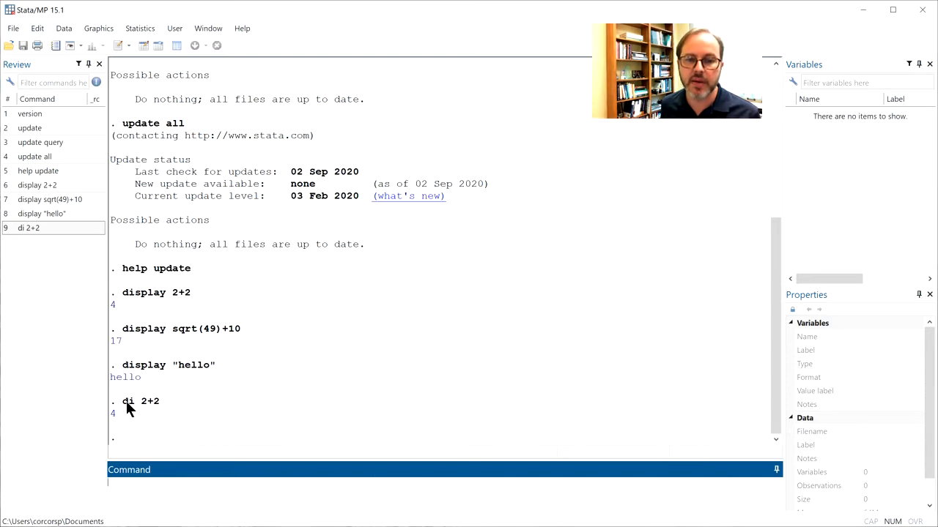
{"action": "left_click_drag", "start_coordinate": [126, 401], "coordinate": [137, 401]}
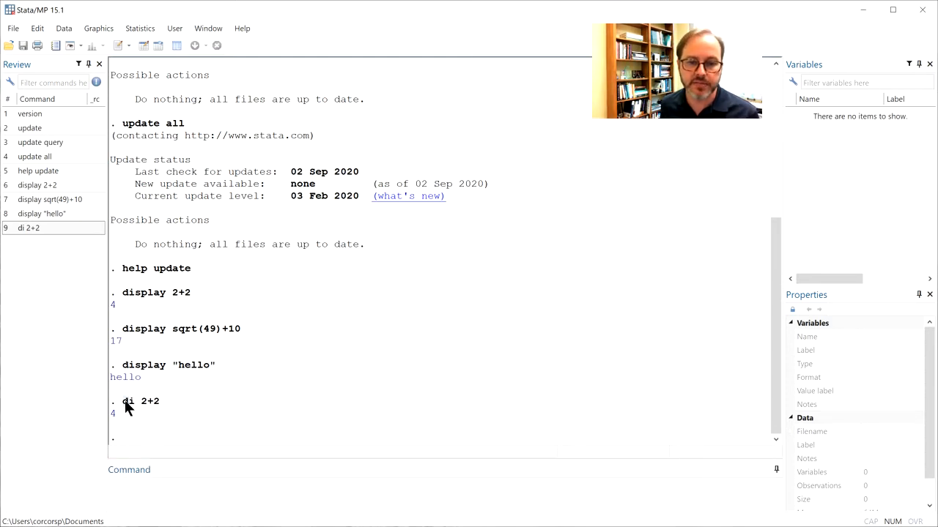
{"action": "left_click", "coordinate": [160, 405]}
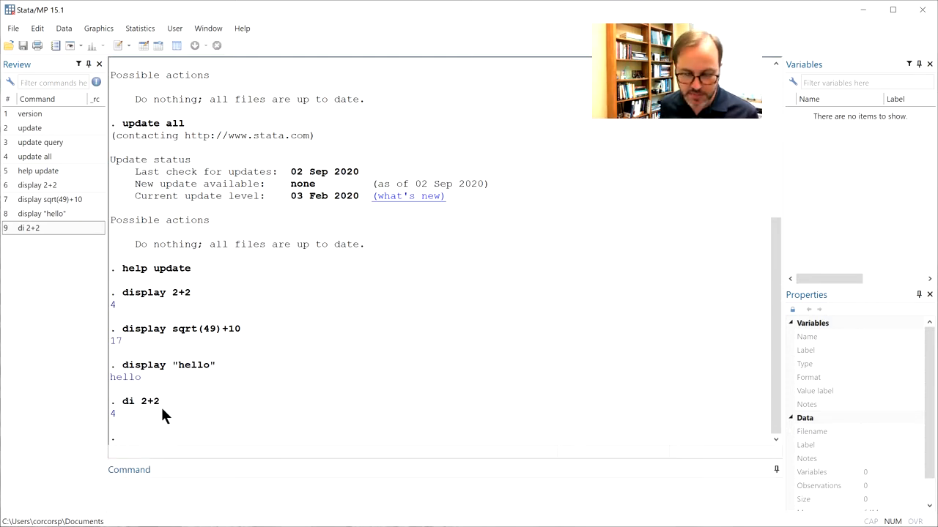
Calculate a nested arithmetic expression by running display ((2+4-1)*4)/2, and highlight the parenthesised part of the expression in the results.
{"action": "left_click", "coordinate": [140, 505]}
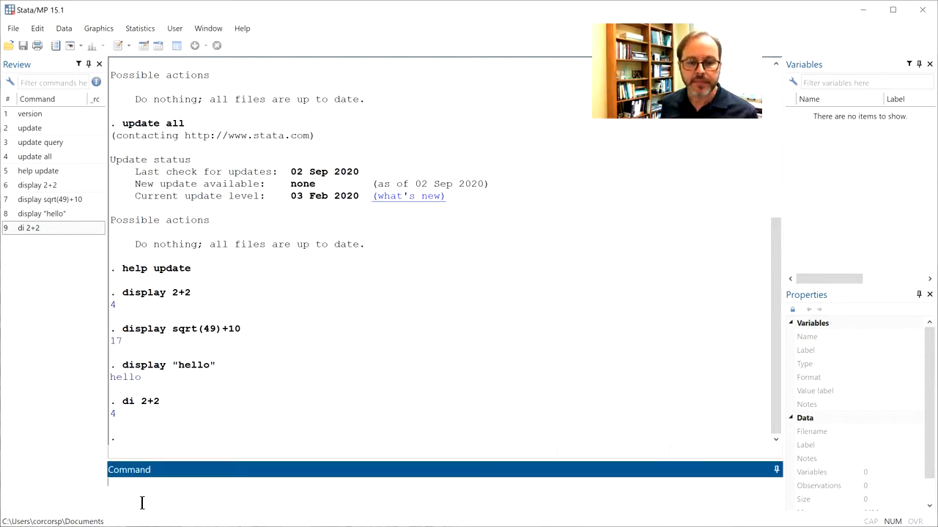
{"action": "type", "text": "dispaly"}
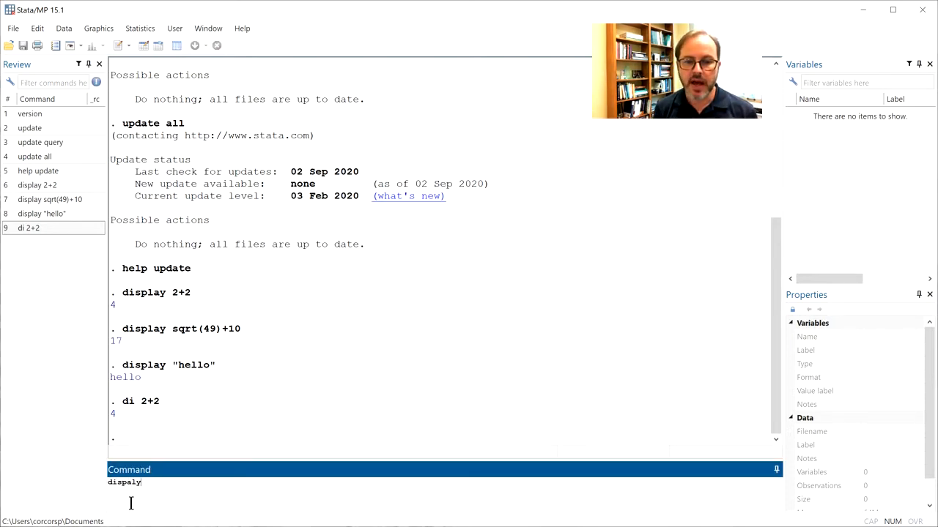
{"action": "key", "text": "BackSpace"}
{"action": "key", "text": "BackSpace"}
{"action": "key", "text": "BackSpace"}
{"action": "type", "text": "la"}
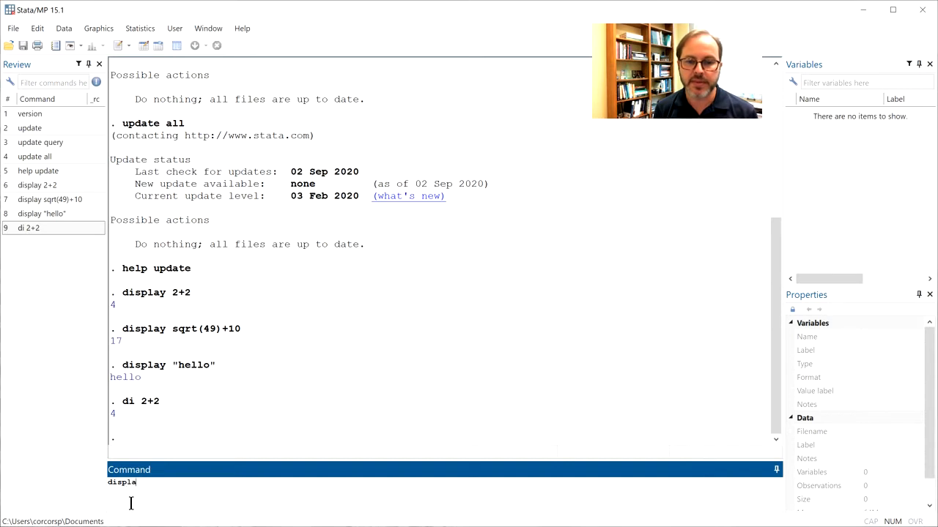
{"action": "type", "text": "y 2"}
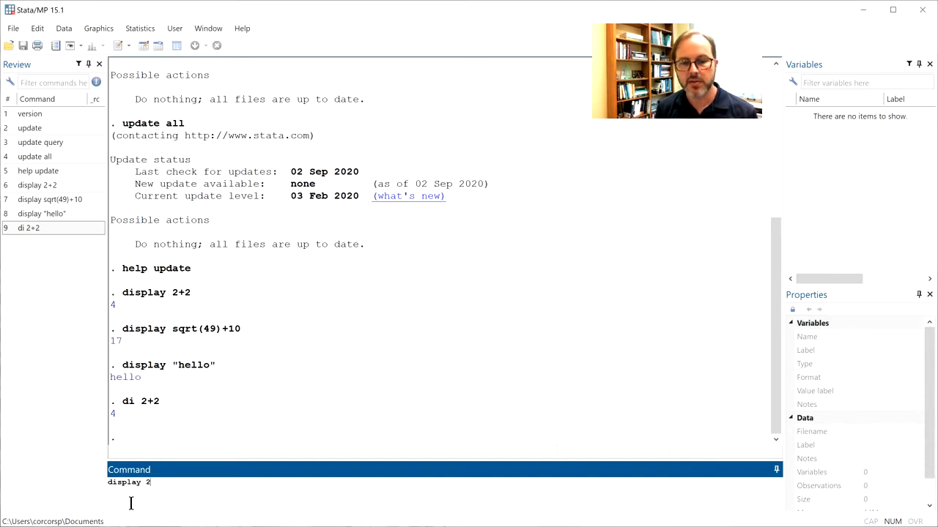
{"action": "type", "text": "+4"}
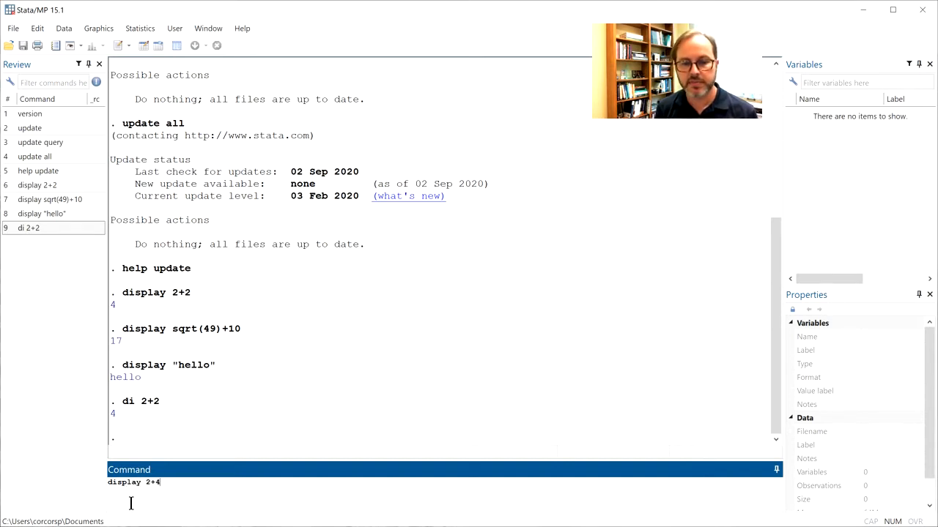
{"action": "type", "text": "-"}
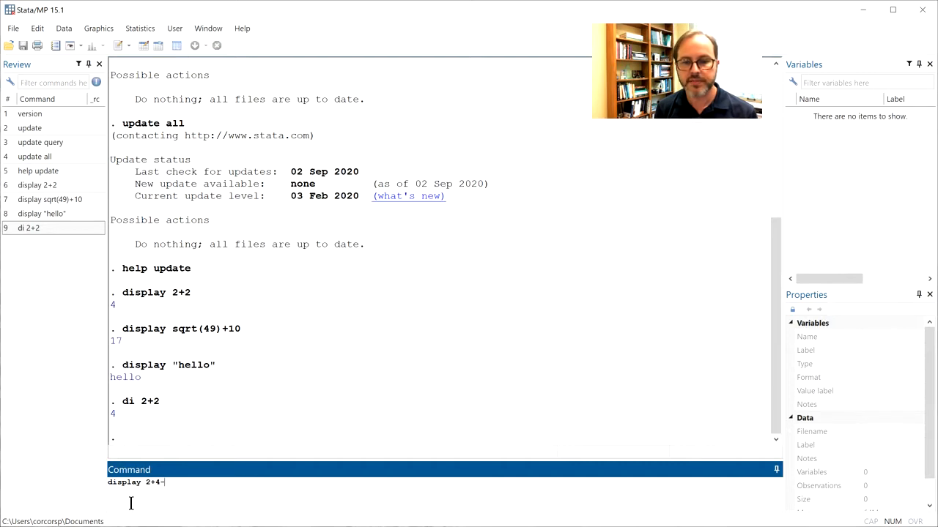
{"action": "type", "text": "1)"}
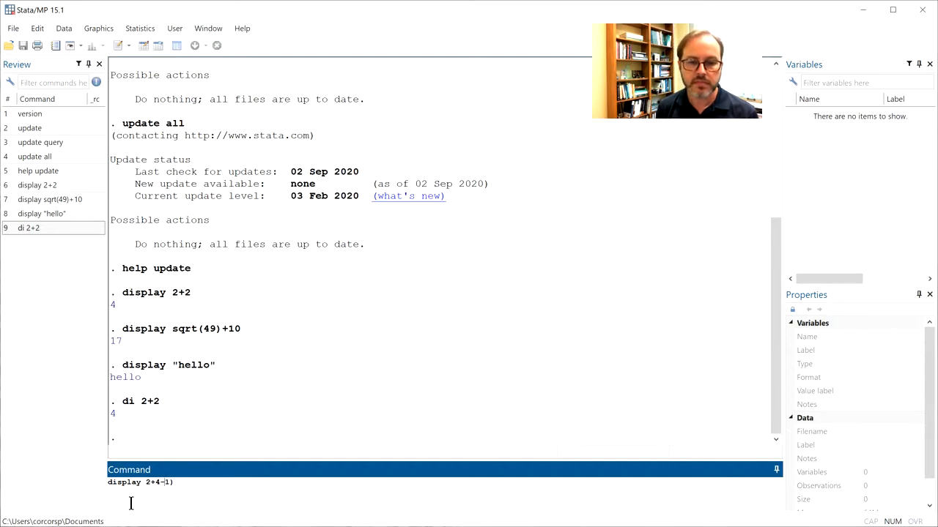
{"action": "type", "text": "("}
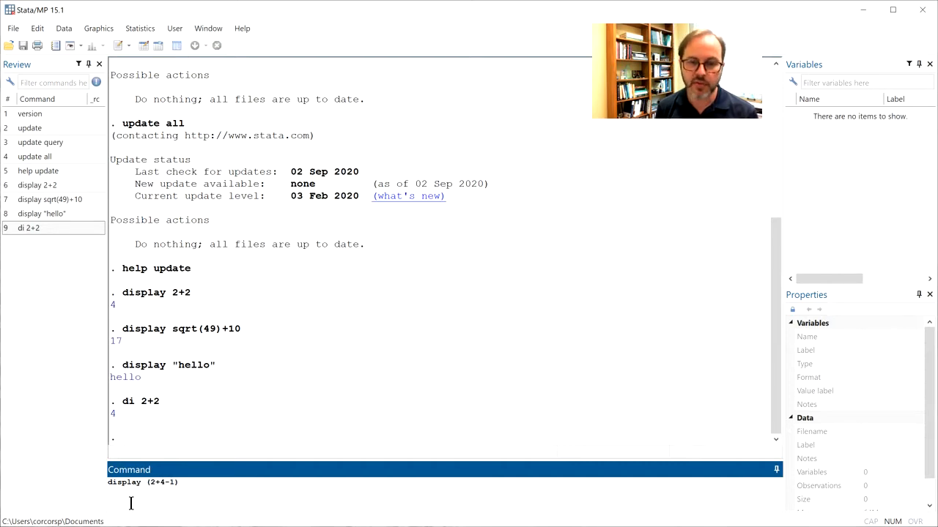
{"action": "type", "text": "*"}
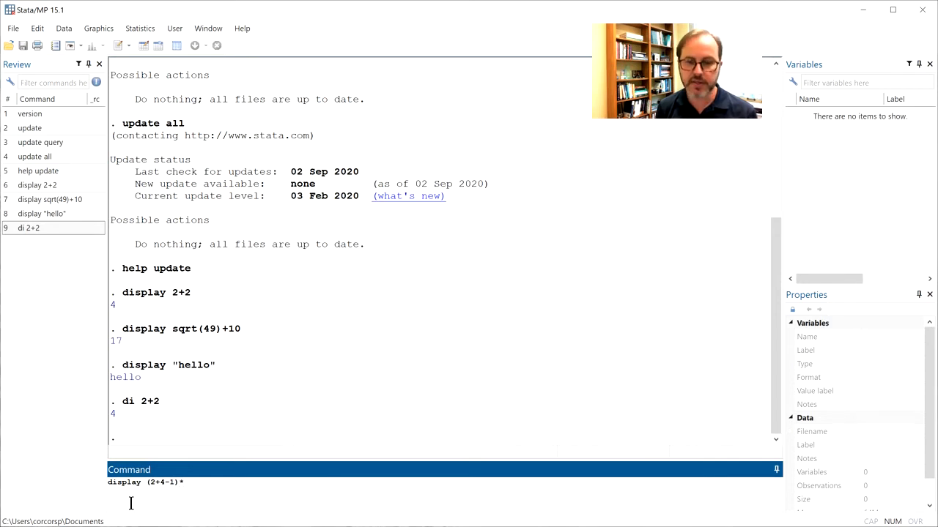
{"action": "type", "text": "4)/2"}
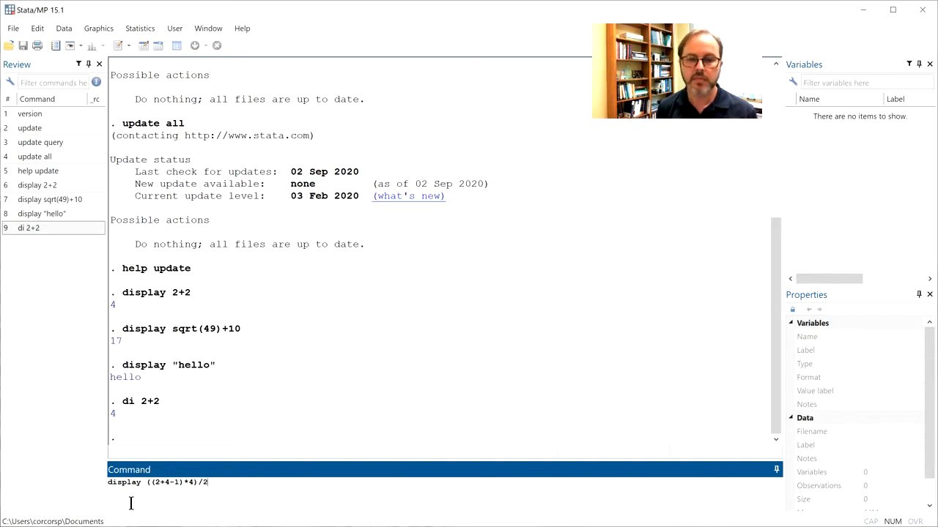
{"action": "key", "text": "Return"}
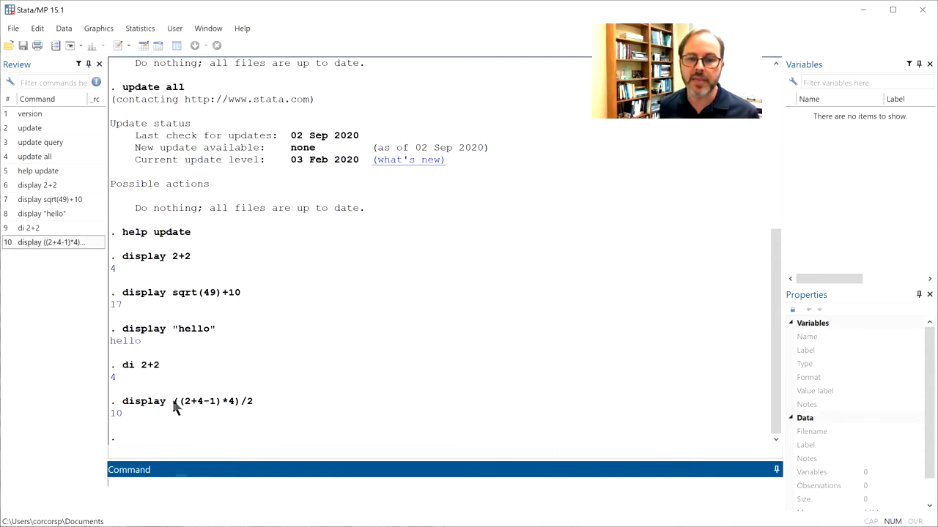
{"action": "left_click_drag", "start_coordinate": [181, 400], "coordinate": [191, 404]}
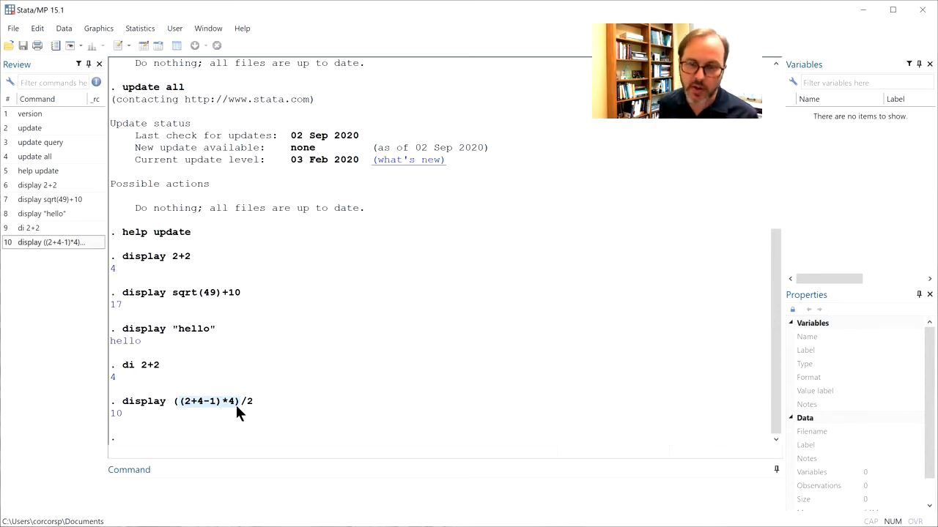
Open the help file listing functions by category by running help functions.
{"action": "left_click", "coordinate": [220, 489]}
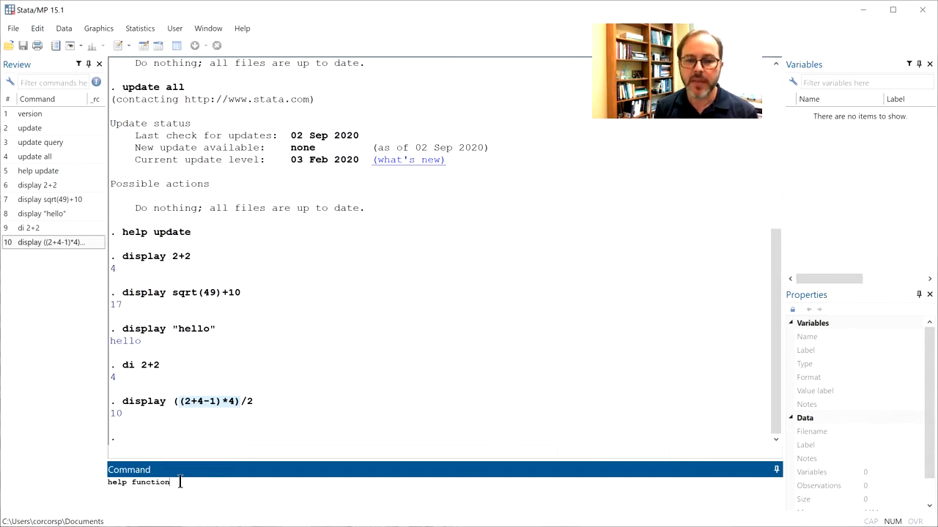
{"action": "type", "text": "help functions"}
{"action": "key", "text": "Return"}
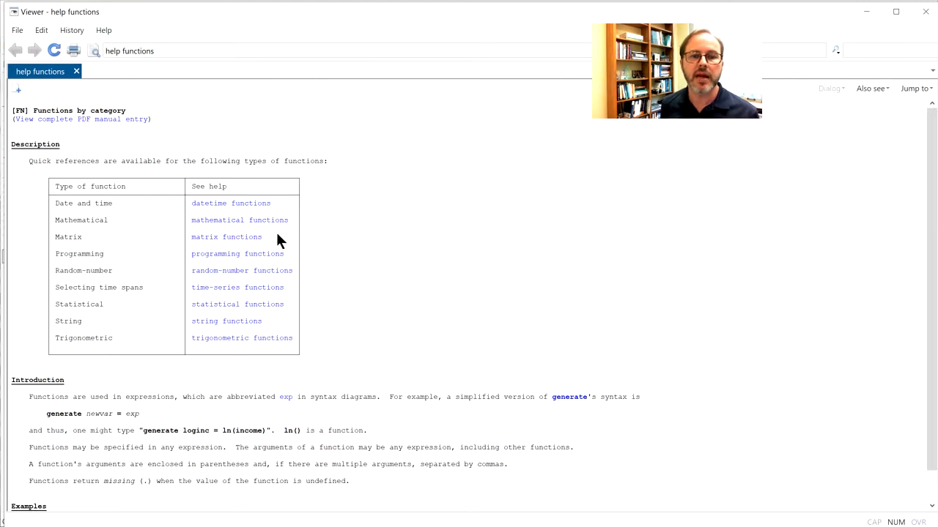
Examine the mathematical functions reference in the help file and return to the list of functions by category.
{"action": "left_click", "coordinate": [231, 224]}
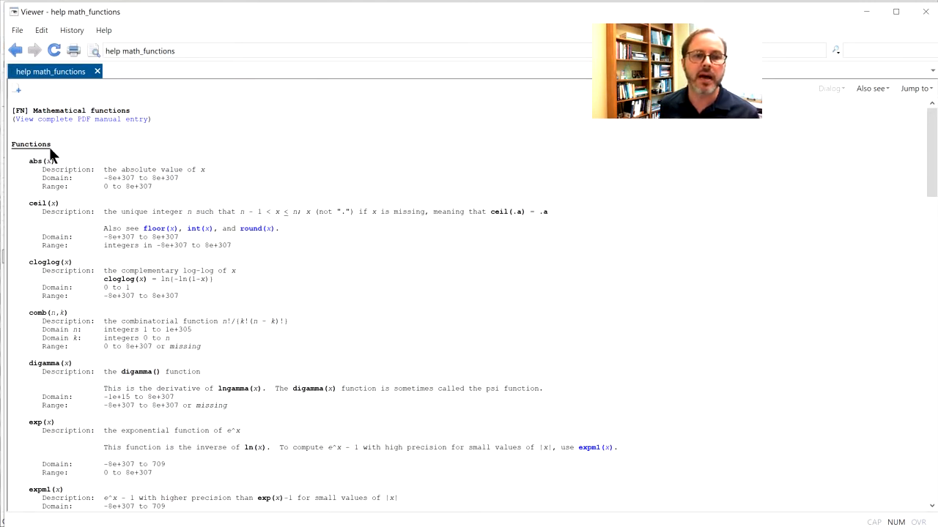
{"action": "scroll", "coordinate": [96, 393], "scroll_direction": "down", "scroll_amount": 3}
{"action": "scroll", "coordinate": [115, 376], "scroll_direction": "up", "scroll_amount": 3}
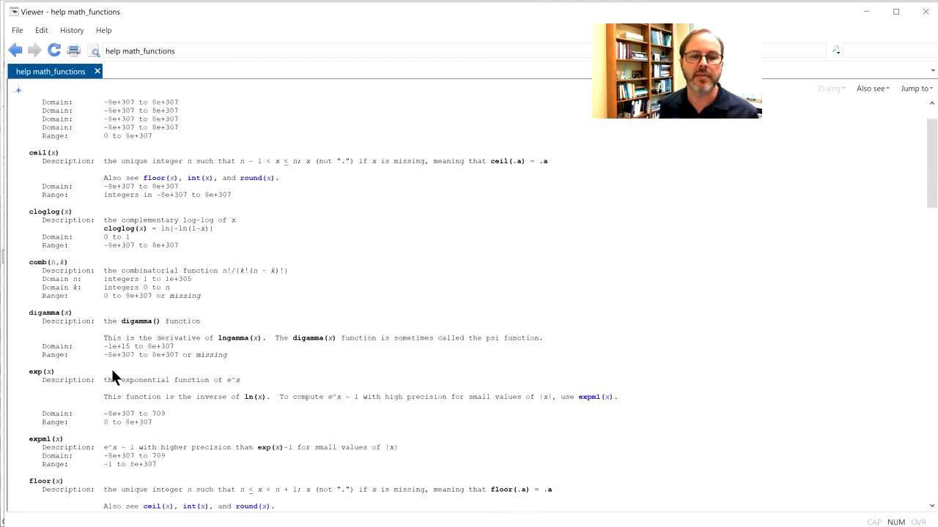
{"action": "left_click", "coordinate": [15, 50]}
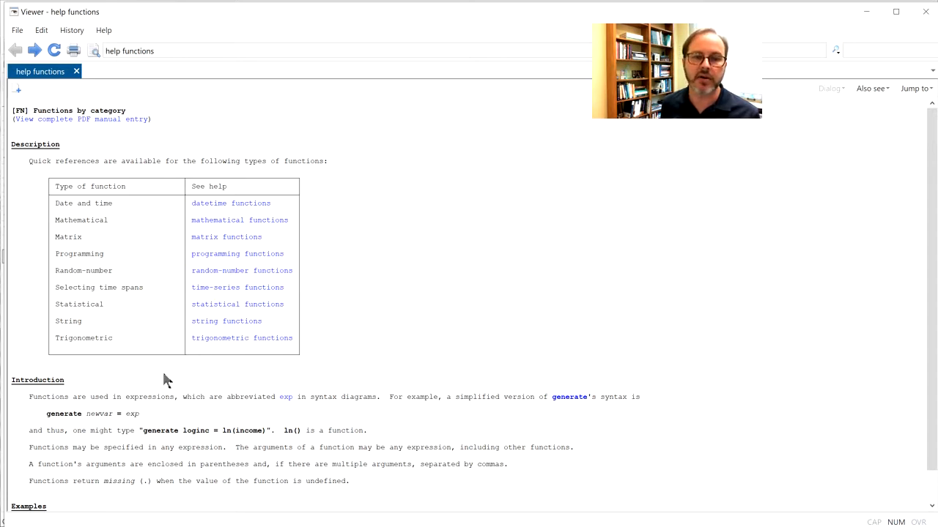
{"action": "scroll", "coordinate": [164, 370], "scroll_direction": "down", "scroll_amount": 1}
{"action": "scroll", "coordinate": [344, 333], "scroll_direction": "up", "scroll_amount": 1}
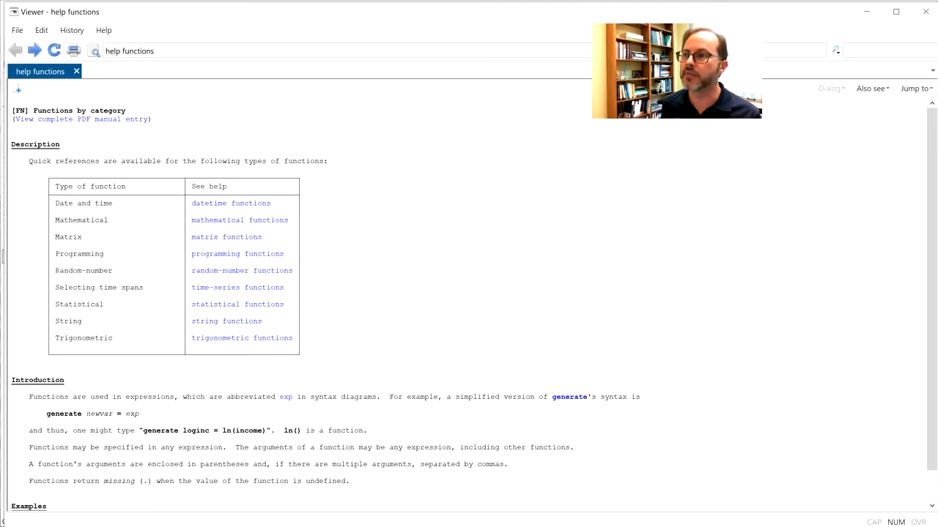
Close the functions help file and open the recently used dataset nels.dta.
{"action": "left_click", "coordinate": [915, 12]}
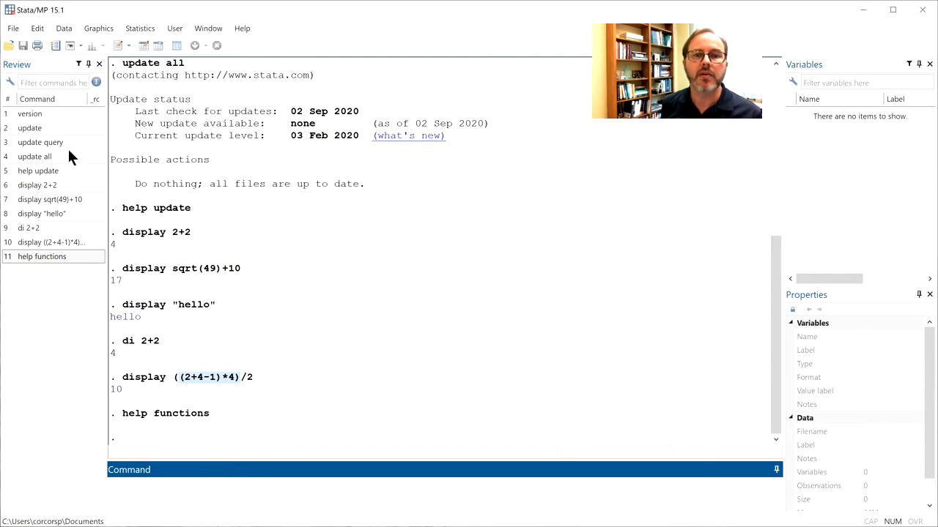
{"action": "left_click", "coordinate": [12, 28]}
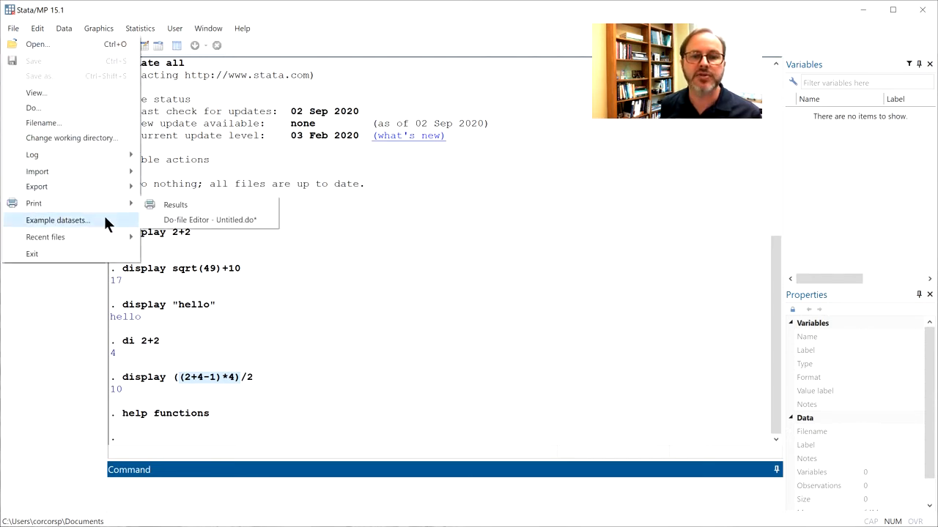
{"action": "mouse_move", "coordinate": [110, 241]}
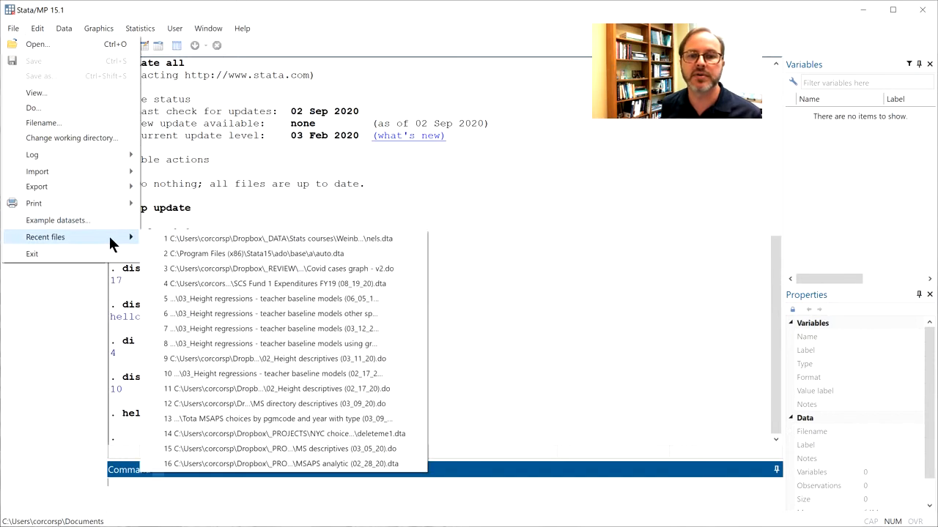
{"action": "left_click", "coordinate": [208, 239]}
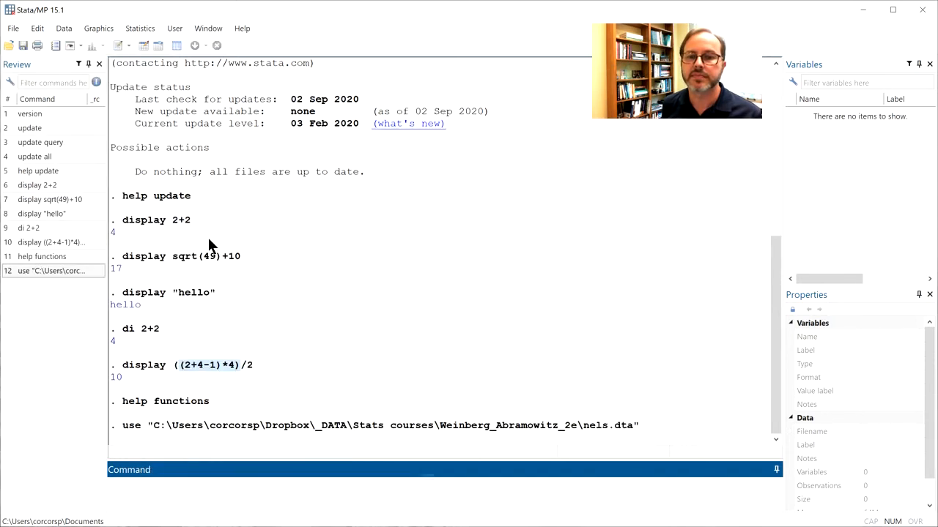
Highlight the file name nels.dta in the results and review the loaded dataset's properties.
{"action": "left_click", "coordinate": [587, 418]}
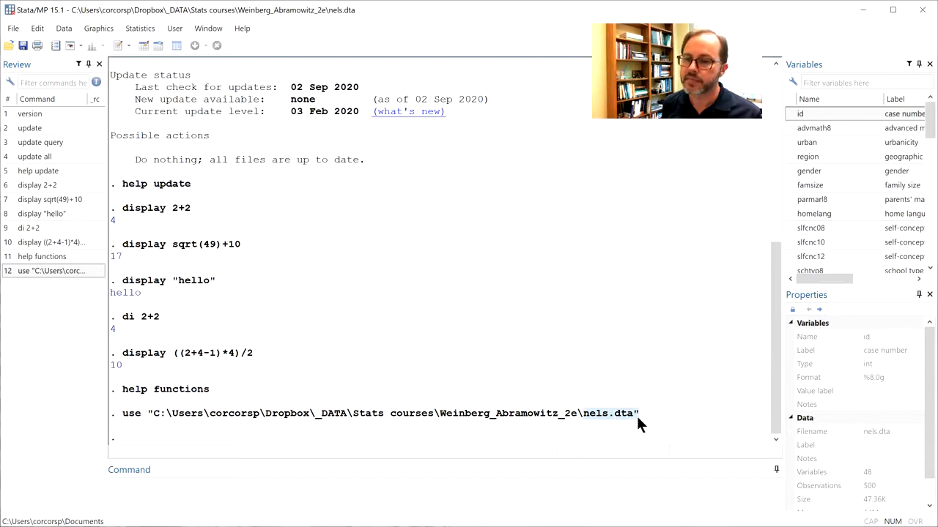
{"action": "left_click", "coordinate": [606, 507]}
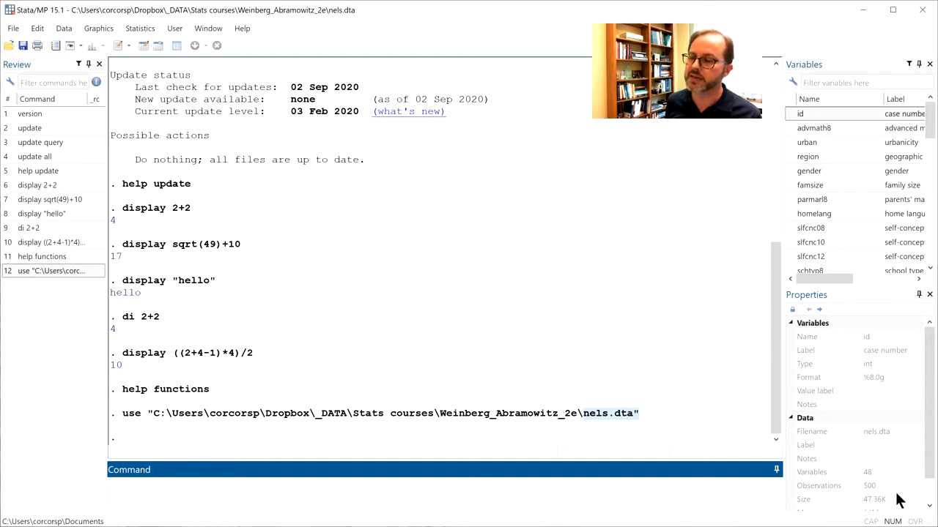
{"action": "left_click_drag", "start_coordinate": [927, 446], "coordinate": [920, 395]}
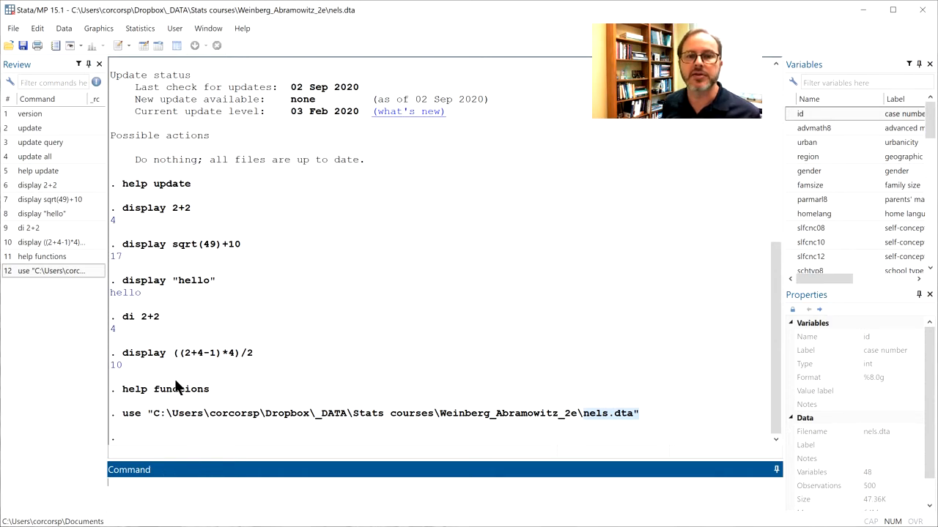
View the dataset in the Data Editor's browse mode and highlight individual observation rows, ending with row 5.
{"action": "left_click", "coordinate": [159, 43]}
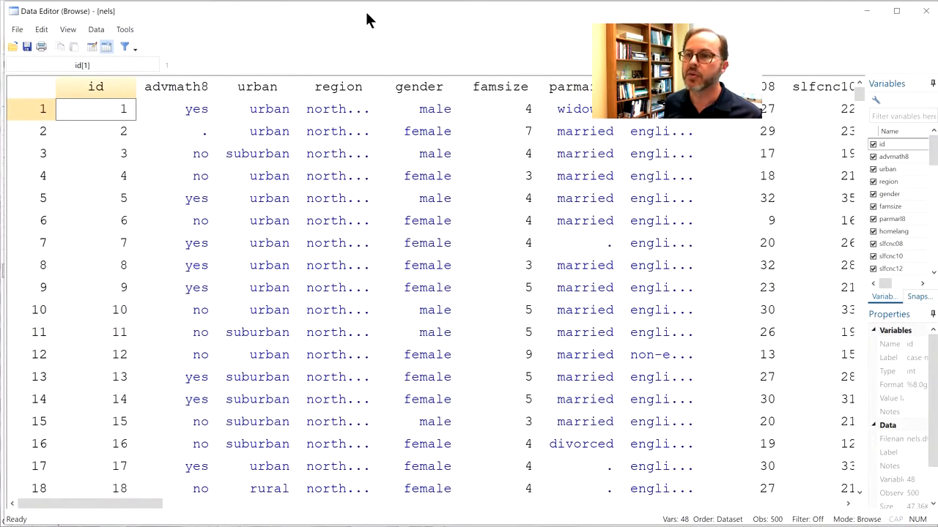
{"action": "left_click", "coordinate": [33, 132]}
{"action": "left_click_drag", "start_coordinate": [42, 162], "coordinate": [49, 181]}
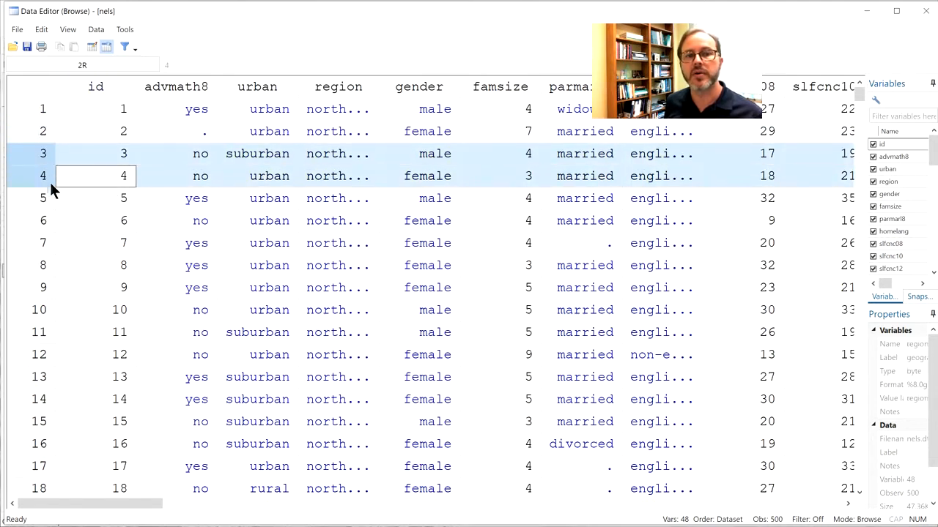
{"action": "left_click", "coordinate": [47, 196]}
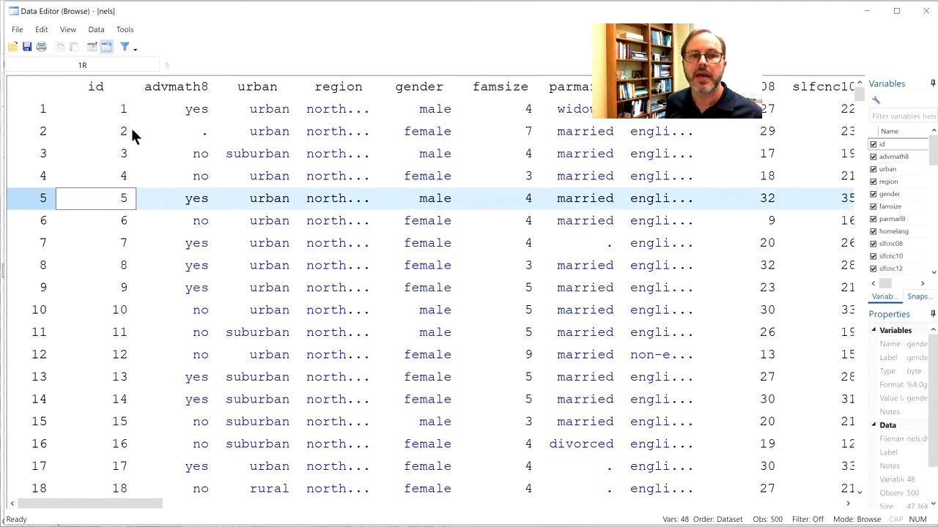
Highlight the id, advmath8, urban and region variable columns in turn, look through further observations, and close the data browser.
{"action": "left_click", "coordinate": [100, 90]}
{"action": "left_click", "coordinate": [167, 90]}
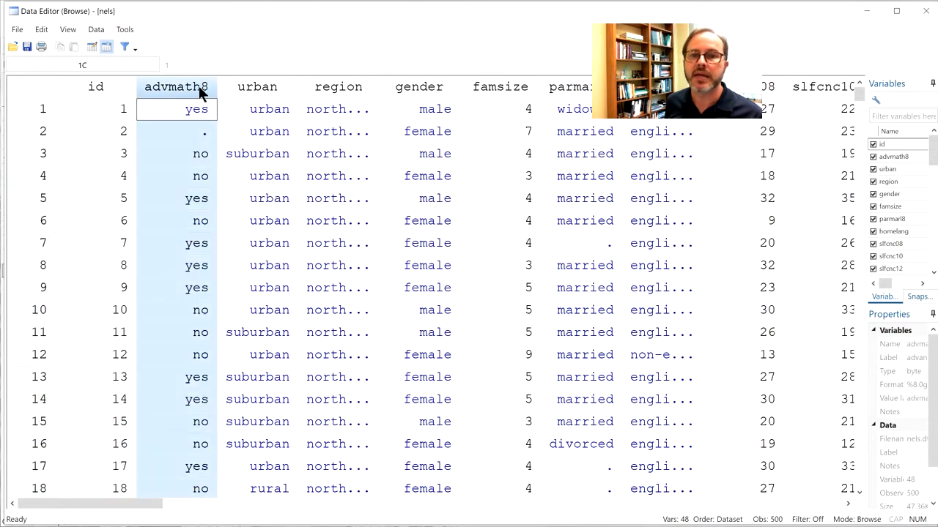
{"action": "left_click", "coordinate": [257, 88]}
{"action": "left_click", "coordinate": [327, 87]}
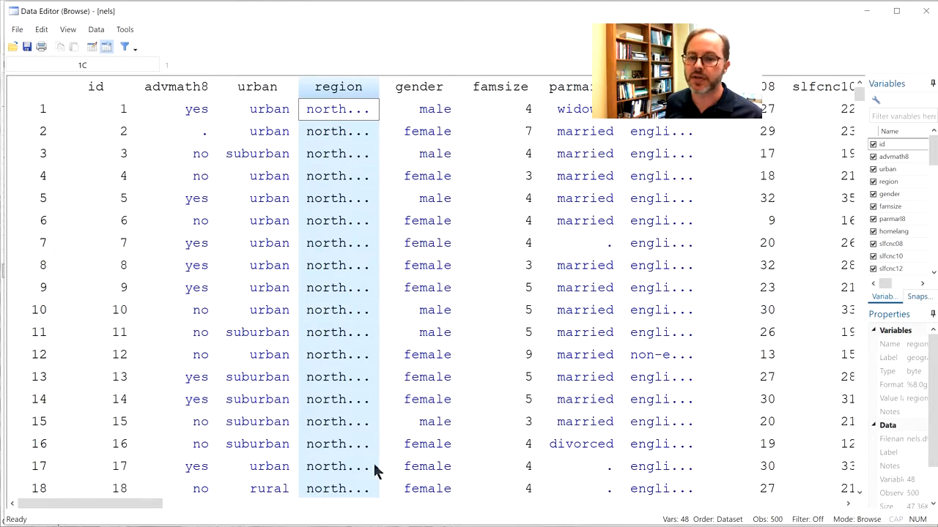
{"action": "left_click_drag", "start_coordinate": [124, 502], "coordinate": [88, 511]}
{"action": "scroll", "coordinate": [222, 271], "scroll_direction": "down", "scroll_amount": 8}
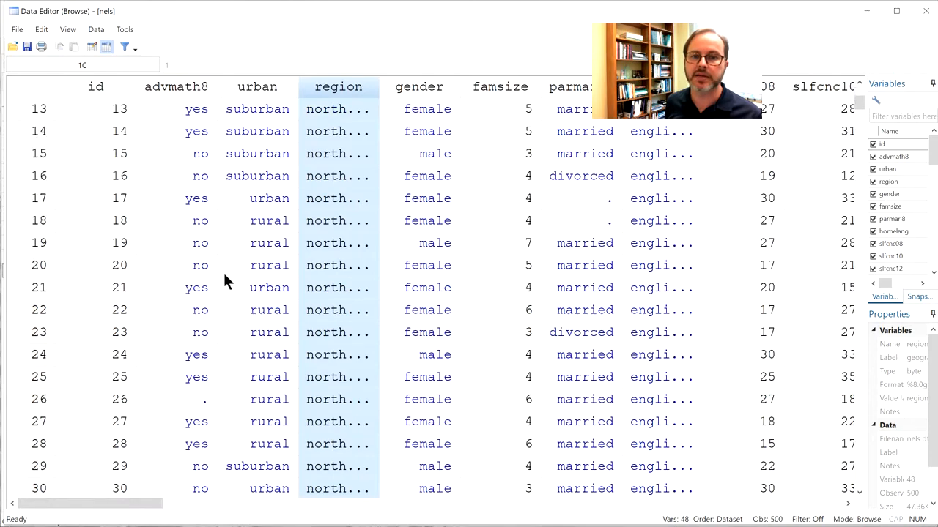
{"action": "scroll", "coordinate": [205, 269], "scroll_direction": "up", "scroll_amount": 3}
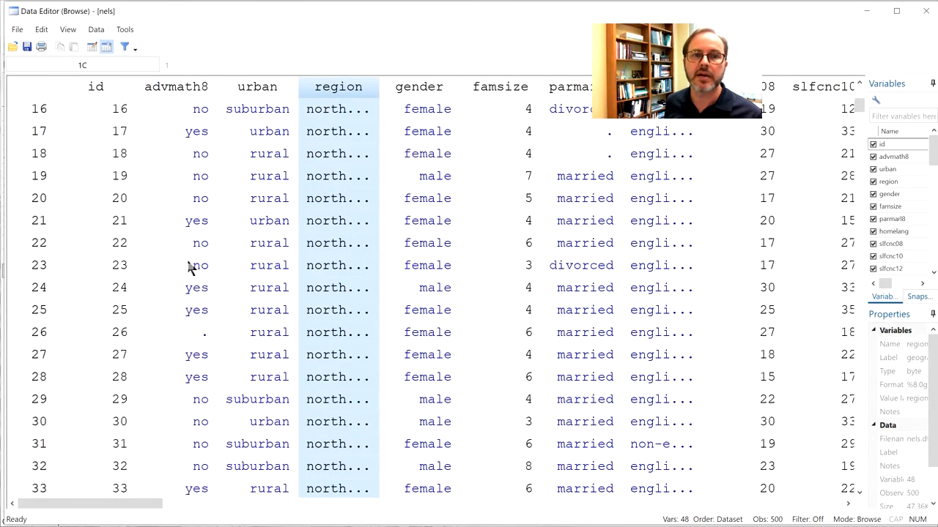
{"action": "left_click", "coordinate": [922, 11]}
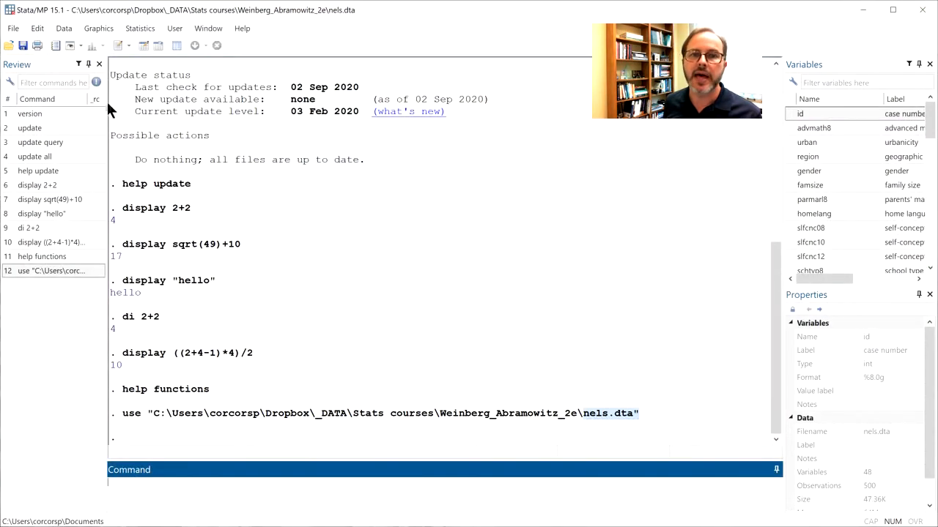
Open the dataset in the Data Editor's edit mode and change the first observation's id to 1000.
{"action": "left_click", "coordinate": [144, 45]}
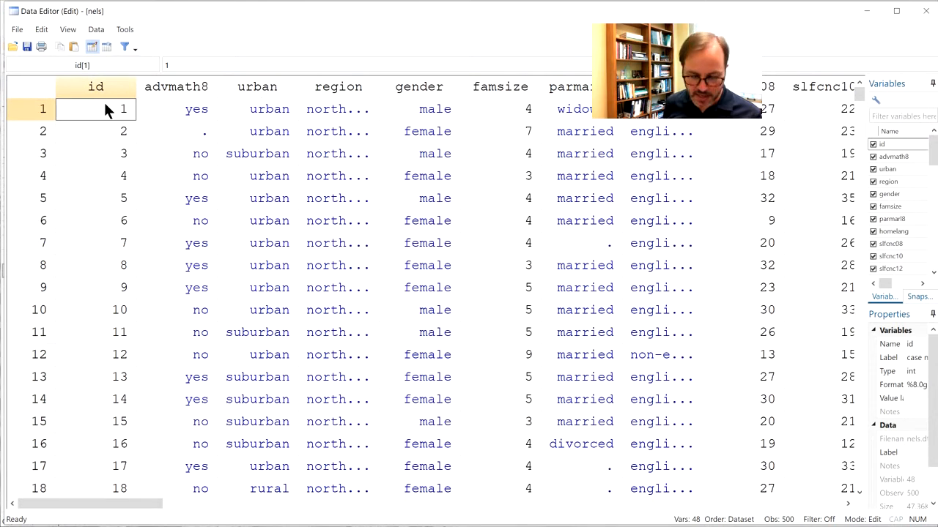
{"action": "type", "text": "1000"}
{"action": "key", "text": "Return"}
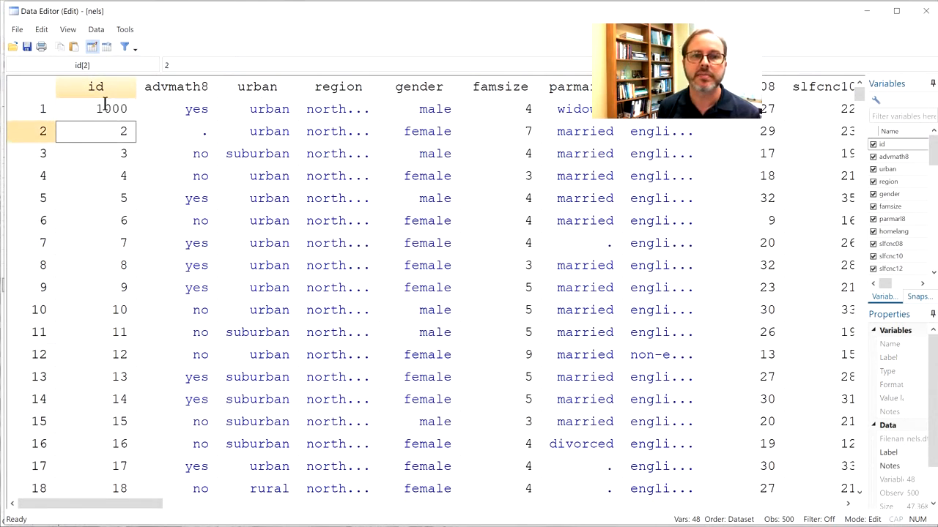
Set the first observation's id back to 1 and close the Data Editor.
{"action": "left_click", "coordinate": [107, 110]}
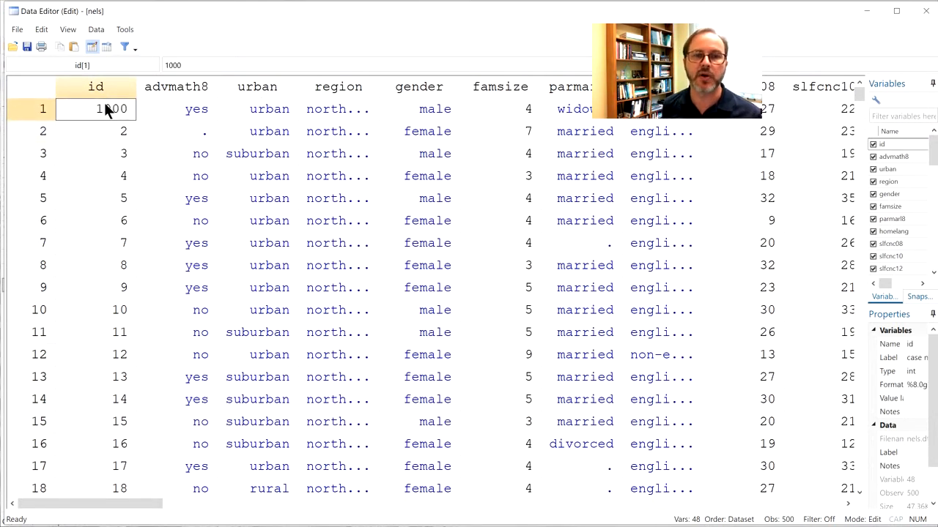
{"action": "type", "text": "1"}
{"action": "key", "text": "Return"}
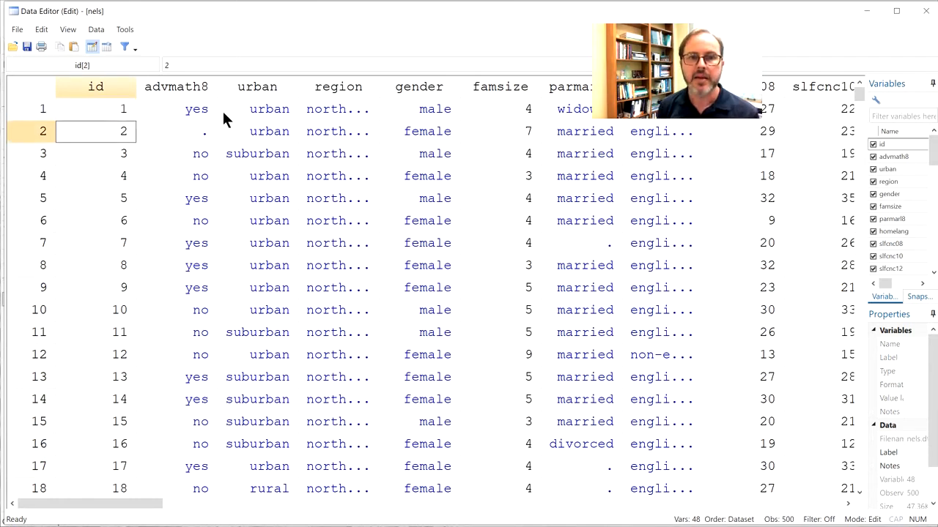
{"action": "key", "text": "Up"}
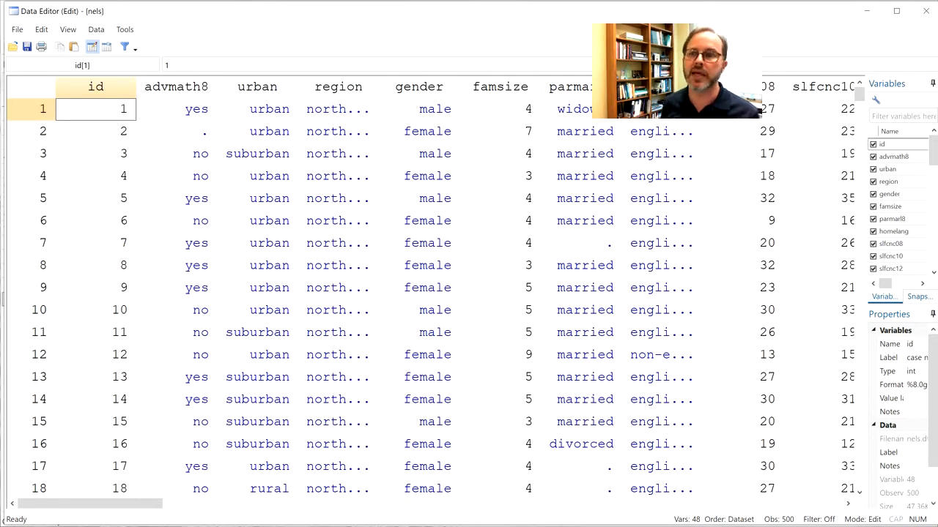
{"action": "left_click", "coordinate": [921, 13]}
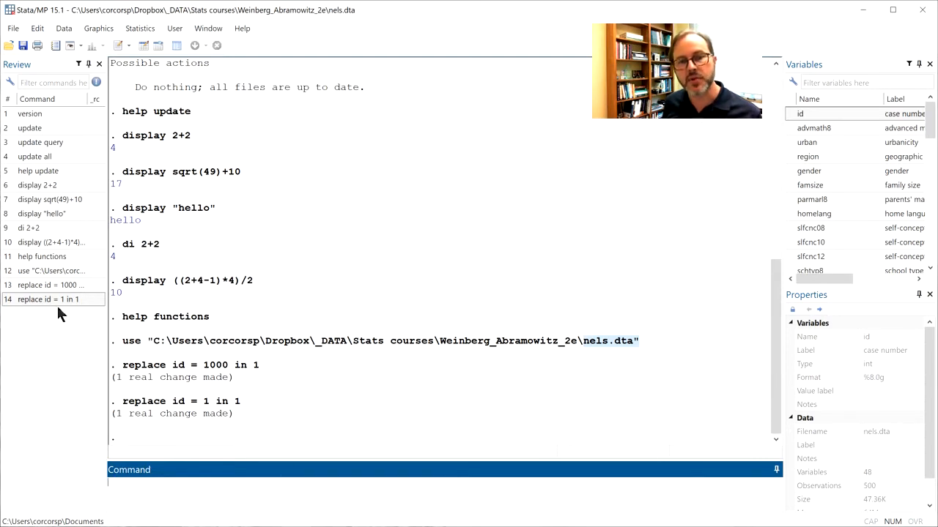
Recall the logged use command and both replace id commands from the command history into the command line without running them.
{"action": "left_click", "coordinate": [44, 268]}
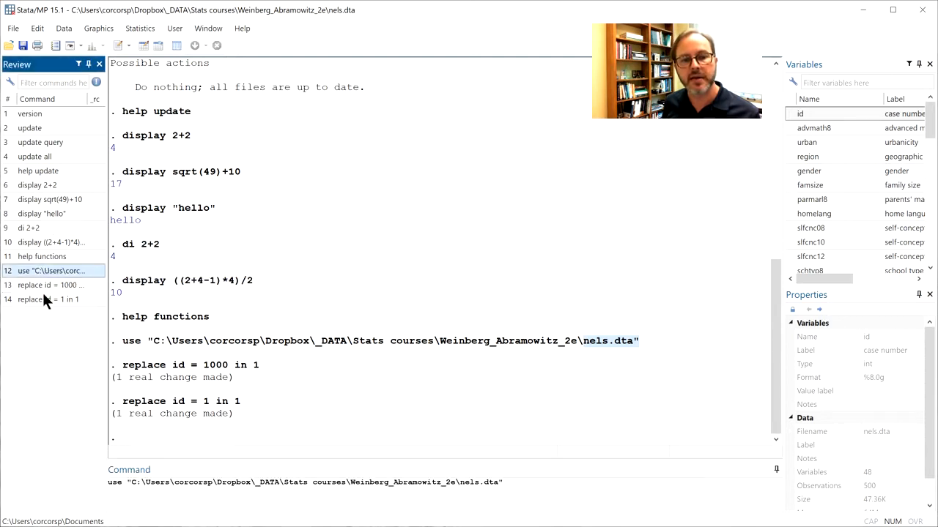
{"action": "left_click", "coordinate": [44, 285]}
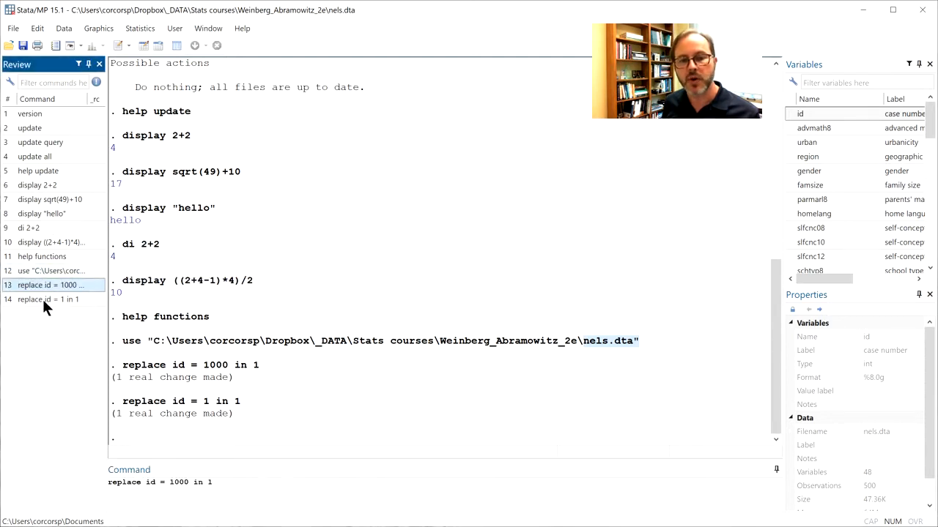
{"action": "left_click", "coordinate": [41, 298]}
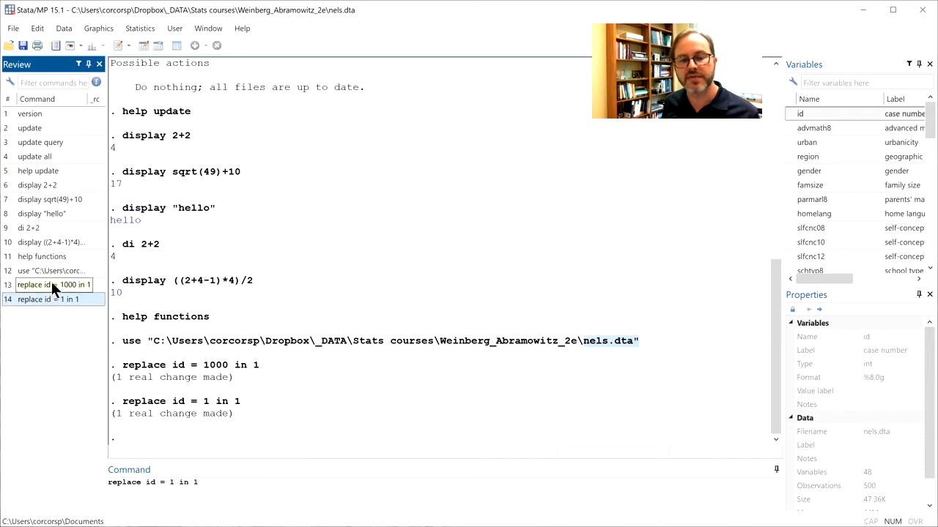
{"action": "left_click", "coordinate": [51, 286]}
{"action": "left_click", "coordinate": [52, 297]}
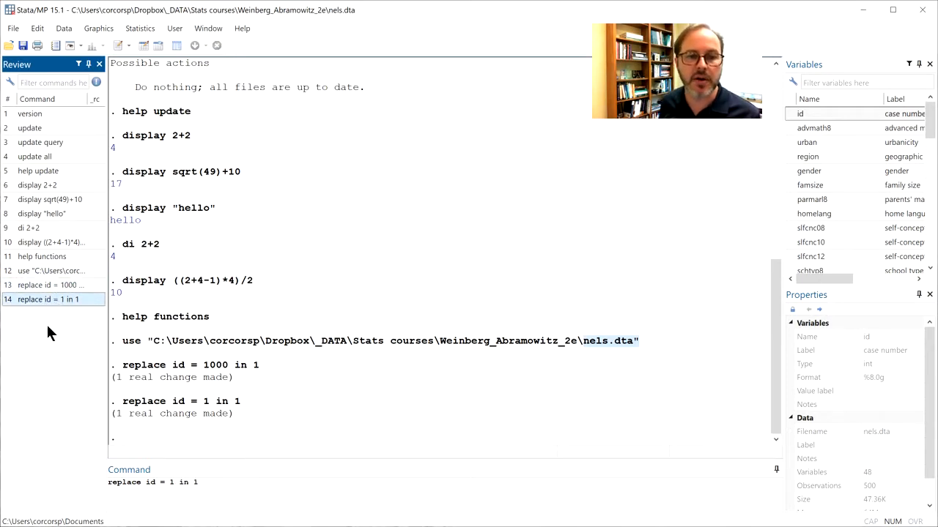
Cycle back through previously run commands in the command line as far as help update, and forward again to replace id = 1 in 1.
{"action": "left_click", "coordinate": [381, 501]}
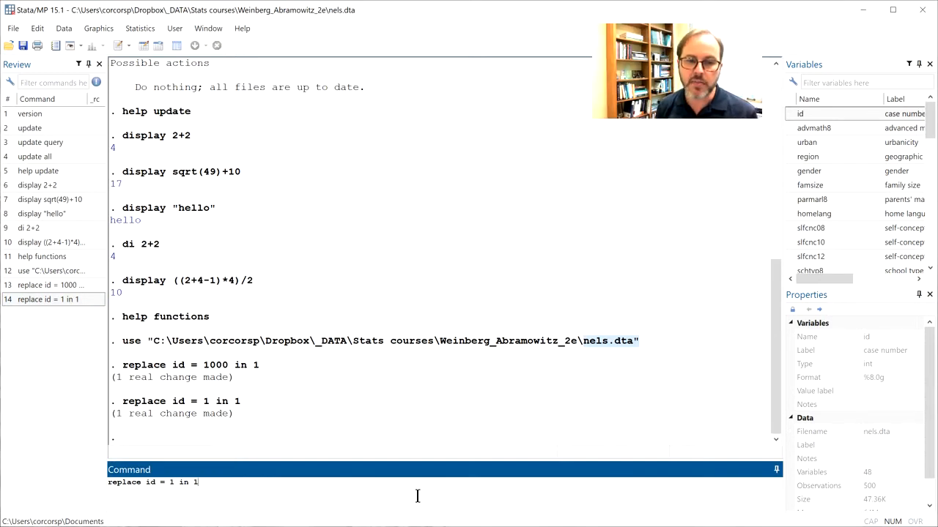
{"action": "key", "text": "Page_Up"}
{"action": "key", "text": "Page_Up"}
{"action": "key", "text": "Page_Up"}
{"action": "key", "text": "Page_Up"}
{"action": "key", "text": "Page_Up"}
{"action": "key", "text": "Page_Up"}
{"action": "key", "text": "Page_Up"}
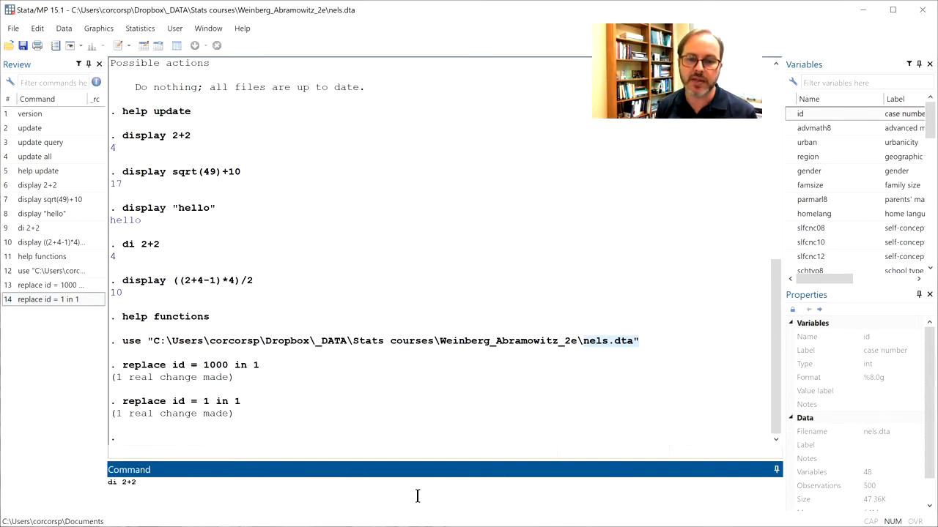
{"action": "key", "text": "Page_Up"}
{"action": "key", "text": "Page_Up"}
{"action": "key", "text": "Page_Up"}
{"action": "key", "text": "Page_Up"}
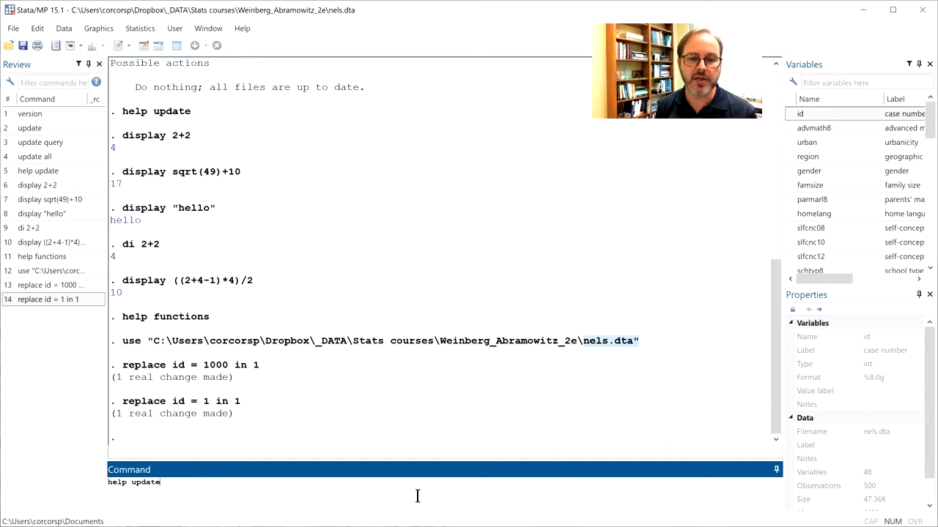
{"action": "key", "text": "Page_Down"}
{"action": "key", "text": "Page_Down"}
{"action": "key", "text": "Page_Down"}
{"action": "key", "text": "Page_Down"}
{"action": "key", "text": "Page_Down"}
{"action": "key", "text": "Page_Down"}
{"action": "key", "text": "Page_Down"}
{"action": "key", "text": "Page_Down"}
{"action": "key", "text": "Page_Down"}
{"action": "key", "text": "Page_Down"}
{"action": "key", "text": "Page_Down"}
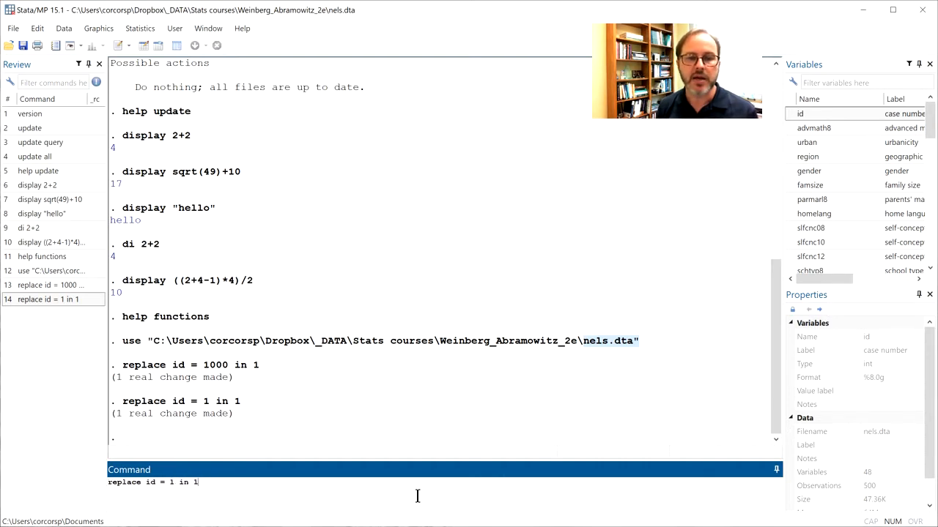
Rerun help functions directly from the command history and close the help file it opens.
{"action": "double_click", "coordinate": [51, 255]}
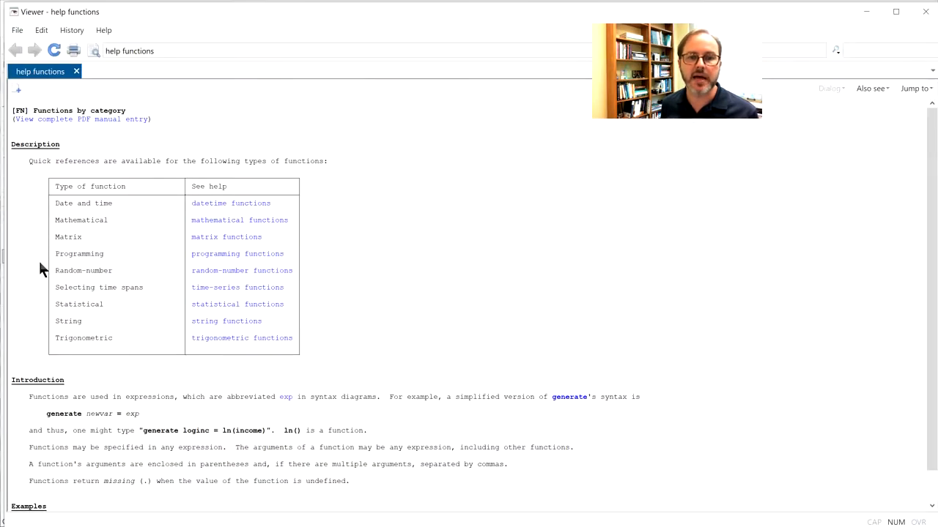
{"action": "left_click", "coordinate": [921, 12]}
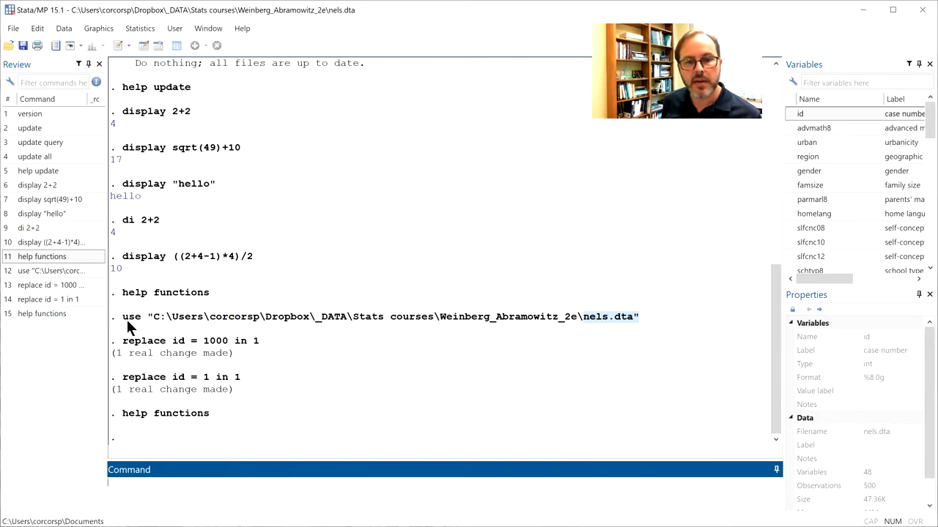
Highlight the full use command for nels.dta in the results, followed by its use keyword and its file path separately.
{"action": "left_click_drag", "start_coordinate": [128, 319], "coordinate": [641, 327]}
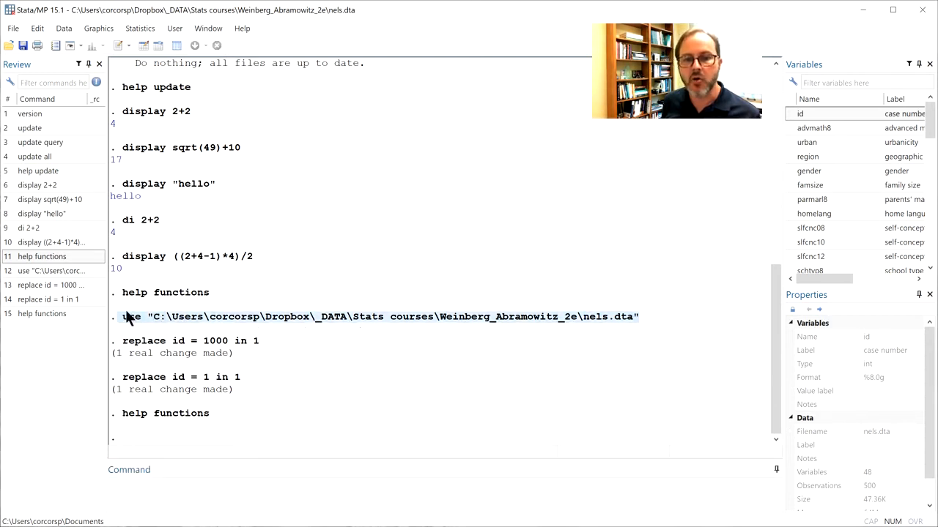
{"action": "left_click_drag", "start_coordinate": [119, 319], "coordinate": [146, 314]}
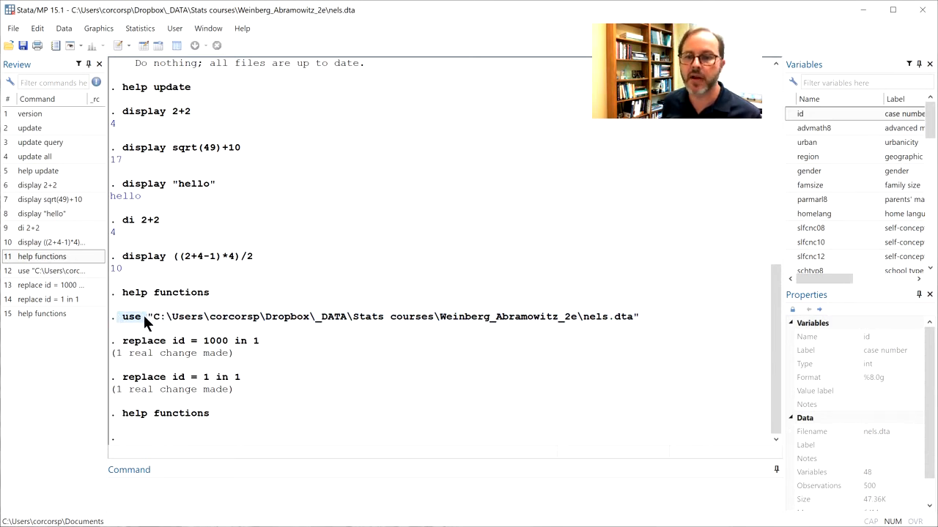
{"action": "left_click_drag", "start_coordinate": [152, 316], "coordinate": [644, 315]}
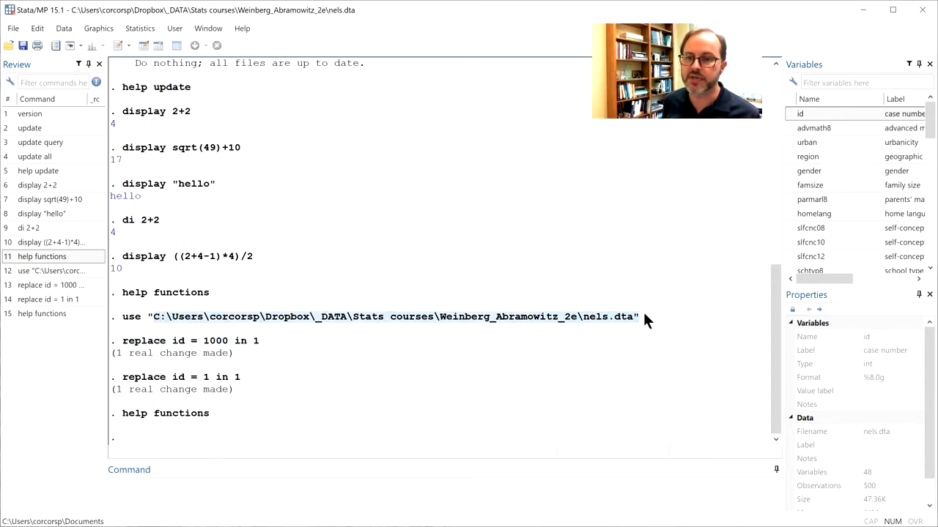
{"action": "left_click", "coordinate": [594, 329]}
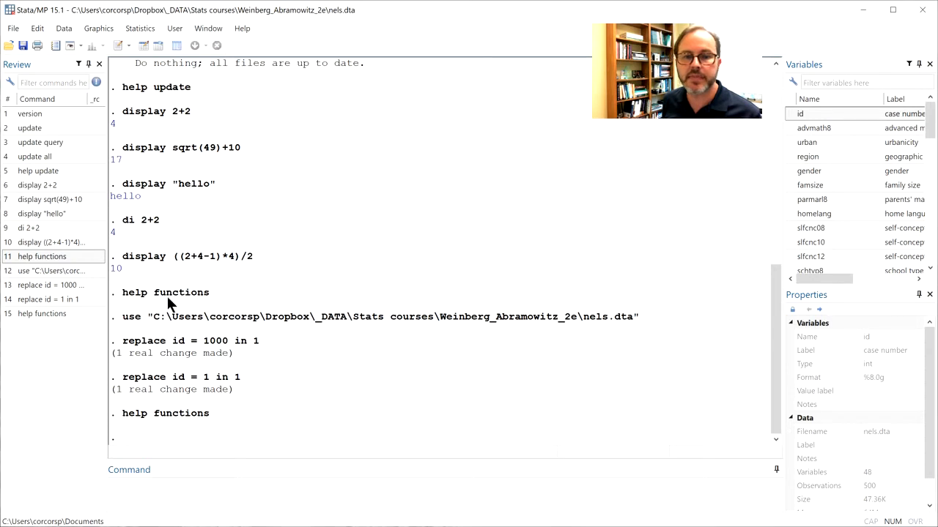
Highlight the nels.dta file path in the results, and remove the dataset from memory with the clear command.
{"action": "left_click_drag", "start_coordinate": [160, 318], "coordinate": [304, 328]}
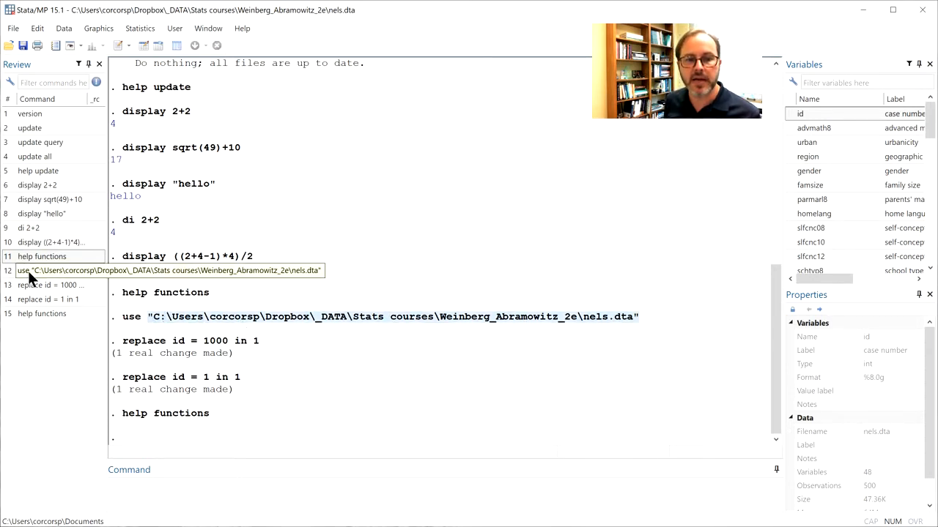
{"action": "left_click", "coordinate": [182, 499]}
{"action": "type", "text": "clear"}
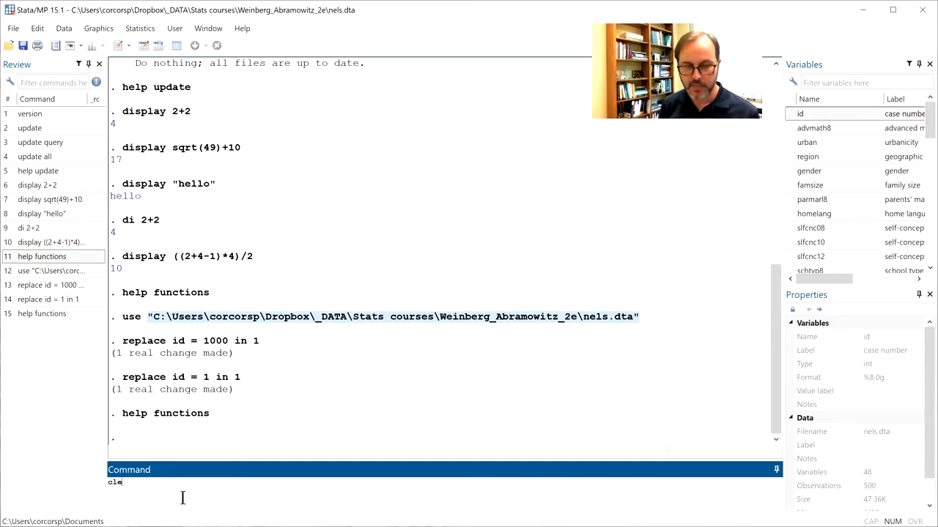
{"action": "key", "text": "Return"}
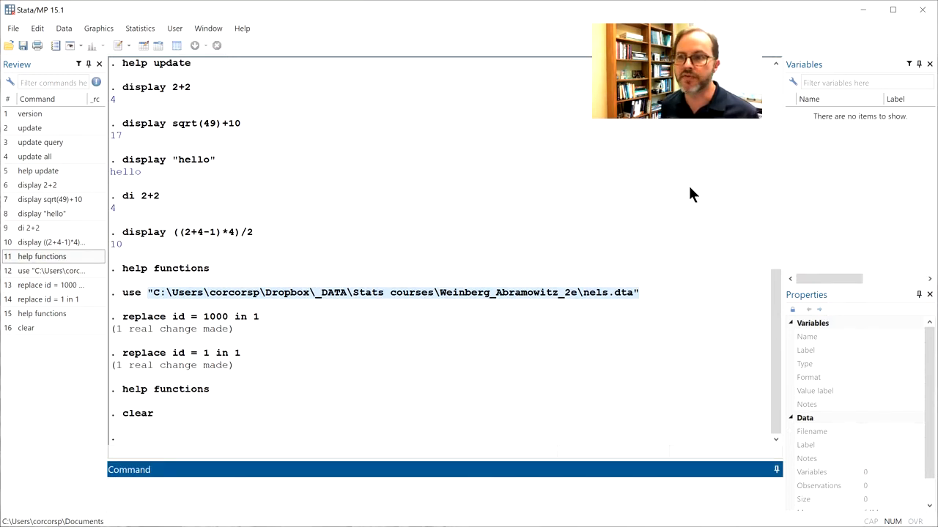
Try to load nels.dta by recalling the logged use command and running it without the quotation marks around the file path.
{"action": "left_click", "coordinate": [30, 271]}
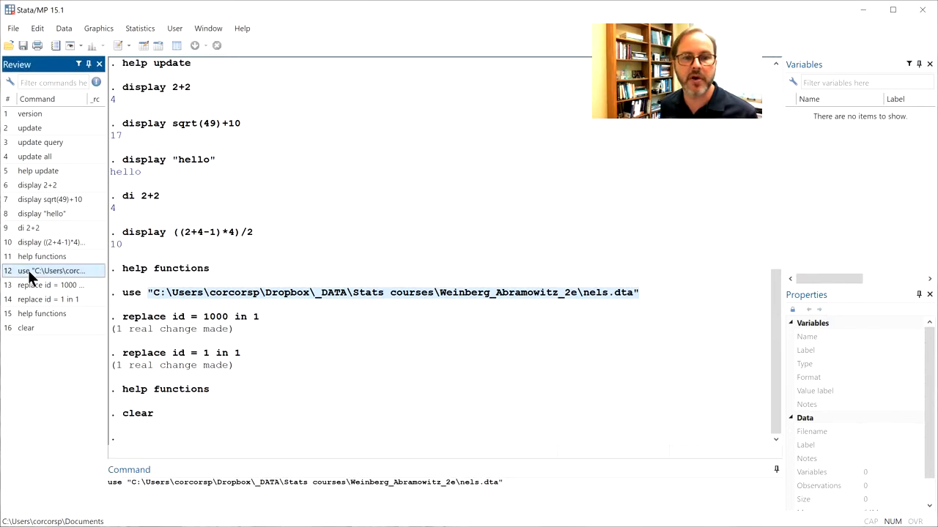
{"action": "left_click", "coordinate": [126, 482]}
{"action": "key", "text": "Delete"}
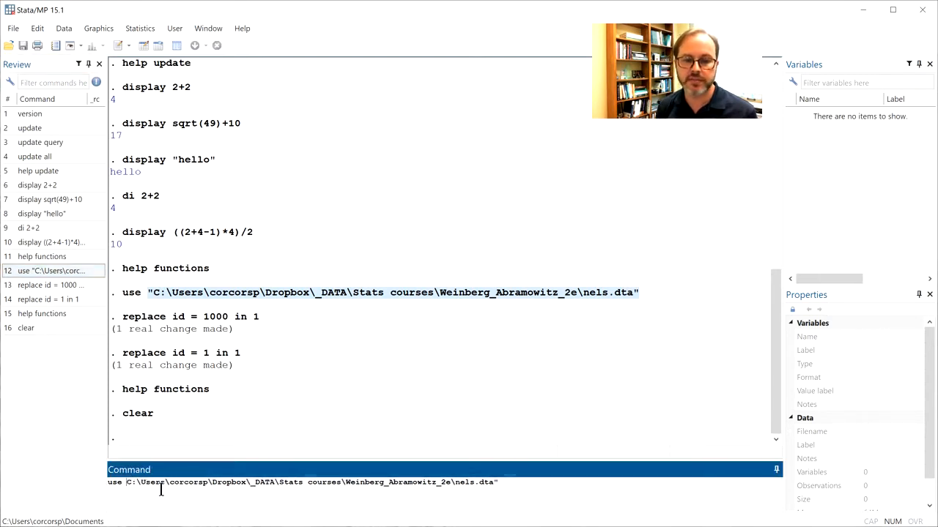
{"action": "key", "text": "BackSpace"}
{"action": "key", "text": "Return"}
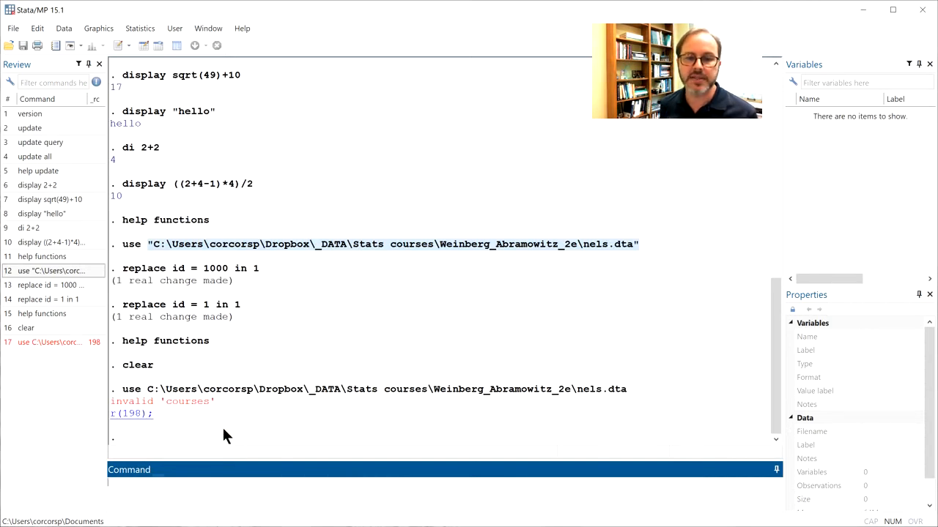
Load nels.dta by rerunning the original use command with its quoted file path, and highlight the clear command in the results.
{"action": "left_click", "coordinate": [43, 273]}
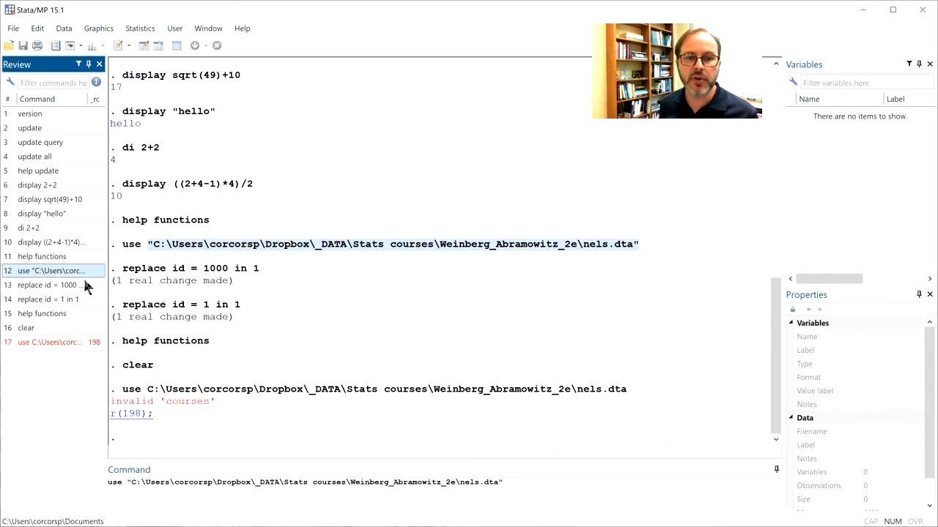
{"action": "left_click", "coordinate": [519, 487]}
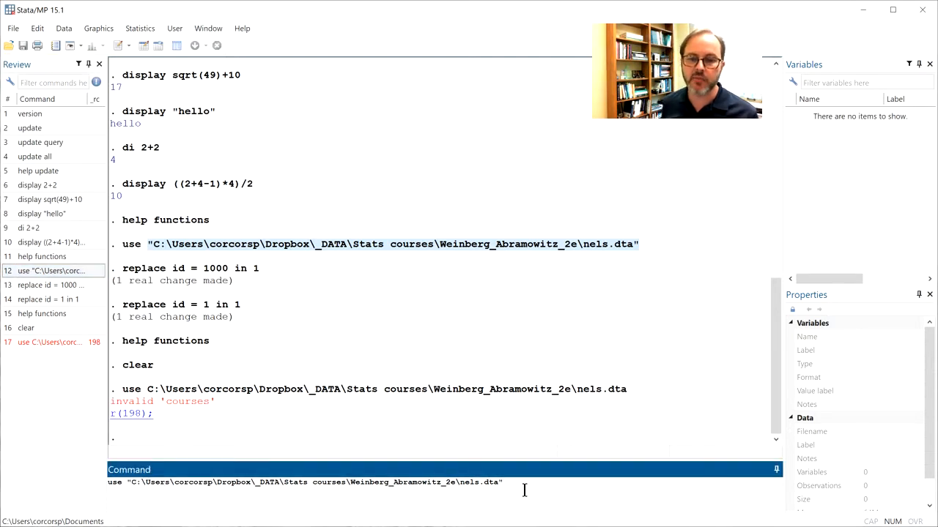
{"action": "key", "text": "Return"}
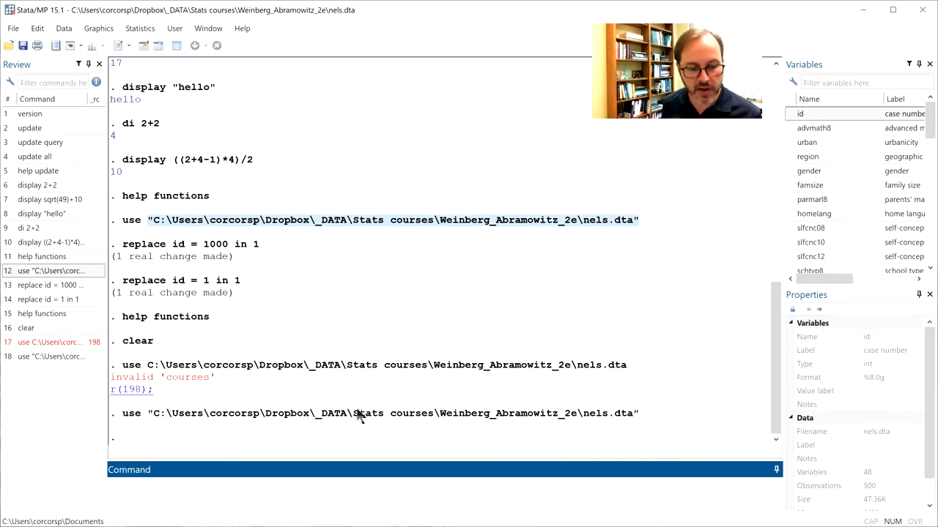
{"action": "left_click", "coordinate": [143, 344]}
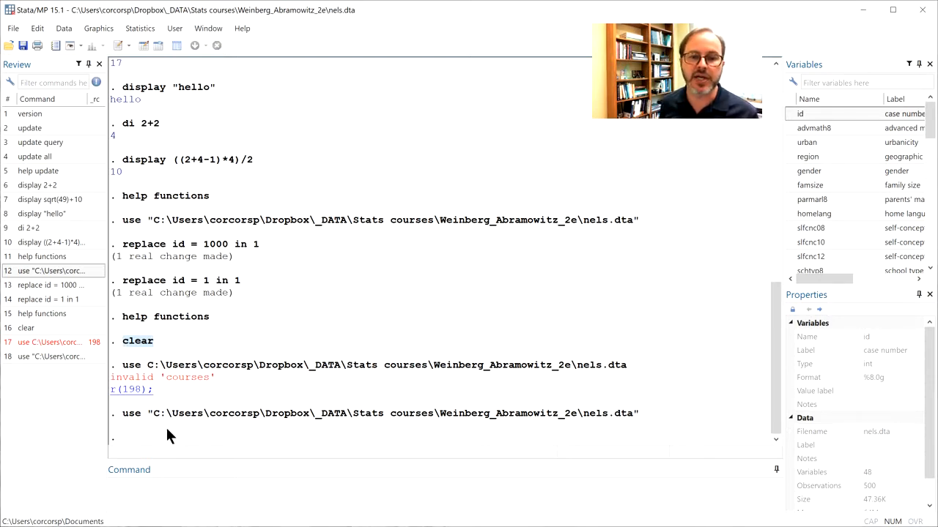
Open the dialog for saving the dataset under a new name, cancel it, and view the file commands for saving.
{"action": "left_click", "coordinate": [144, 486]}
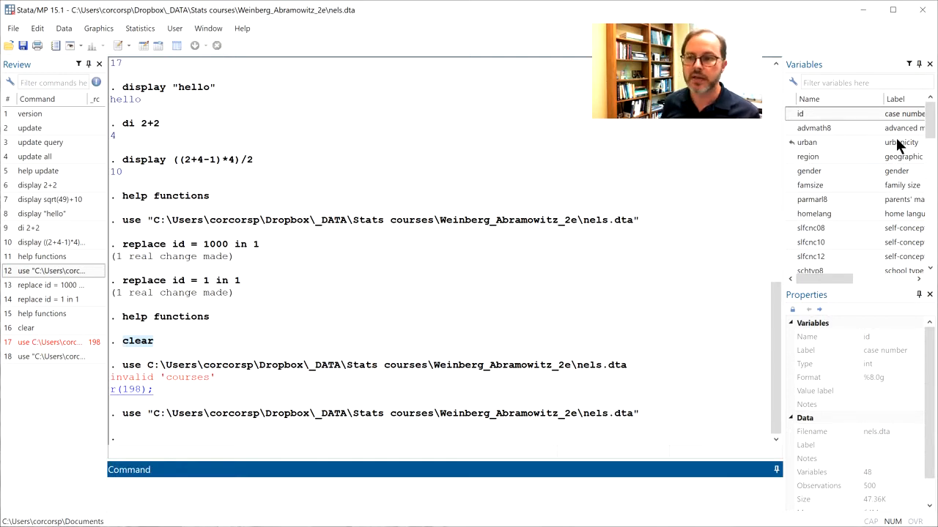
{"action": "left_click", "coordinate": [13, 35]}
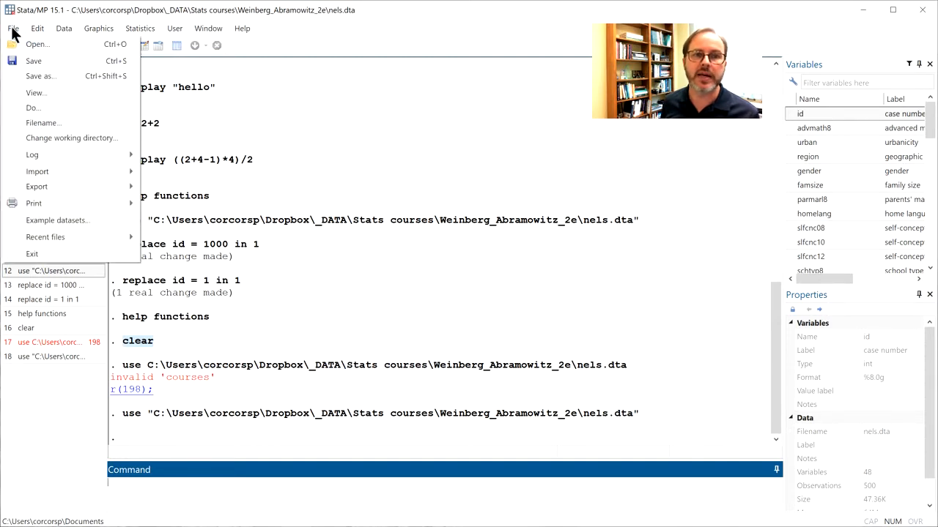
{"action": "left_click", "coordinate": [45, 77]}
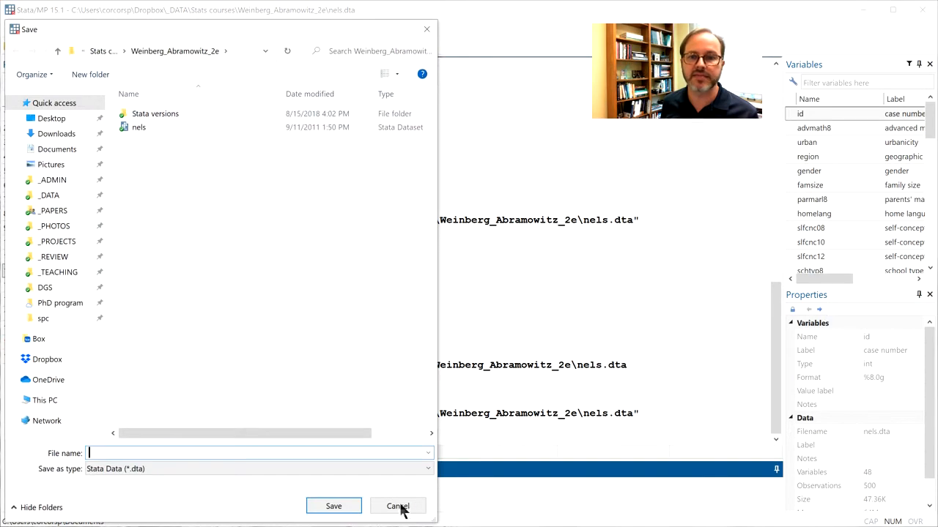
{"action": "left_click", "coordinate": [420, 512]}
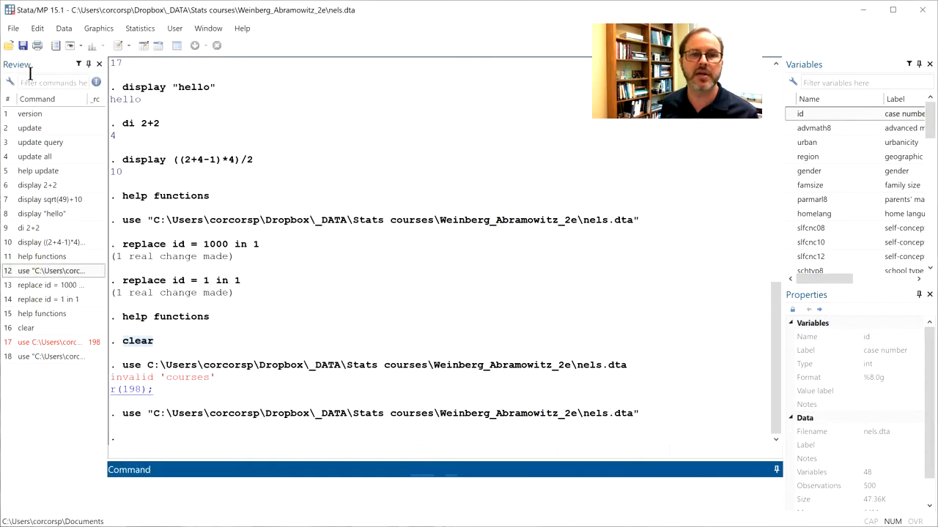
{"action": "left_click", "coordinate": [14, 29]}
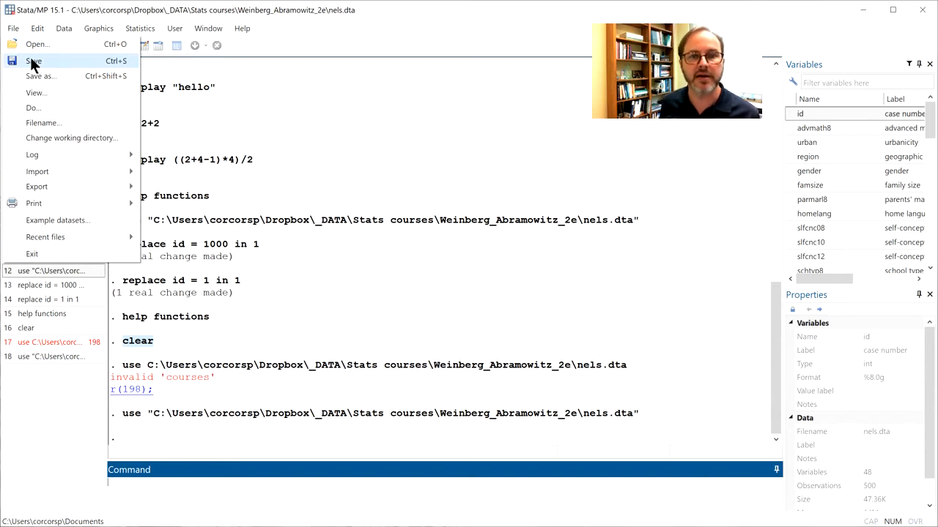
{"action": "left_click", "coordinate": [357, 146]}
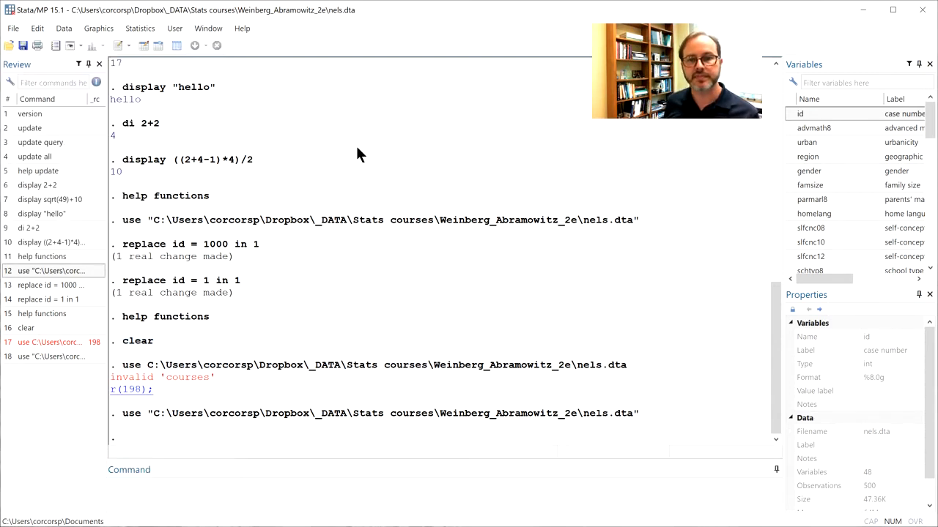
Try to save the dataset to the nels.dta path by recalling the last use command and replacing use with save.
{"action": "left_click", "coordinate": [221, 506]}
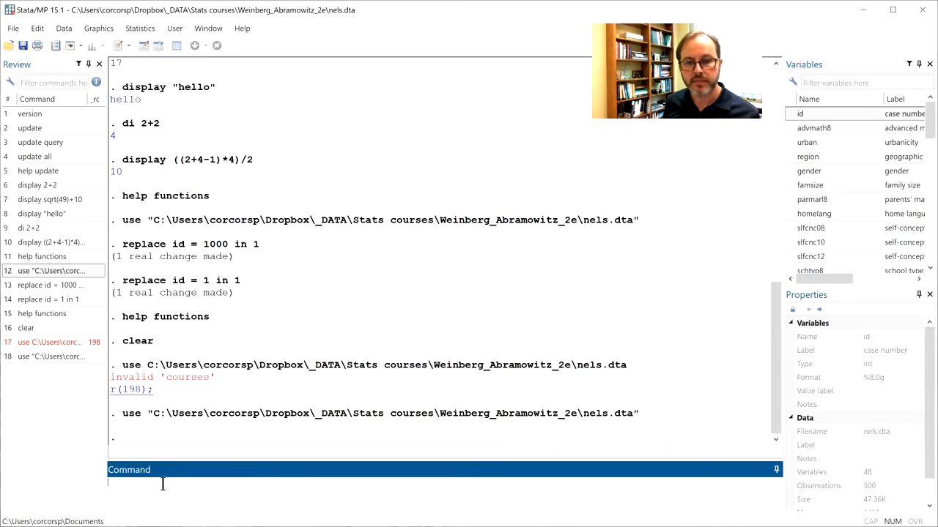
{"action": "left_click", "coordinate": [22, 357]}
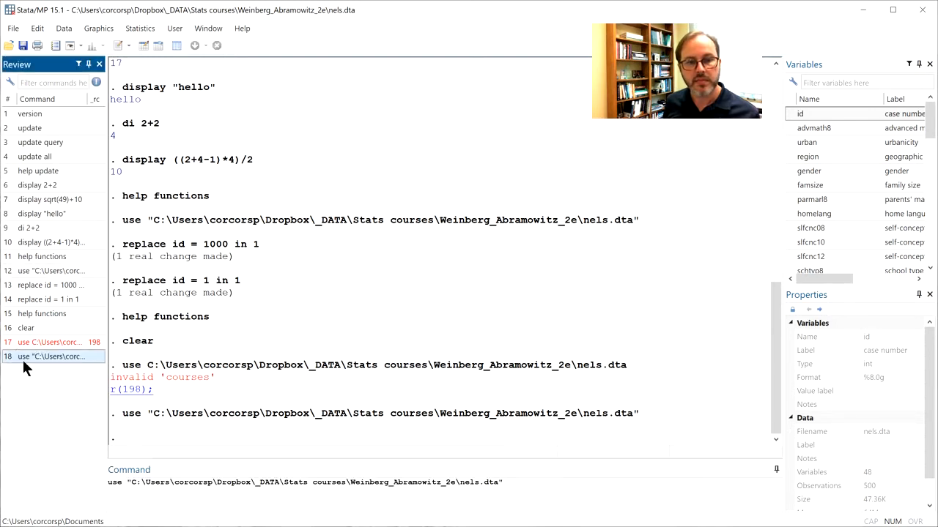
{"action": "left_click", "coordinate": [124, 485]}
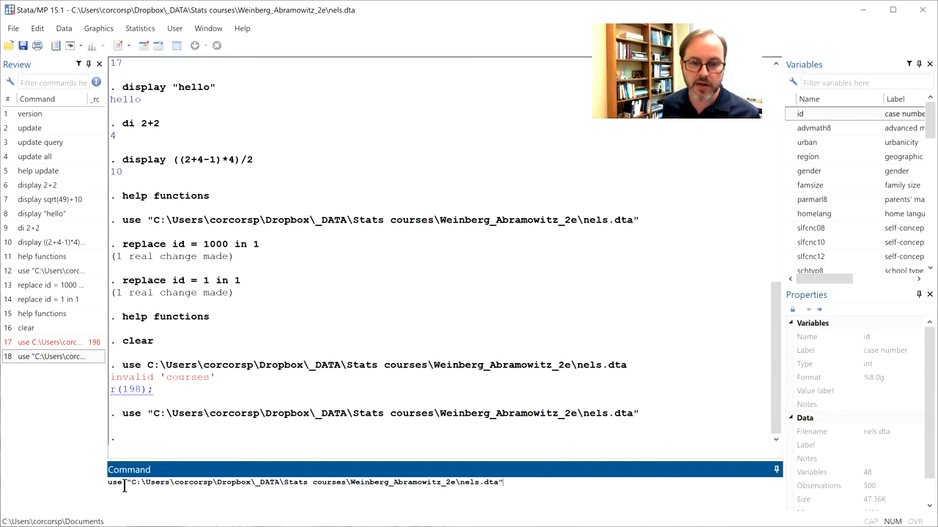
{"action": "key", "text": "ctrl+shift+Left"}
{"action": "type", "text": "save"}
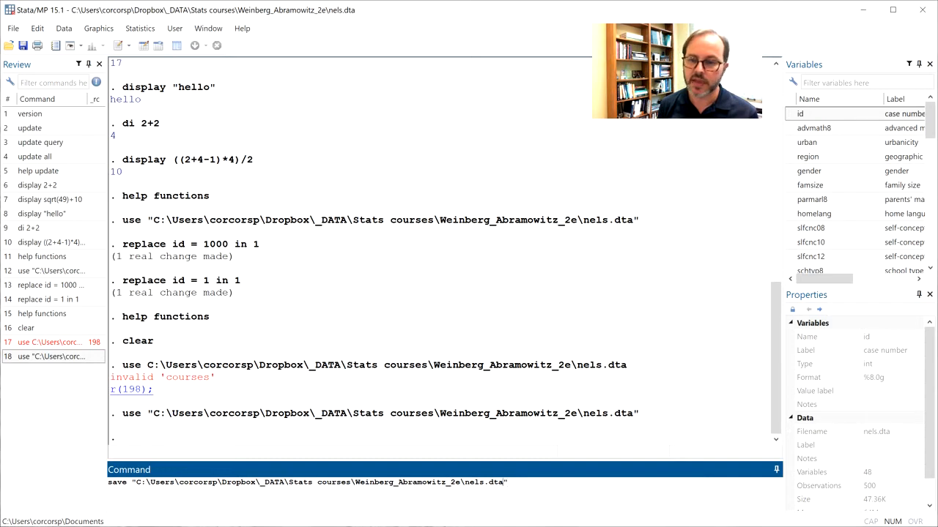
{"action": "key", "text": "Return"}
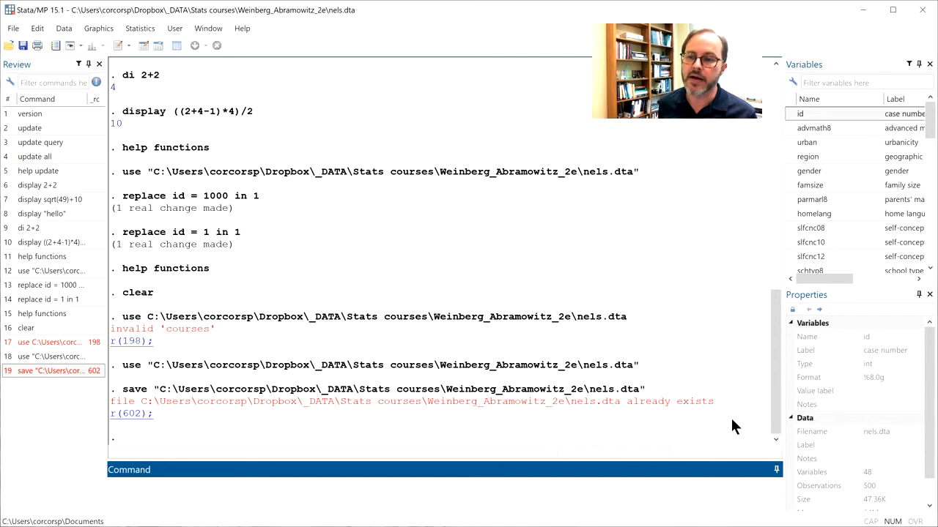
Overwrite nels.dta by rerunning the save command with the replace option, and highlight ", replace" in the results.
{"action": "left_click", "coordinate": [49, 366]}
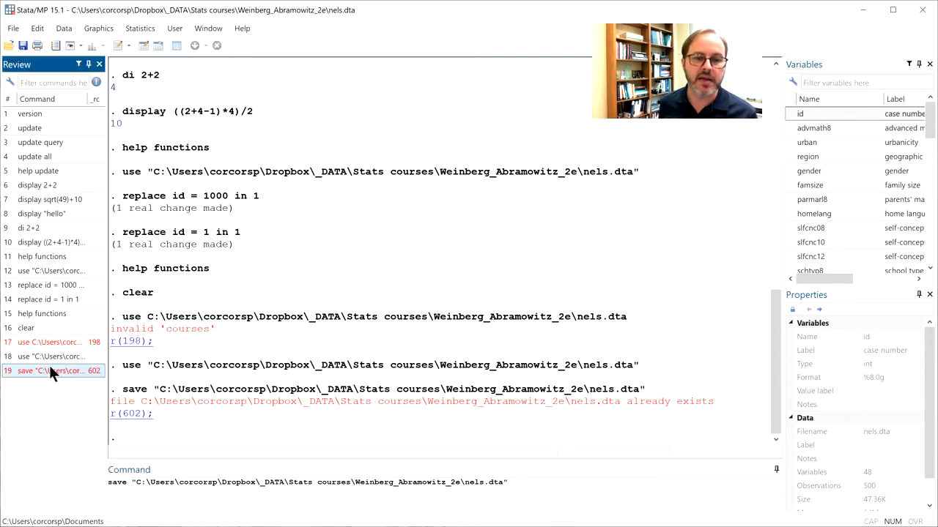
{"action": "left_click", "coordinate": [499, 482]}
{"action": "type", "text": ", replace"}
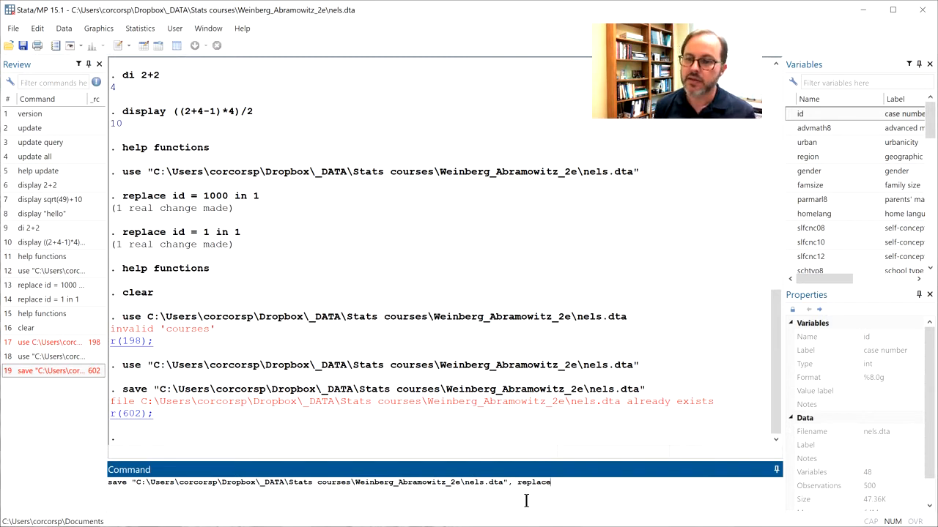
{"action": "key", "text": "Return"}
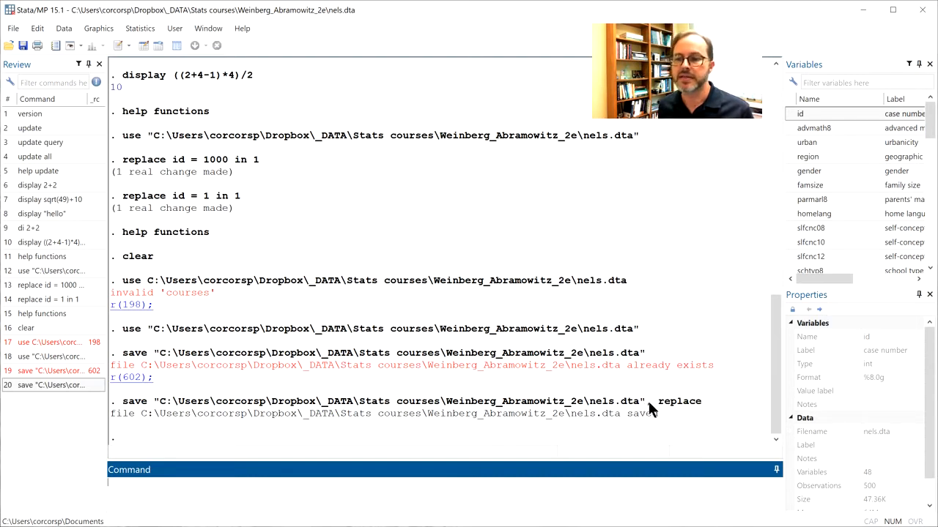
{"action": "left_click_drag", "start_coordinate": [648, 400], "coordinate": [698, 400]}
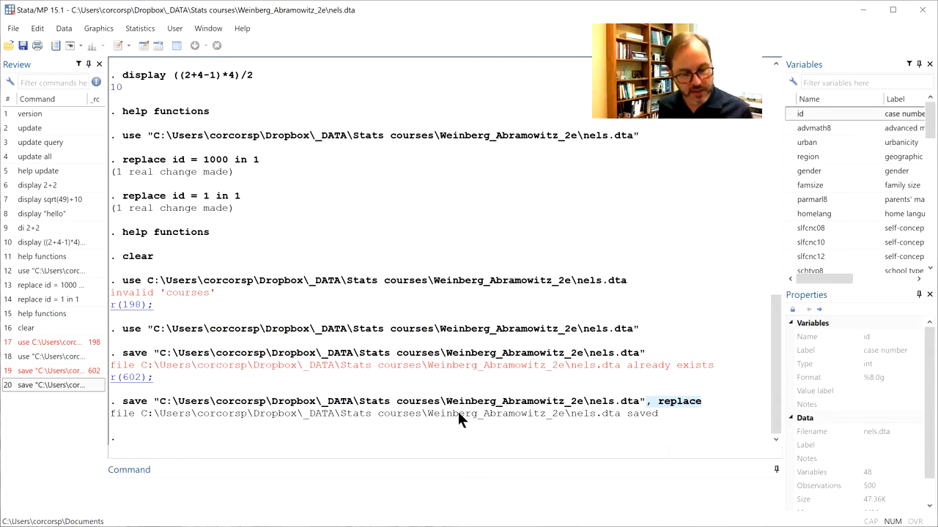
Reload nels.dta by recalling the use command for its quoted path and running it with the clear option added.
{"action": "left_click", "coordinate": [277, 508]}
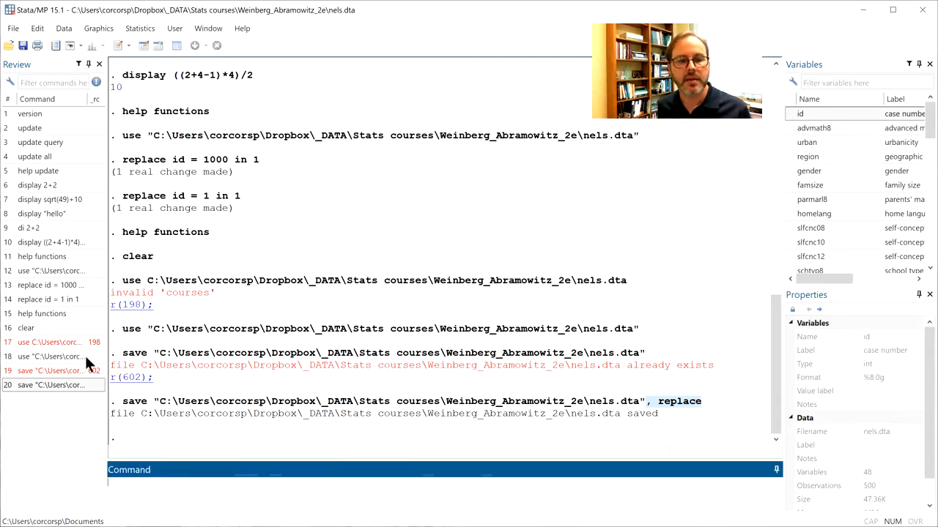
{"action": "left_click", "coordinate": [25, 353]}
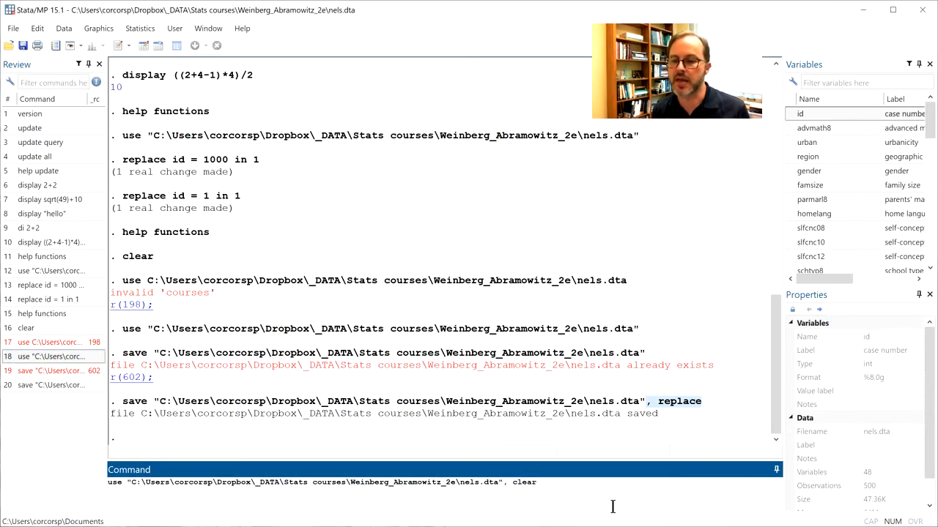
{"action": "key", "text": "shift+Left"}
{"action": "key", "text": "shift+Left"}
{"action": "key", "text": "shift+Left"}
{"action": "key", "text": "shift+Left"}
{"action": "key", "text": "shift+Left"}
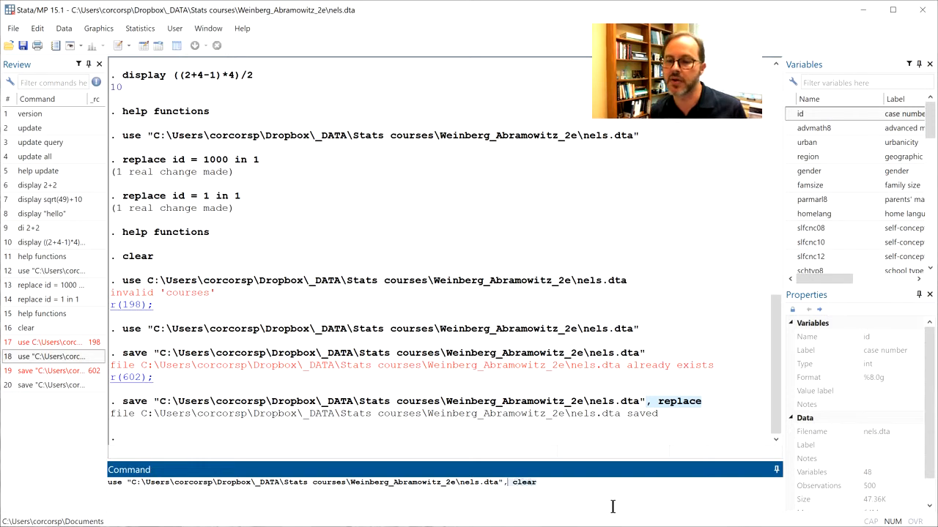
{"action": "key", "text": "Return"}
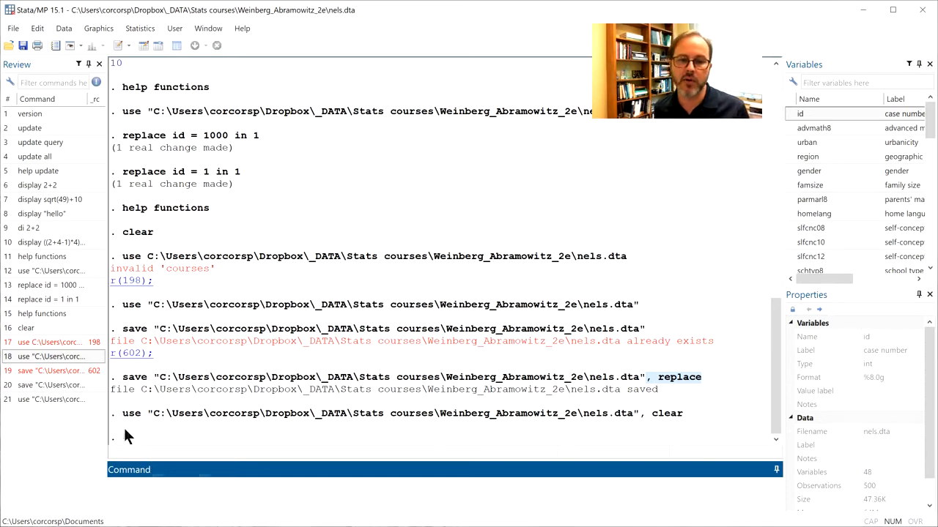
Highlight the use command and quoted path before the clear option in the results, and empty the memory with the clear command.
{"action": "left_click_drag", "start_coordinate": [122, 416], "coordinate": [625, 414]}
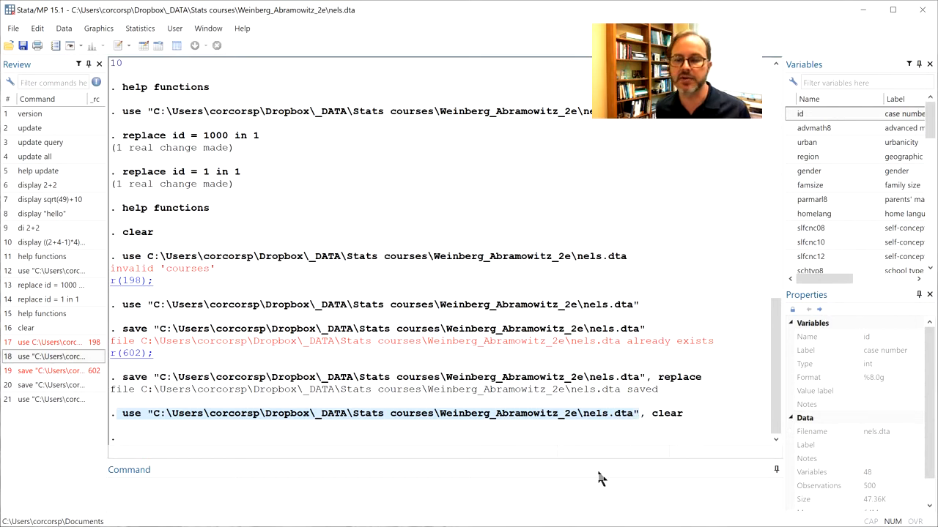
{"action": "left_click", "coordinate": [591, 504]}
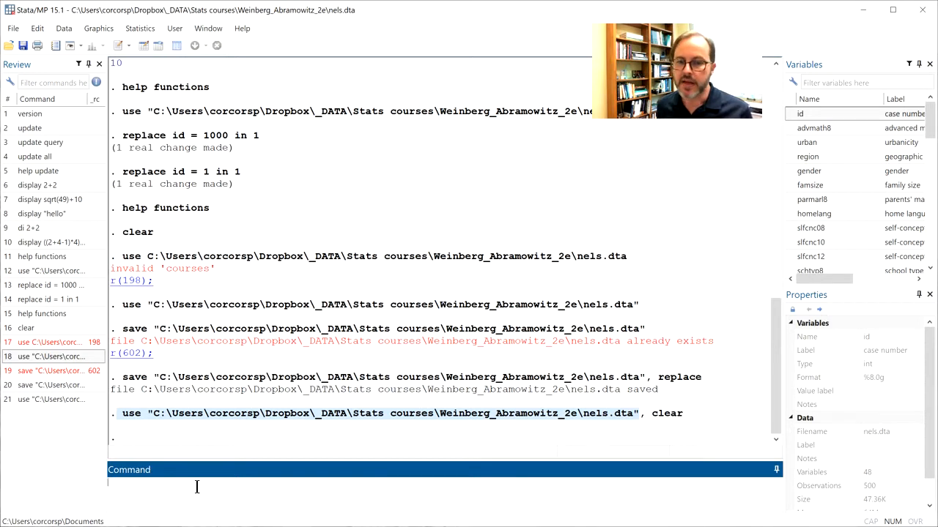
{"action": "key", "text": "Return"}
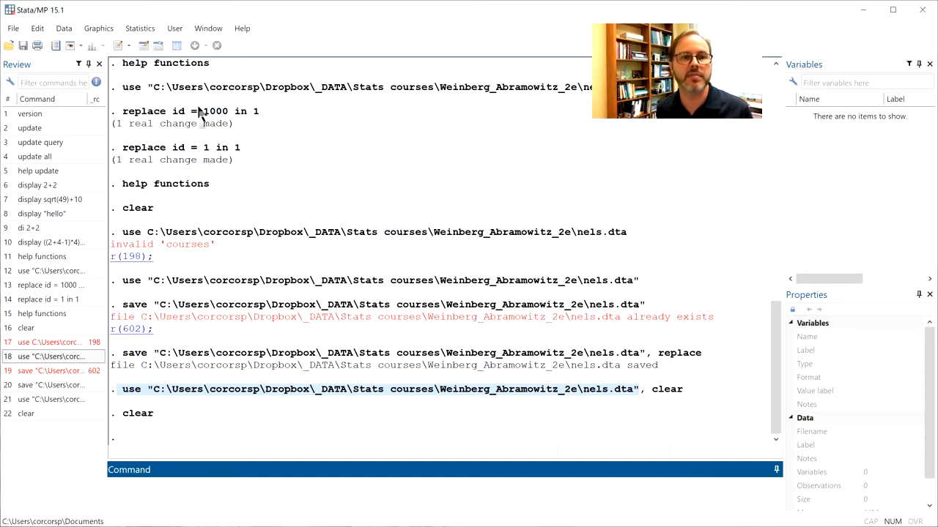
Open the example datasets help page and show the list of datasets installed with Stata.
{"action": "left_click", "coordinate": [16, 33]}
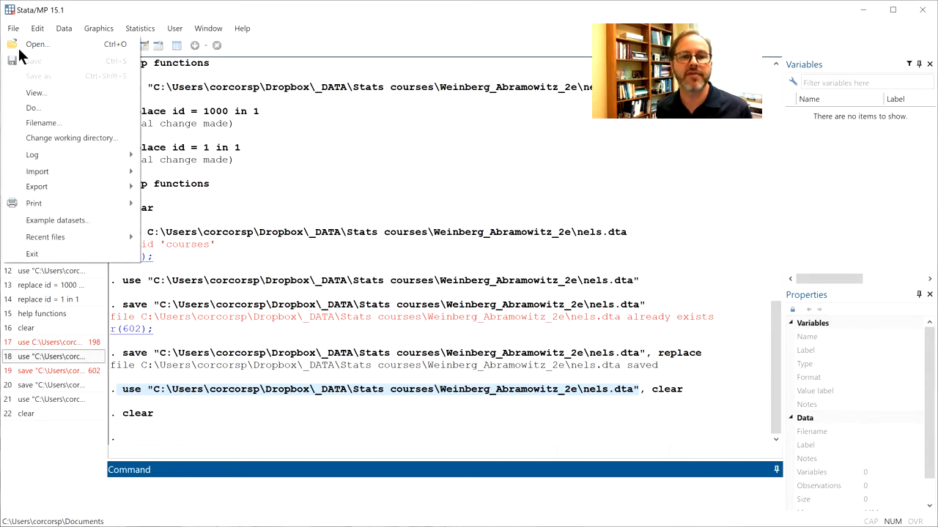
{"action": "left_click", "coordinate": [33, 220]}
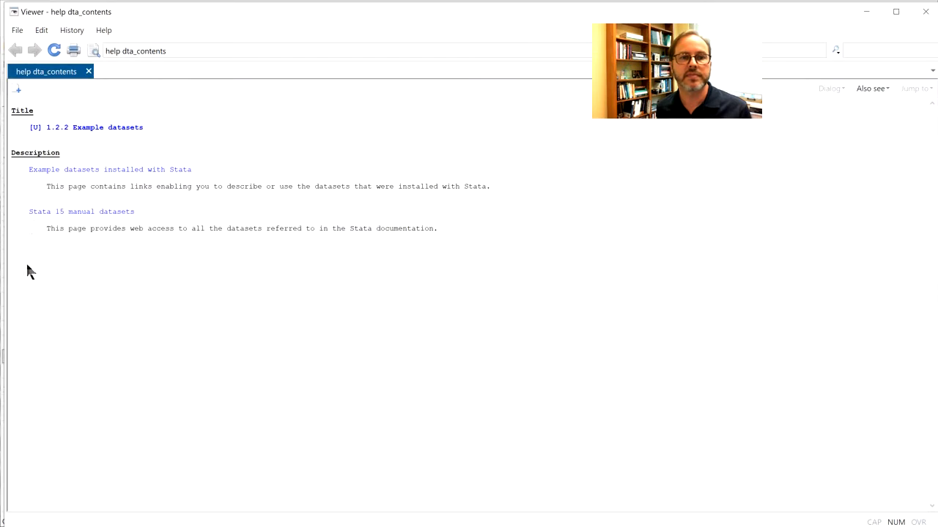
{"action": "left_click", "coordinate": [76, 171]}
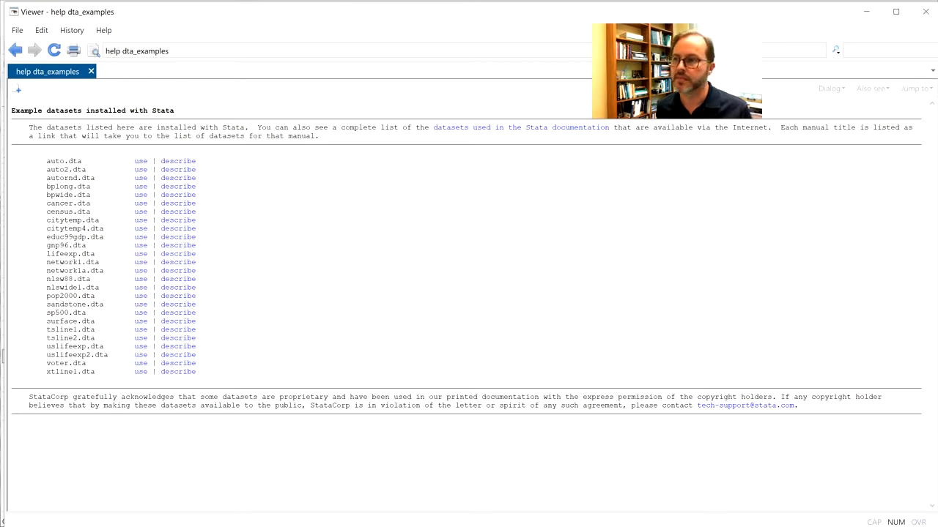
Load auto.dta from the installed example datasets, close the help viewer and look through the dataset's variable list.
{"action": "left_click", "coordinate": [926, 13]}
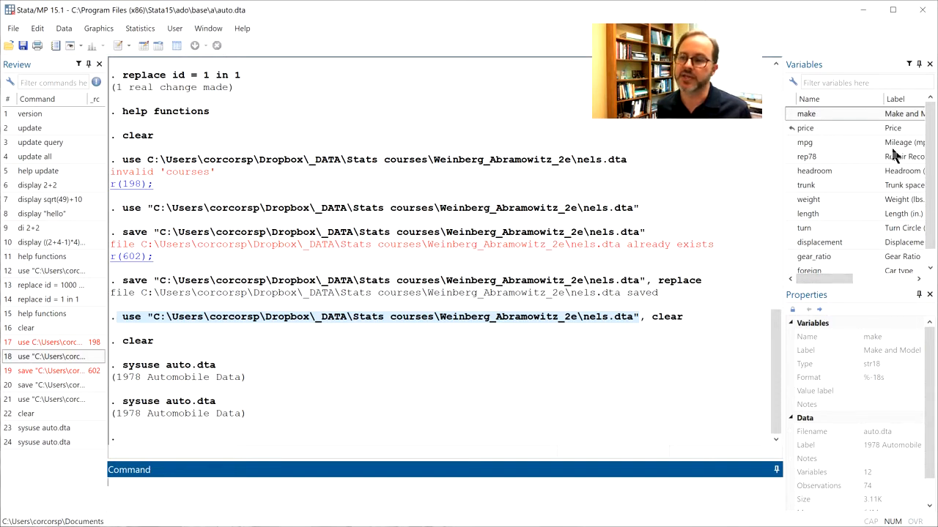
{"action": "scroll", "coordinate": [934, 119], "scroll_direction": "down", "scroll_amount": 1}
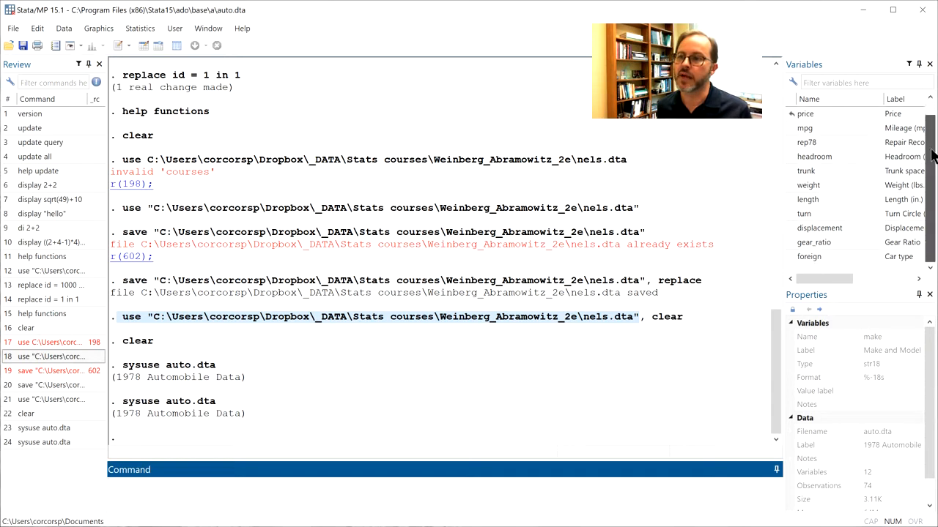
{"action": "scroll", "coordinate": [930, 121], "scroll_direction": "up", "scroll_amount": 1}
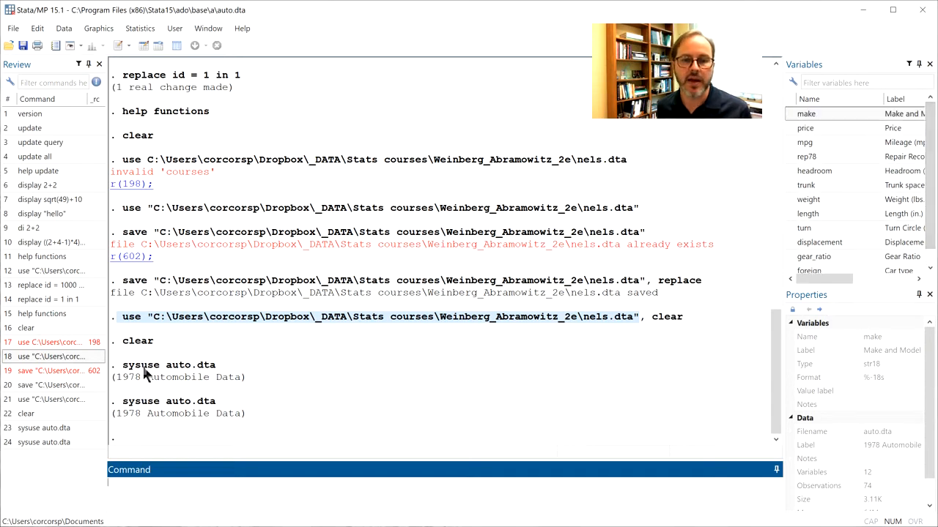
Highlight the word sysuse in the first sysuse auto.dta command in the results.
{"action": "left_click_drag", "start_coordinate": [123, 366], "coordinate": [155, 365]}
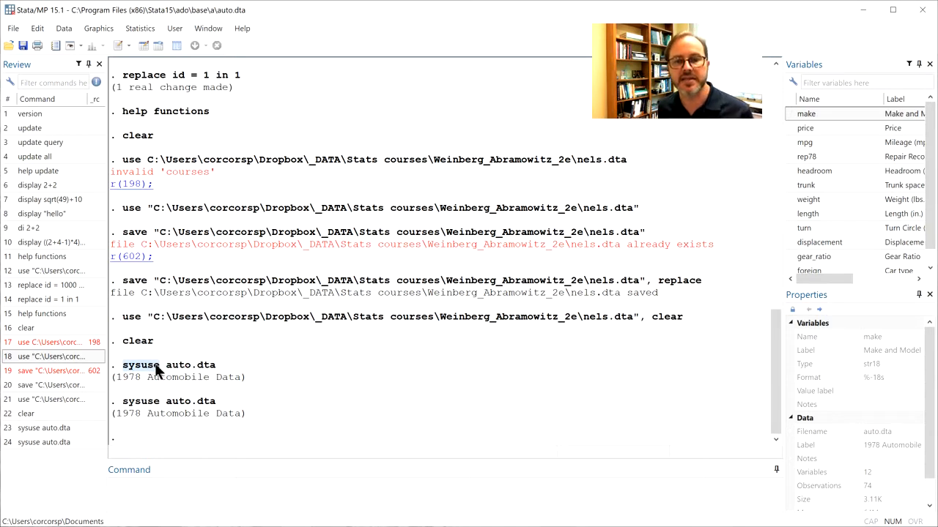
{"action": "mouse_move", "coordinate": [242, 370]}
{"action": "left_mouse_down"}
{"action": "mouse_move", "coordinate": [261, 345]}
{"action": "mouse_move", "coordinate": [254, 359]}
{"action": "left_mouse_up"}
{"action": "left_click", "coordinate": [161, 368]}
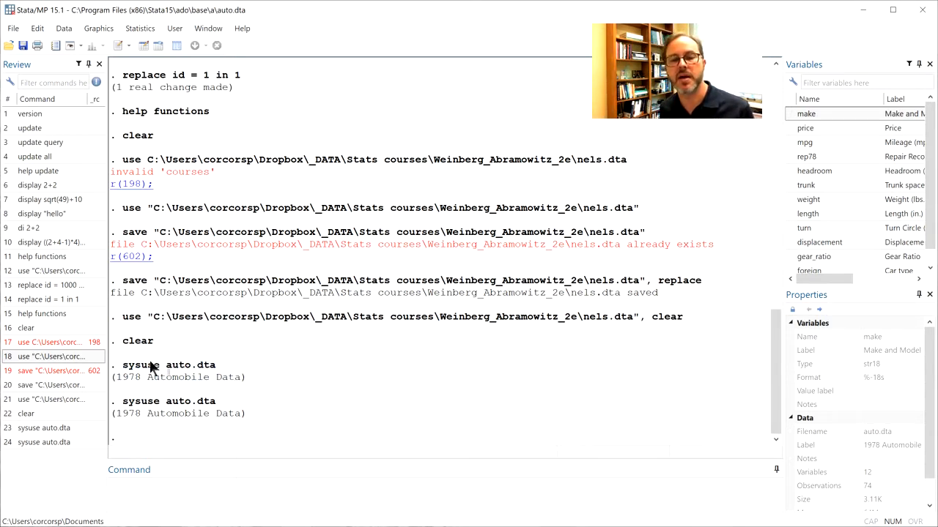
Empty the memory with the clear command and reload nels.dta by rerunning the earlier use command with the quoted path.
{"action": "left_click", "coordinate": [230, 503]}
{"action": "type", "text": "clear"}
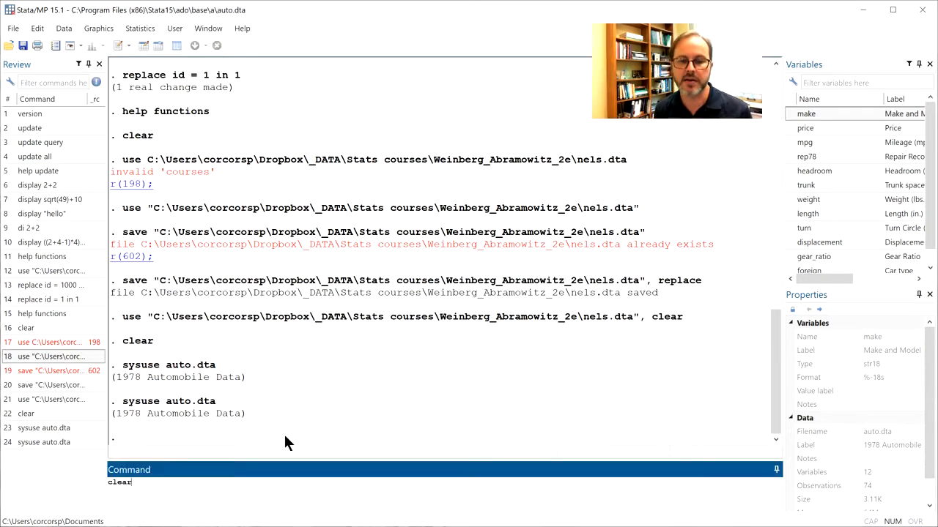
{"action": "key", "text": "Return"}
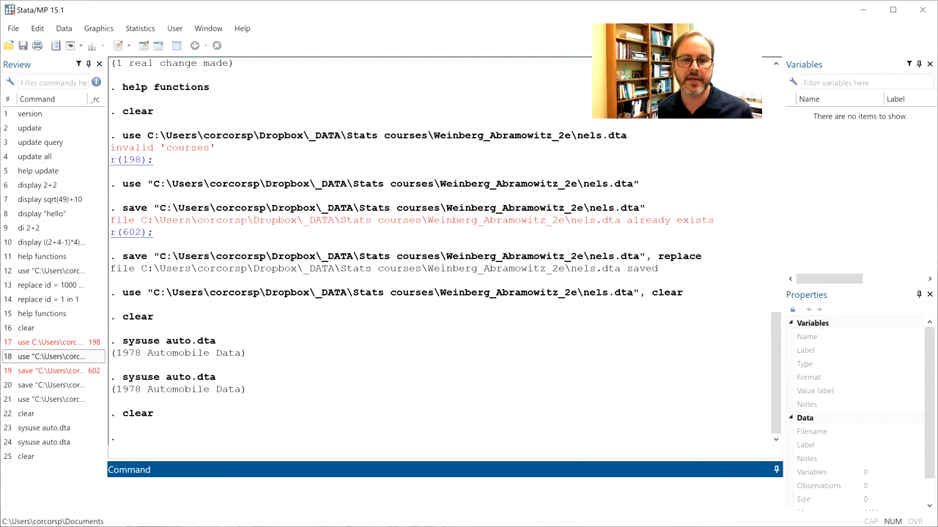
{"action": "double_click", "coordinate": [46, 357]}
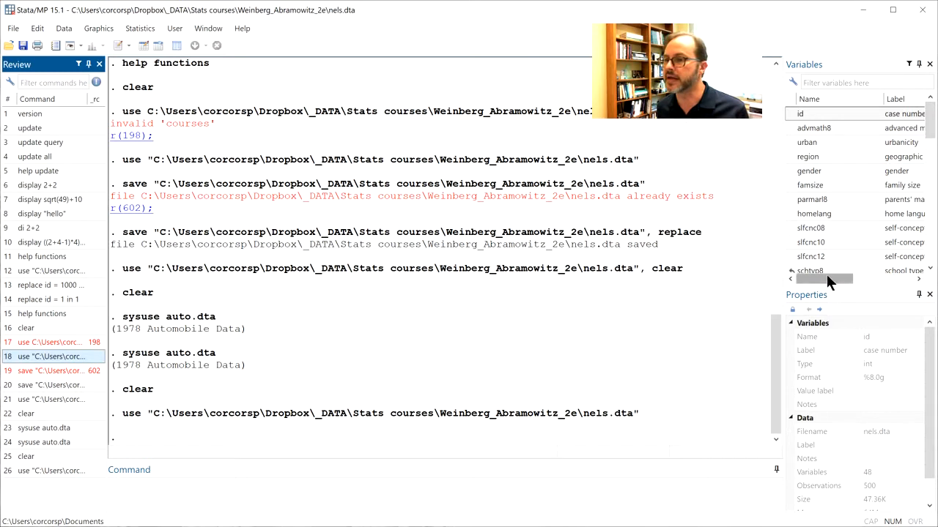
{"action": "left_click_drag", "start_coordinate": [828, 277], "coordinate": [786, 272]}
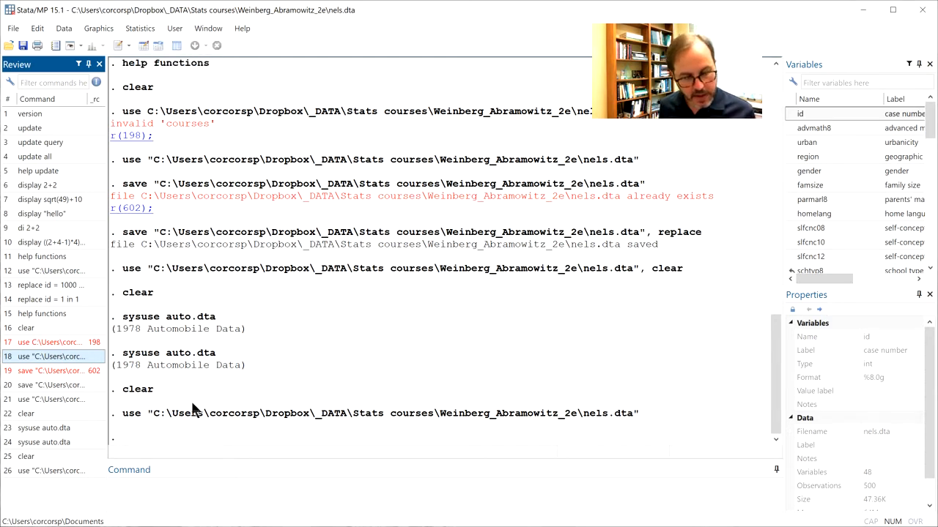
List every observation of nels.dta with the list command, and list only observations 10 to 20 with list in 10/20.
{"action": "left_click", "coordinate": [150, 502]}
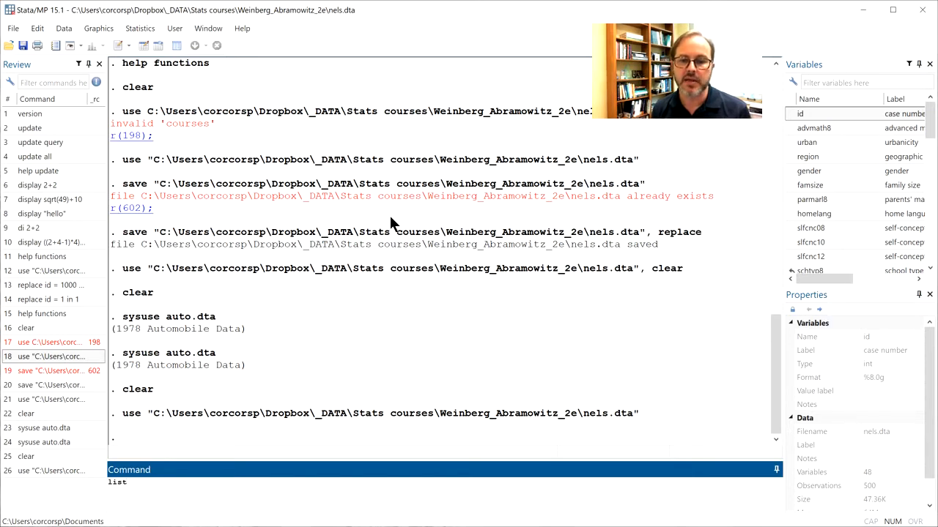
{"action": "key", "text": "Return"}
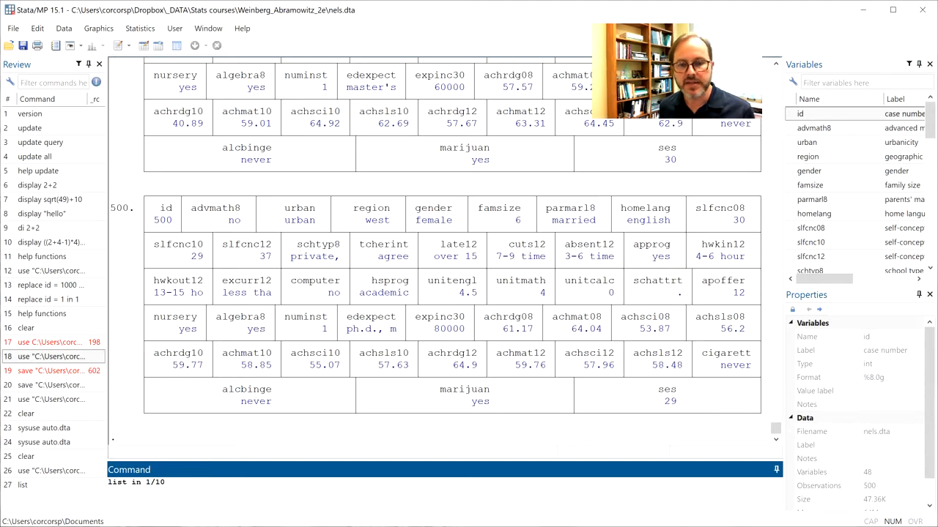
{"action": "left_click_drag", "start_coordinate": [125, 483], "coordinate": [188, 492]}
{"action": "left_click", "coordinate": [189, 492]}
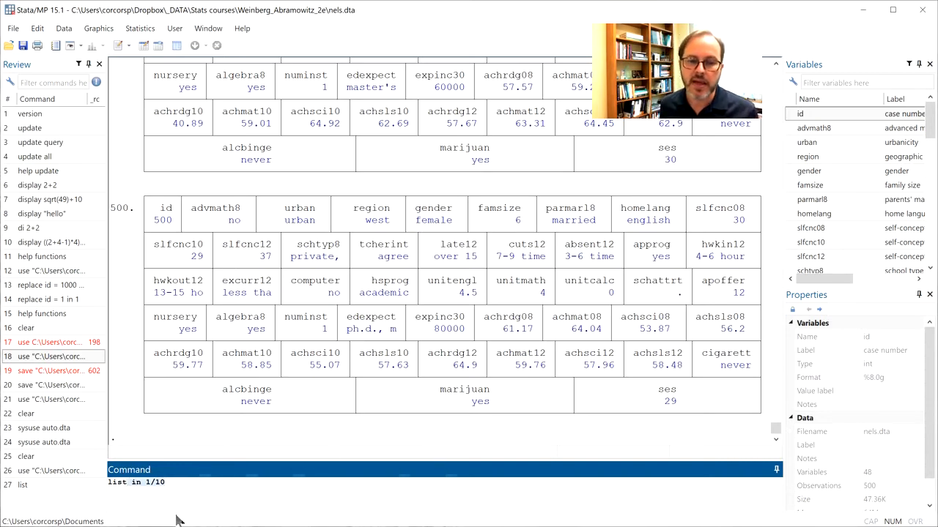
{"action": "left_click", "coordinate": [129, 482]}
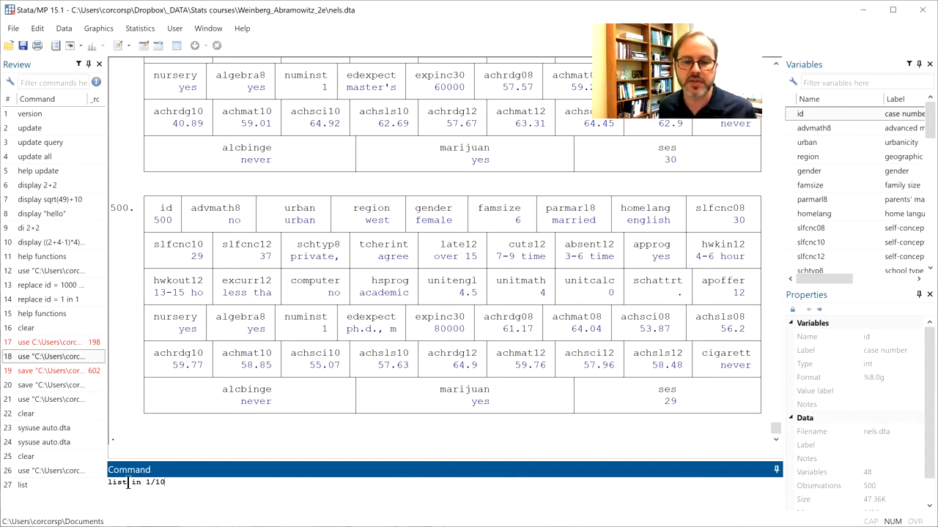
{"action": "left_click_drag", "start_coordinate": [128, 483], "coordinate": [190, 469]}
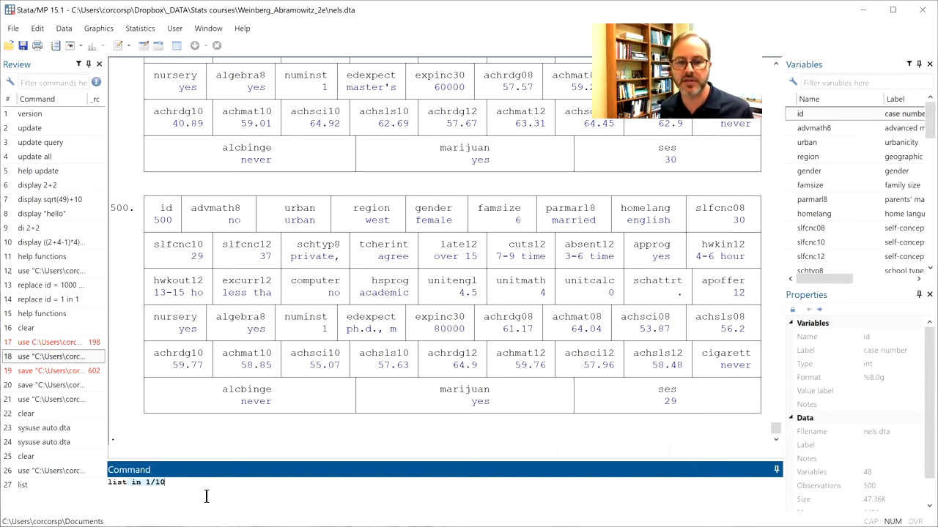
{"action": "left_click", "coordinate": [206, 496]}
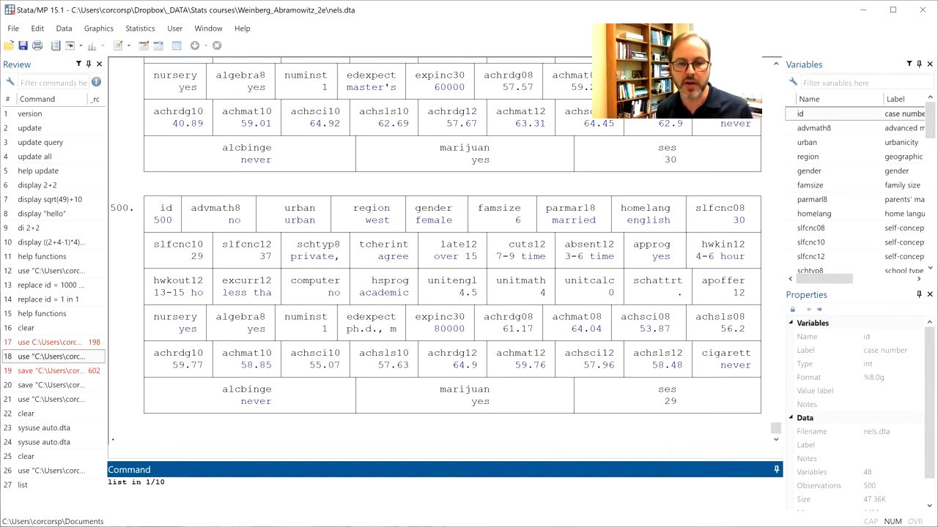
{"action": "type", "text": "0"}
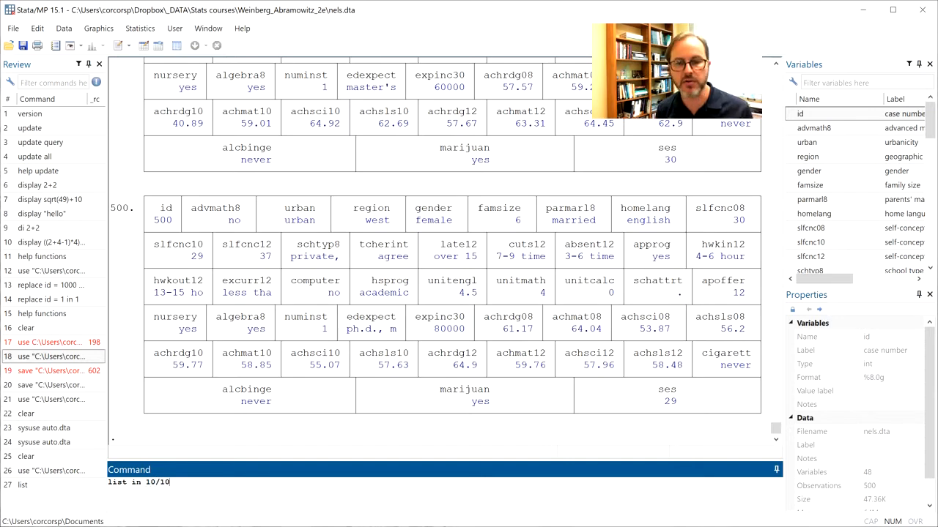
{"action": "key", "text": "Return"}
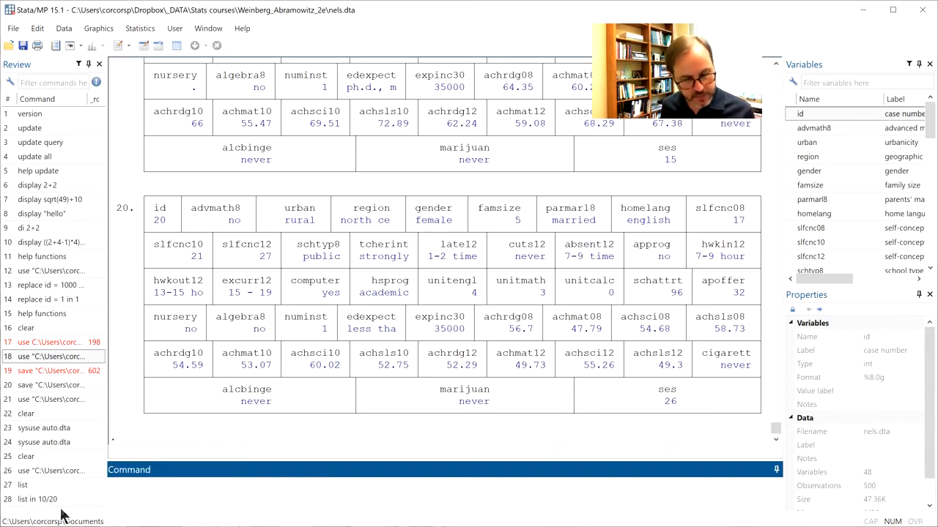
{"action": "type", "text": "brows"}
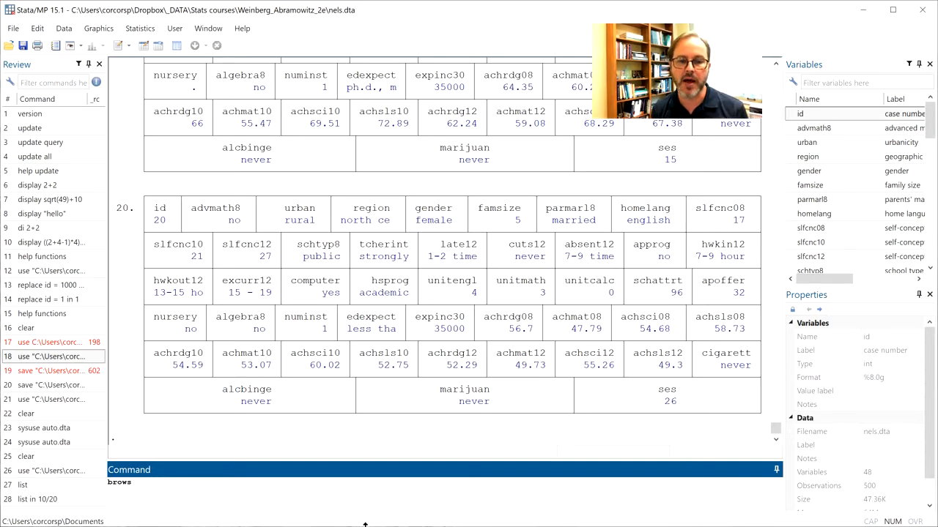
{"action": "type", "text": "e"}
{"action": "key", "text": "Return"}
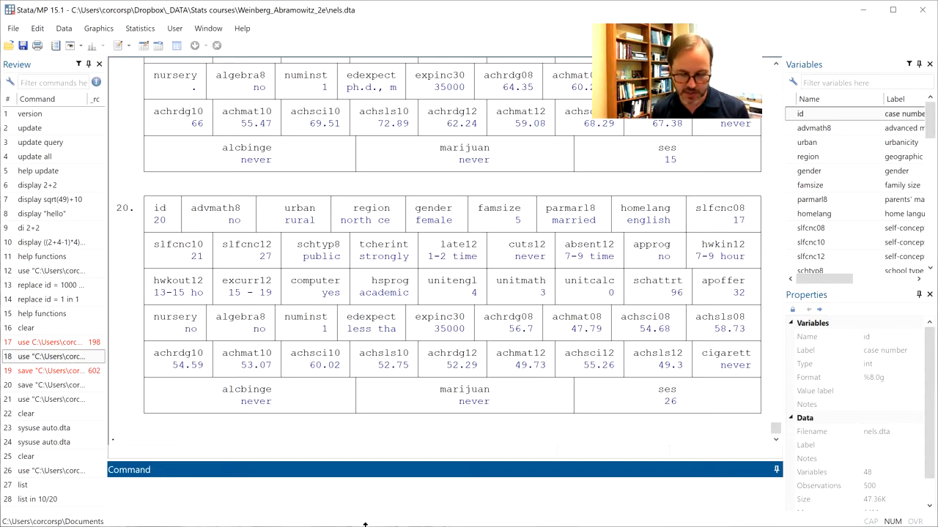
Compose a browse command with the variables advmath8, urban, region and gender added from the variable list.
{"action": "type", "text": "browse"}
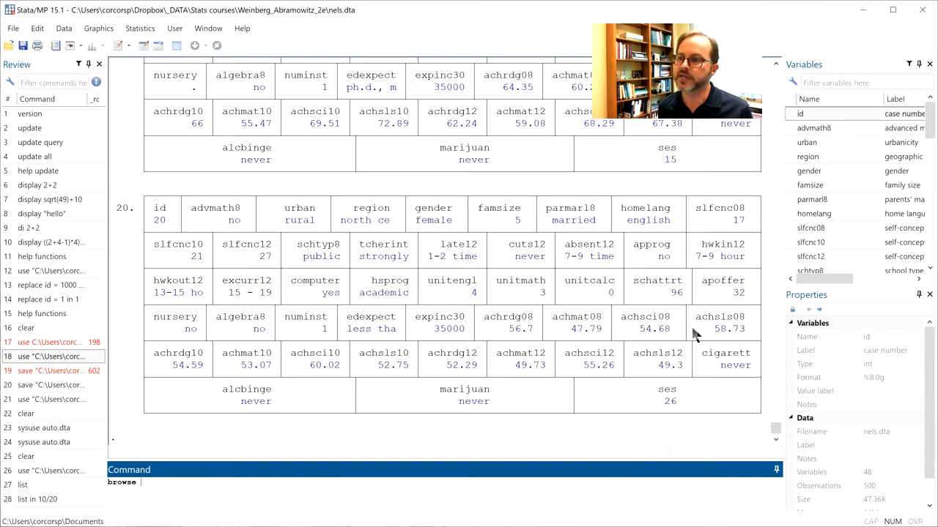
{"action": "left_click", "coordinate": [812, 107]}
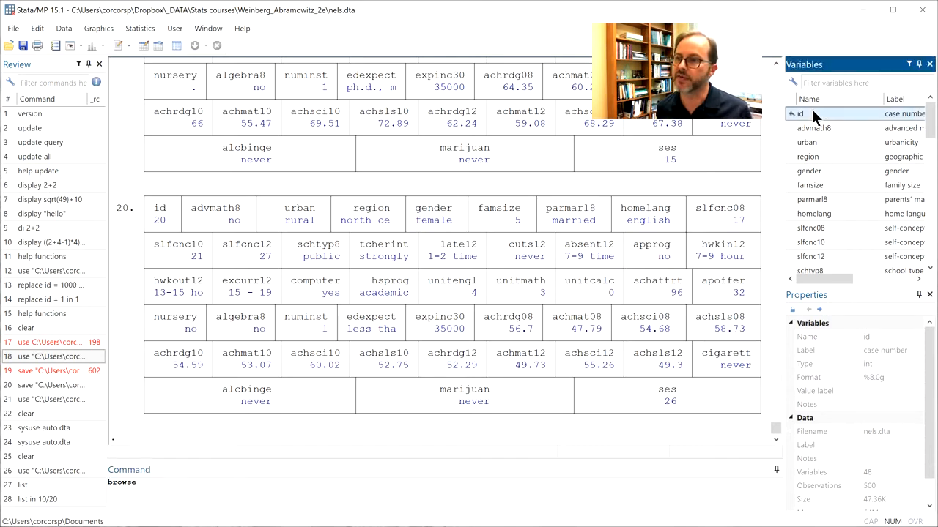
{"action": "left_click", "coordinate": [814, 127]}
{"action": "left_click", "coordinate": [815, 139]}
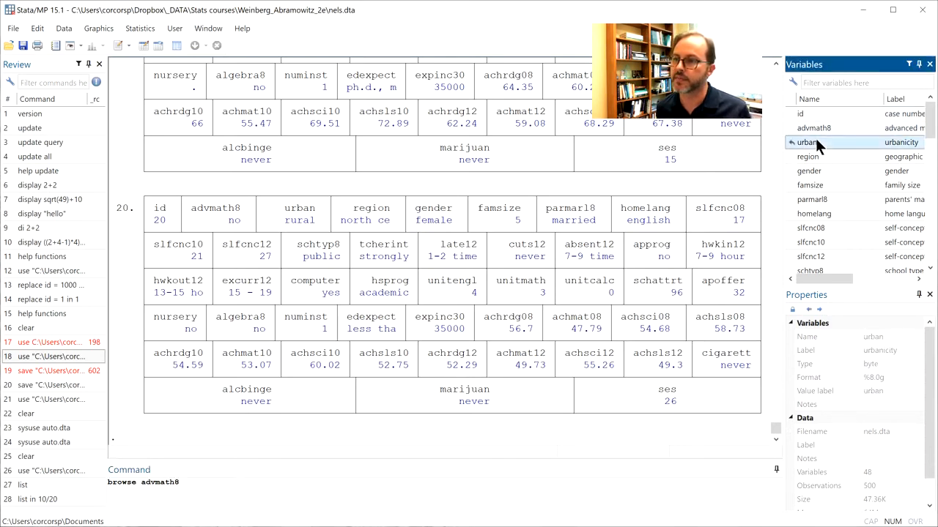
{"action": "left_click", "coordinate": [815, 152]}
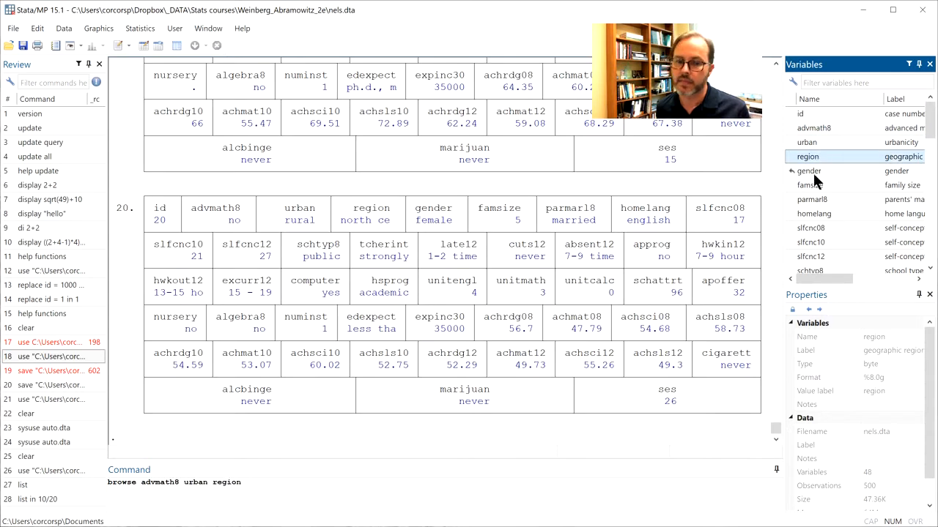
{"action": "left_click", "coordinate": [813, 173]}
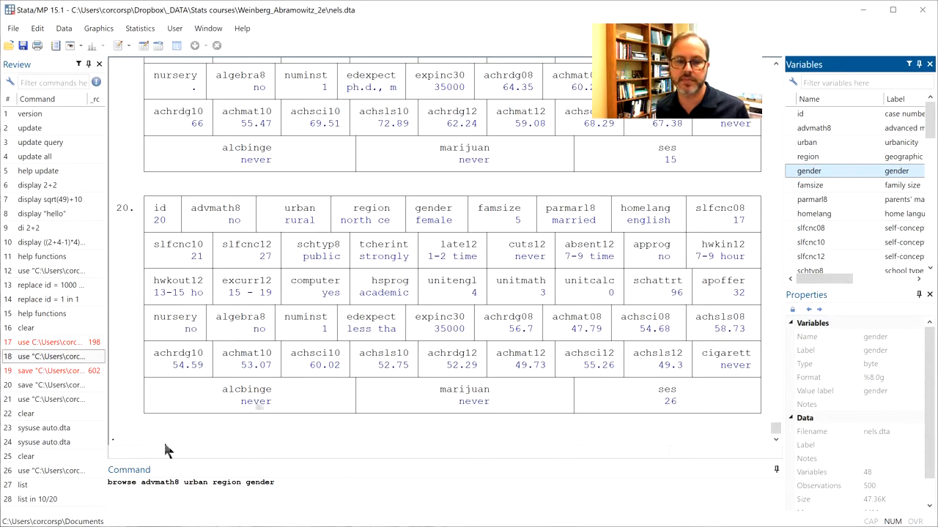
Insert the id variable before advmath8 in the browse command, run it, and close the data browser.
{"action": "left_click", "coordinate": [131, 482]}
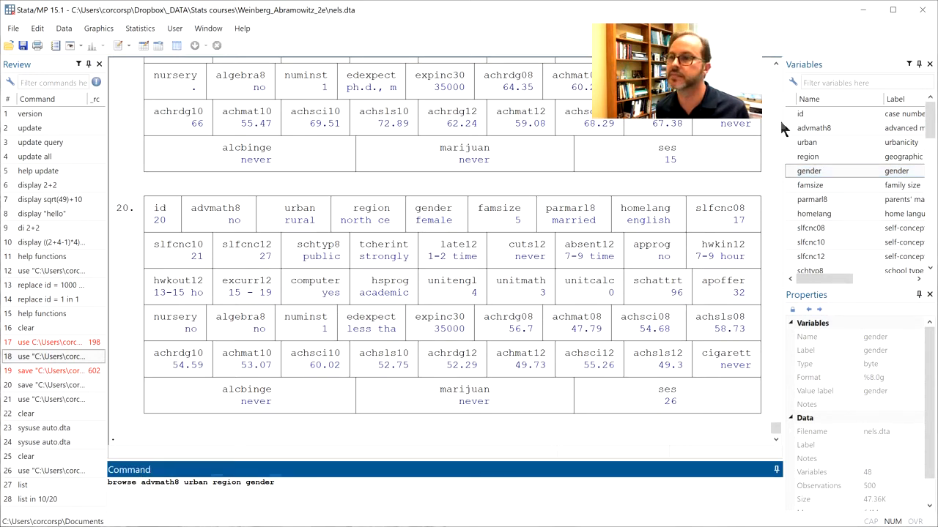
{"action": "left_click", "coordinate": [800, 114]}
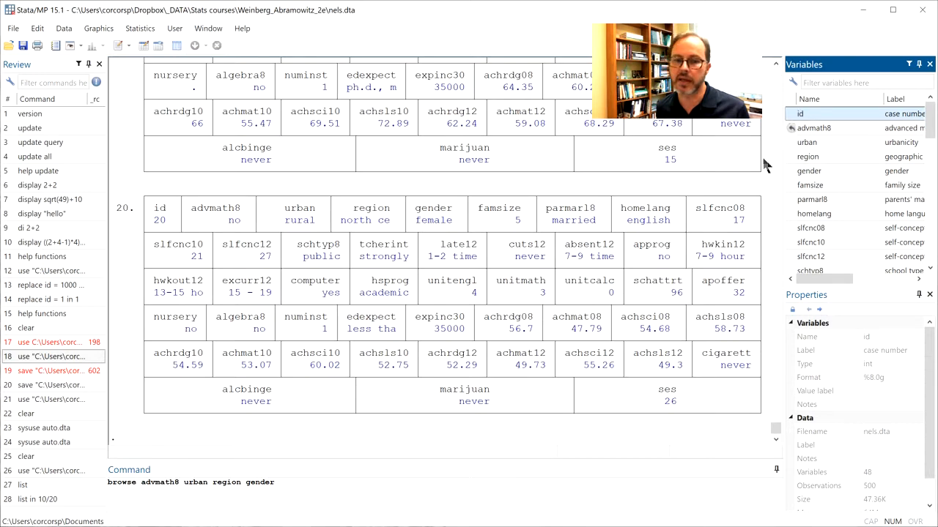
{"action": "double_click", "coordinate": [818, 115]}
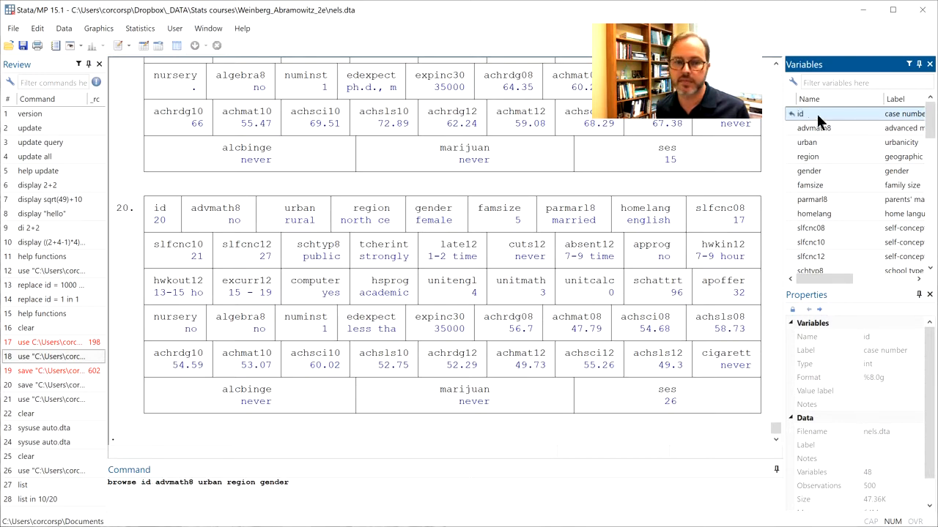
{"action": "right_click", "coordinate": [817, 115]}
{"action": "left_click", "coordinate": [361, 498]}
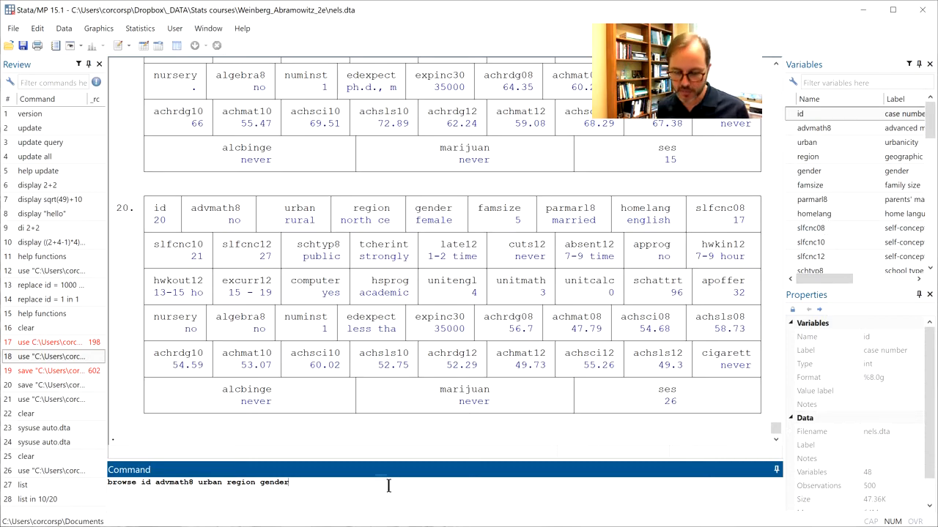
{"action": "key", "text": "Return"}
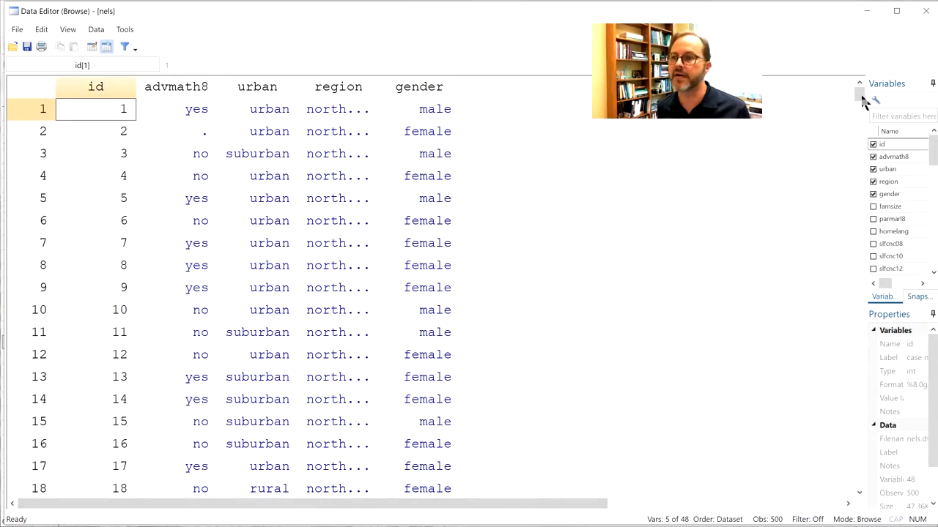
{"action": "left_click", "coordinate": [925, 12]}
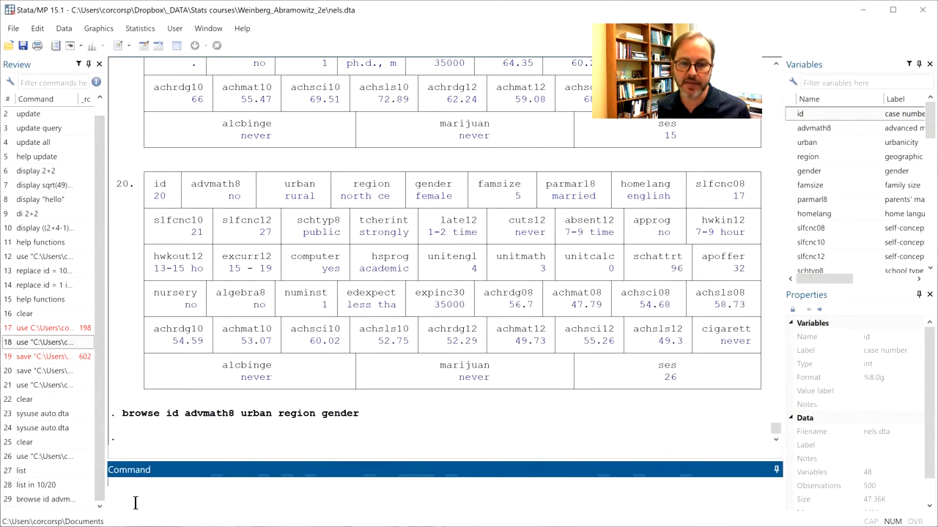
Recall the browse command for id, advmath8, urban, region and gender, run it with in 1/10 added, and close the data browser.
{"action": "key", "text": "Page_Up"}
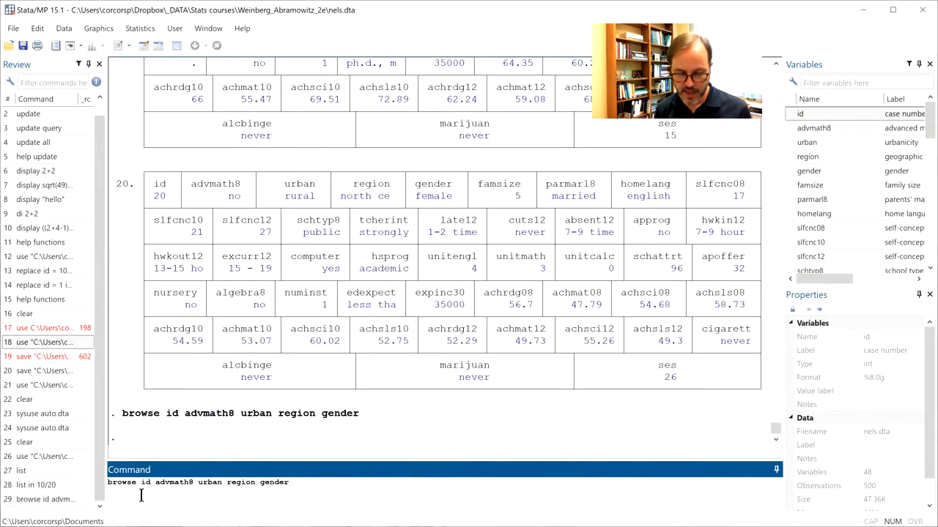
{"action": "type", "text": "in 1/10"}
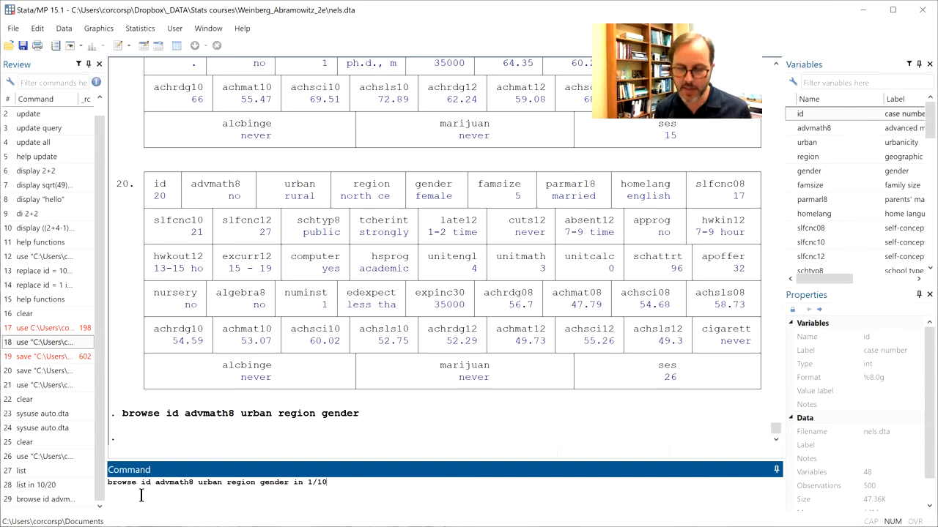
{"action": "key", "text": "Return"}
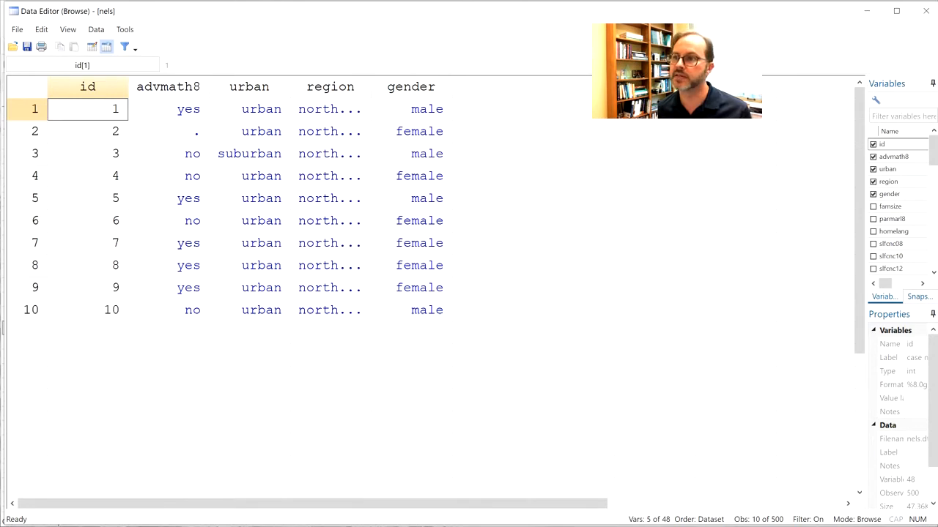
{"action": "left_click", "coordinate": [922, 11]}
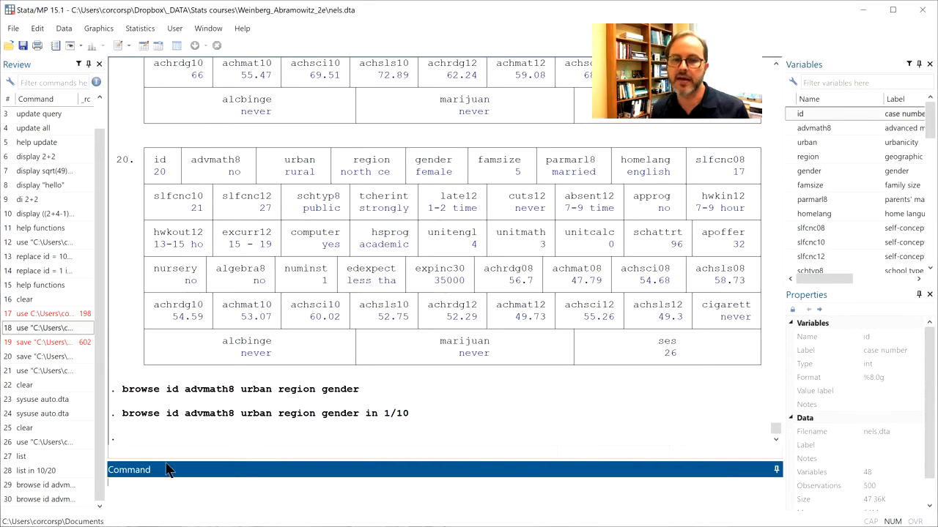
Run describe on the whole nels.dta dataset and go through the resulting variable listing to its end.
{"action": "type", "text": "describe"}
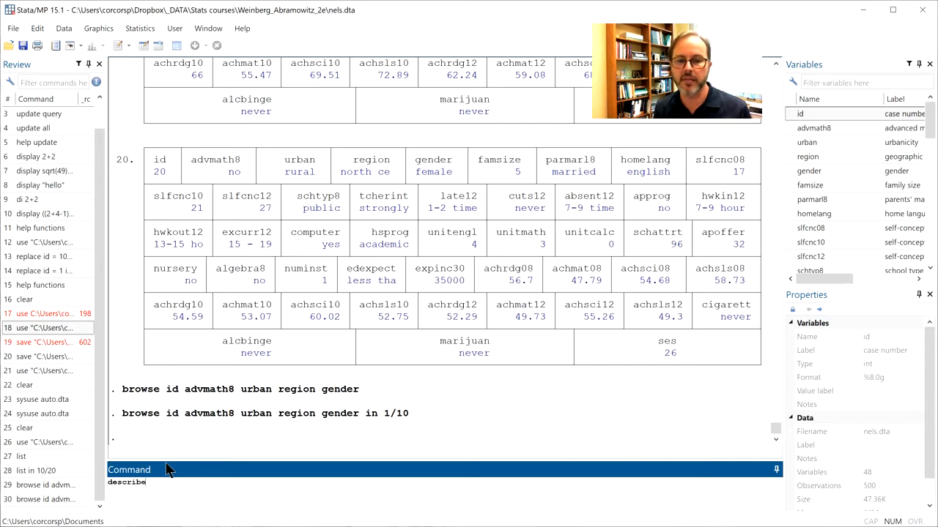
{"action": "key", "text": "Return"}
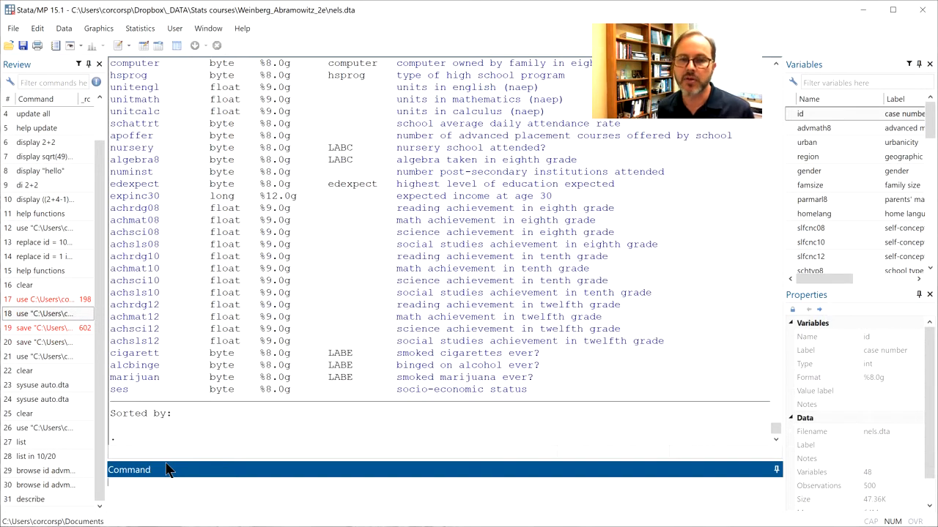
{"action": "scroll", "coordinate": [308, 337], "scroll_direction": "up", "scroll_amount": 8}
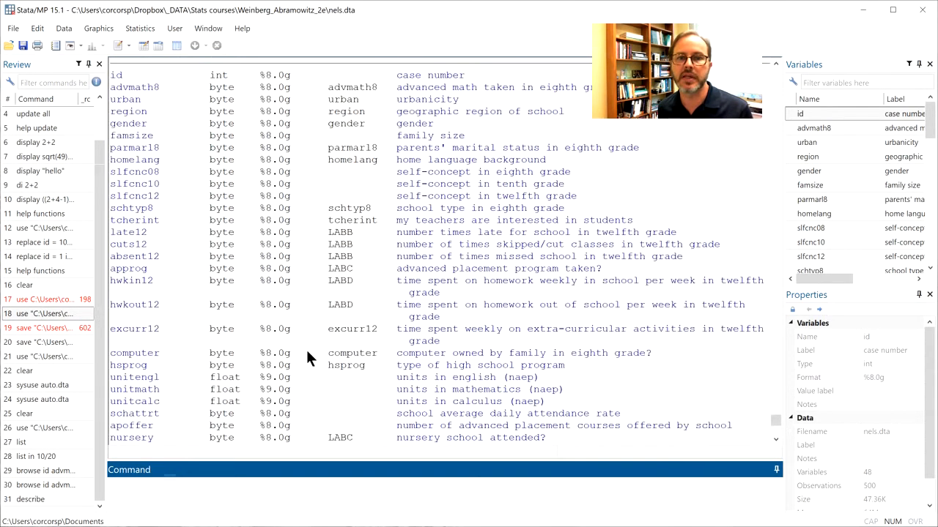
{"action": "scroll", "coordinate": [305, 347], "scroll_direction": "up", "scroll_amount": 3}
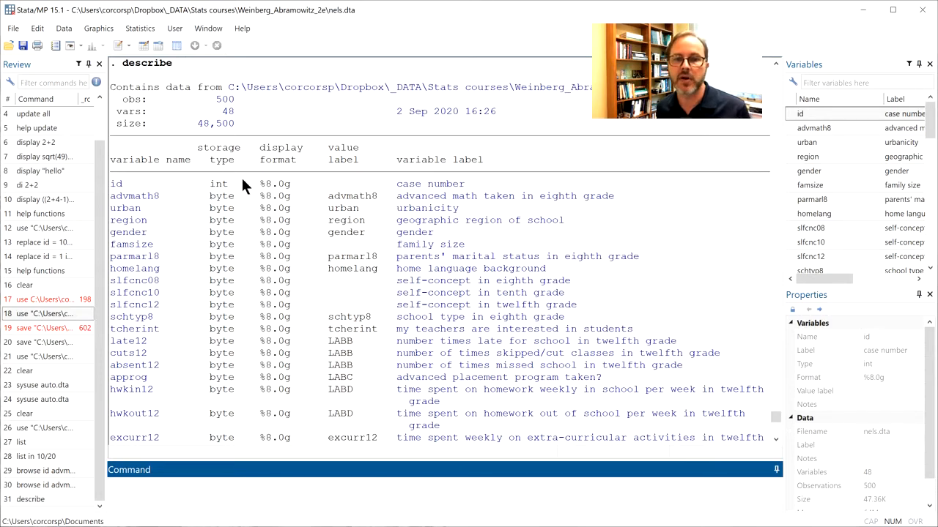
{"action": "scroll", "coordinate": [206, 293], "scroll_direction": "down", "scroll_amount": 4}
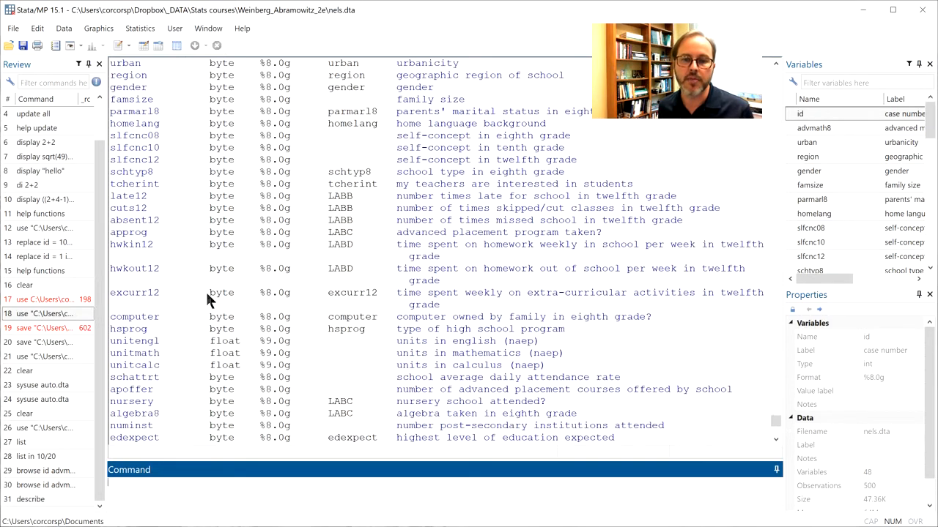
{"action": "scroll", "coordinate": [252, 352], "scroll_direction": "down", "scroll_amount": 7}
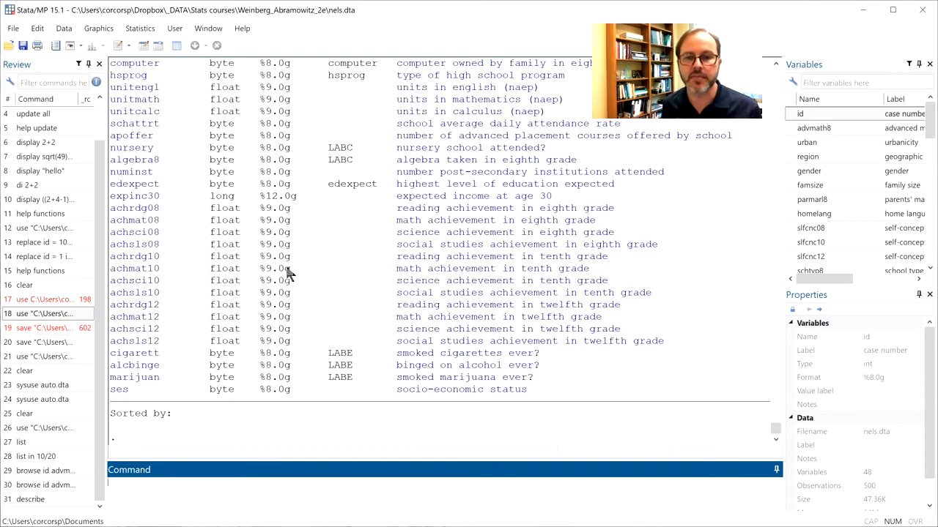
Examine the storage types, value labels and variable labels in the describe output, starting with id and advmath8.
{"action": "scroll", "coordinate": [273, 220], "scroll_direction": "up", "scroll_amount": 10}
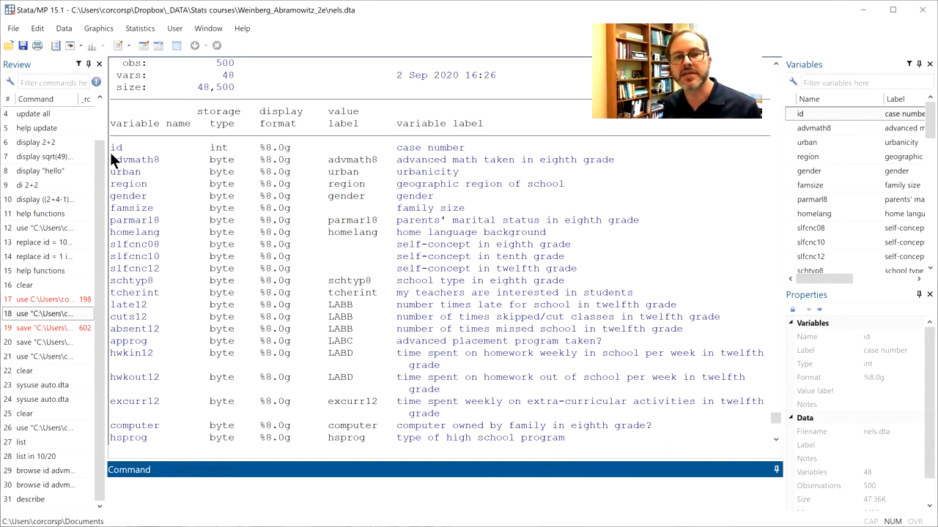
{"action": "double_click", "coordinate": [217, 145]}
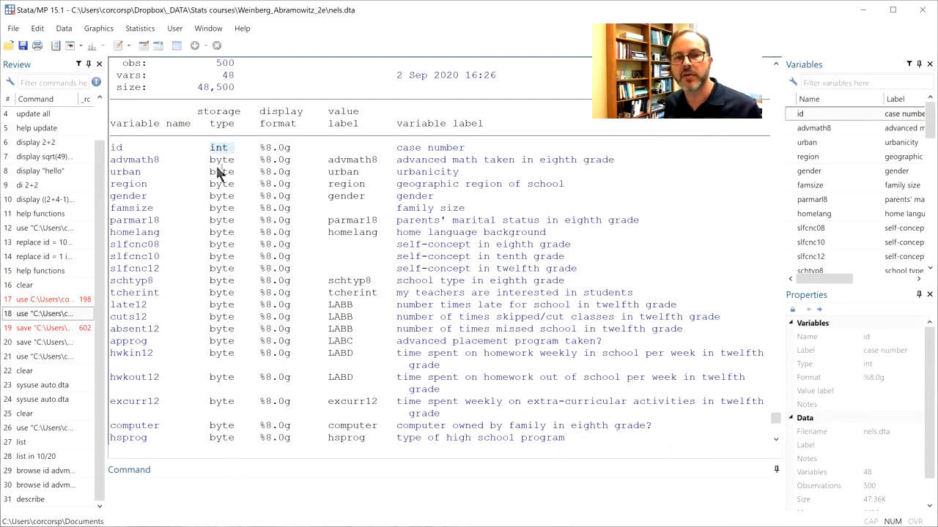
{"action": "left_click_drag", "start_coordinate": [227, 154], "coordinate": [231, 156]}
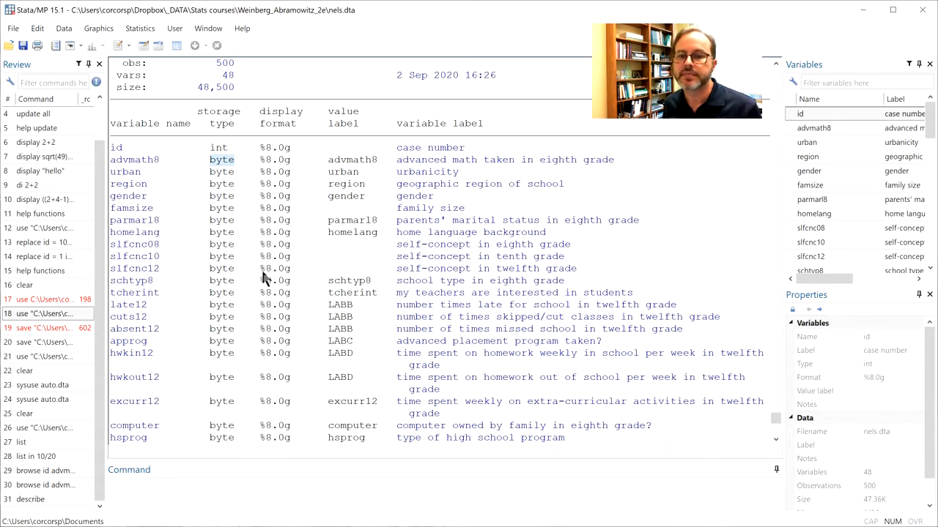
{"action": "left_click_drag", "start_coordinate": [371, 150], "coordinate": [371, 155]}
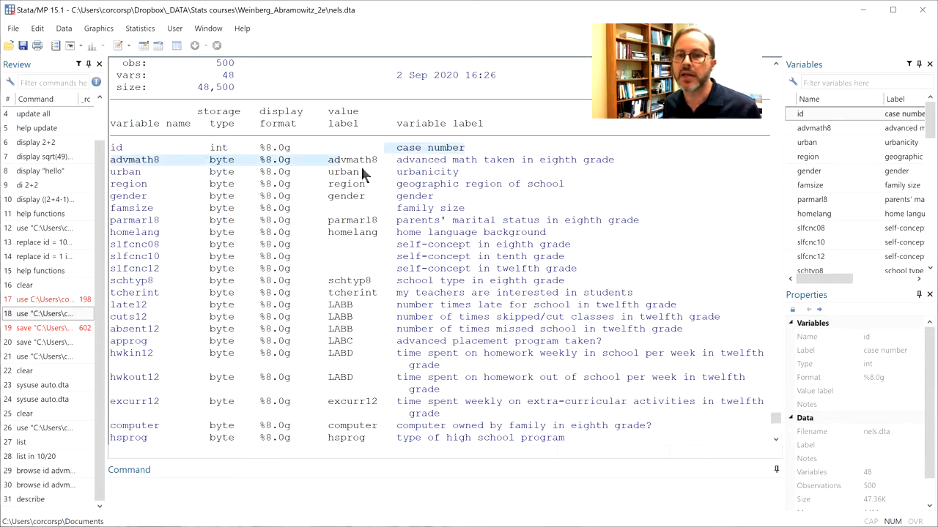
{"action": "left_click", "coordinate": [361, 166]}
{"action": "scroll", "coordinate": [325, 253], "scroll_direction": "down", "scroll_amount": 4}
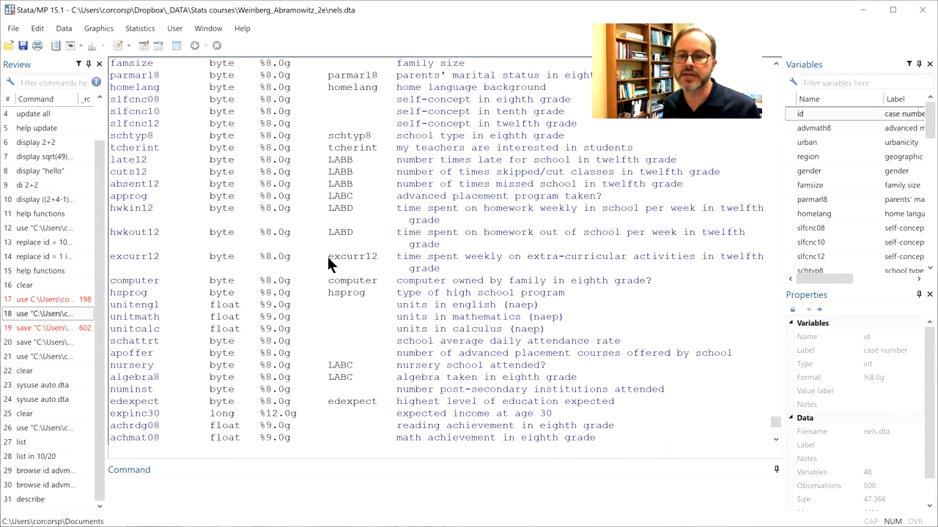
{"action": "scroll", "coordinate": [326, 254], "scroll_direction": "down", "scroll_amount": 6}
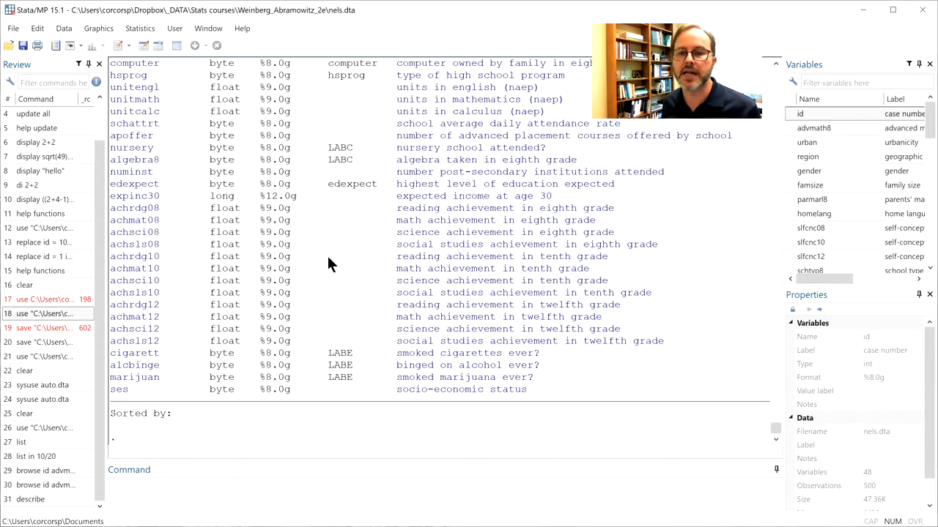
{"action": "scroll", "coordinate": [377, 308], "scroll_direction": "up", "scroll_amount": 10}
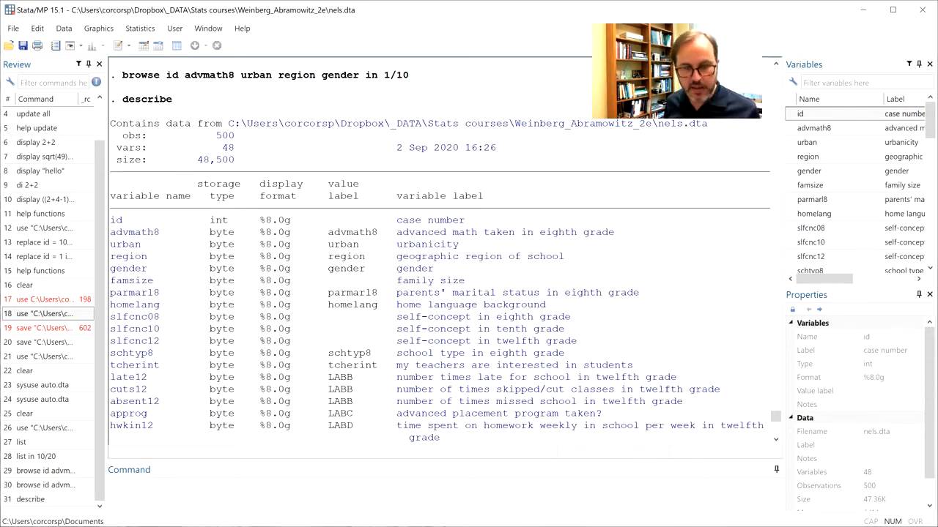
Describe only the variables id, advmath8, urban and region.
{"action": "left_click", "coordinate": [171, 504]}
{"action": "type", "text": "descri"}
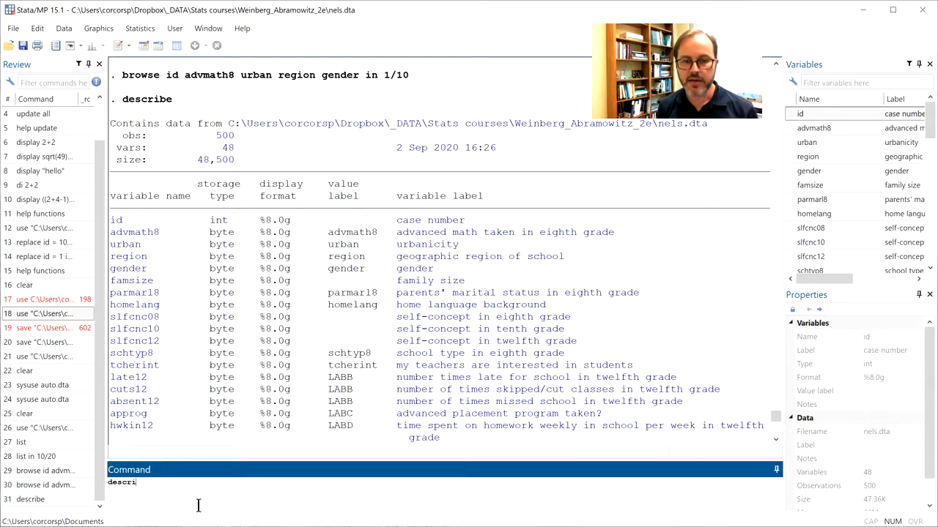
{"action": "type", "text": "be id ad"}
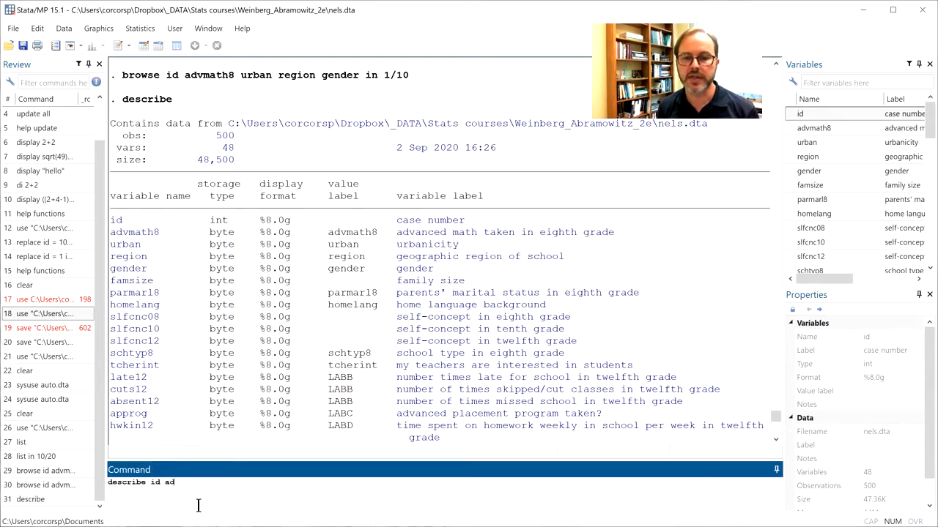
{"action": "type", "text": "vmath8 "}
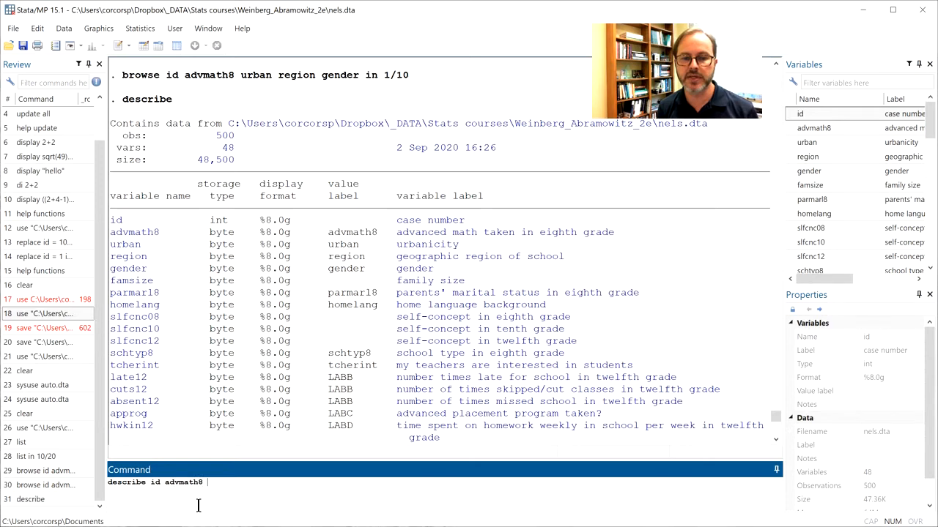
{"action": "type", "text": "urban"}
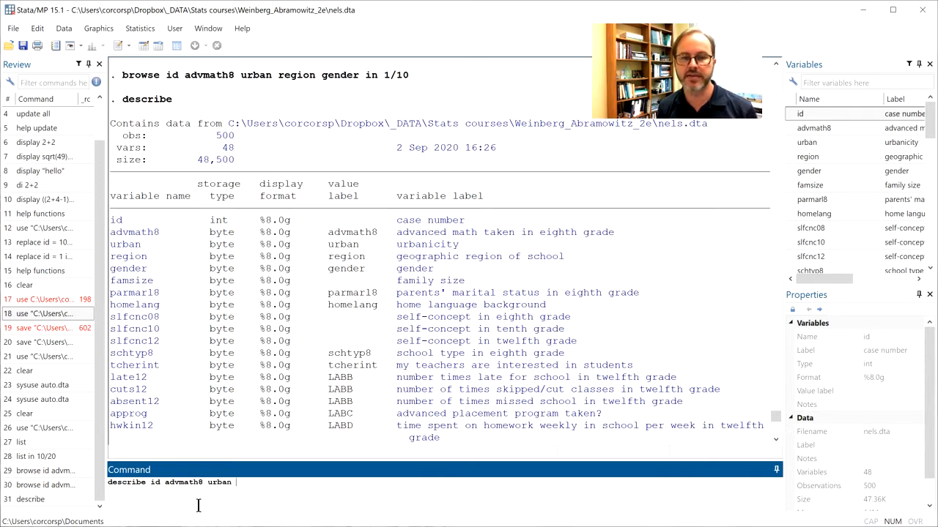
{"action": "type", "text": " region"}
{"action": "key", "text": "Return"}
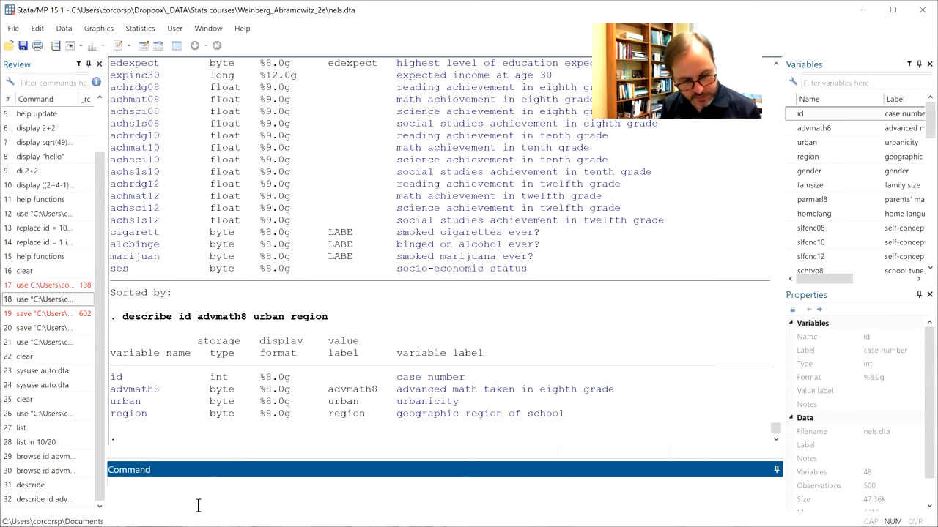
Run the abbreviated describe command with the short option, desc, short, and highlight the abbreviation in the output.
{"action": "type", "text": "des"}
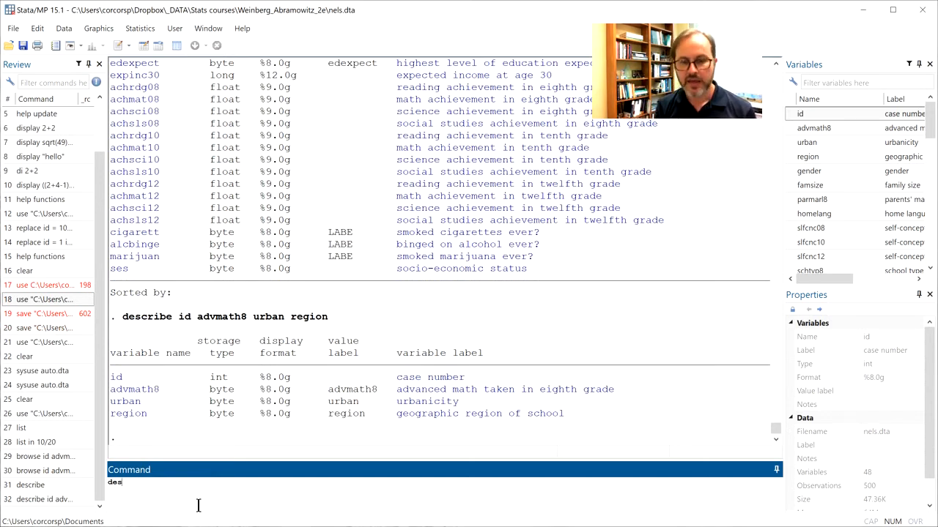
{"action": "type", "text": "c,"}
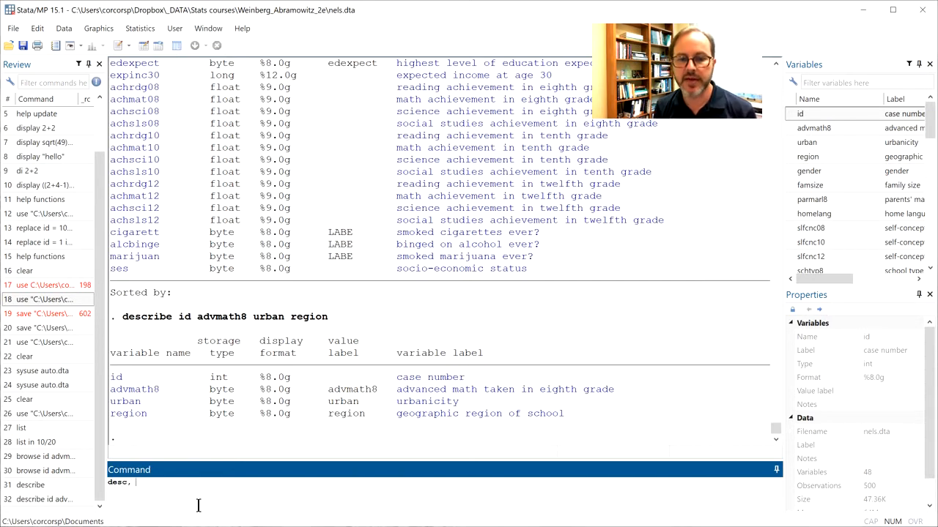
{"action": "type", "text": " s"}
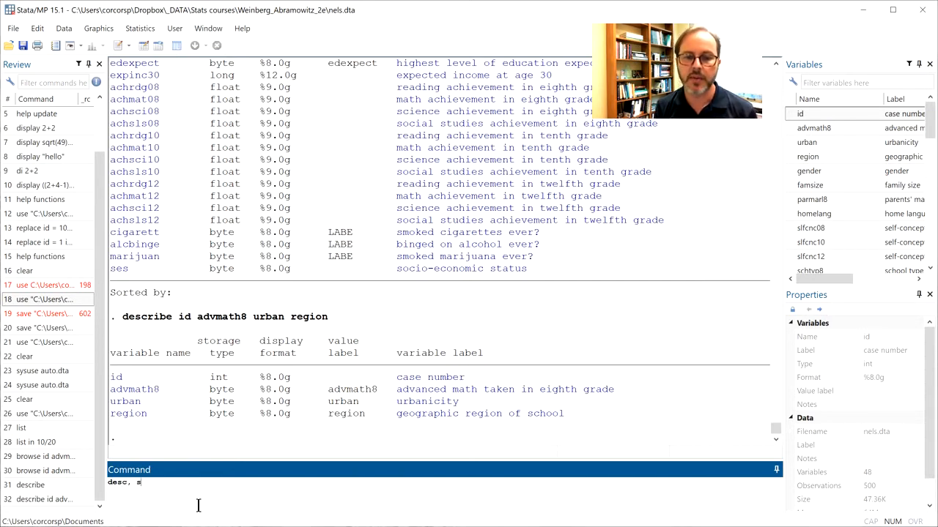
{"action": "type", "text": "hort"}
{"action": "key", "text": "Return"}
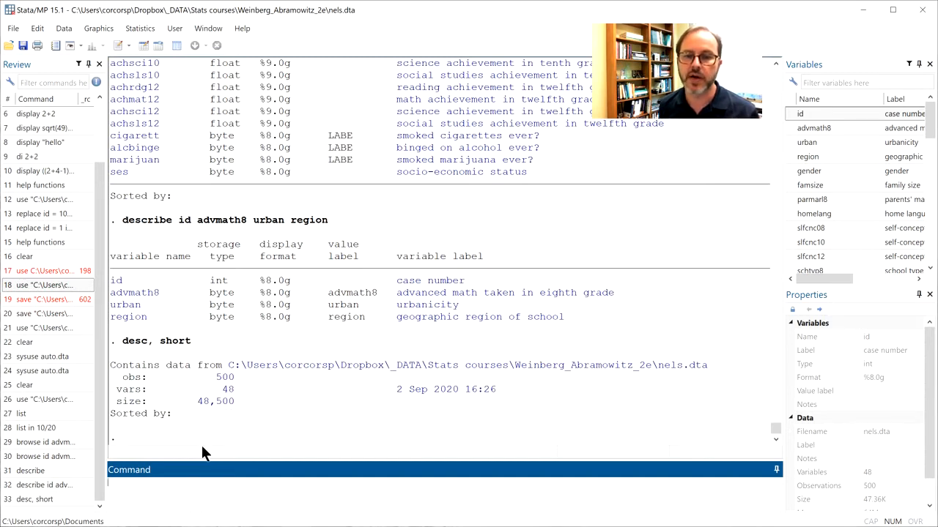
{"action": "left_click", "coordinate": [119, 340]}
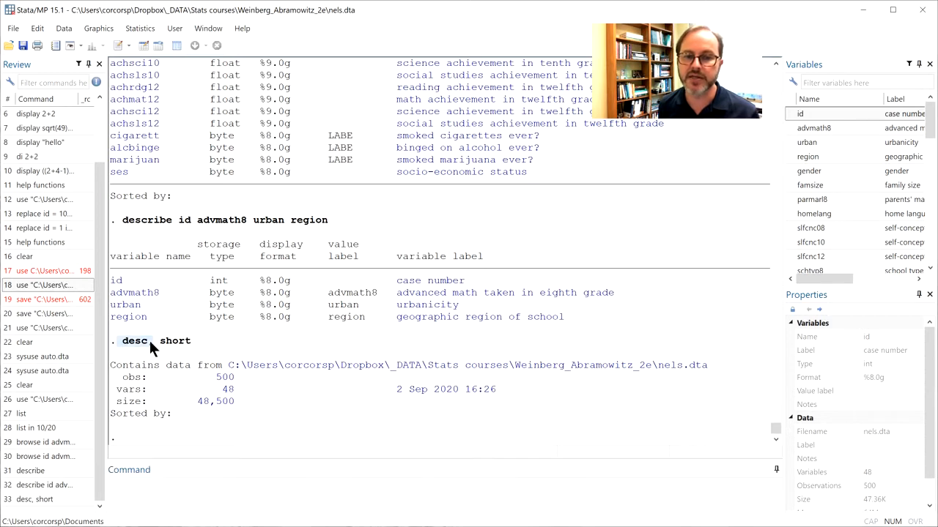
Run codebook for the region variable, adding it from the variable list, and highlight its missing-value entry in the output.
{"action": "left_click", "coordinate": [173, 501]}
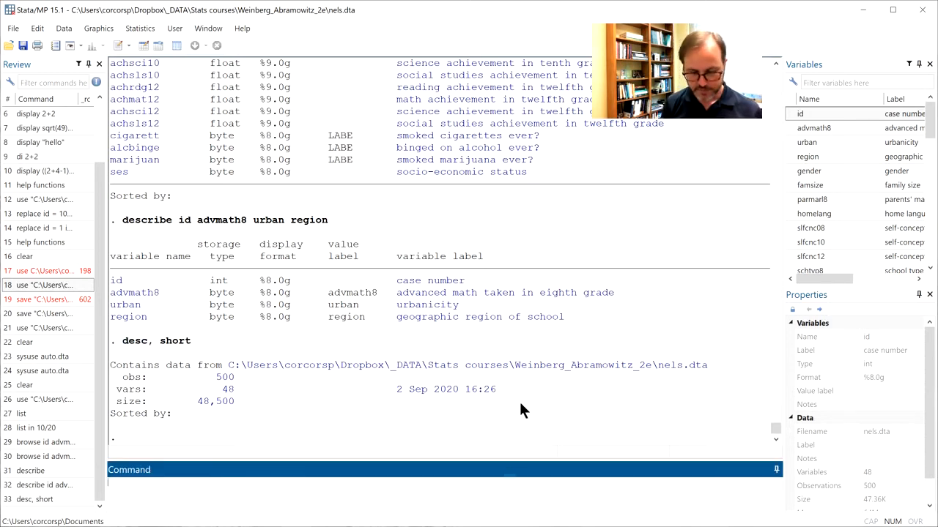
{"action": "type", "text": "codebook"}
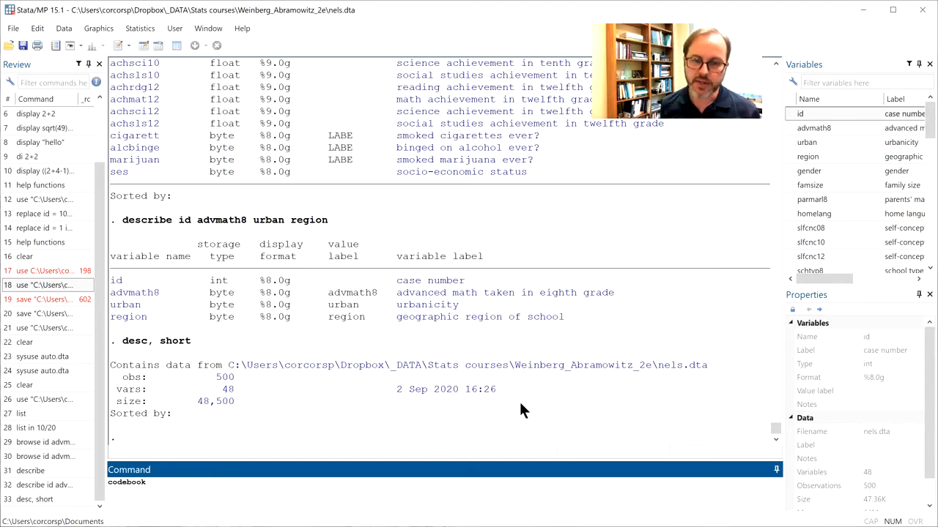
{"action": "double_click", "coordinate": [802, 158]}
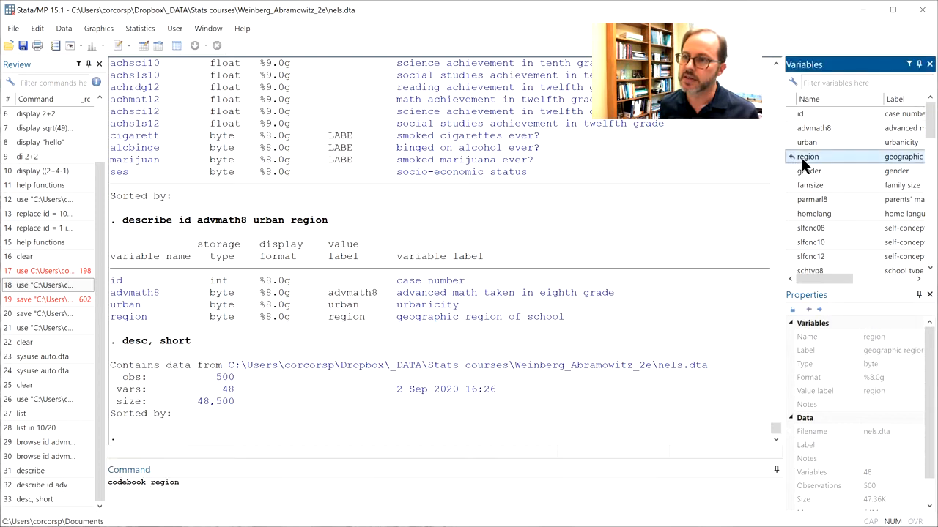
{"action": "left_click", "coordinate": [371, 480]}
{"action": "key", "text": "Return"}
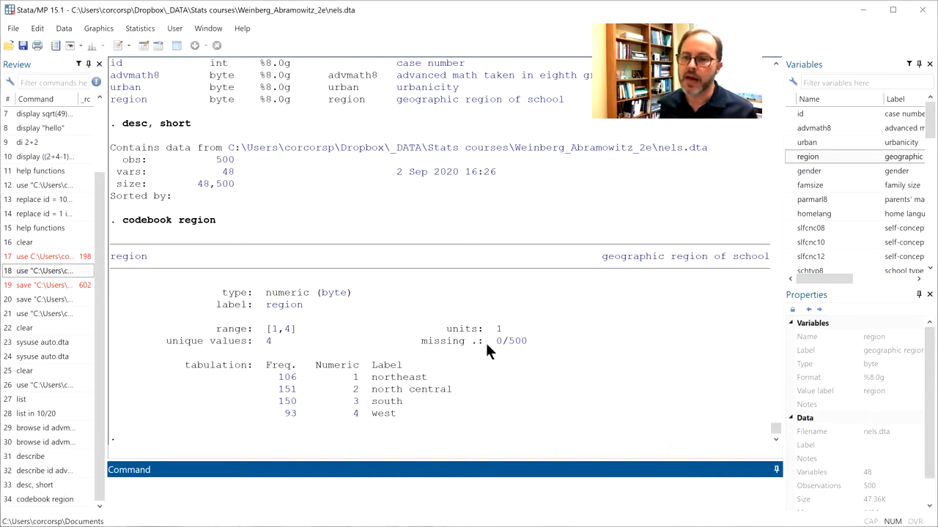
{"action": "left_click_drag", "start_coordinate": [493, 342], "coordinate": [523, 342]}
{"action": "left_click", "coordinate": [560, 370]}
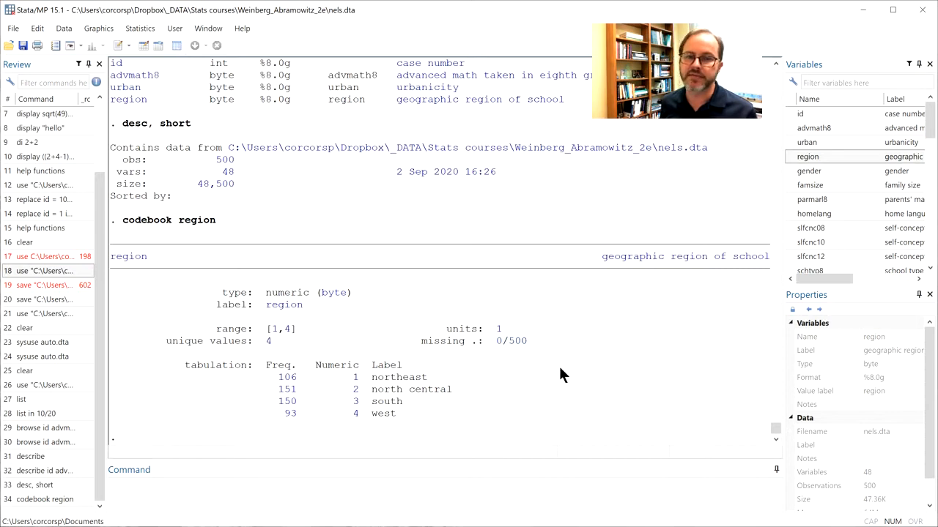
{"action": "left_click_drag", "start_coordinate": [491, 341], "coordinate": [522, 342]}
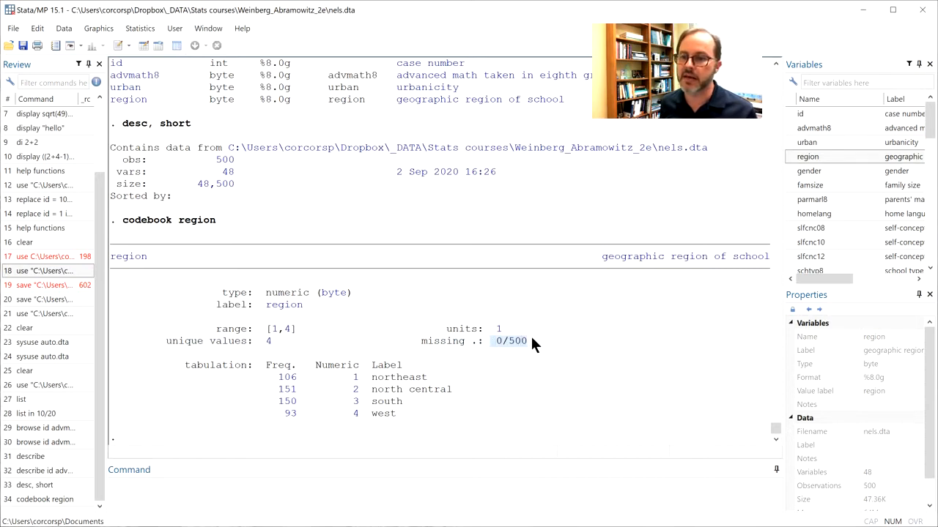
{"action": "left_click", "coordinate": [536, 348]}
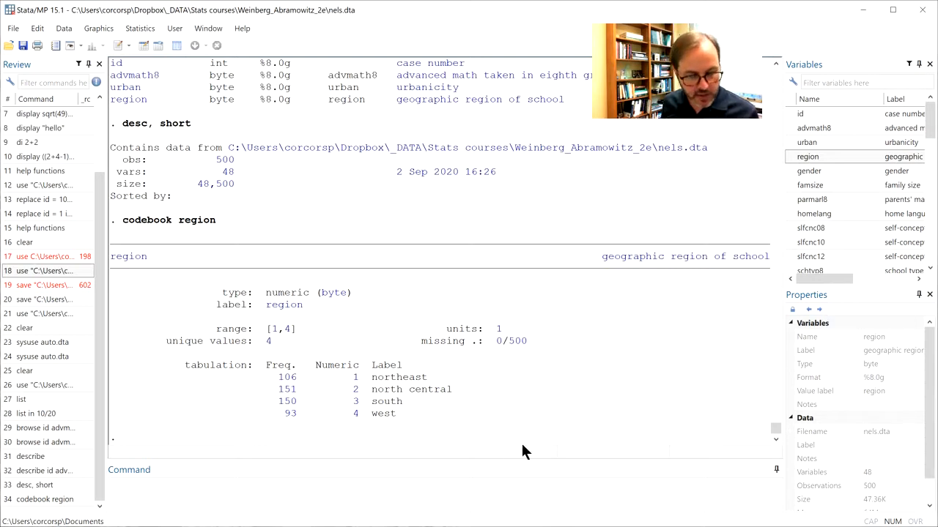
Summarize the region variable with inspect region, and count the dataset's observations with the count command.
{"action": "left_click", "coordinate": [176, 490]}
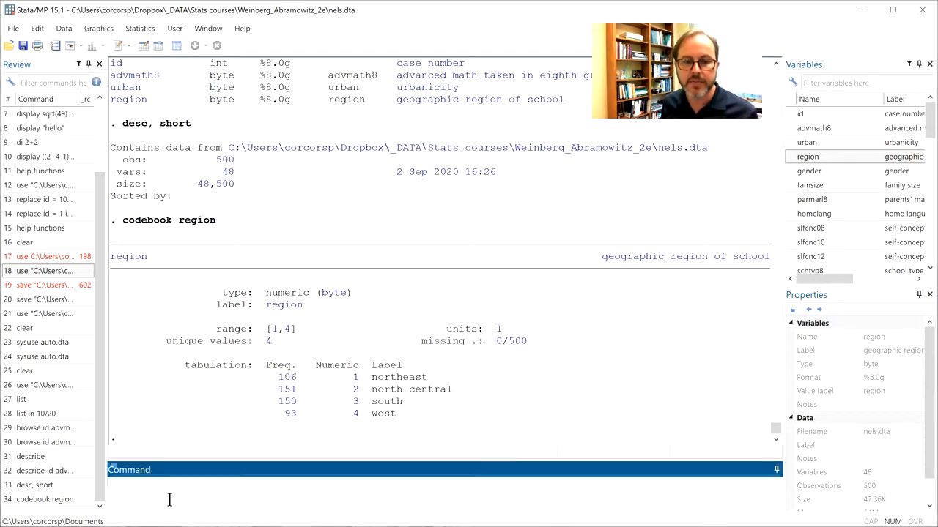
{"action": "type", "text": "inspect region"}
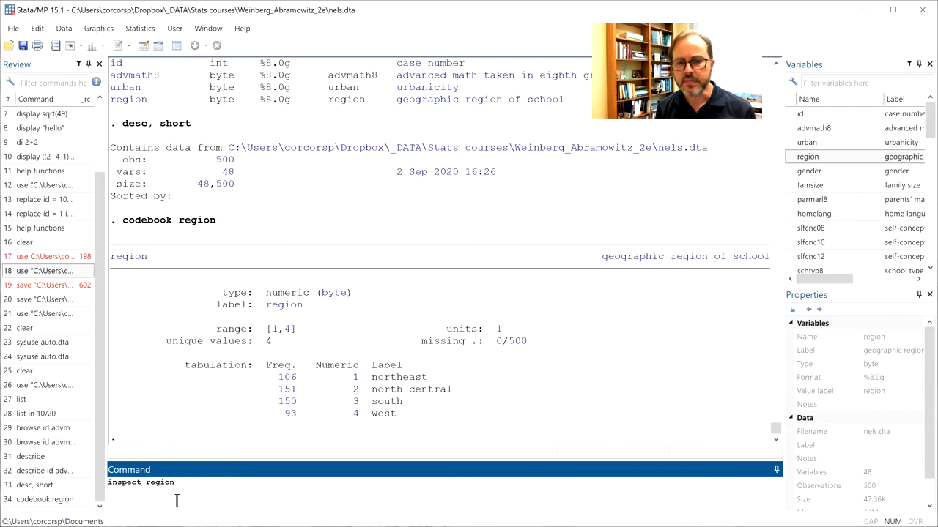
{"action": "key", "text": "Return"}
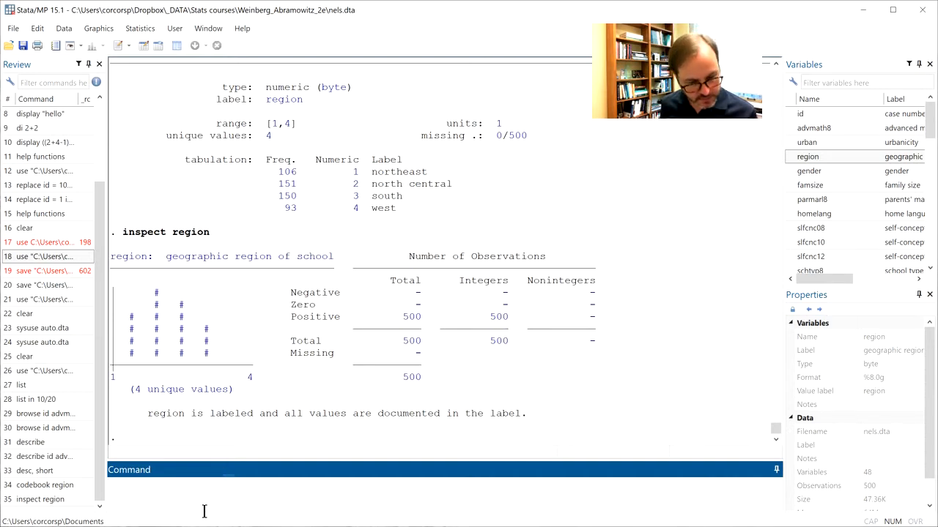
{"action": "type", "text": "count"}
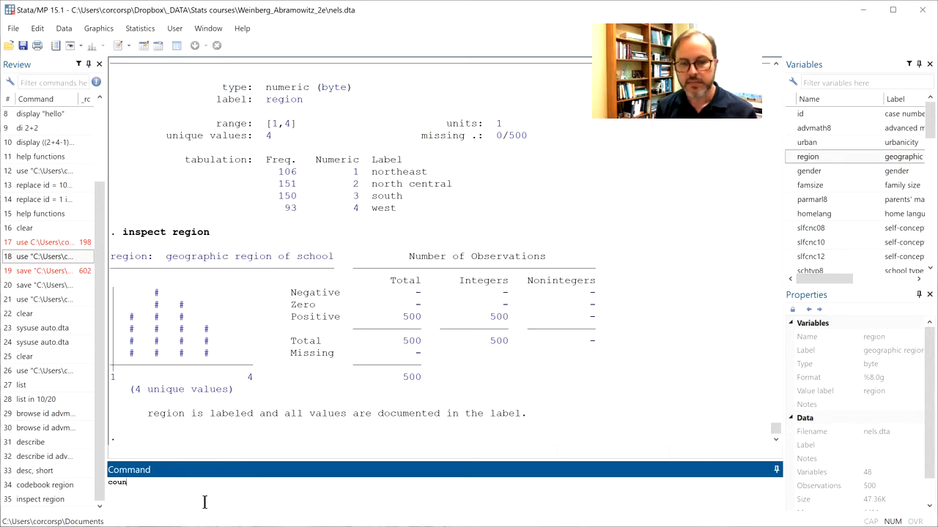
{"action": "key", "text": "Return"}
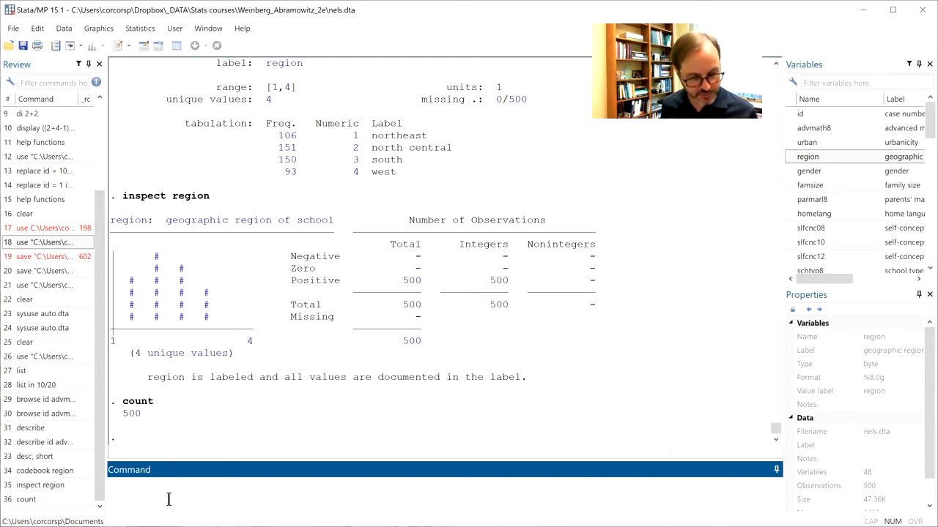
Count the observations from region 1 with count if region==1, and highlight the northeast row in the codebook tabulation.
{"action": "type", "text": "count"}
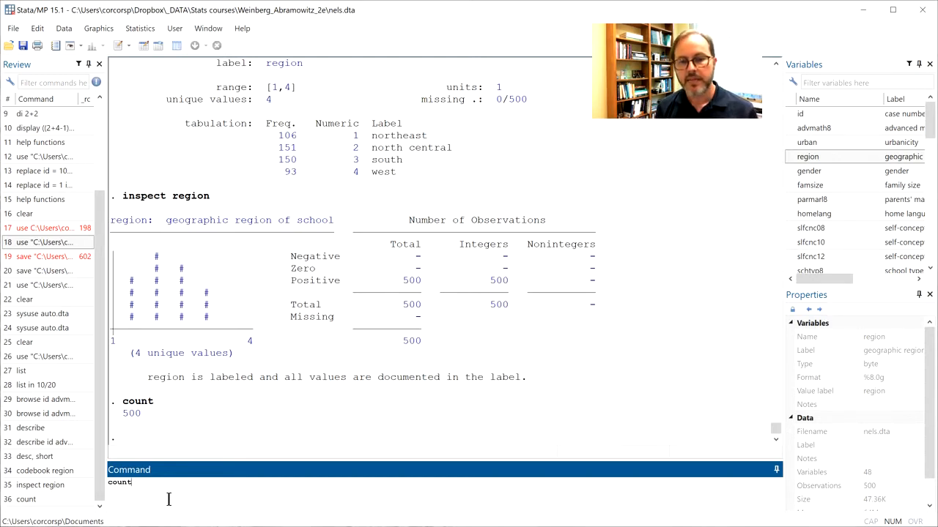
{"action": "type", "text": " if"}
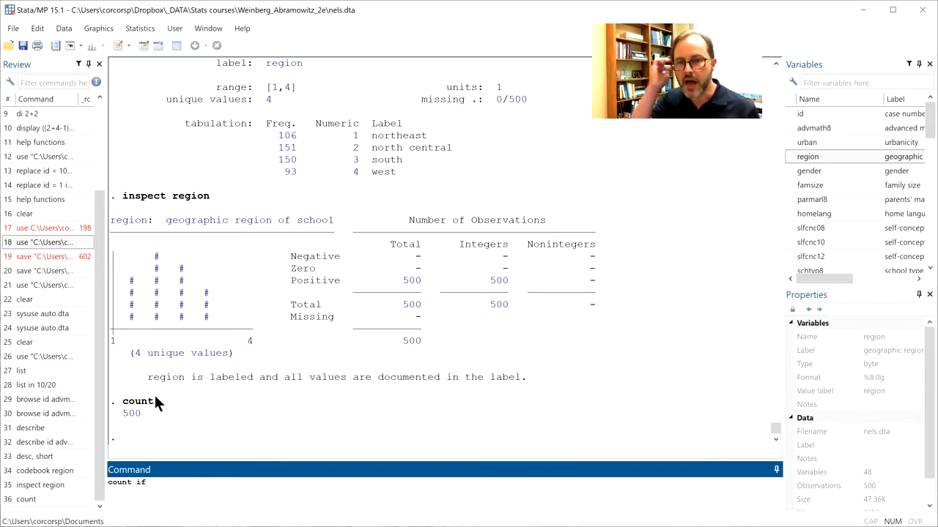
{"action": "type", "text": "region"}
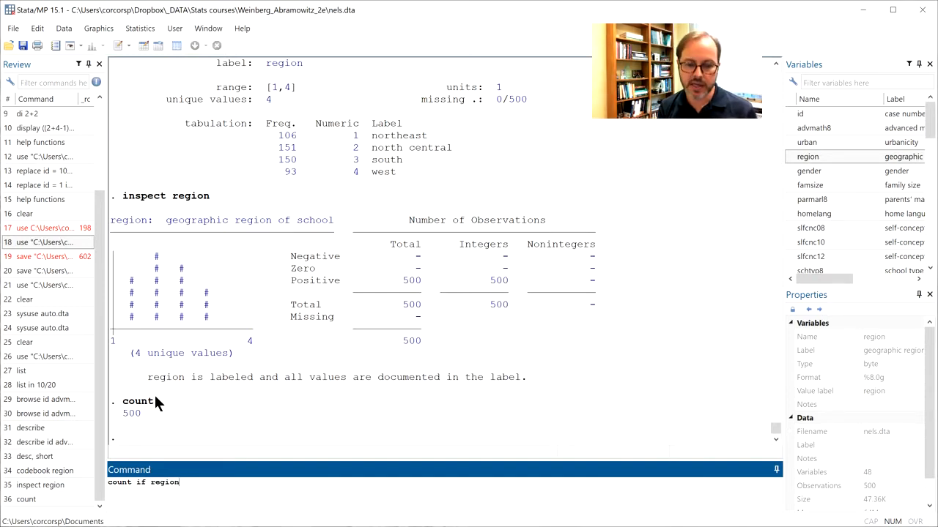
{"action": "type", "text": "==1"}
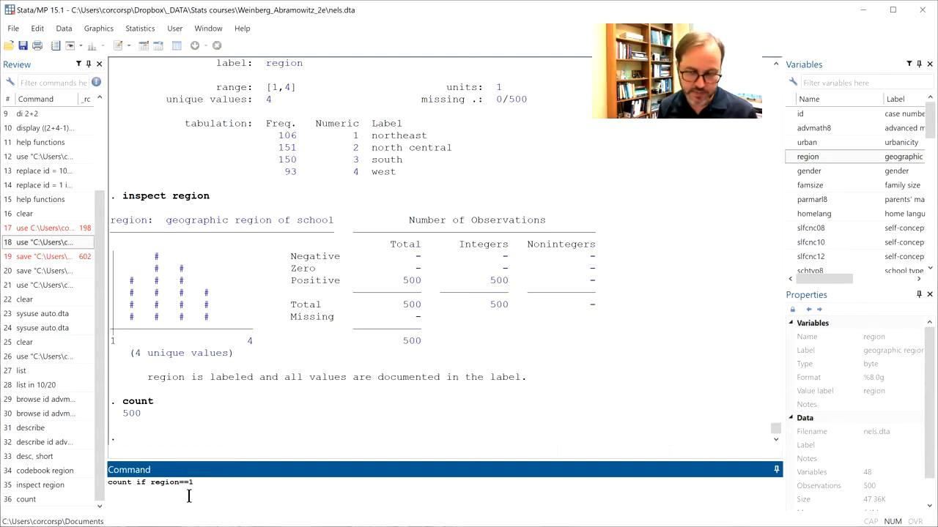
{"action": "key", "text": "Return"}
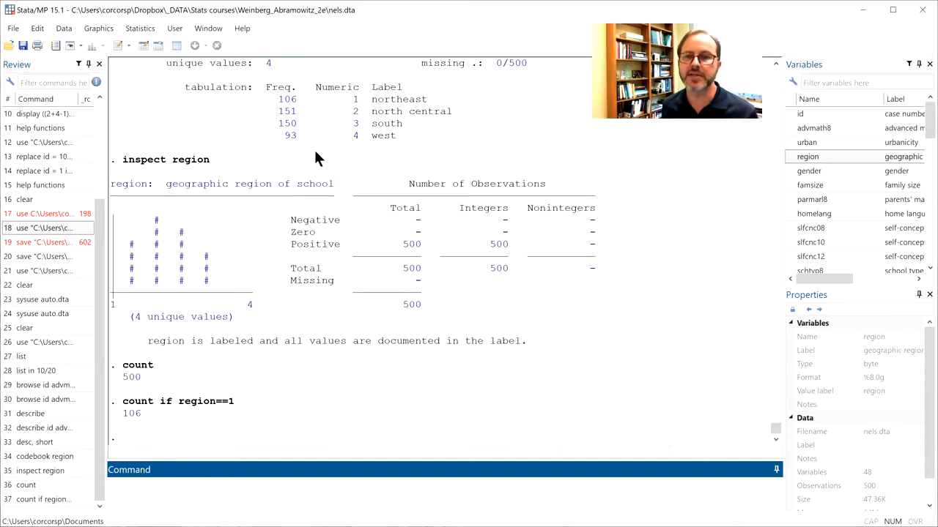
{"action": "left_click_drag", "start_coordinate": [277, 96], "coordinate": [446, 99]}
{"action": "scroll", "coordinate": [509, 192], "scroll_direction": "up", "scroll_amount": 4}
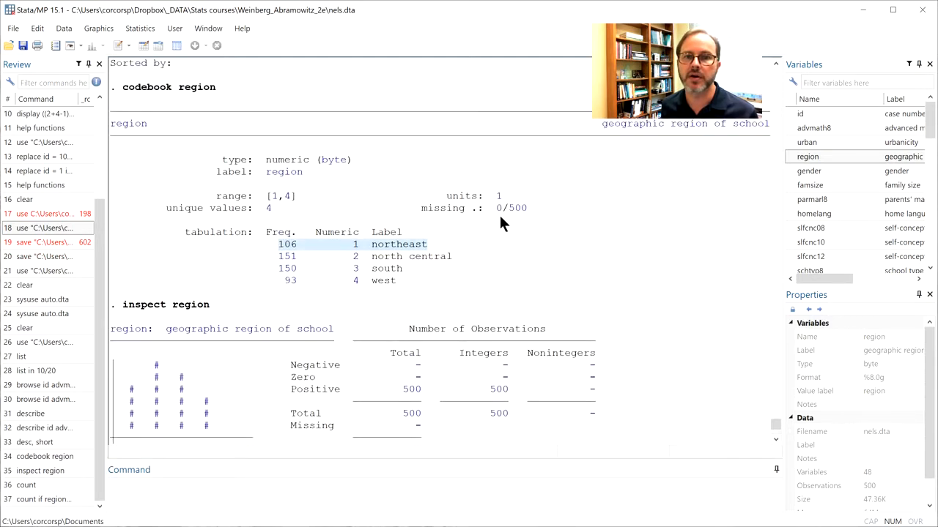
{"action": "scroll", "coordinate": [499, 217], "scroll_direction": "down", "scroll_amount": 4}
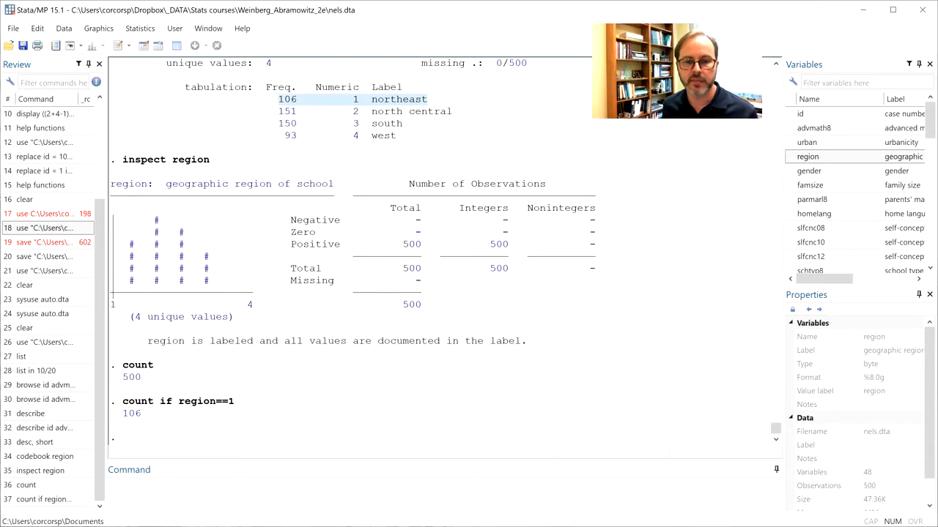
Highlight the double equals sign in the executed count if region==1 command.
{"action": "left_click", "coordinate": [126, 488]}
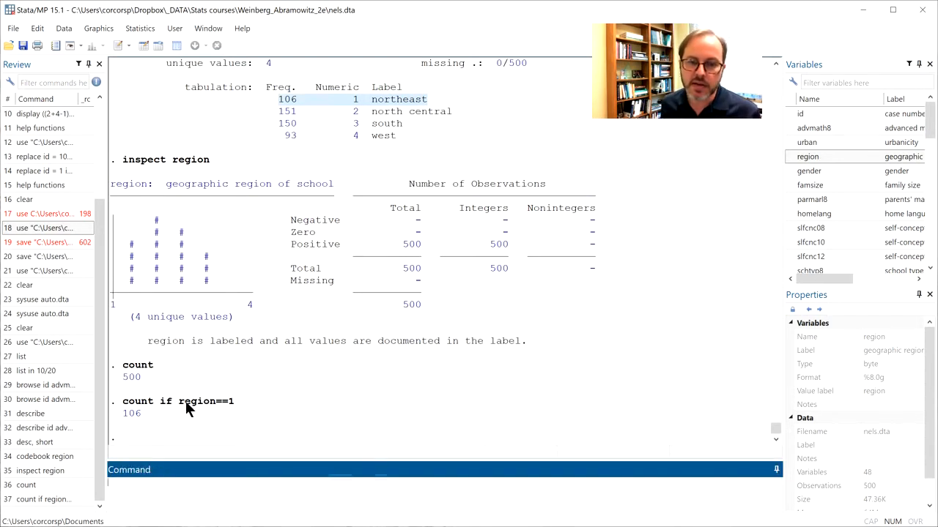
{"action": "left_click_drag", "start_coordinate": [212, 402], "coordinate": [223, 401]}
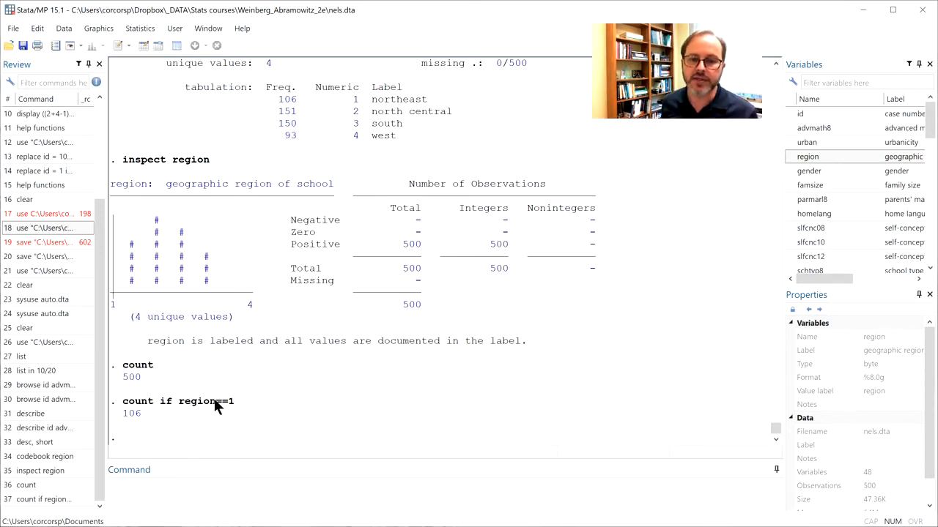
{"action": "left_click_drag", "start_coordinate": [214, 406], "coordinate": [225, 407]}
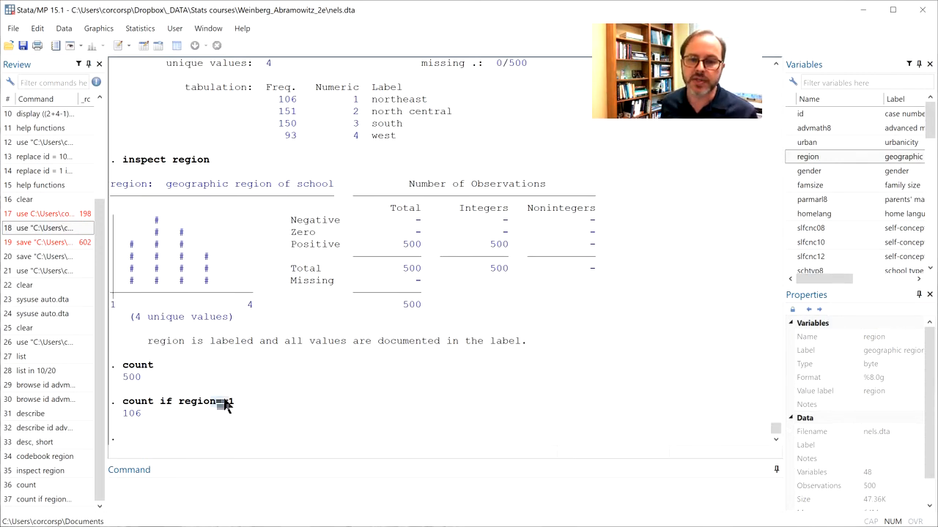
Try the recalled conditional count with a single equals sign, count if region=1, and highlight the condition in the earlier count if region==1 command.
{"action": "left_click", "coordinate": [208, 484]}
{"action": "key", "text": "Page_Up"}
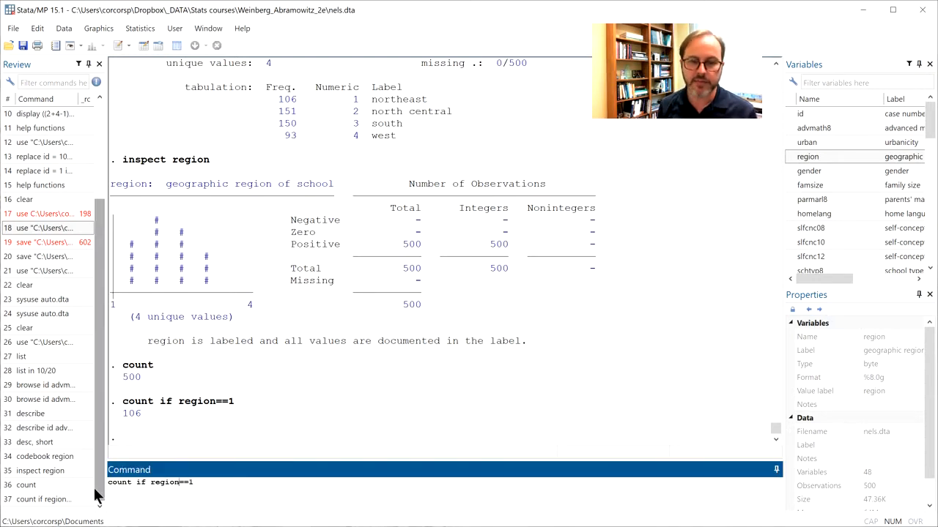
{"action": "key", "text": "Delete"}
{"action": "key", "text": "Return"}
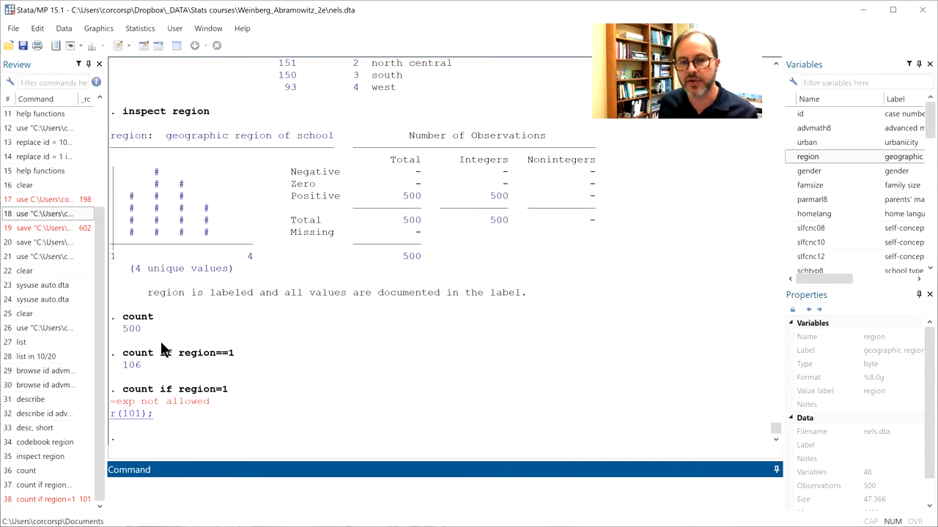
{"action": "left_click_drag", "start_coordinate": [161, 353], "coordinate": [244, 351]}
{"action": "left_click", "coordinate": [276, 384]}
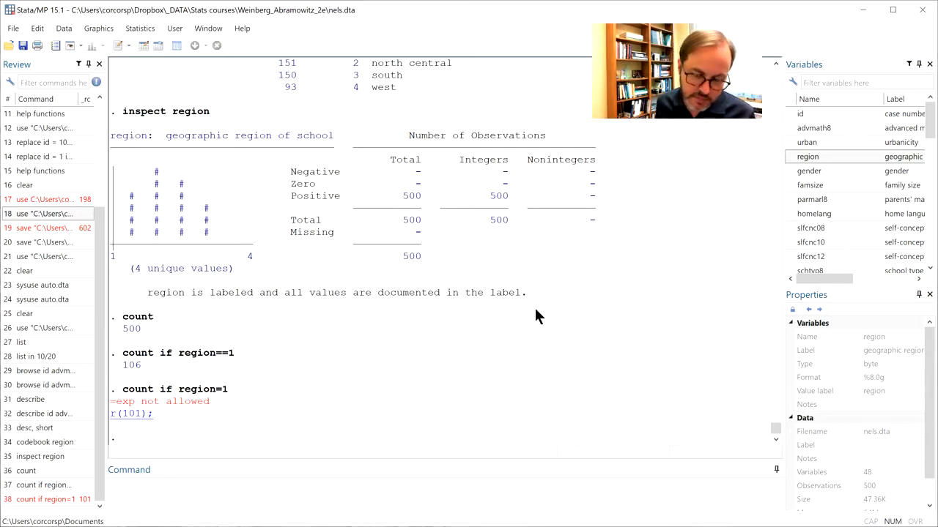
Try the conditional count with a capitalized variable name, count if Region==1, and highlight Region in the resulting output.
{"action": "left_click", "coordinate": [255, 486]}
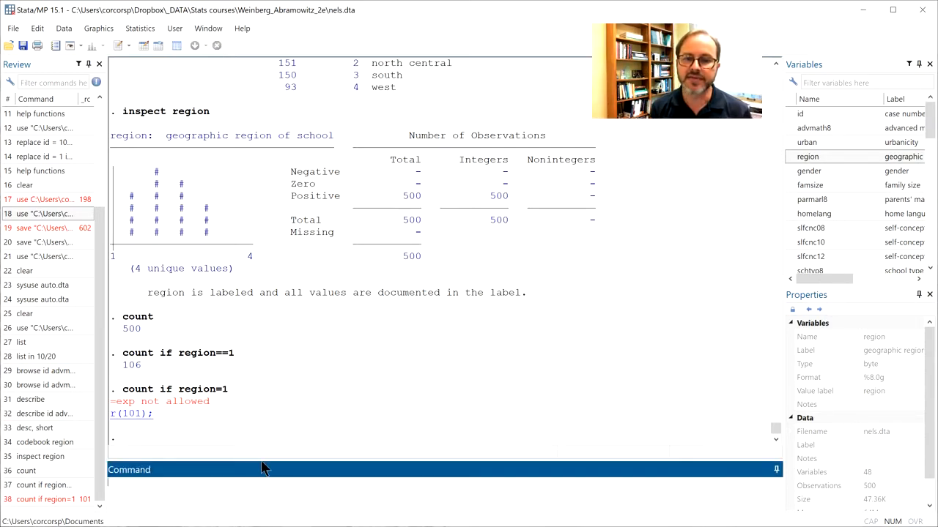
{"action": "type", "text": "count"}
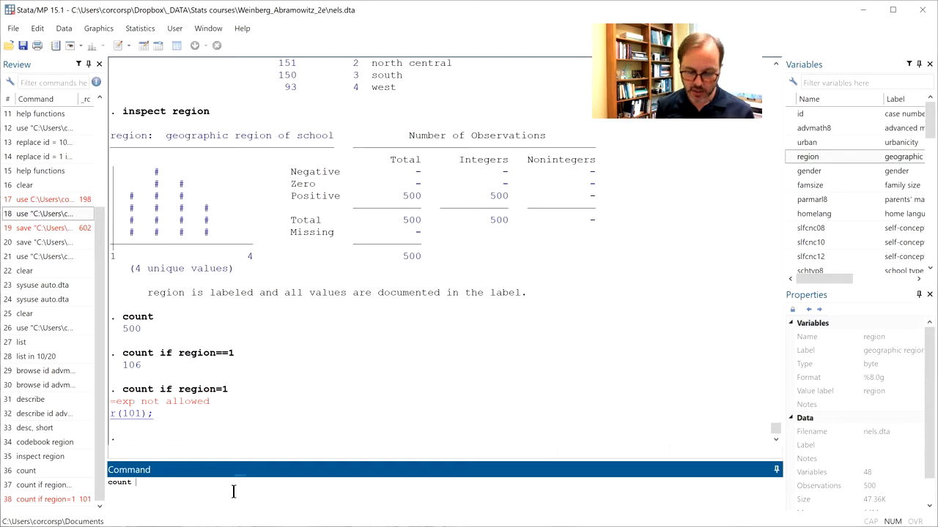
{"action": "type", "text": "if Region==1"}
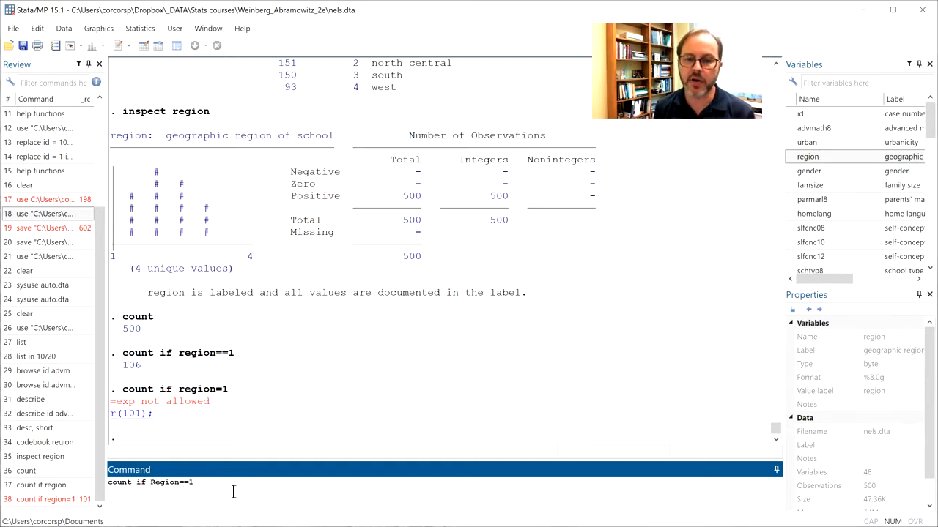
{"action": "key", "text": "Return"}
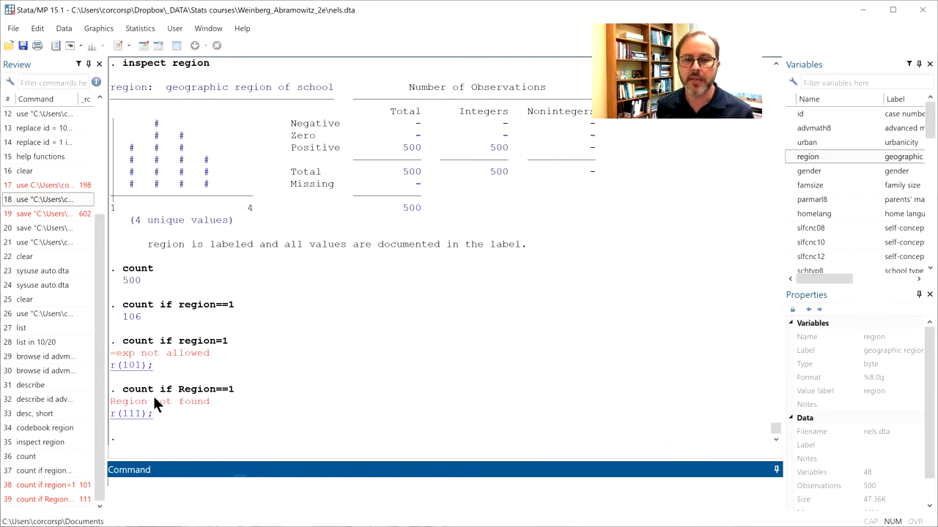
{"action": "left_click_drag", "start_coordinate": [147, 401], "coordinate": [116, 399]}
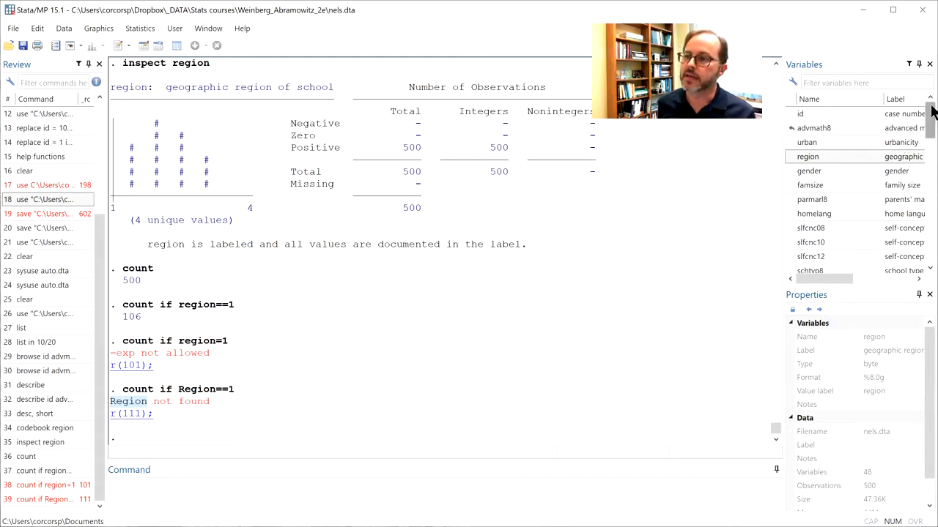
{"action": "left_click_drag", "start_coordinate": [933, 110], "coordinate": [871, 108]}
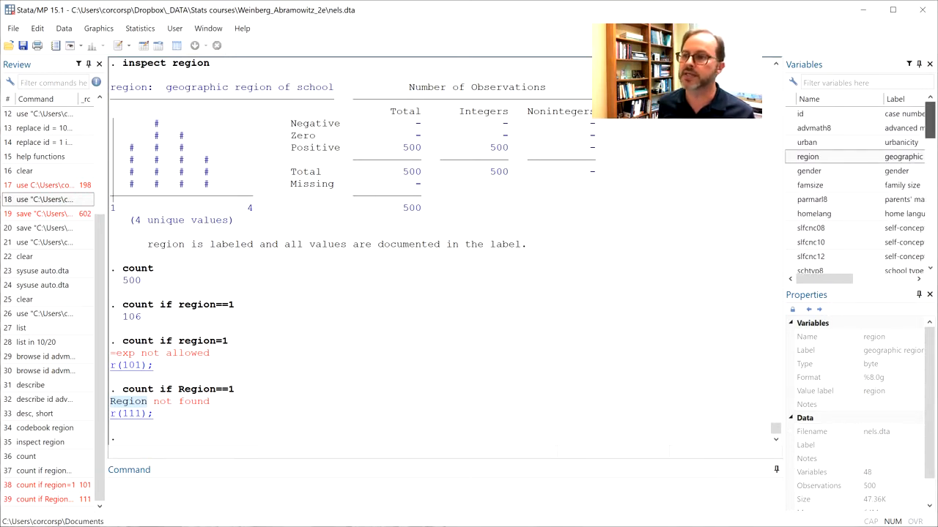
Run summarize for slfcnc08, adding it from the variable list, and highlight its mean and standard deviation in the output.
{"action": "left_click", "coordinate": [194, 502]}
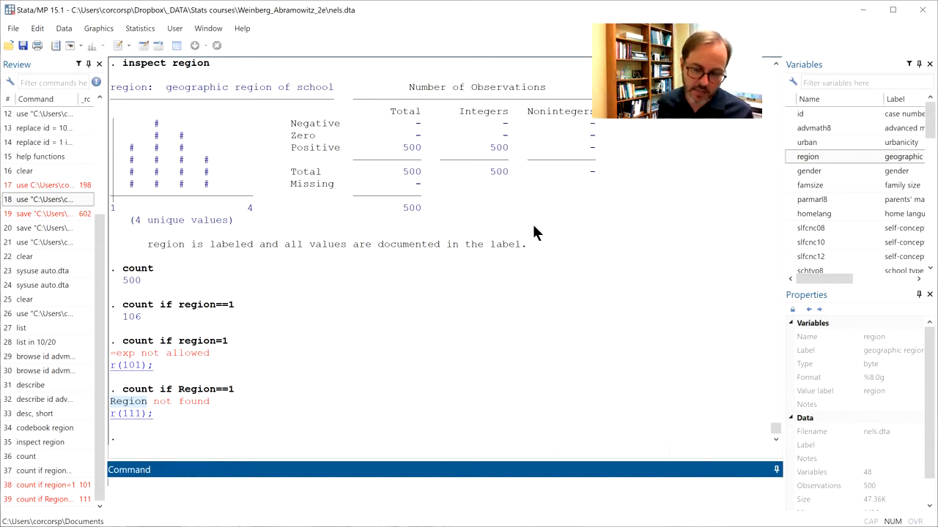
{"action": "type", "text": "summ"}
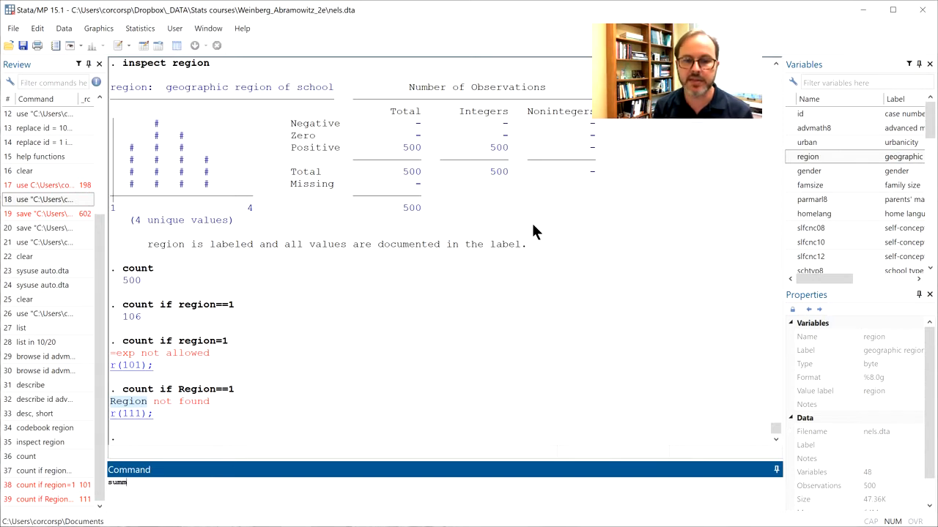
{"action": "type", "text": "arize"}
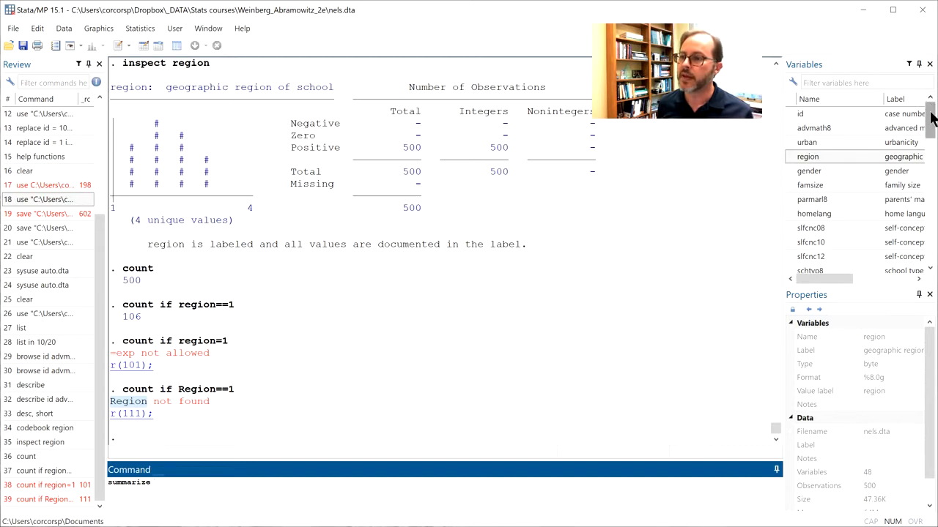
{"action": "left_click_drag", "start_coordinate": [933, 118], "coordinate": [935, 133]}
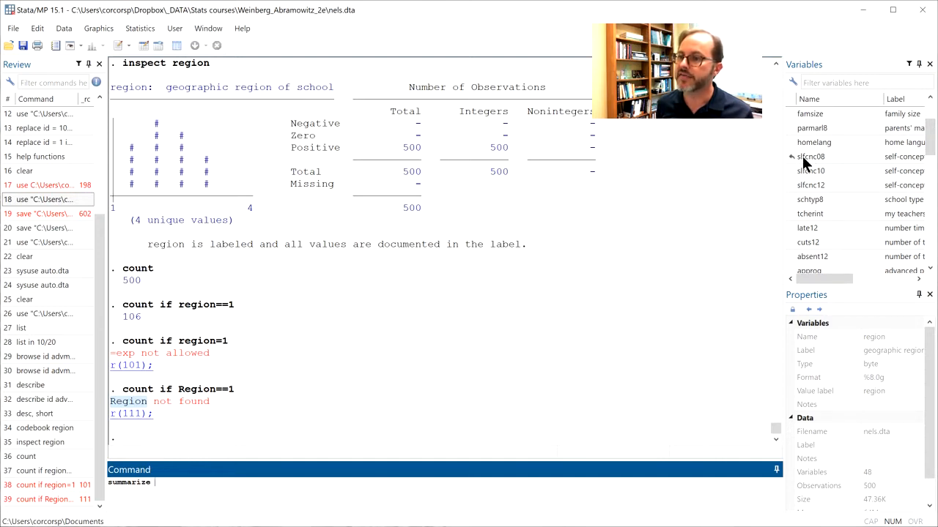
{"action": "double_click", "coordinate": [867, 155]}
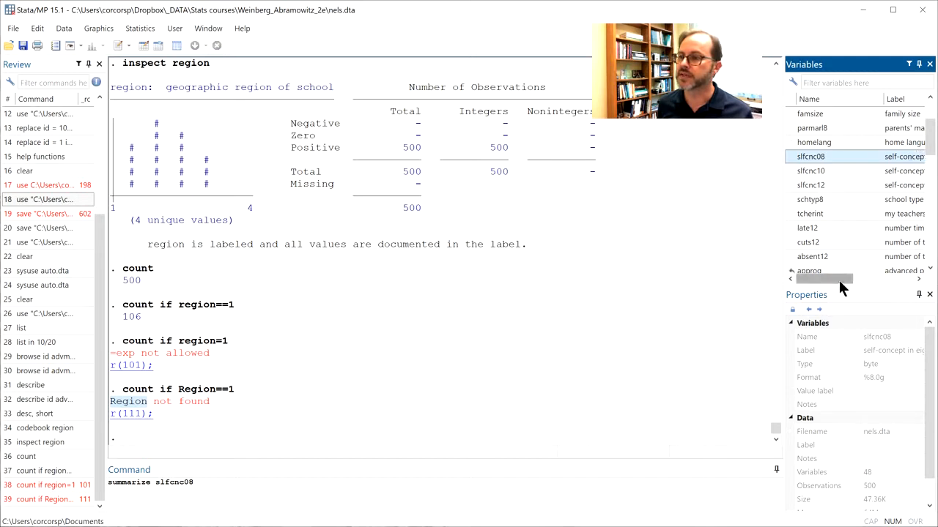
{"action": "mouse_move", "coordinate": [838, 277]}
{"action": "left_mouse_down"}
{"action": "mouse_move", "coordinate": [876, 273]}
{"action": "mouse_move", "coordinate": [833, 275]}
{"action": "left_mouse_up"}
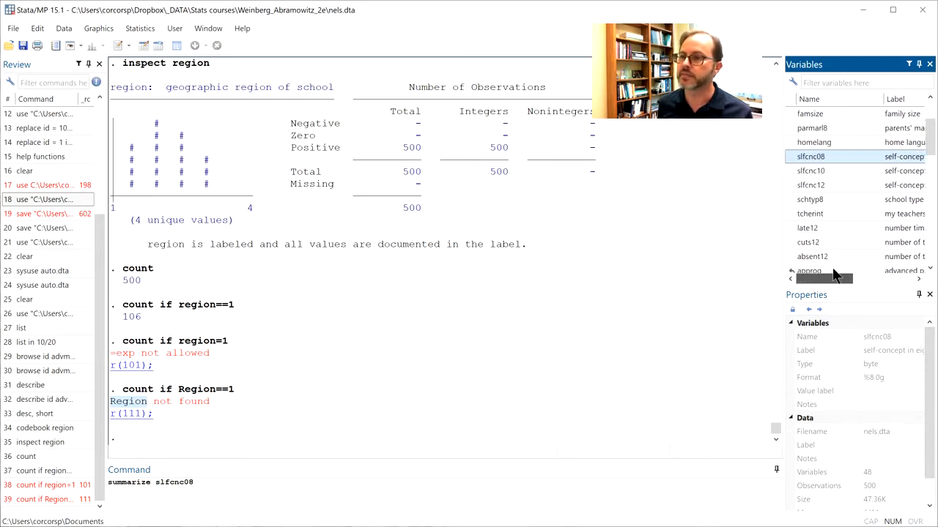
{"action": "left_click", "coordinate": [220, 503]}
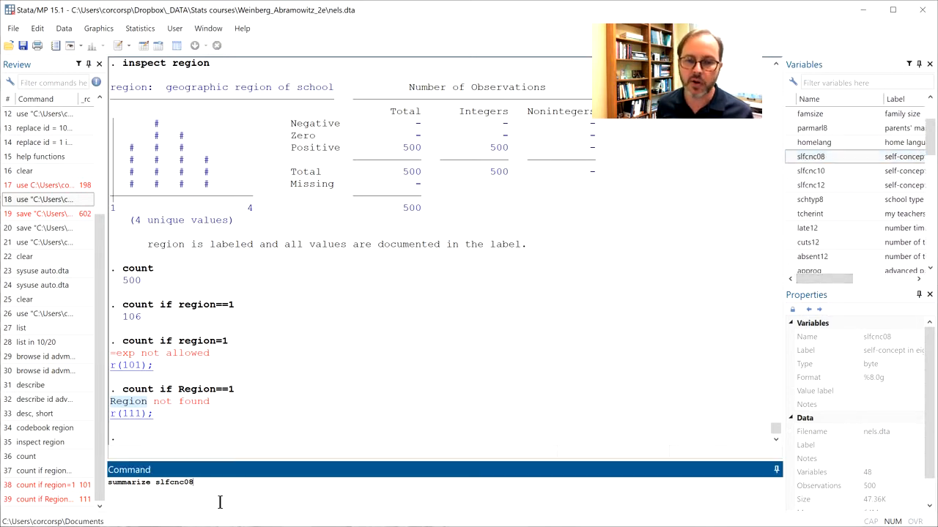
{"action": "key", "text": "Return"}
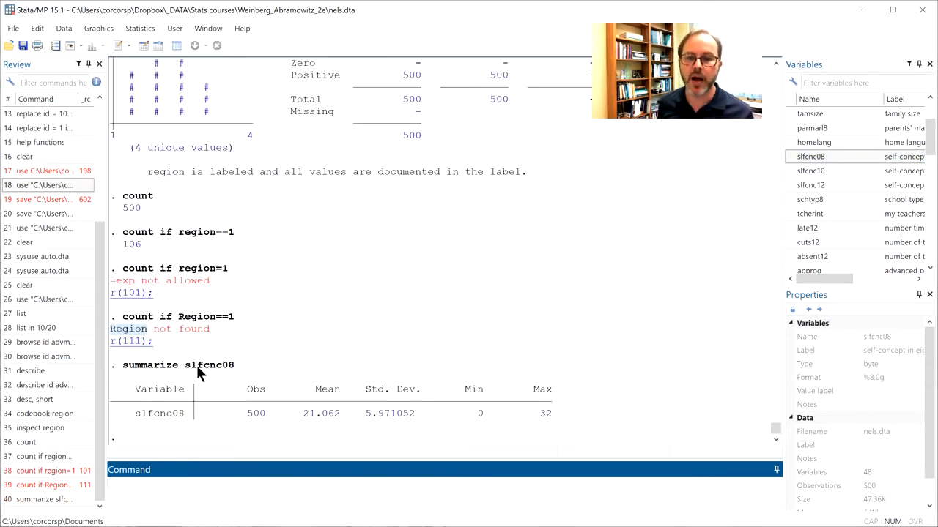
{"action": "left_click_drag", "start_coordinate": [304, 415], "coordinate": [416, 414]}
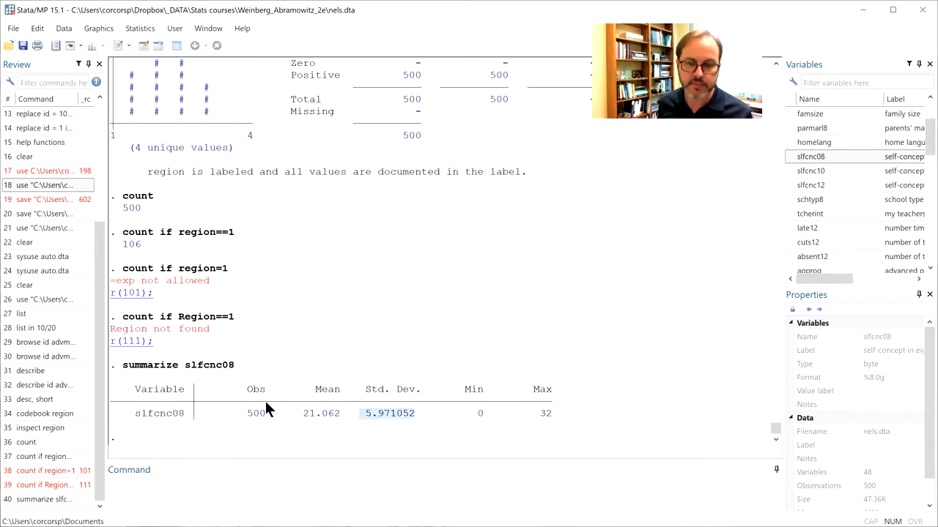
Rerun the slfcnc08 summary with the detail option, and highlight the 50% percentile row and the smallest and largest values.
{"action": "left_click", "coordinate": [207, 492]}
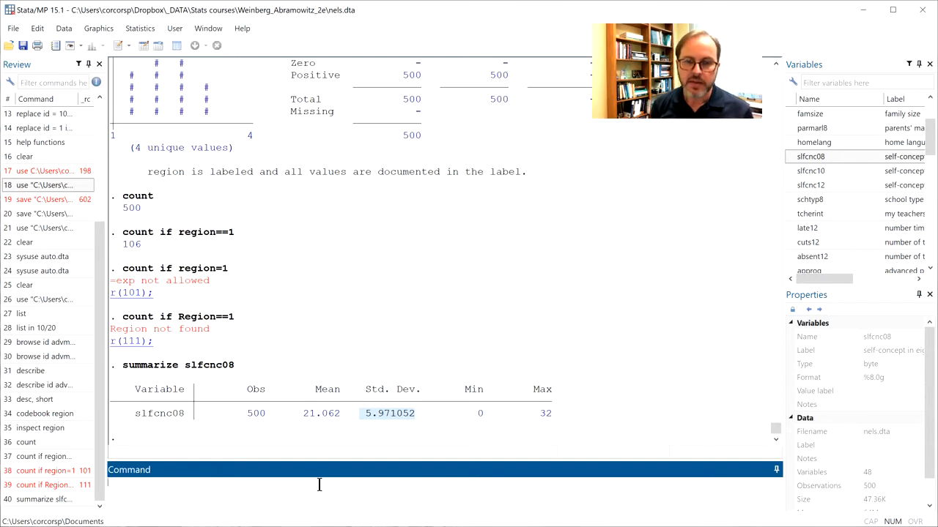
{"action": "key", "text": "Page_Up"}
{"action": "type", "text": ", "}
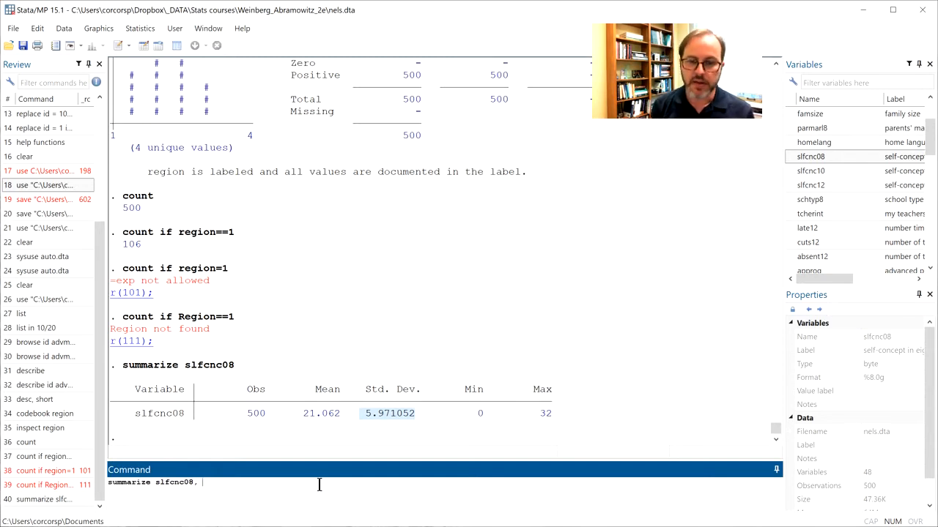
{"action": "type", "text": "detail"}
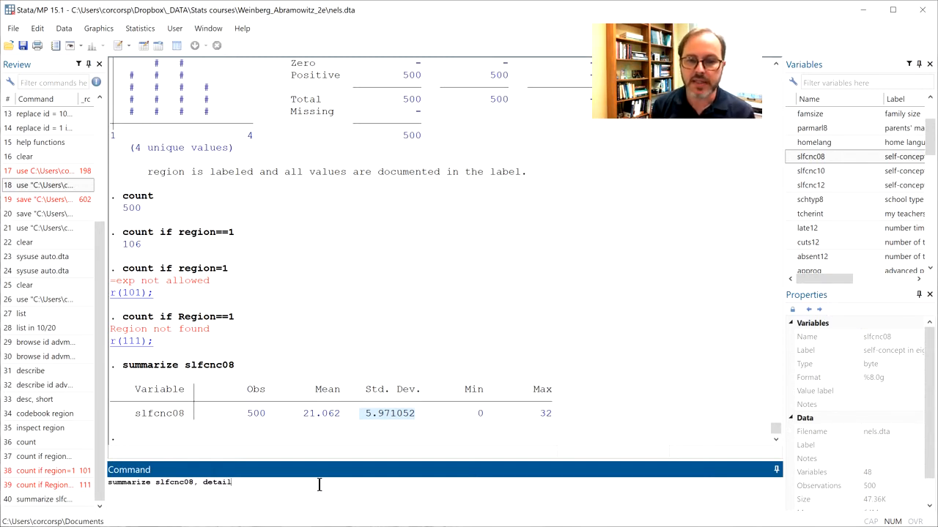
{"action": "key", "text": "Return"}
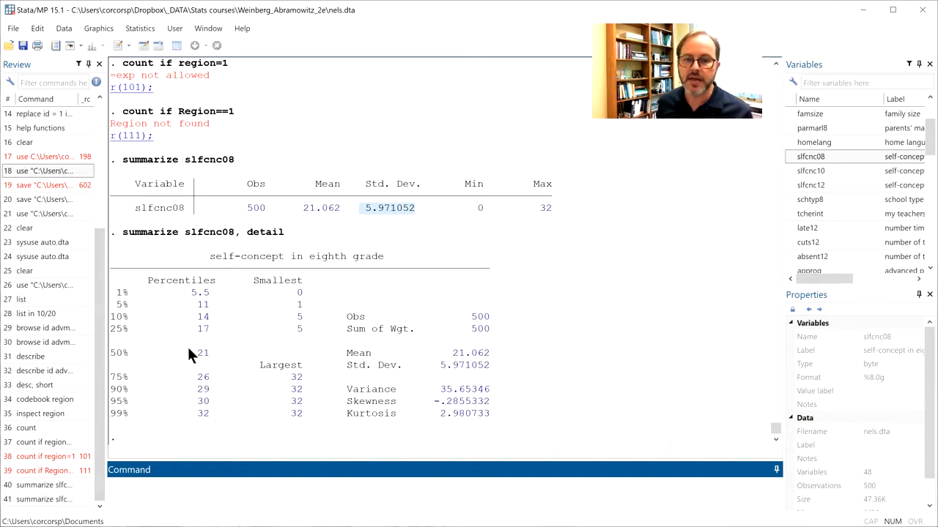
{"action": "left_click_drag", "start_coordinate": [111, 353], "coordinate": [210, 352]}
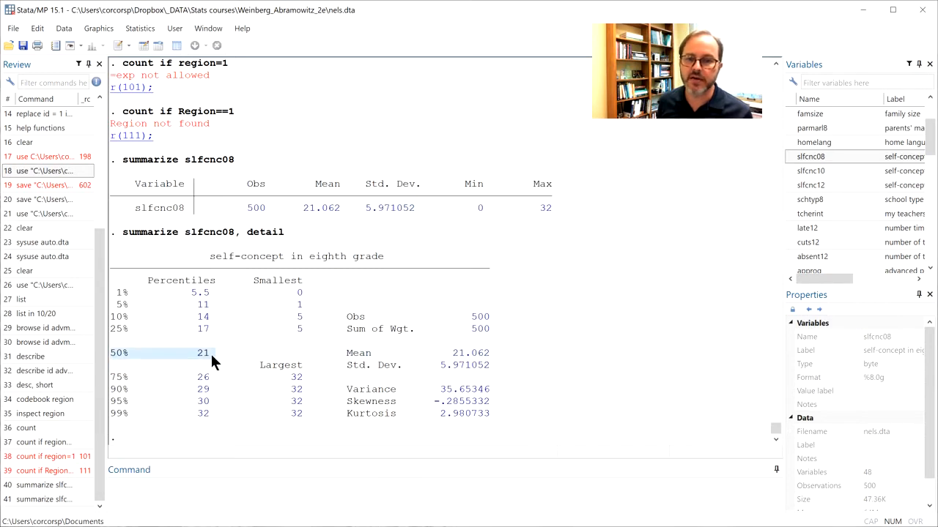
{"action": "left_click_drag", "start_coordinate": [293, 295], "coordinate": [307, 329]}
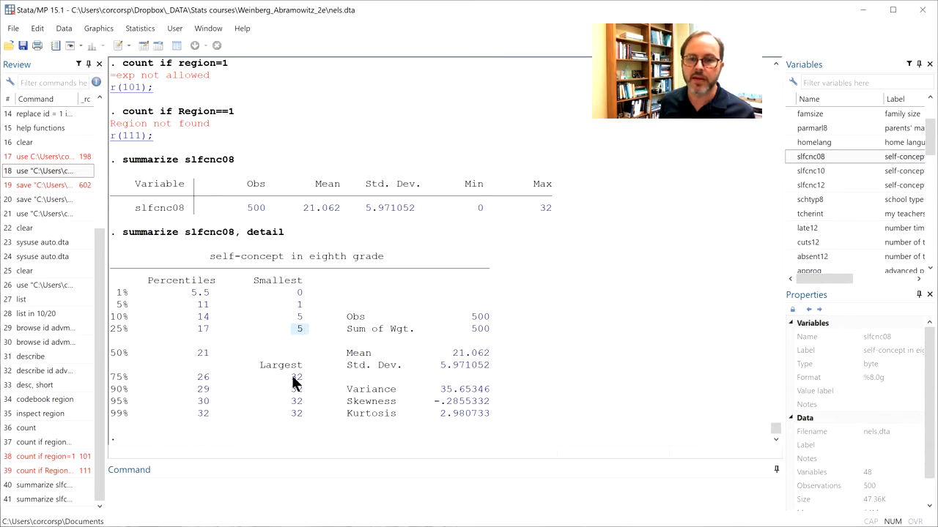
{"action": "left_click_drag", "start_coordinate": [292, 387], "coordinate": [301, 391]}
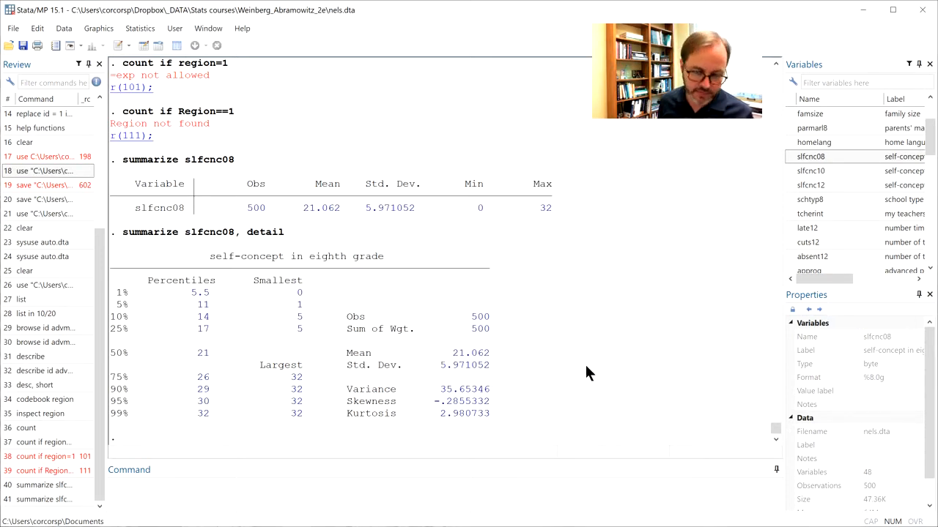
Run summarize slfcnc08 if region==1 and highlight the resulting row of statistics in the output.
{"action": "left_click", "coordinate": [193, 507]}
{"action": "type", "text": "s"}
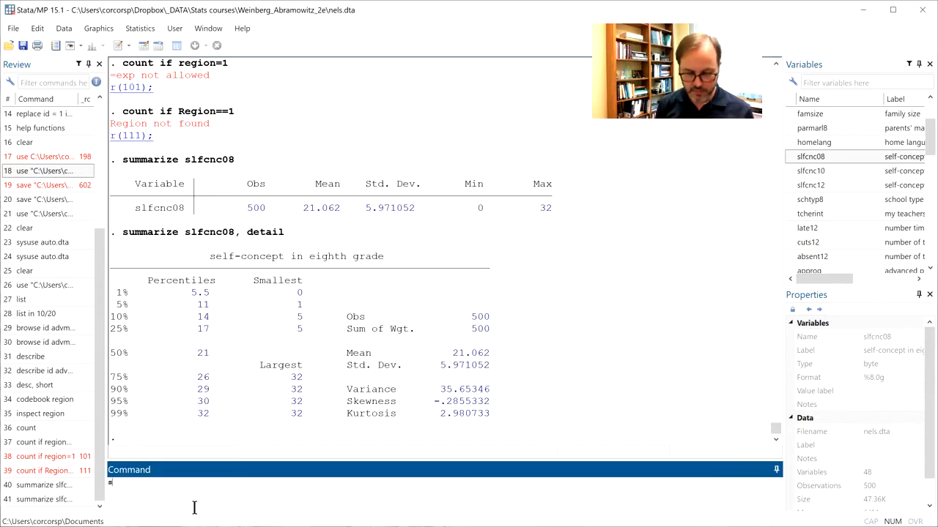
{"action": "type", "text": "ummarize"}
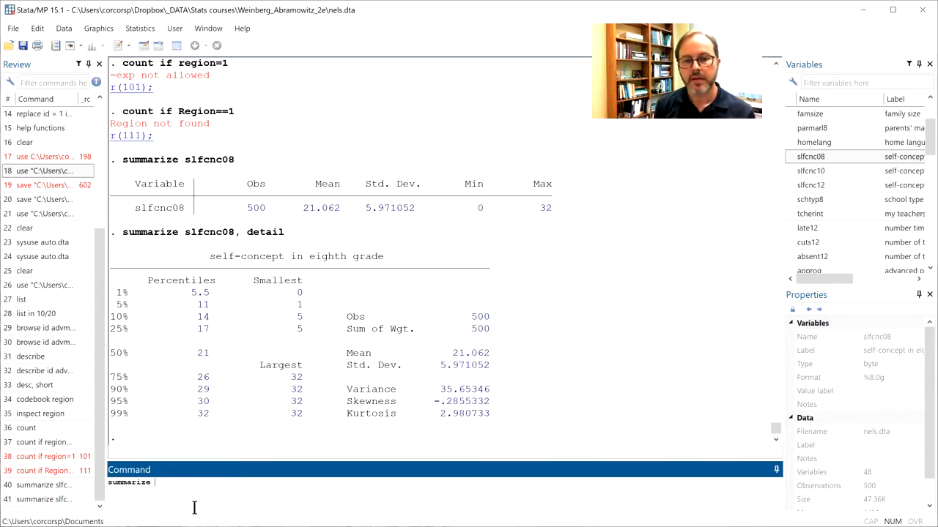
{"action": "type", "text": " slfcnc08"}
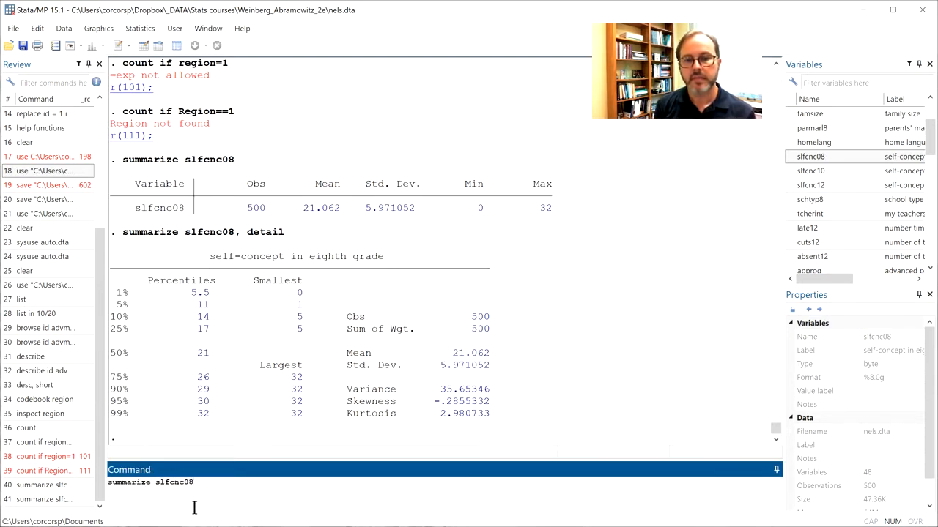
{"action": "type", "text": " if"}
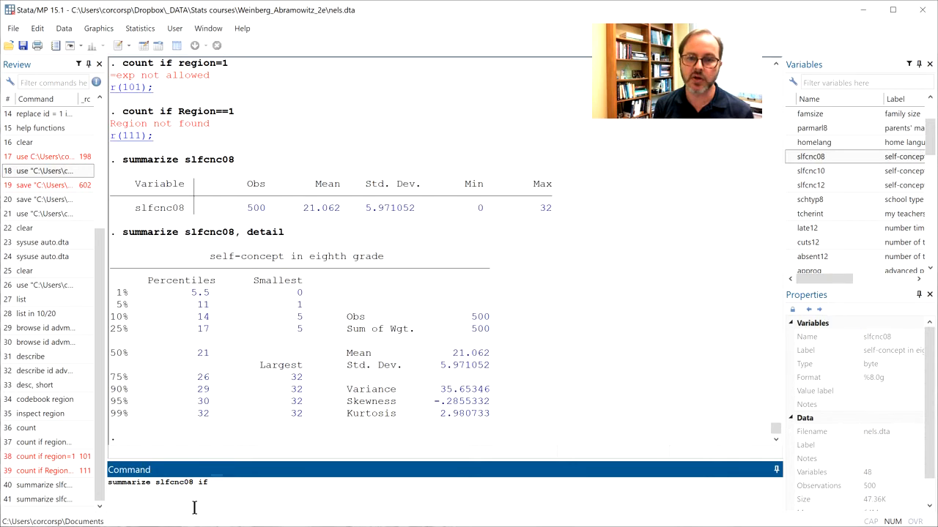
{"action": "type", "text": "re"}
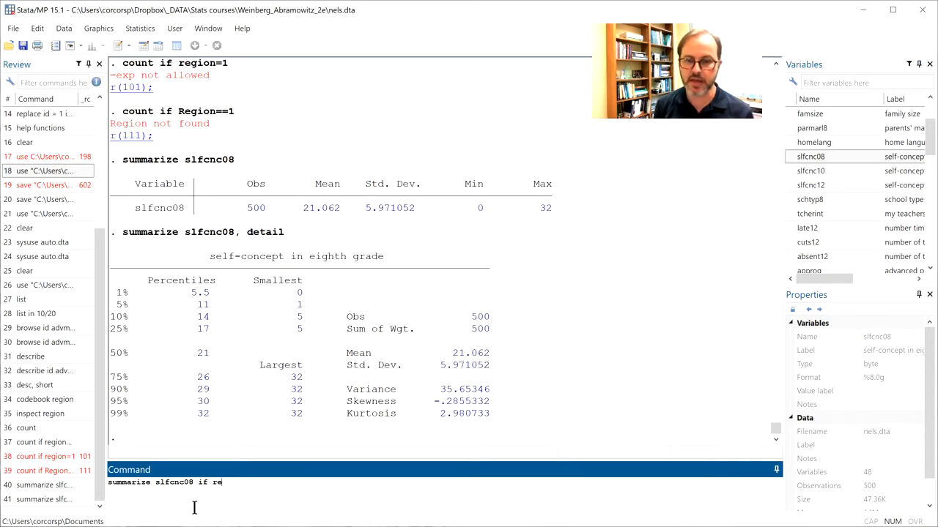
{"action": "type", "text": "gion==1"}
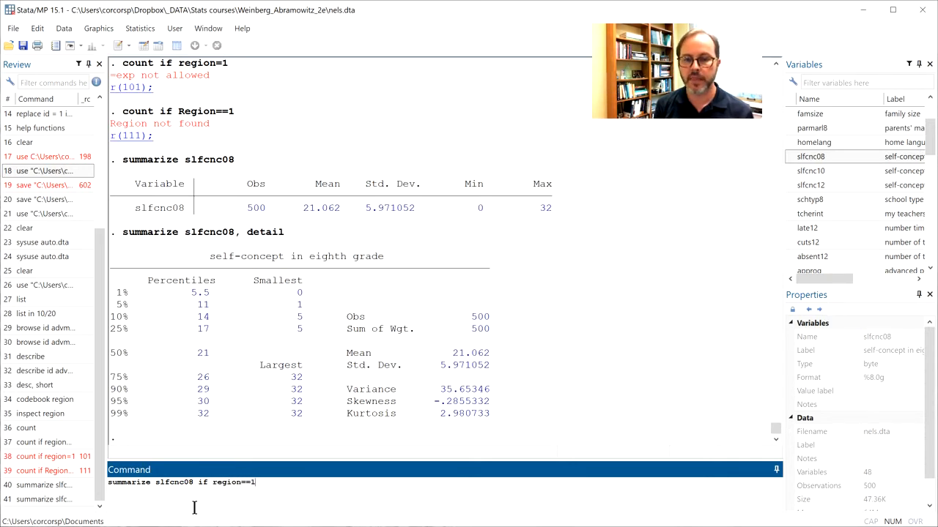
{"action": "key", "text": "Return"}
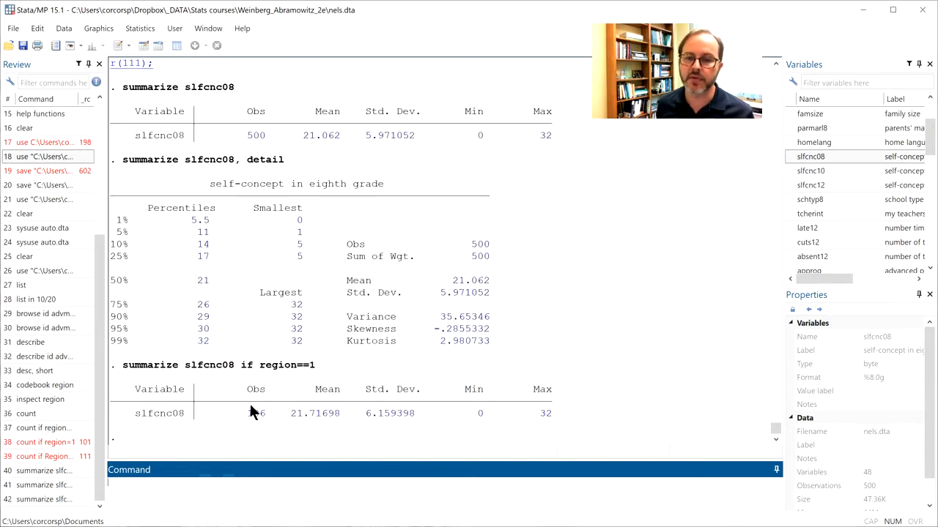
{"action": "left_click_drag", "start_coordinate": [244, 414], "coordinate": [586, 419]}
Run tabulate region and highlight the northeast row's percentage and frequency in the output.
{"action": "left_click", "coordinate": [418, 500]}
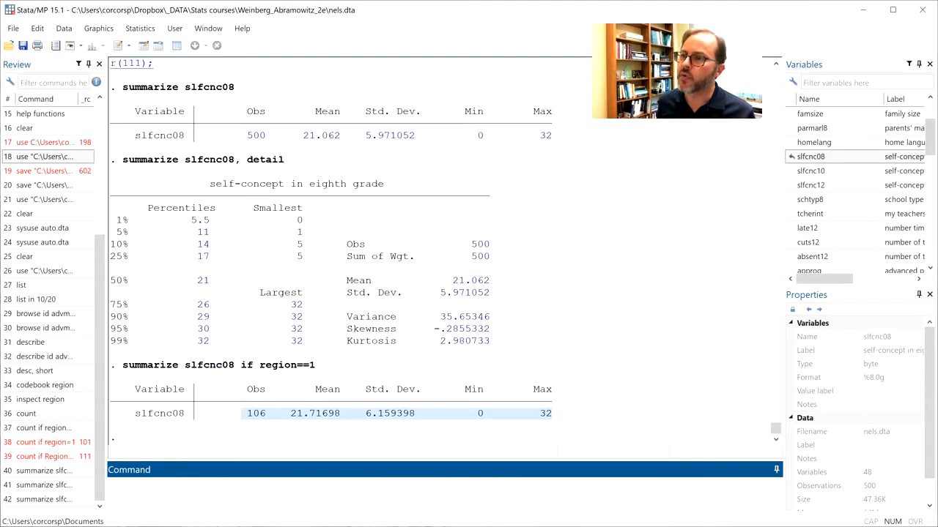
{"action": "left_click_drag", "start_coordinate": [933, 132], "coordinate": [932, 124]}
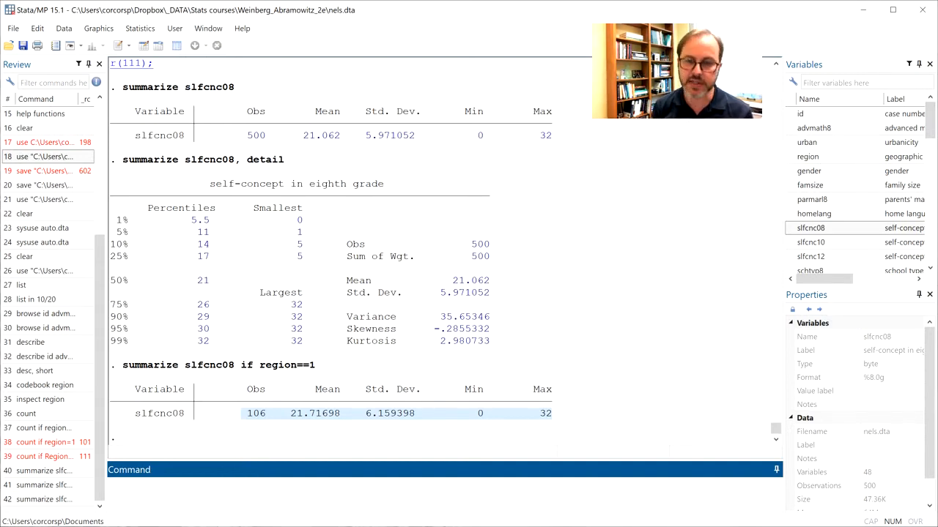
{"action": "type", "text": "tabulate"}
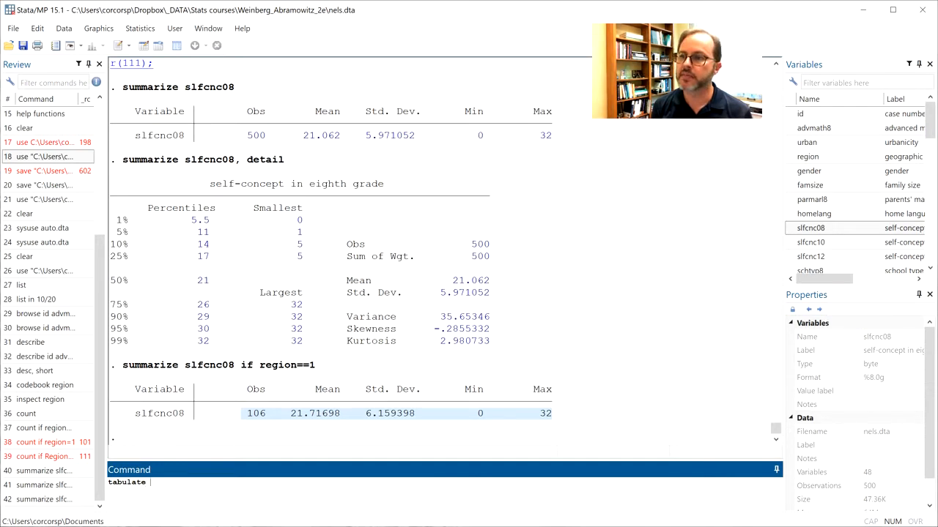
{"action": "type", "text": " region"}
{"action": "key", "text": "Return"}
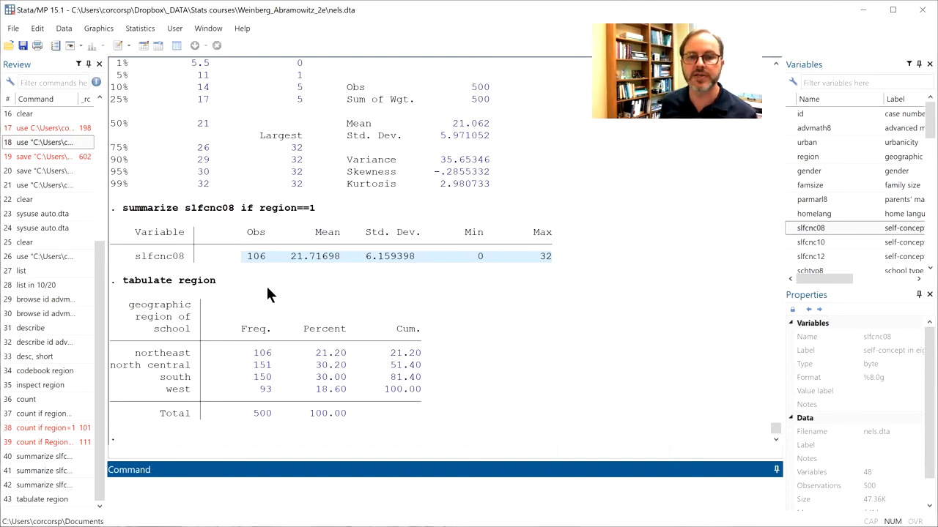
{"action": "left_click_drag", "start_coordinate": [305, 352], "coordinate": [346, 358]}
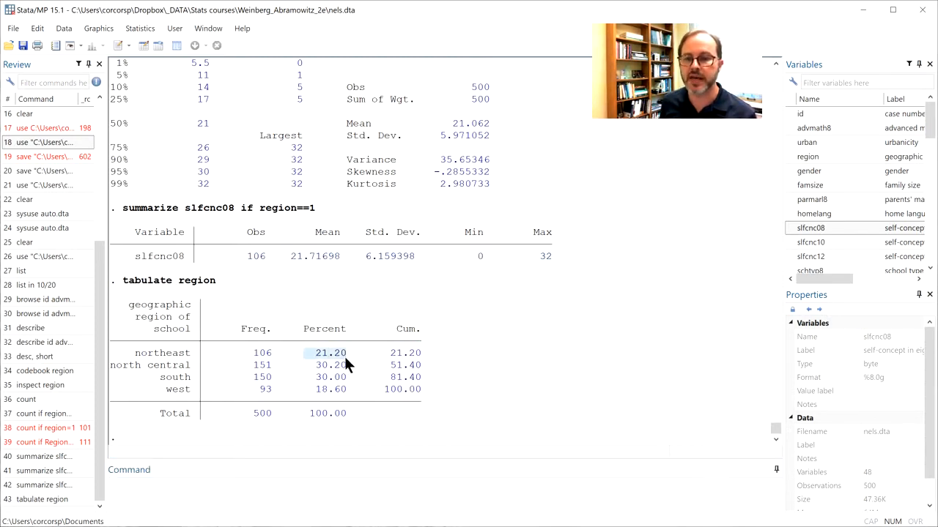
{"action": "left_click_drag", "start_coordinate": [234, 352], "coordinate": [268, 352]}
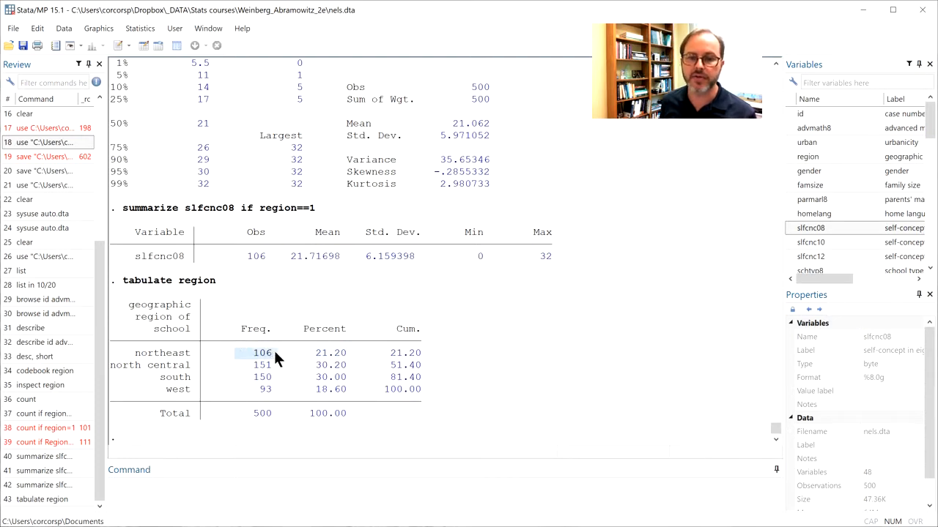
{"action": "left_click", "coordinate": [295, 389]}
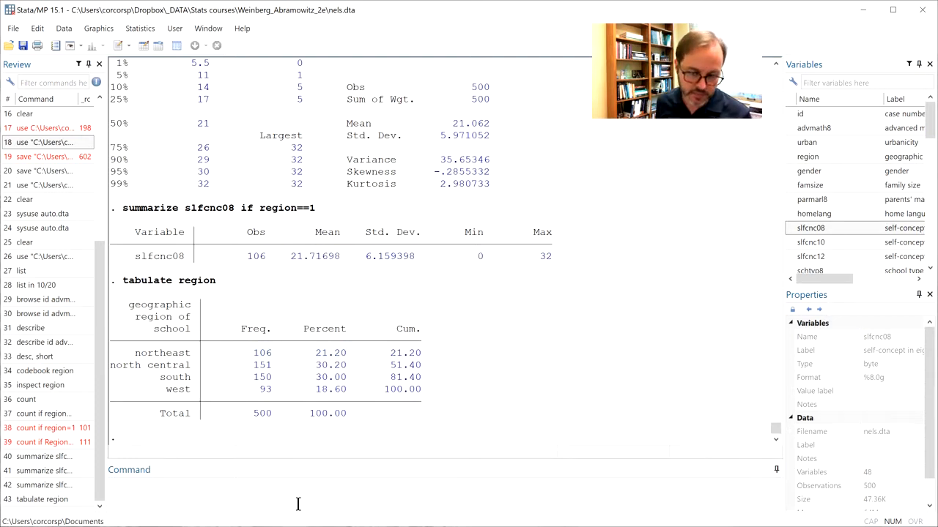
Run table region to produce a frequency-only table of the region variable.
{"action": "left_click", "coordinate": [297, 504]}
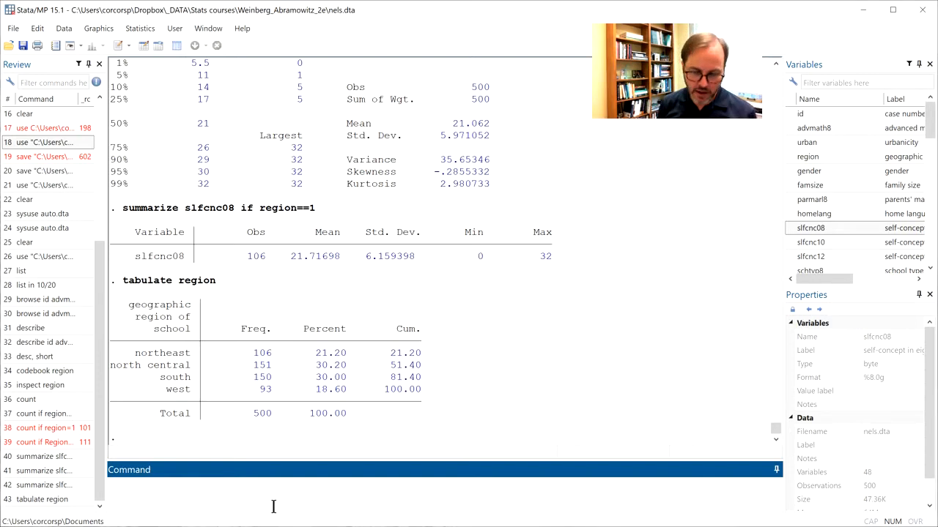
{"action": "type", "text": "tab"}
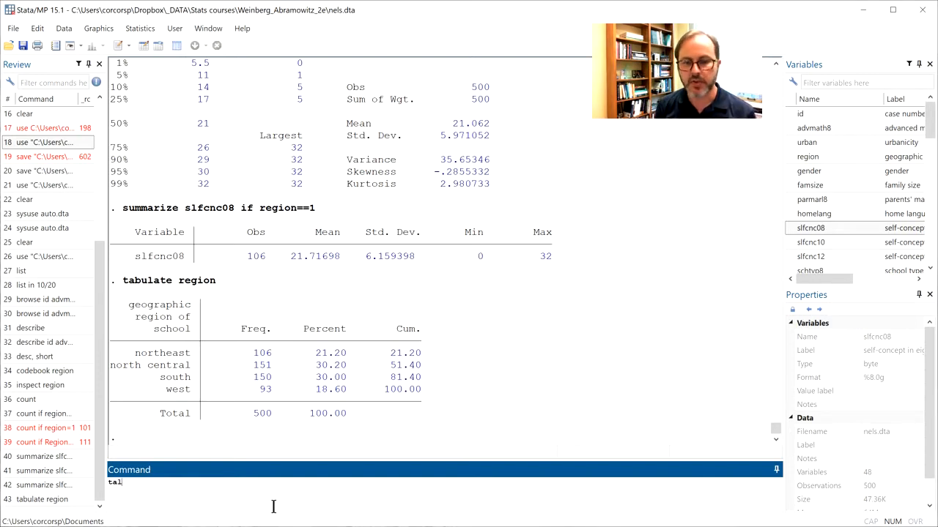
{"action": "type", "text": "le region"}
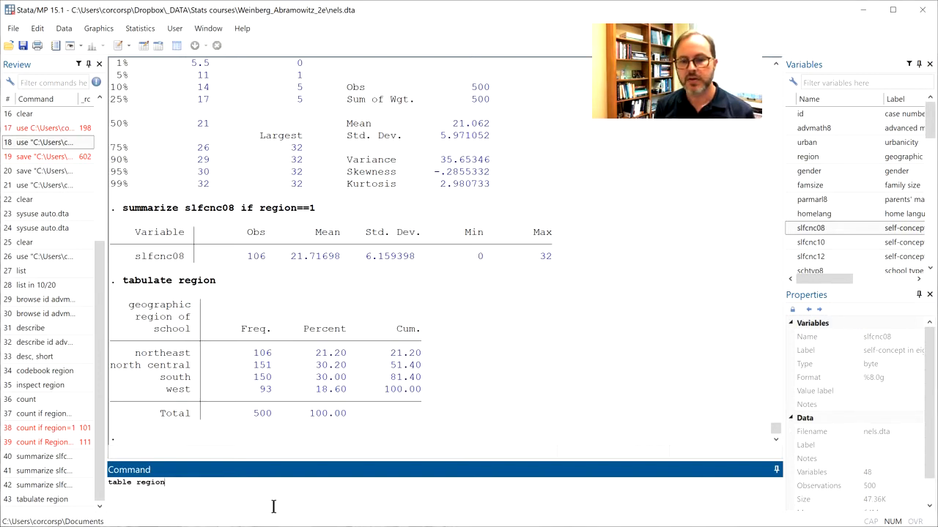
{"action": "key", "text": "Return"}
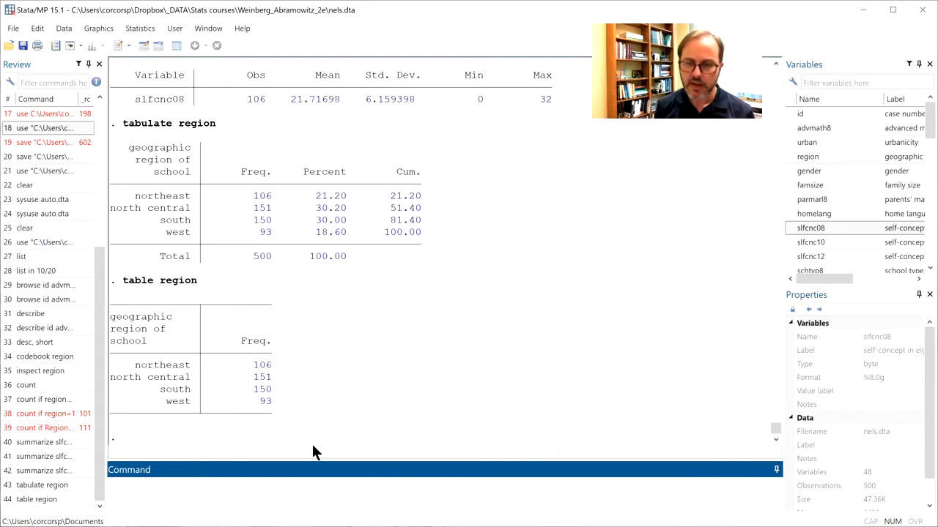
Run table region gender to cross-tabulate the two variables with the table command.
{"action": "type", "text": "table region"}
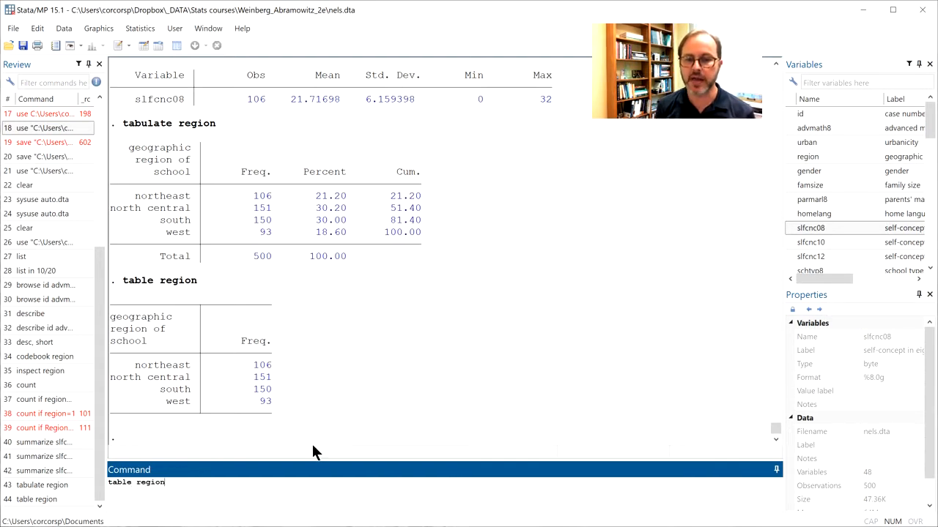
{"action": "type", "text": " gedn"}
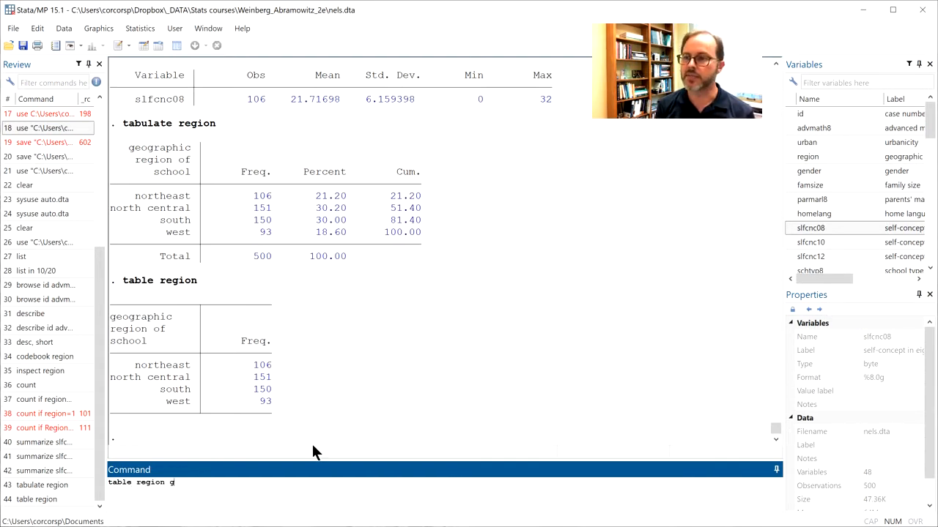
{"action": "key", "text": "BackSpace"}
{"action": "key", "text": "BackSpace"}
{"action": "type", "text": "nder"}
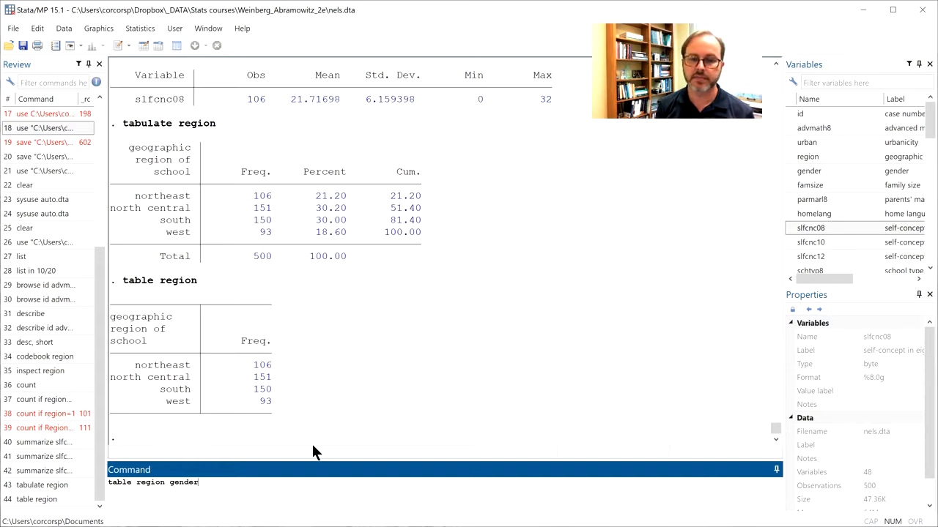
{"action": "key", "text": "Return"}
Run tabulate region gender to produce the two-way frequency table with the tabulate command.
{"action": "type", "text": "tabula"}
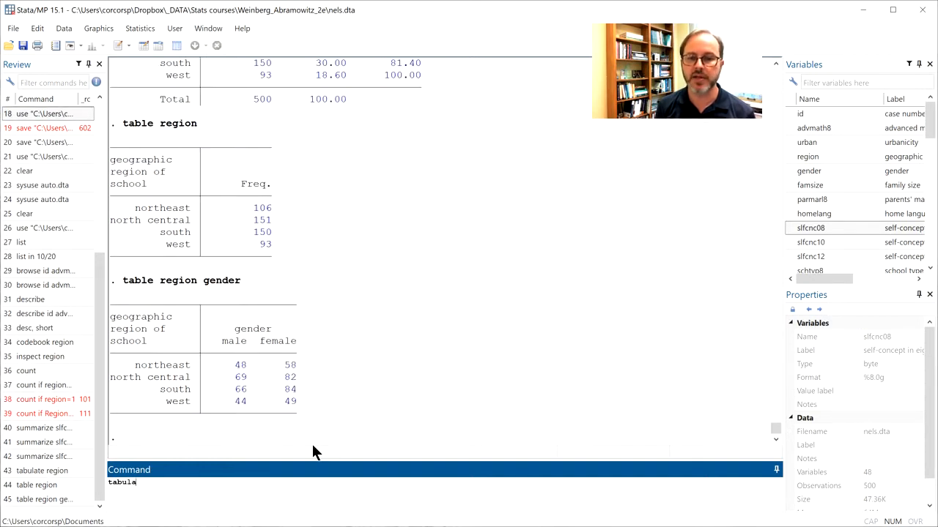
{"action": "type", "text": "te region gender"}
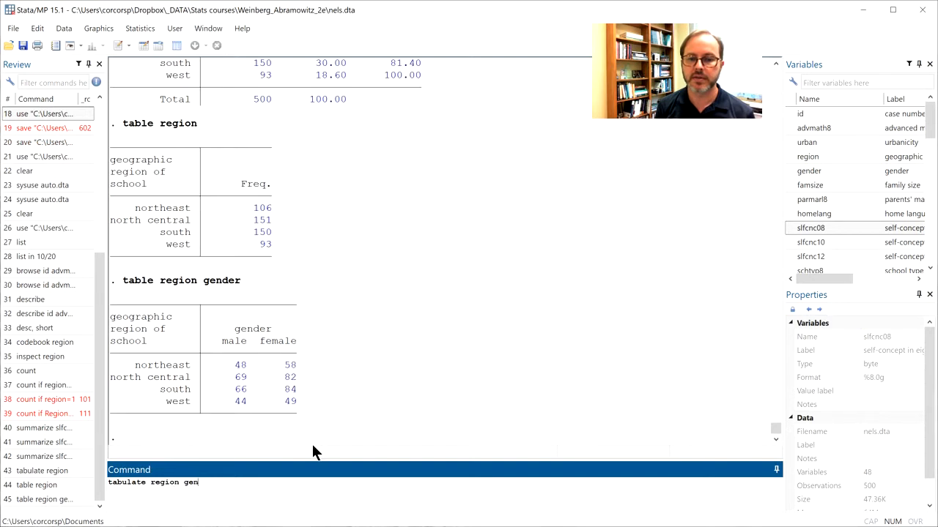
{"action": "key", "text": "Return"}
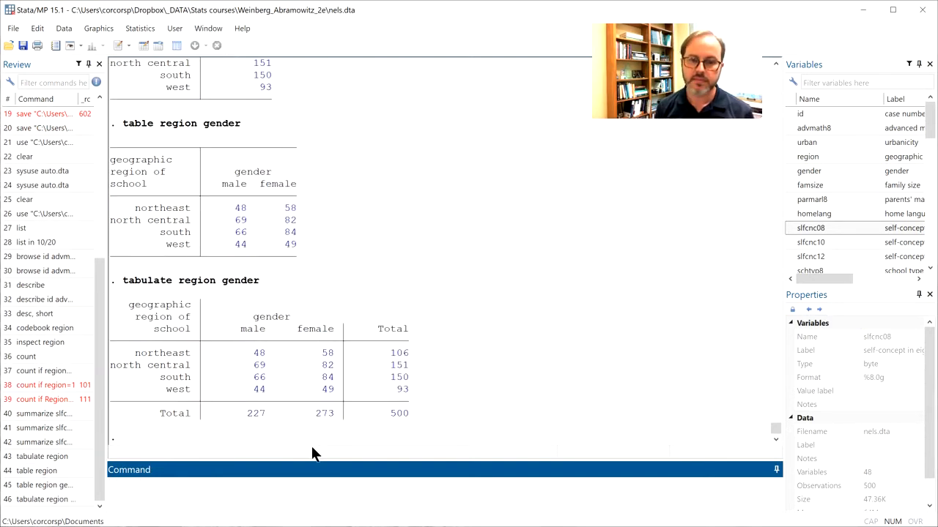
Rerun the region by gender tabulation with the row and col options, and highlight the male column percentages for the four regions.
{"action": "key", "text": "Page_Up"}
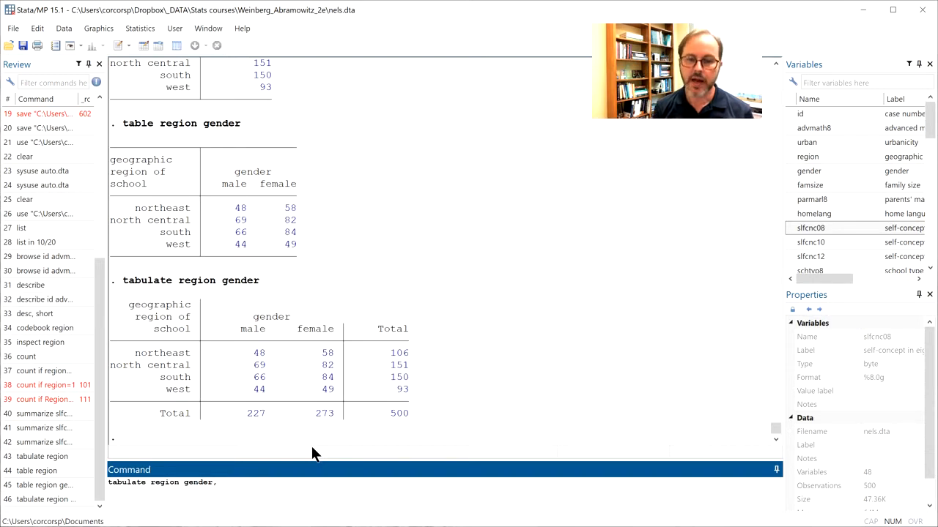
{"action": "type", "text": ", row"}
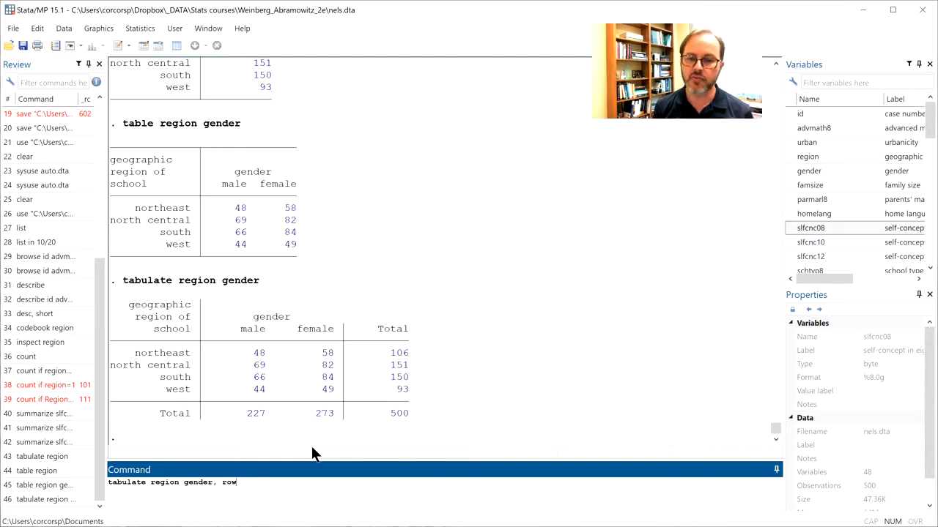
{"action": "type", "text": " col"}
{"action": "key", "text": "Return"}
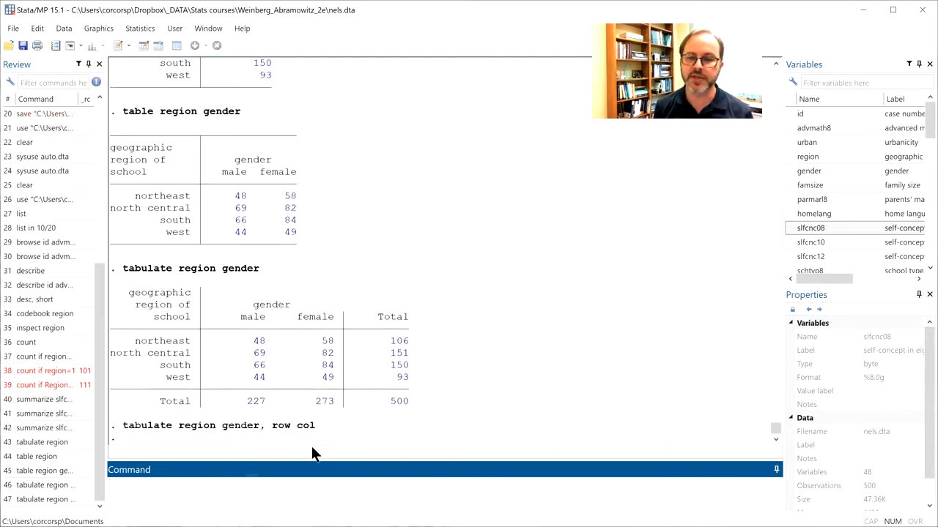
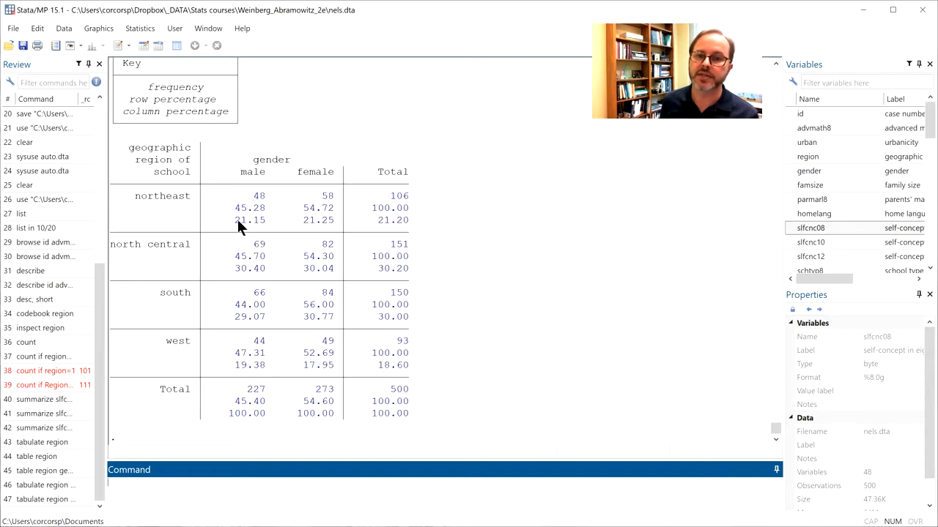
{"action": "left_click_drag", "start_coordinate": [237, 220], "coordinate": [252, 220]}
{"action": "double_click", "coordinate": [238, 267]}
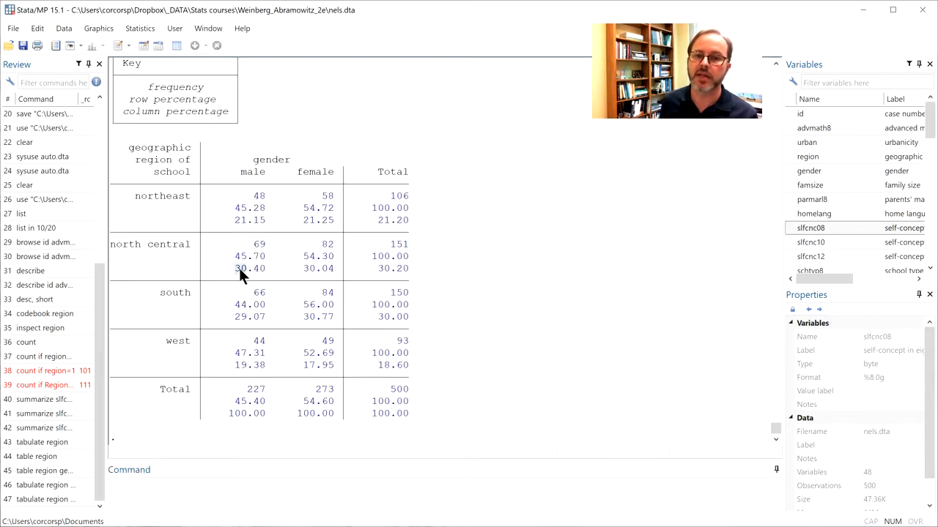
{"action": "double_click", "coordinate": [239, 315]}
{"action": "left_click_drag", "start_coordinate": [236, 358], "coordinate": [261, 364]}
{"action": "left_click", "coordinate": [268, 366]}
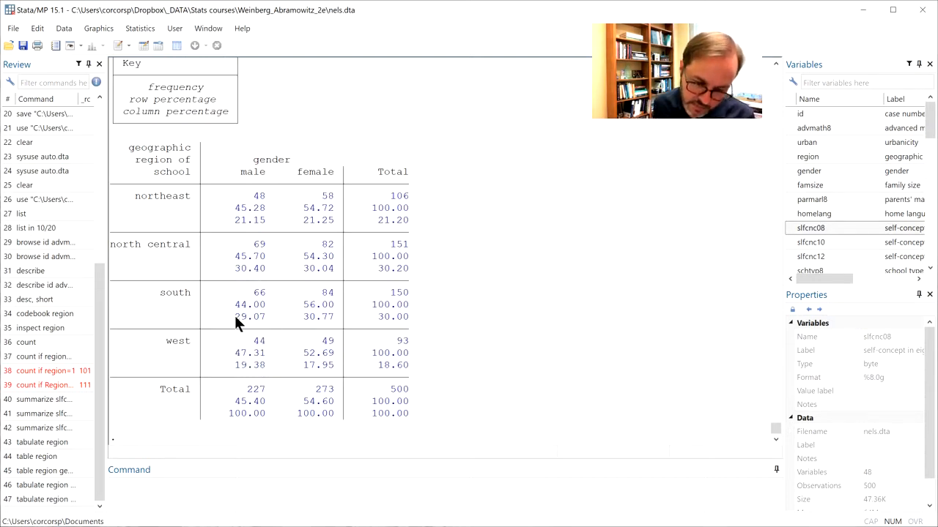
Rerun the earlier count if region==1 command from the command history.
{"action": "left_click", "coordinate": [237, 506]}
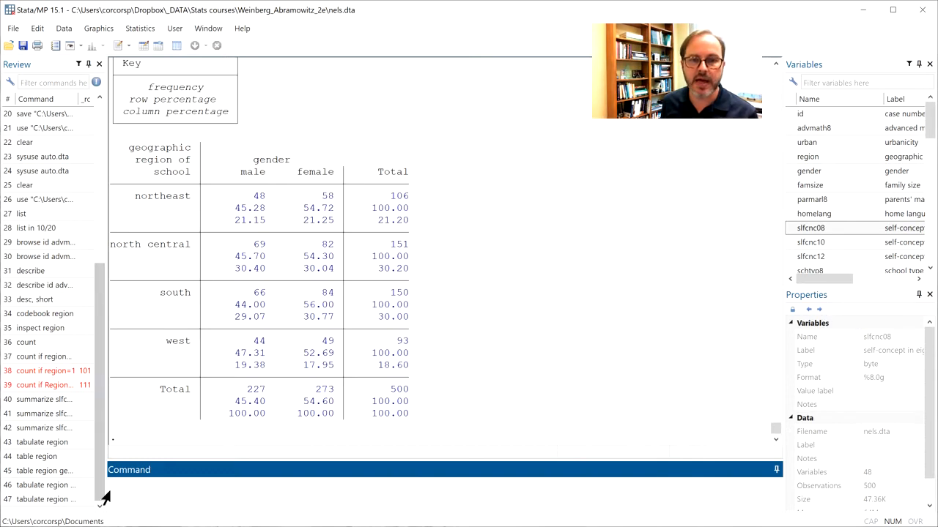
{"action": "double_click", "coordinate": [51, 356]}
{"action": "left_click", "coordinate": [208, 483]}
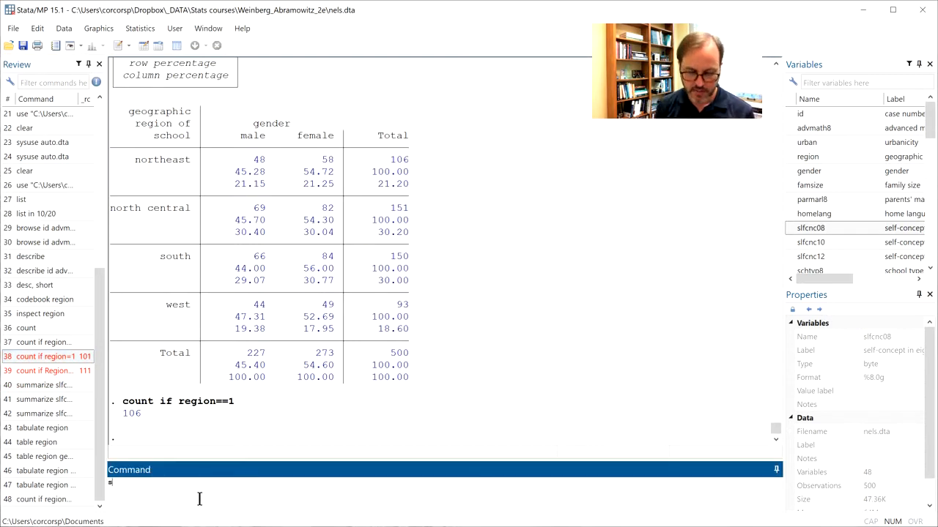
{"action": "type", "text": "summ"}
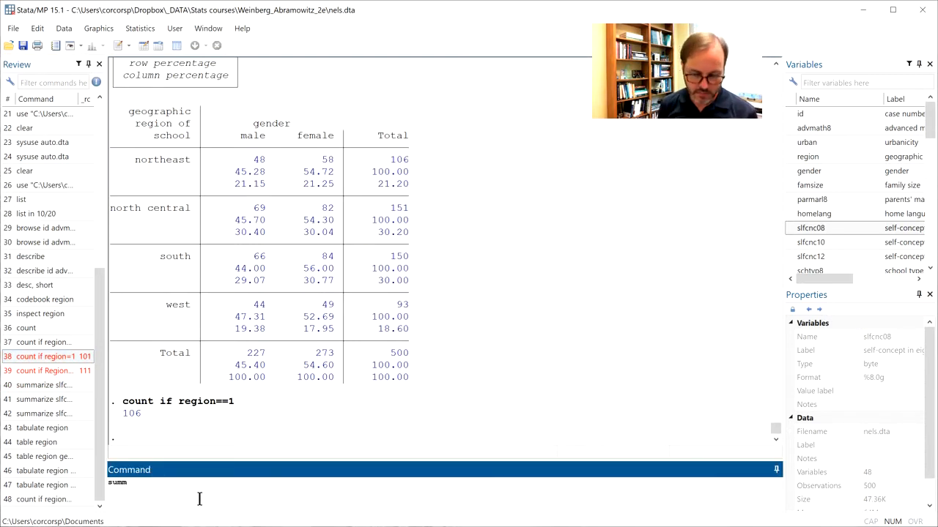
{"action": "key", "text": "BackSpace"}
{"action": "key", "text": "BackSpace"}
{"action": "key", "text": "BackSpace"}
{"action": "key", "text": "BackSpace"}
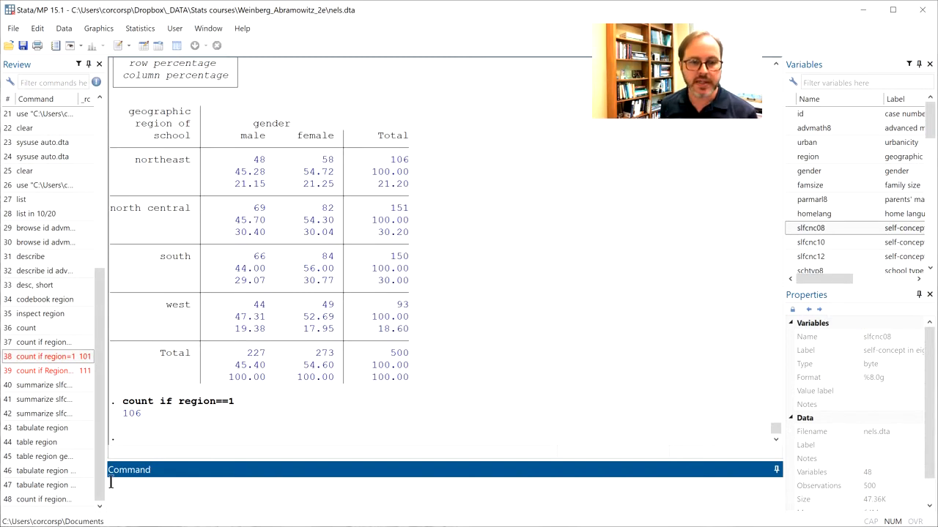
Rerun the earlier summarize slfcnc08, detail command from the command history.
{"action": "double_click", "coordinate": [57, 399]}
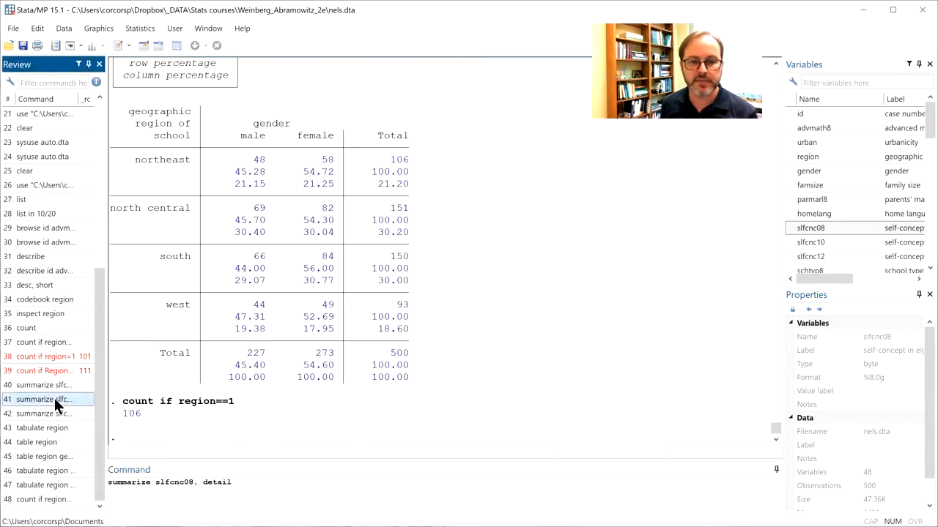
{"action": "left_click", "coordinate": [236, 495]}
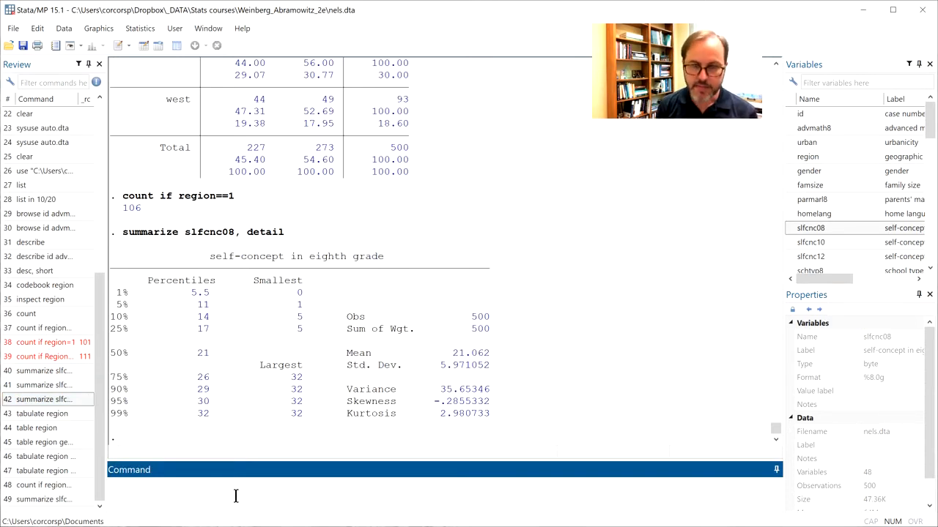
Try to tabulate region with the condition if sflcnc08>21.
{"action": "type", "text": "ta"}
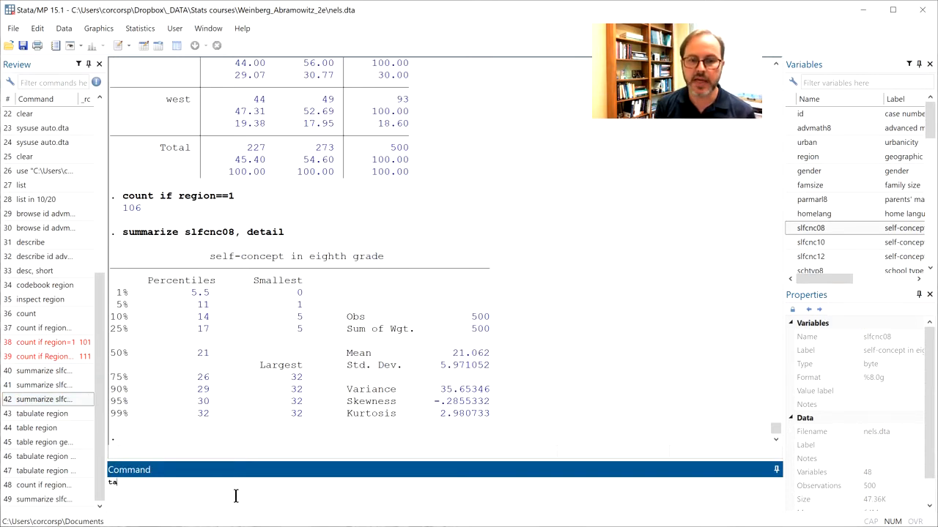
{"action": "type", "text": "bula"}
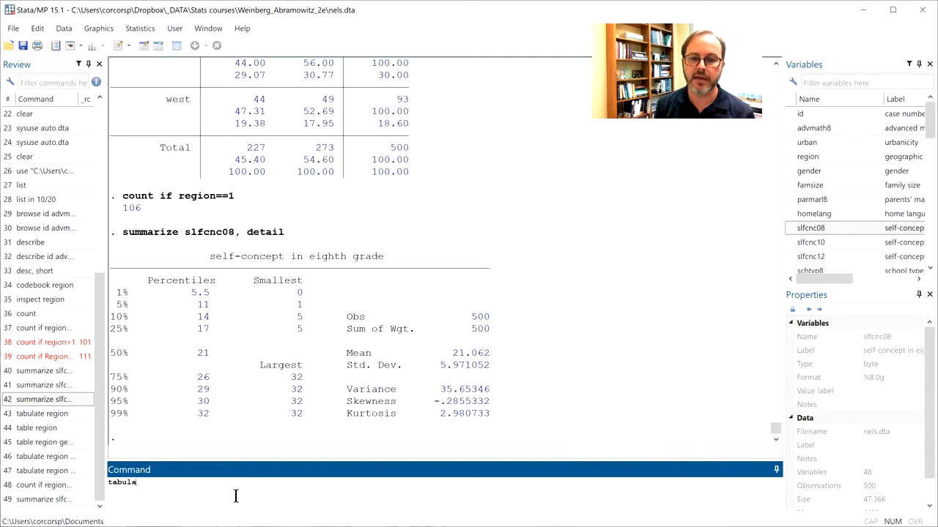
{"action": "type", "text": "te region"}
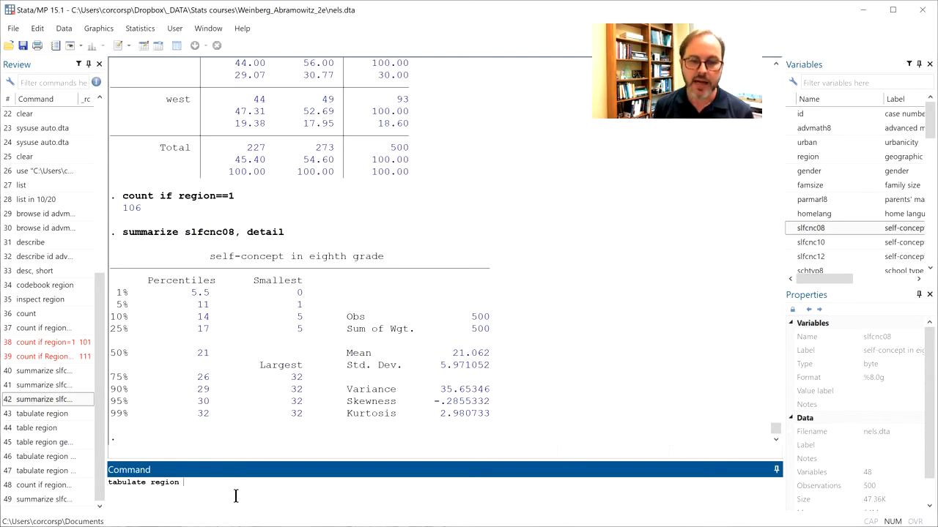
{"action": "type", "text": "if "}
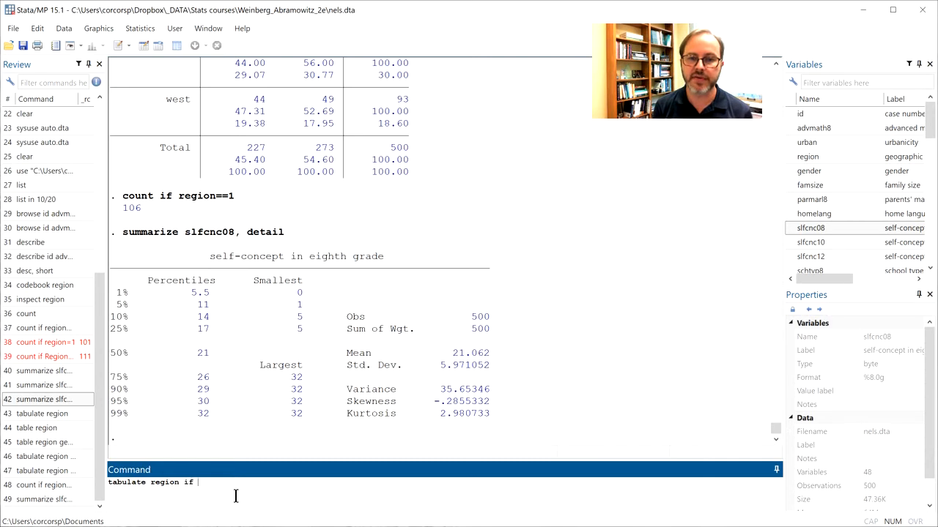
{"action": "type", "text": "sflcnc0"}
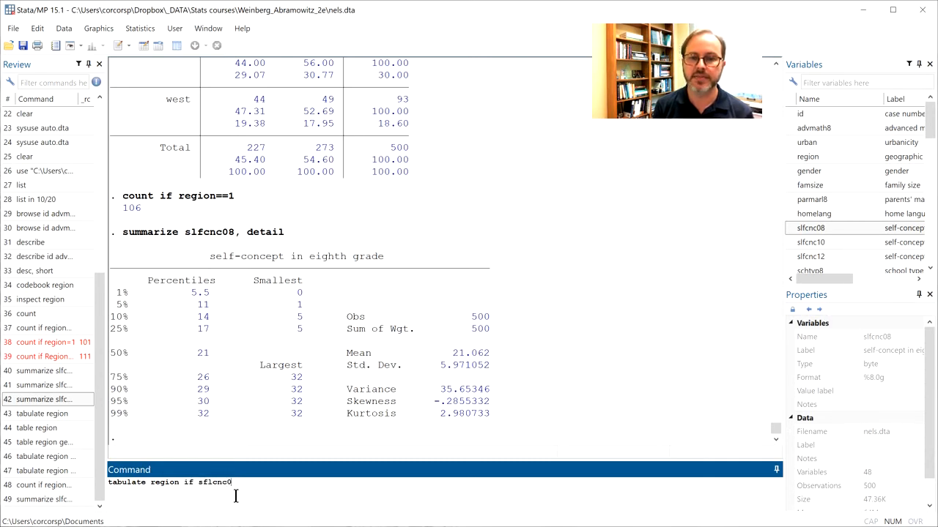
{"action": "type", "text": "8>"}
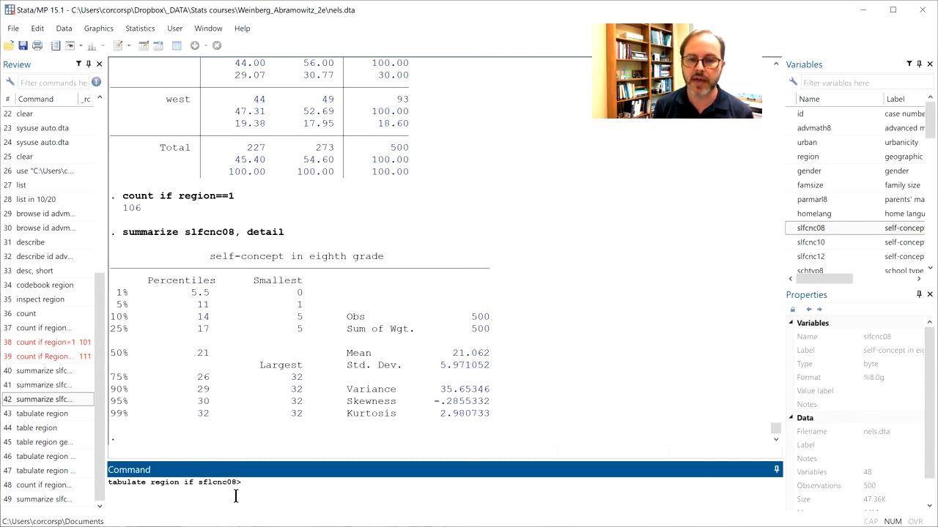
{"action": "type", "text": "21"}
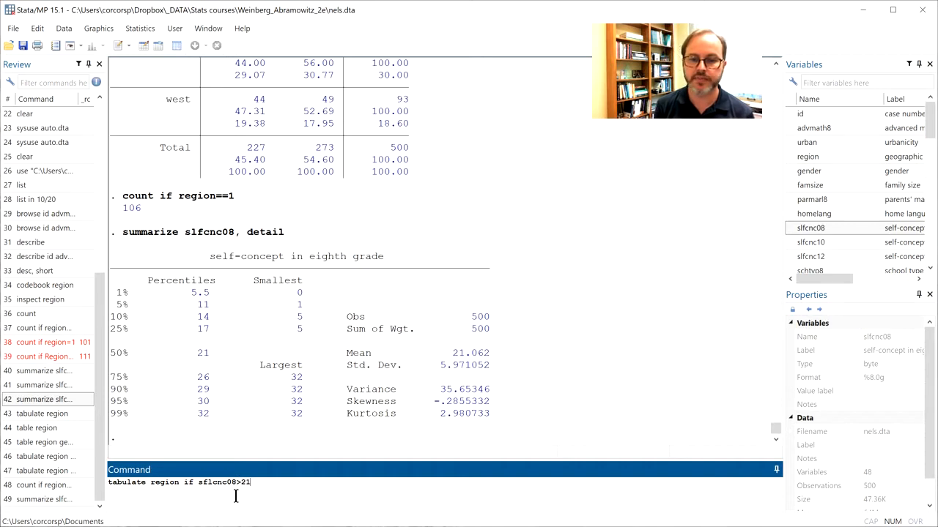
{"action": "key", "text": "Return"}
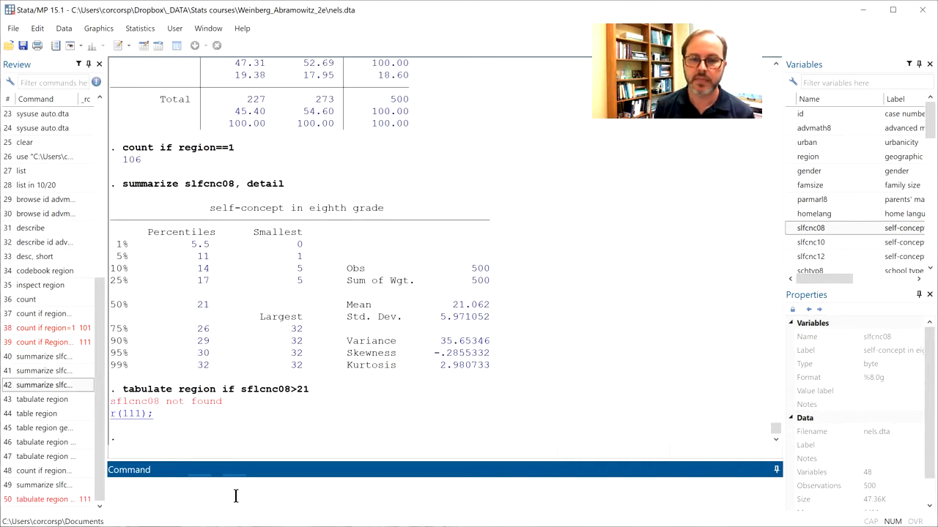
Correct the variable name in the recalled command, run tabulate region if slfcnc08>21, and highlight its if condition in the output.
{"action": "key", "text": "Page_Up"}
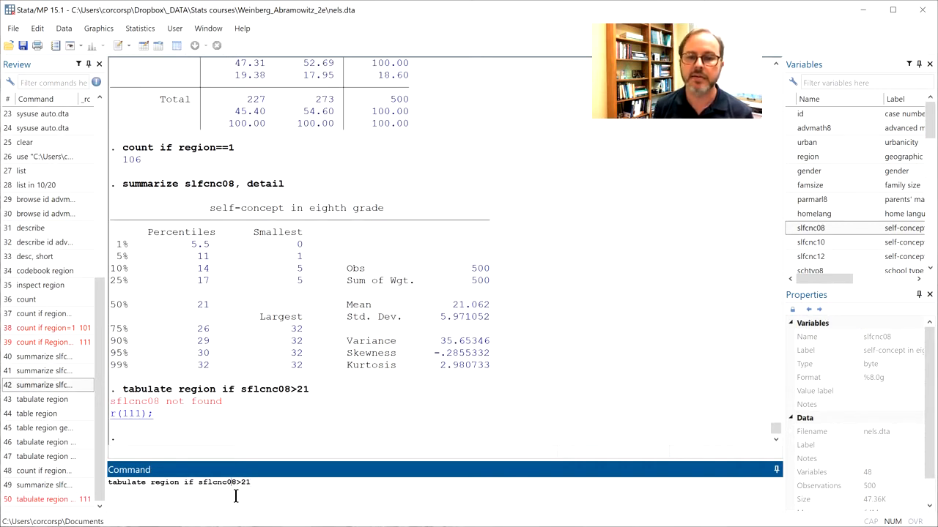
{"action": "key", "text": "Right"}
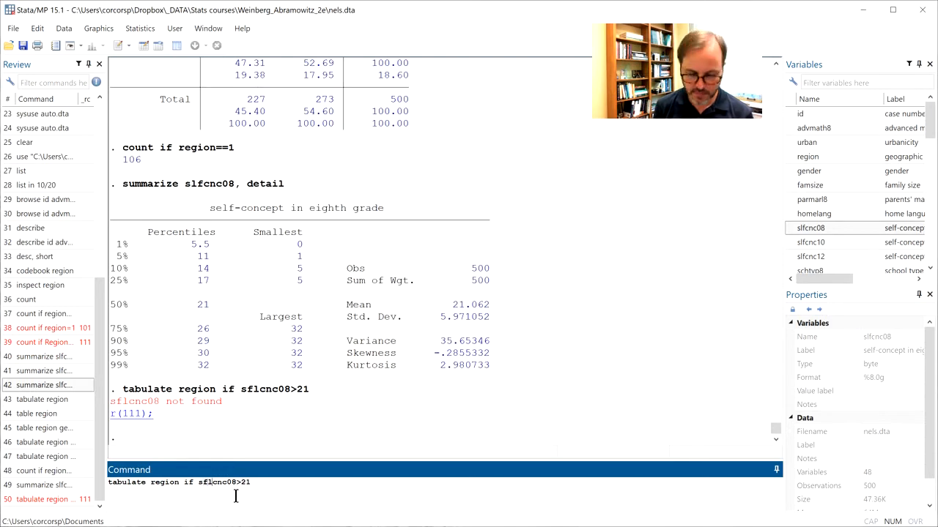
{"action": "key", "text": "BackSpace"}
{"action": "key", "text": "BackSpace"}
{"action": "type", "text": "lf"}
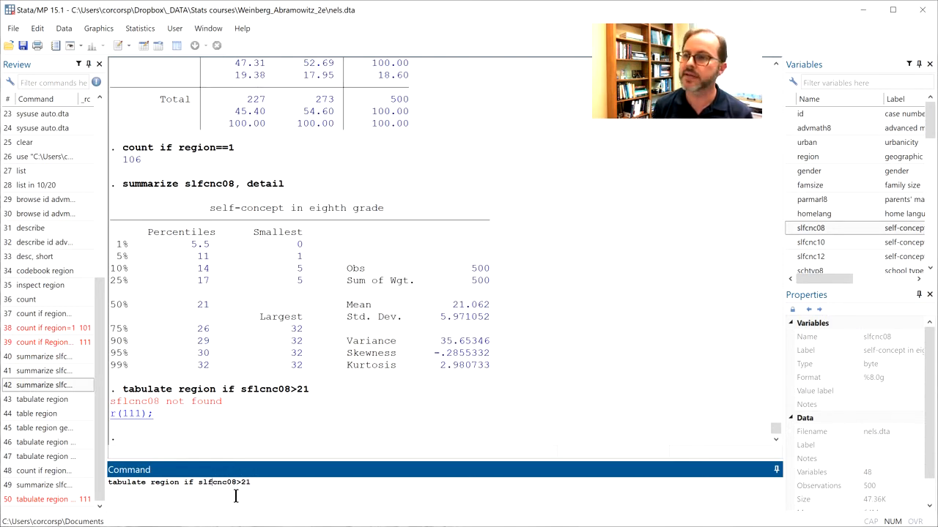
{"action": "key", "text": "Return"}
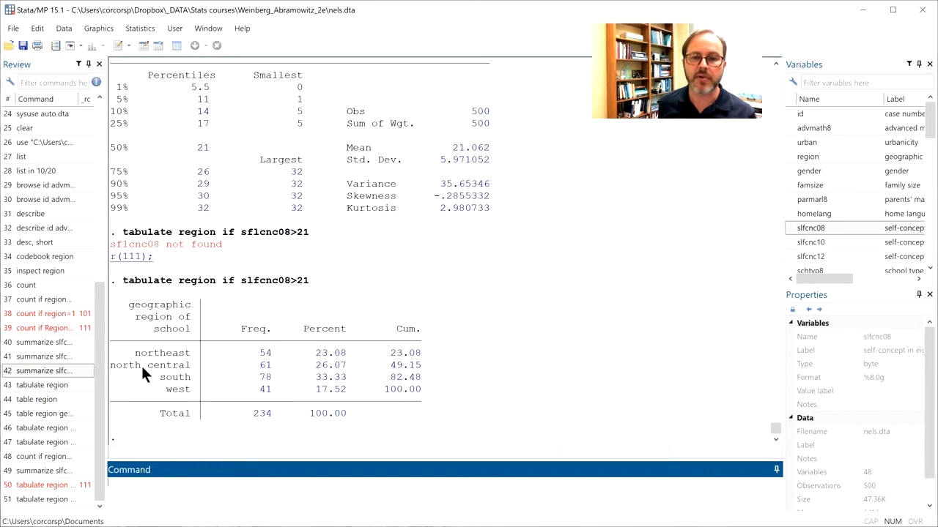
{"action": "left_click_drag", "start_coordinate": [222, 280], "coordinate": [315, 279]}
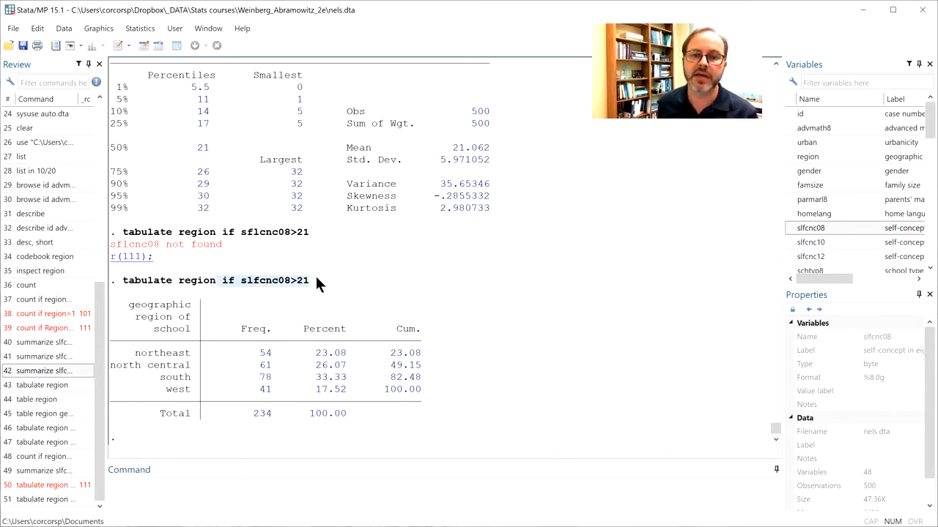
Recall the last tabulation and rerun it with the condition slfcnc08>=21.
{"action": "left_click", "coordinate": [258, 493]}
{"action": "key", "text": "Page_Up"}
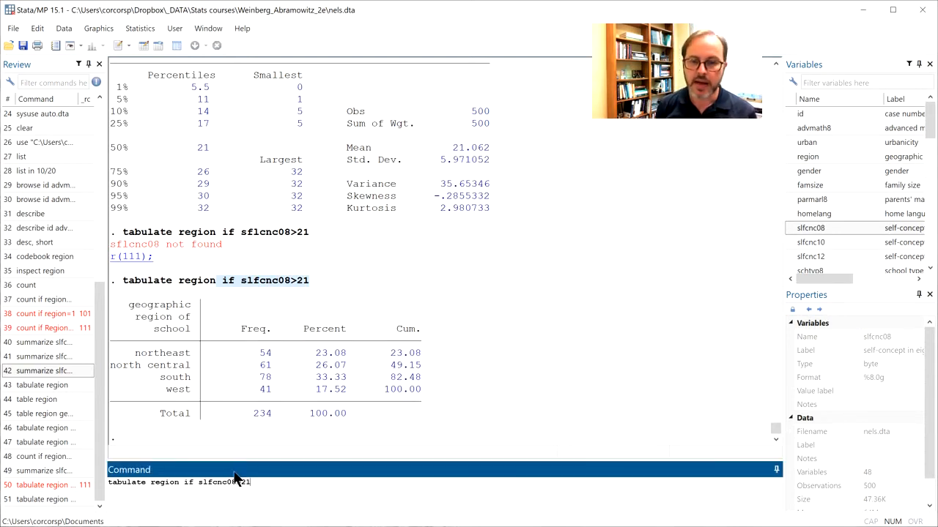
{"action": "key", "text": "Left"}
{"action": "key", "text": "Left"}
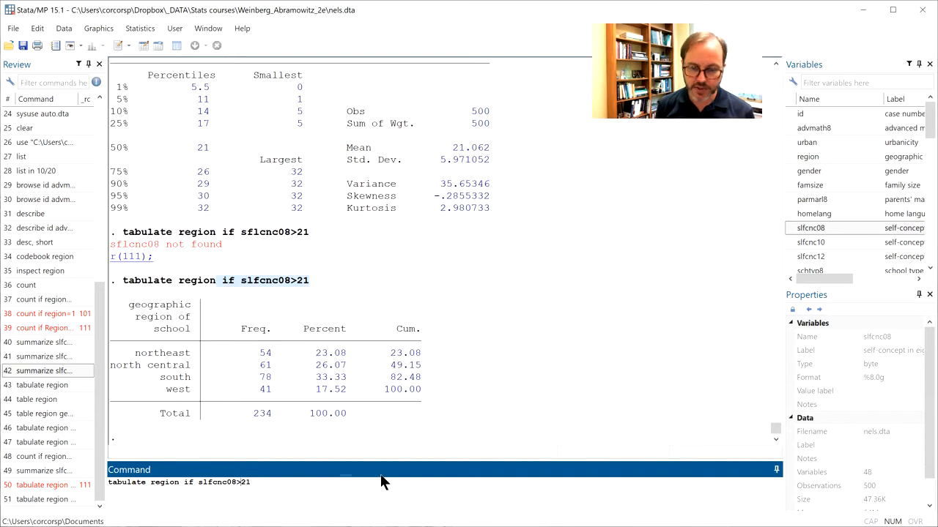
{"action": "type", "text": "="}
{"action": "key", "text": "Return"}
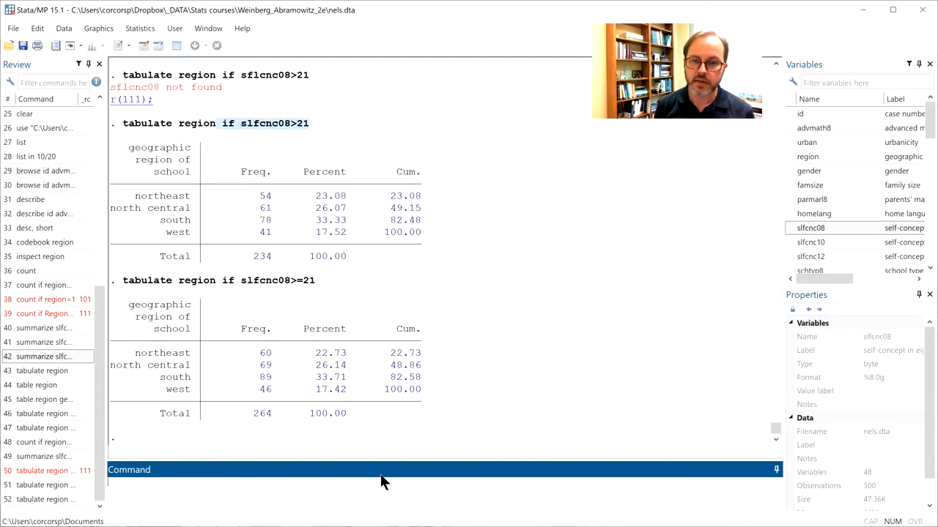
Recall the region tabulation and rerun it with the condition slfcnc08<=21.
{"action": "key", "text": "Page_Up"}
{"action": "key", "text": "BackSpace"}
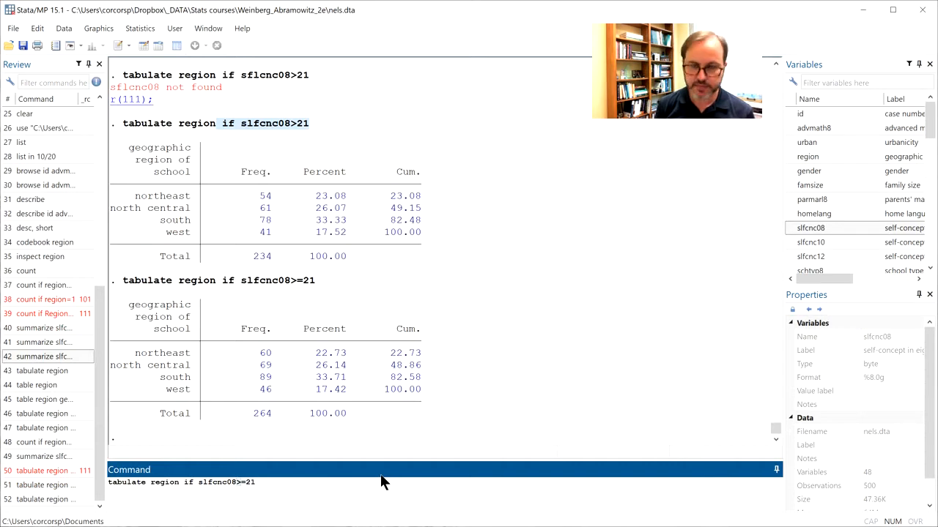
{"action": "type", "text": "<"}
{"action": "key", "text": "Return"}
Recall the region tabulation and rerun it with the strict condition slfcnc08<21.
{"action": "key", "text": "Page_Up"}
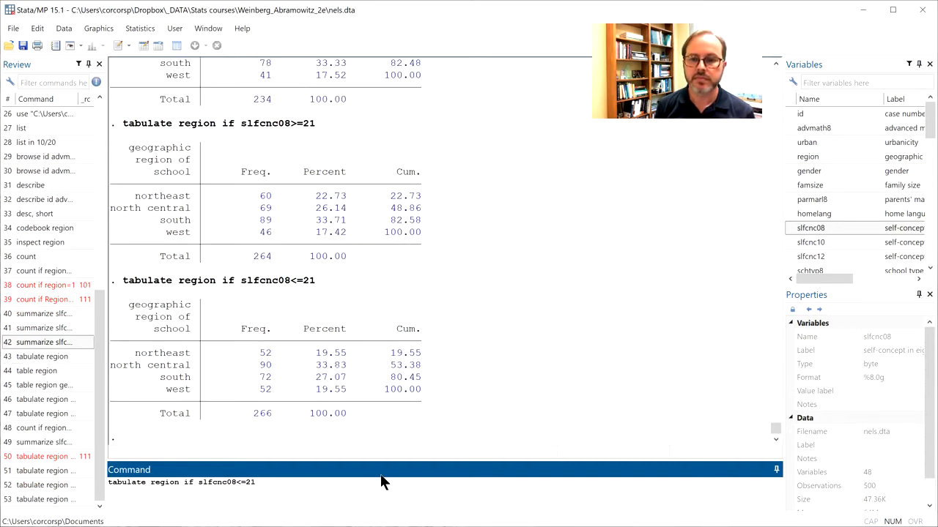
{"action": "key", "text": "Left"}
{"action": "key", "text": "BackSpace"}
{"action": "key", "text": "Return"}
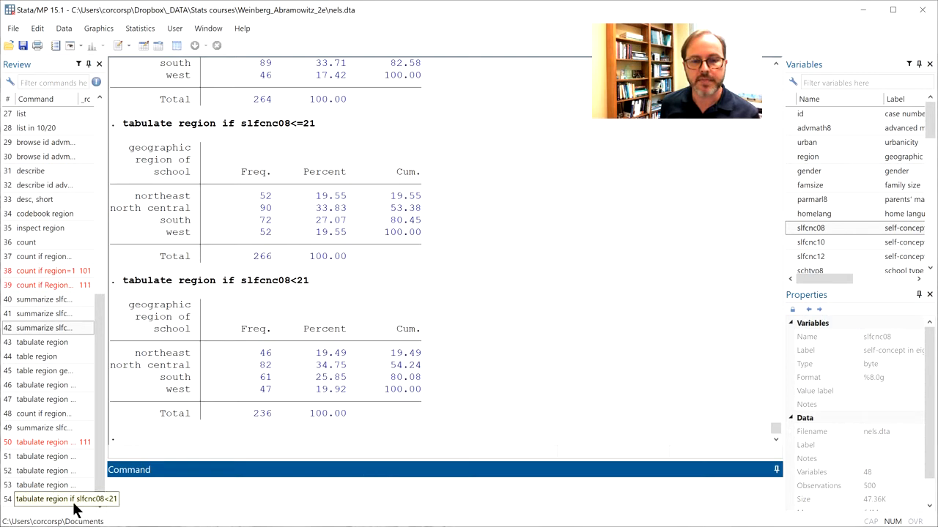
Reuse the detailed summarize command from the history, run it as summarize slfcnc08 if region~=1, detail, and highlight the number of observations.
{"action": "left_click", "coordinate": [34, 427]}
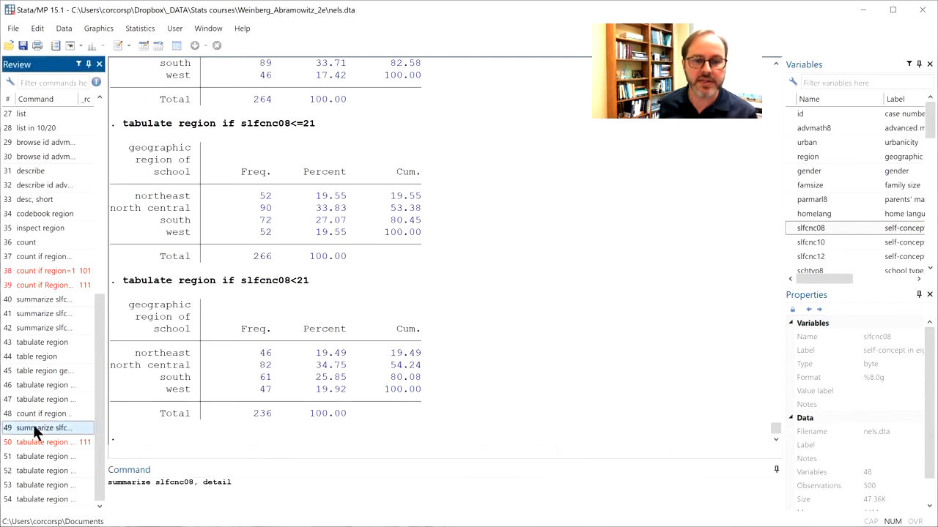
{"action": "left_click", "coordinate": [193, 489]}
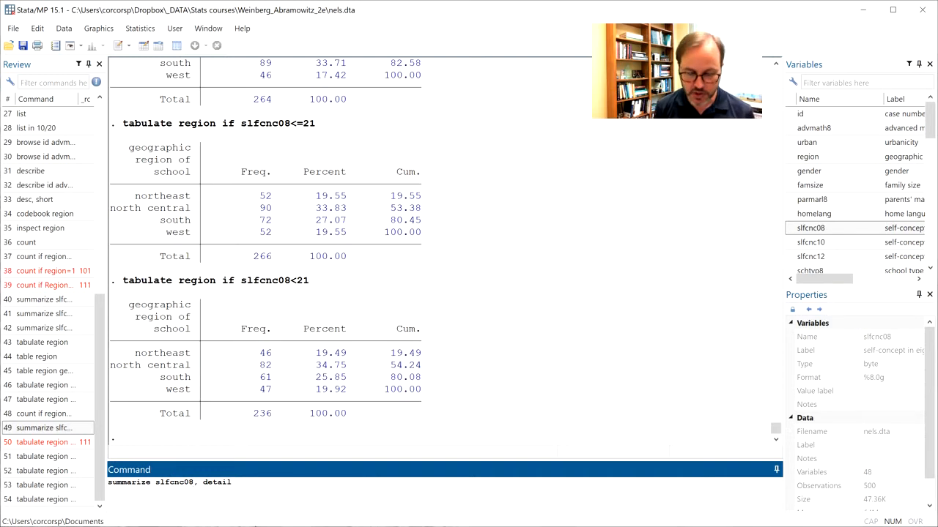
{"action": "type", "text": "i"}
{"action": "type", "text": "f r"}
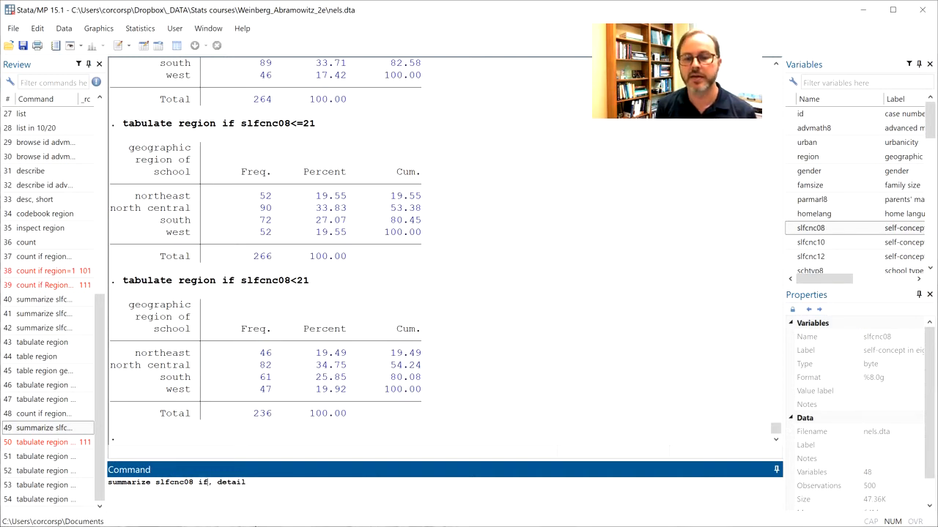
{"action": "type", "text": "egion~="}
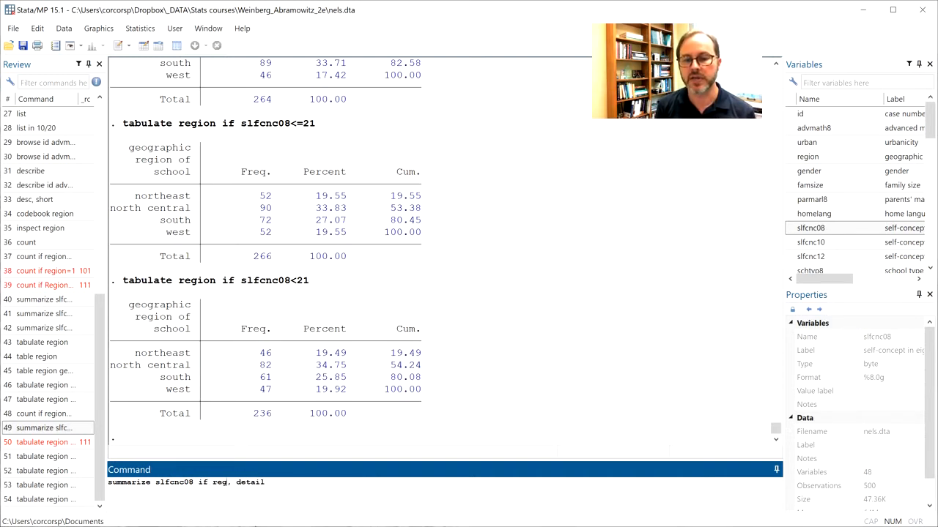
{"action": "type", "text": "1"}
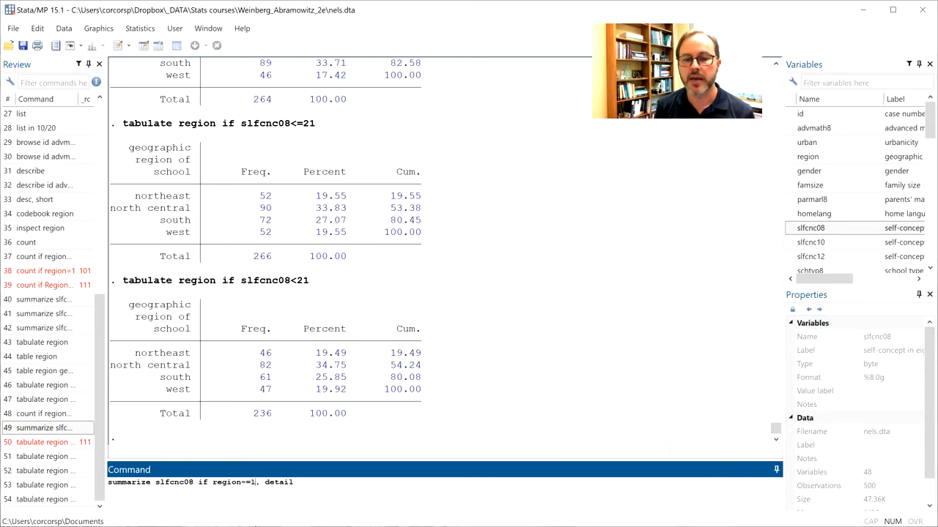
{"action": "key", "text": "Left"}
{"action": "key", "text": "Left"}
{"action": "key", "text": "Left"}
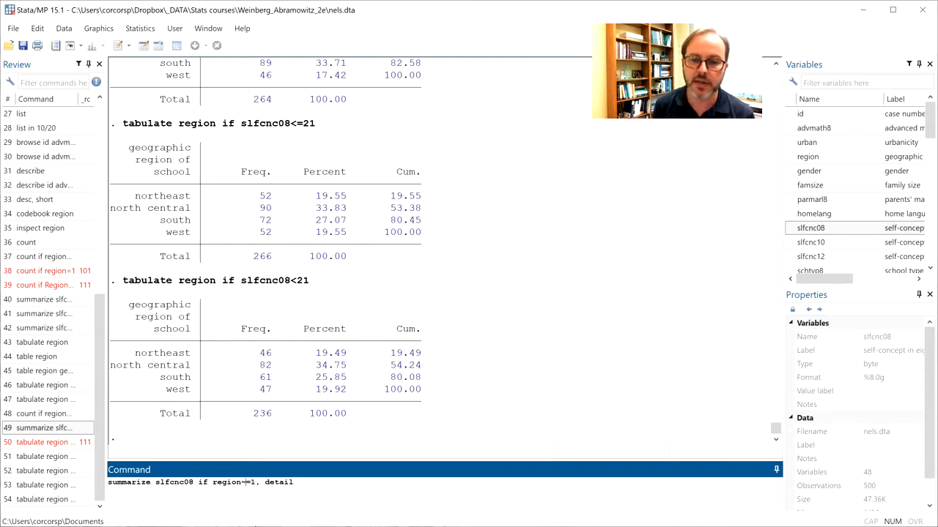
{"action": "key", "text": "Return"}
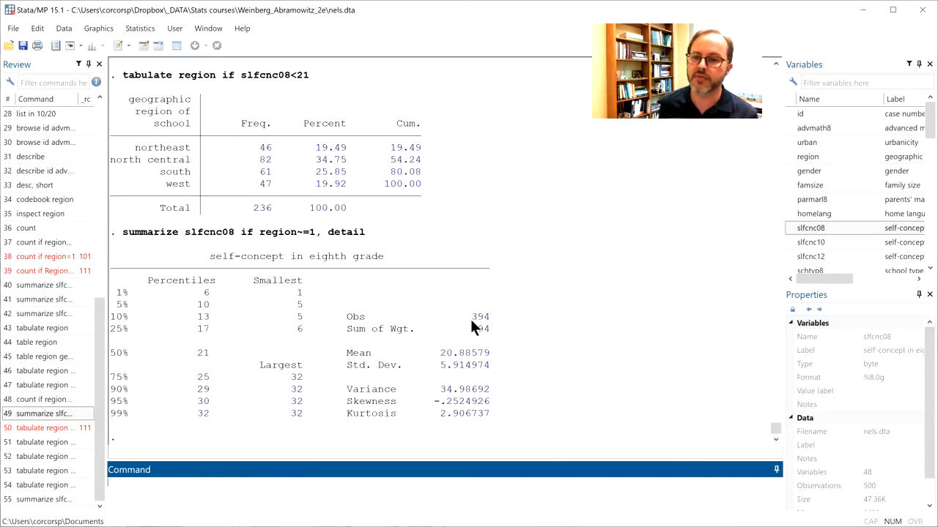
{"action": "left_click_drag", "start_coordinate": [471, 320], "coordinate": [502, 321]}
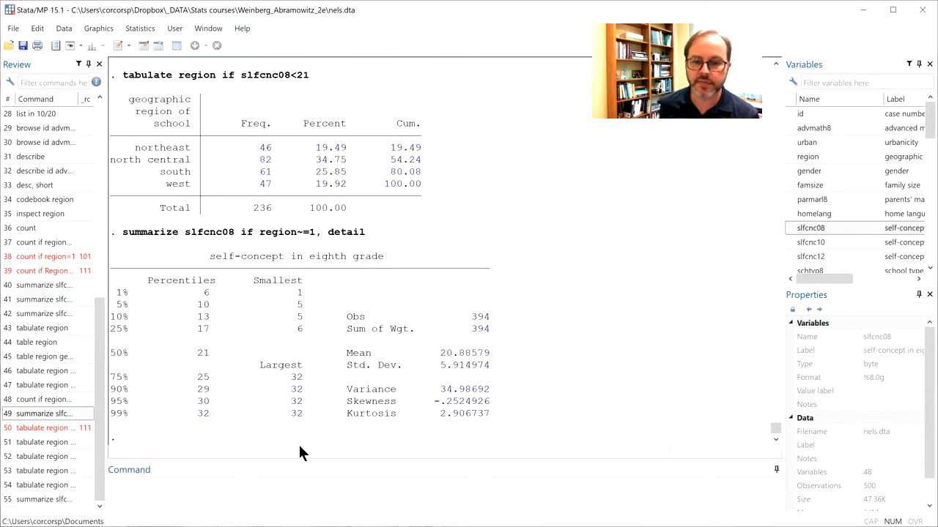
Recall the conditional summarize command and rerun it with the alternative not-equal operator, as region!=1.
{"action": "left_click", "coordinate": [285, 492]}
{"action": "key", "text": "Page_Up"}
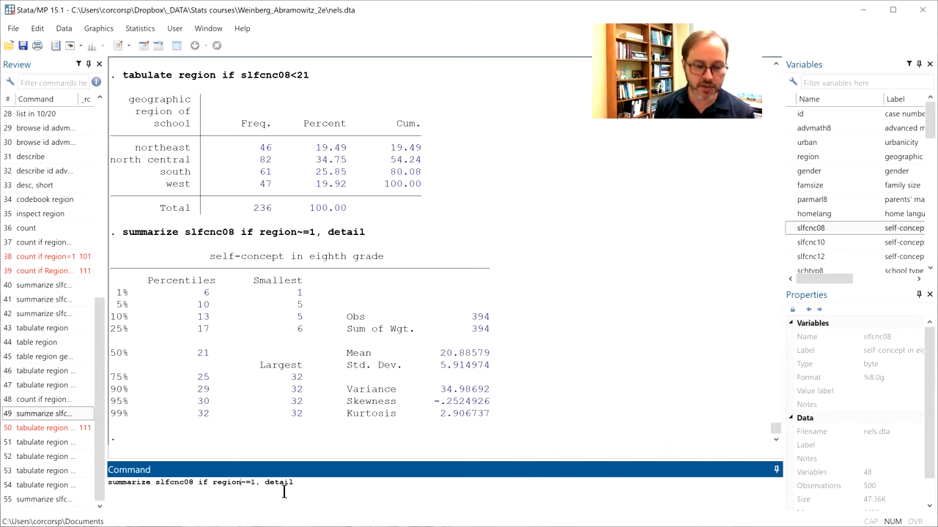
{"action": "key", "text": "Right"}
{"action": "key", "text": "BackSpace"}
{"action": "type", "text": "!"}
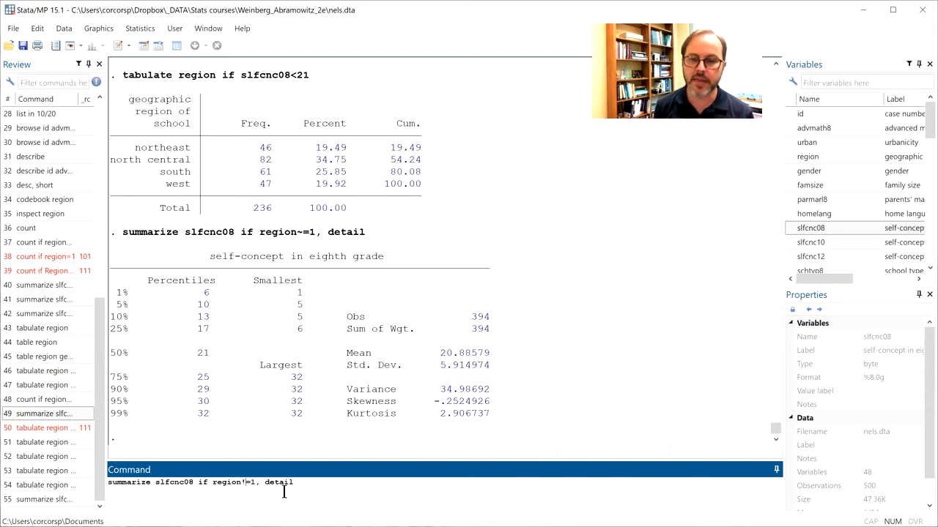
{"action": "key", "text": "Return"}
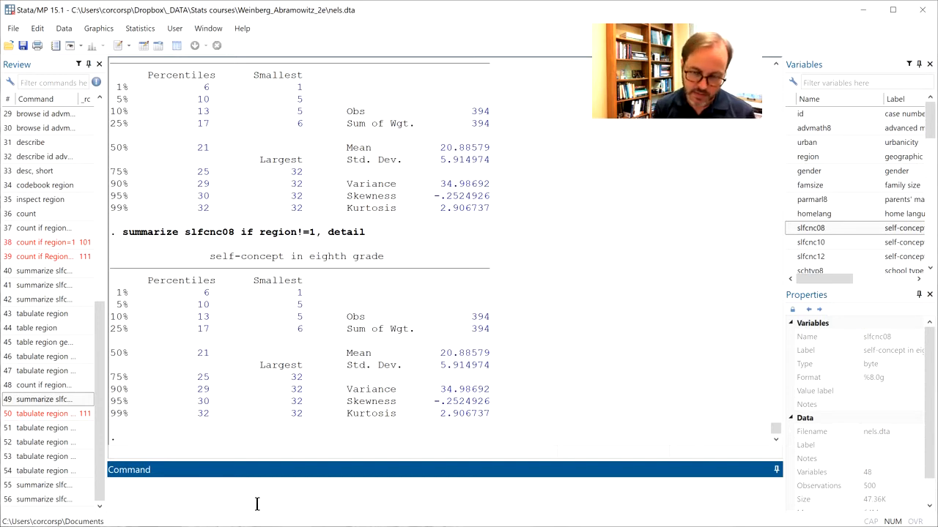
List id, urban, region and gender for the early observations using the condition _n<50, and review the listing from its start.
{"action": "type", "text": "list"}
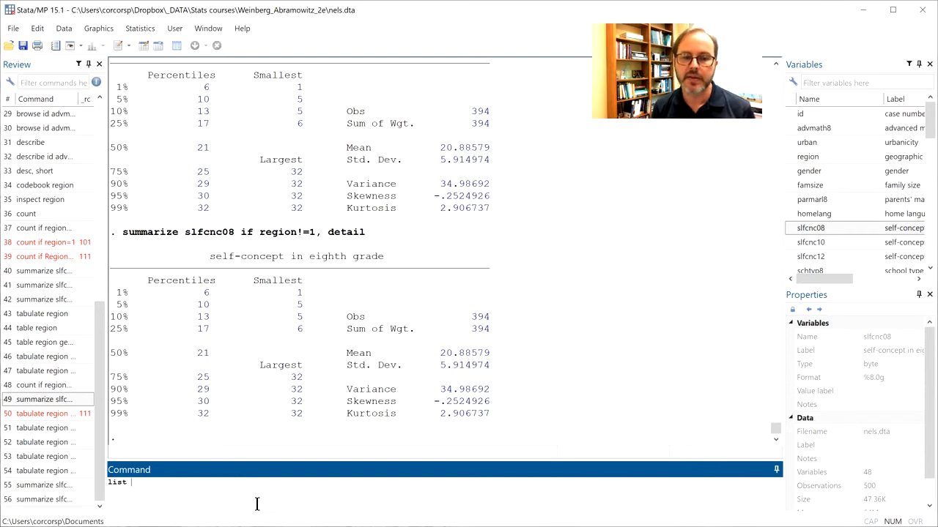
{"action": "type", "text": "id "}
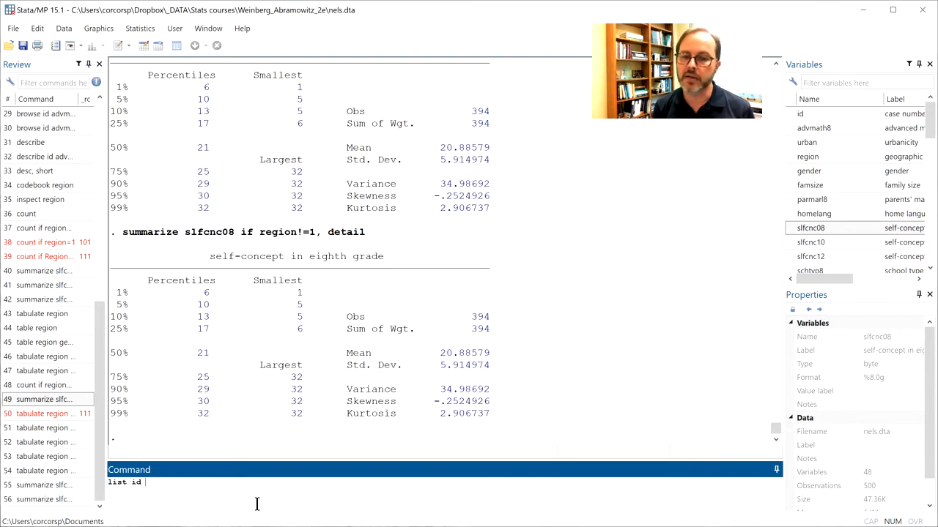
{"action": "type", "text": "urban regio"}
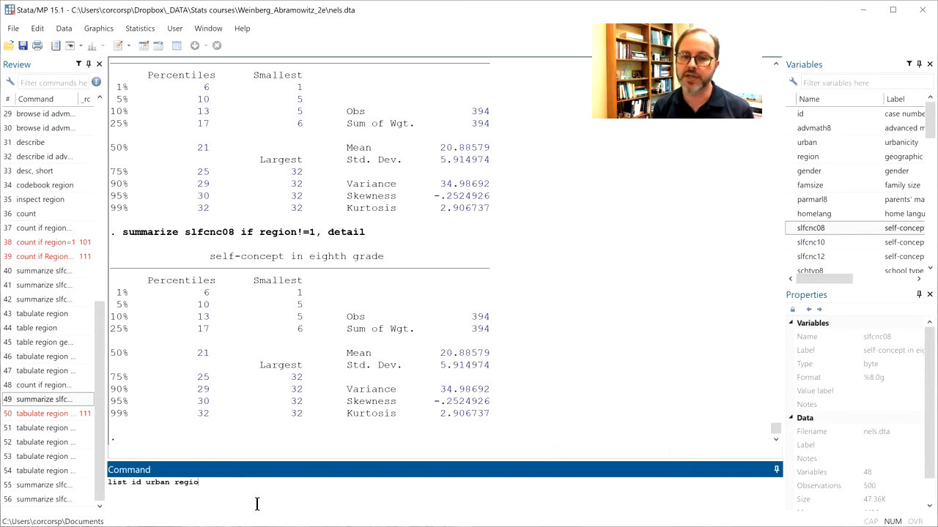
{"action": "type", "text": "n gender if"}
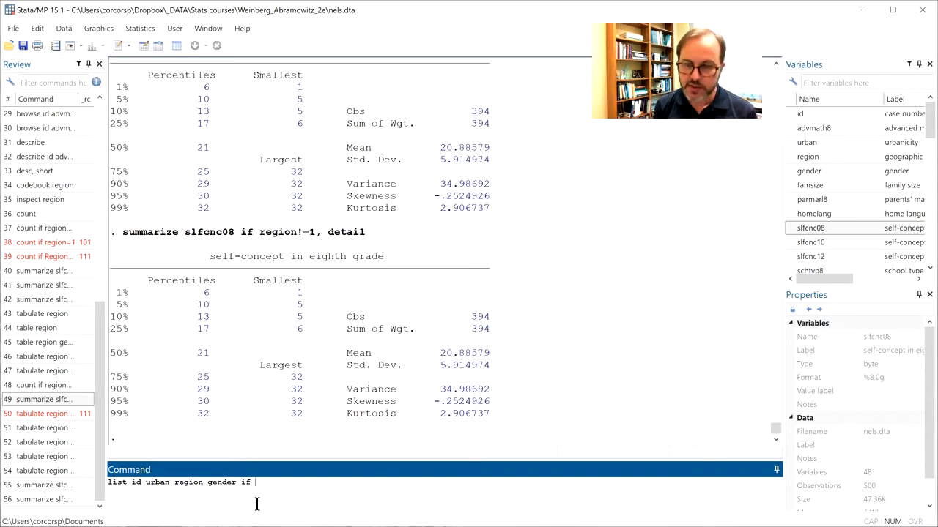
{"action": "type", "text": "_n<"}
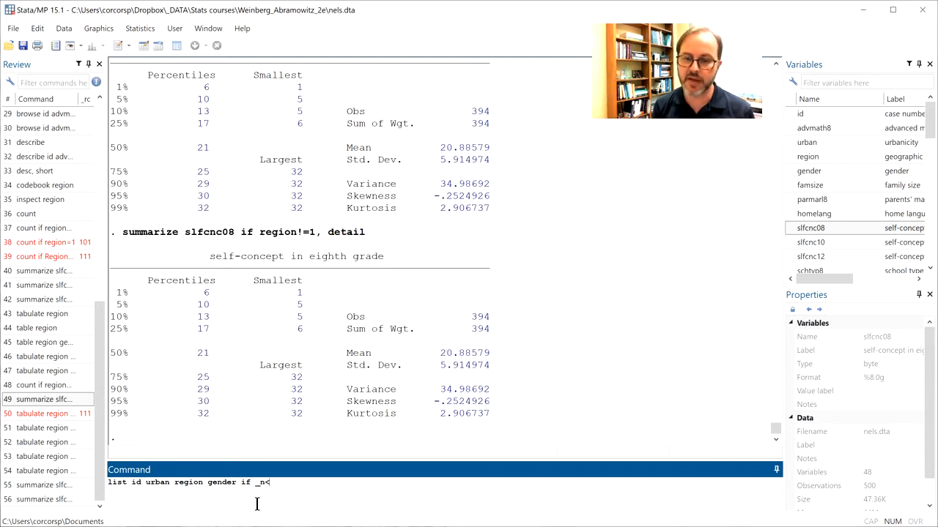
{"action": "type", "text": "50"}
{"action": "key", "text": "Return"}
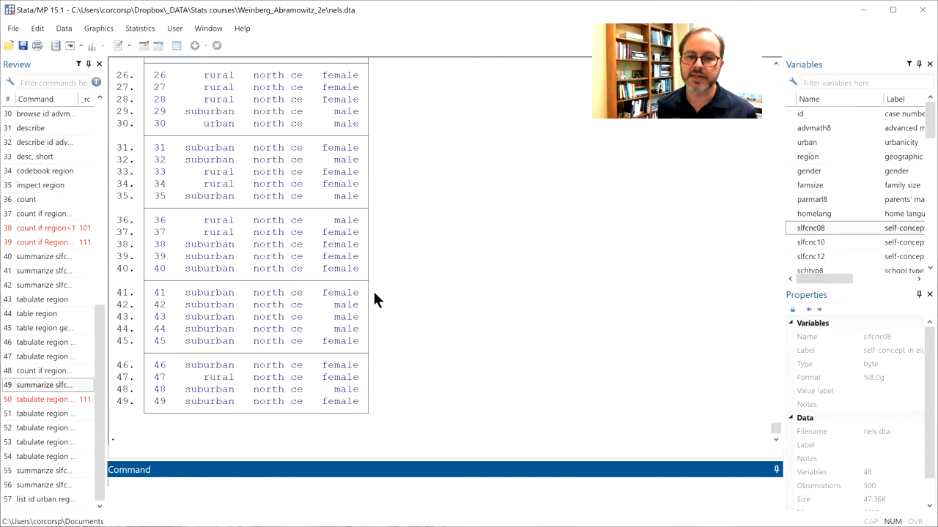
{"action": "scroll", "coordinate": [443, 344], "scroll_direction": "up", "scroll_amount": 15}
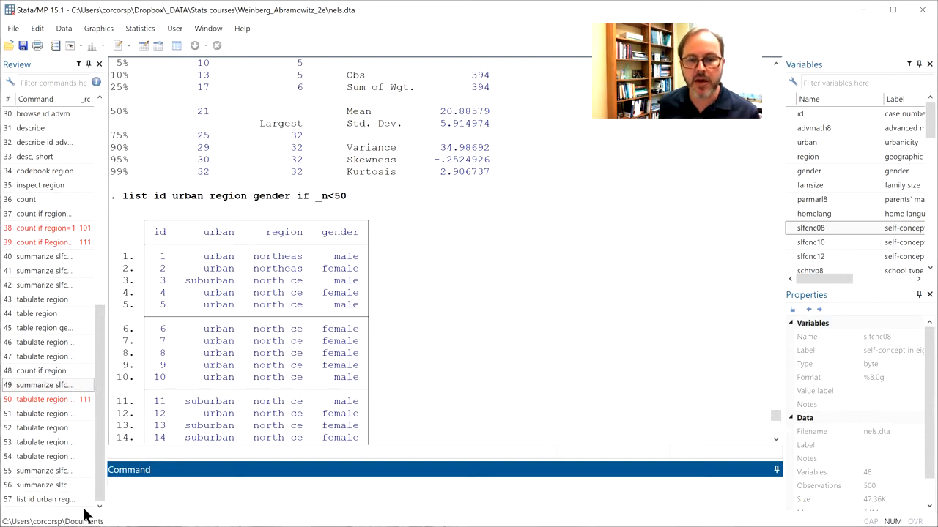
Reuse the region~=1 summarize command from the history and run it as summarize slfcnc08 if (region==1 | region==2), detail.
{"action": "left_click", "coordinate": [51, 476]}
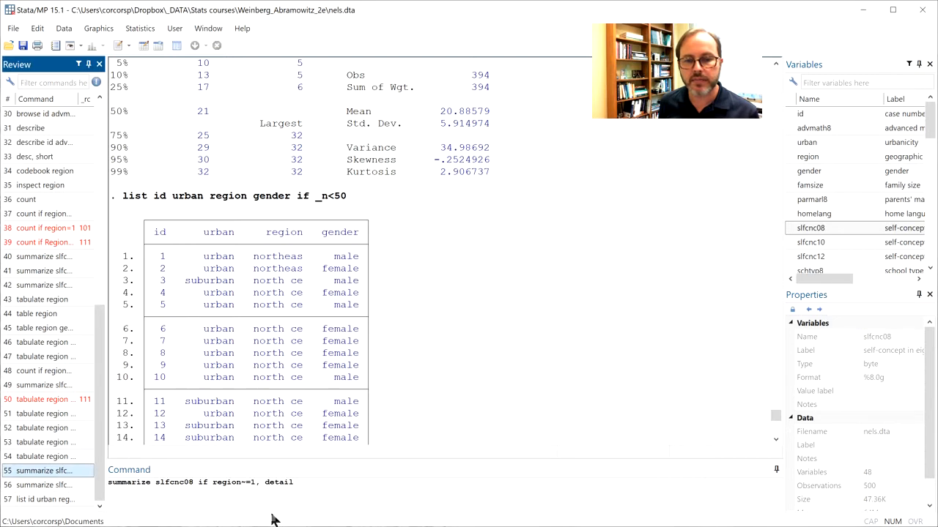
{"action": "left_click", "coordinate": [213, 483]}
{"action": "left_click", "coordinate": [210, 483]}
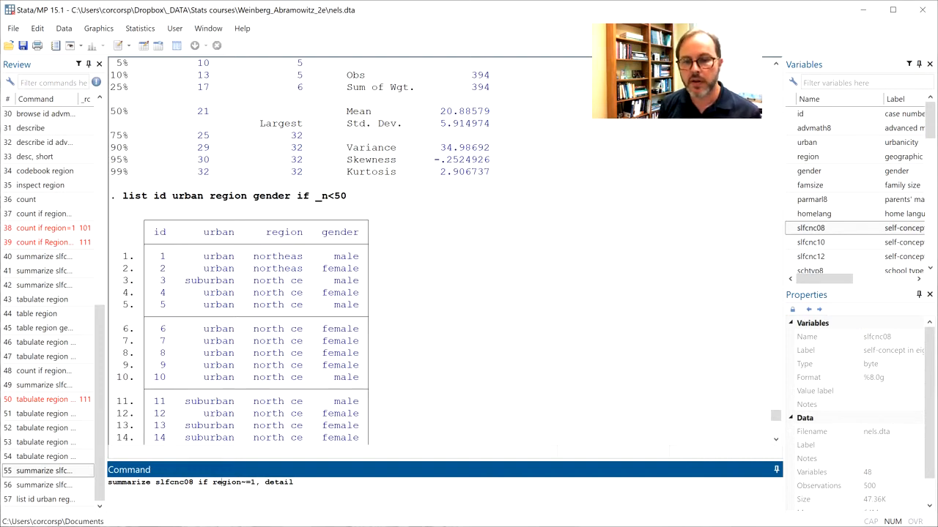
{"action": "key", "text": "Right"}
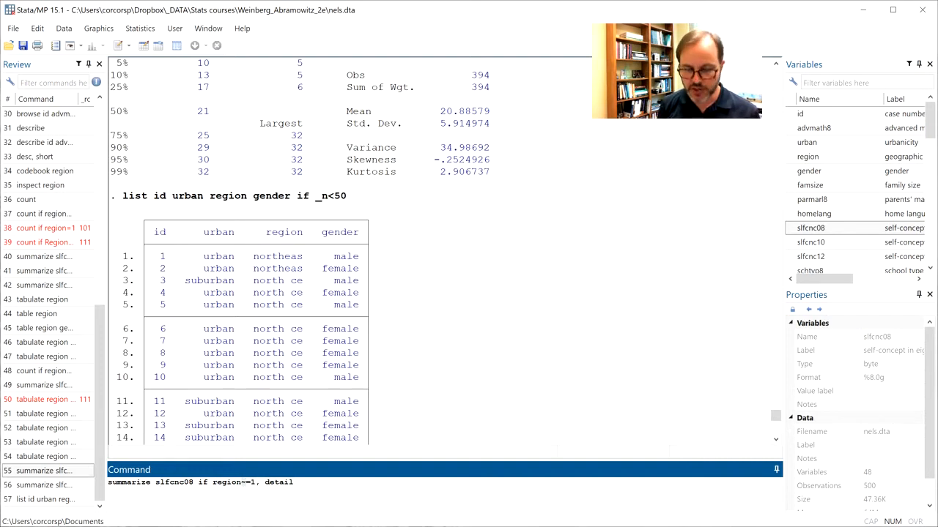
{"action": "key", "text": "BackSpace"}
{"action": "type", "text": "=1"}
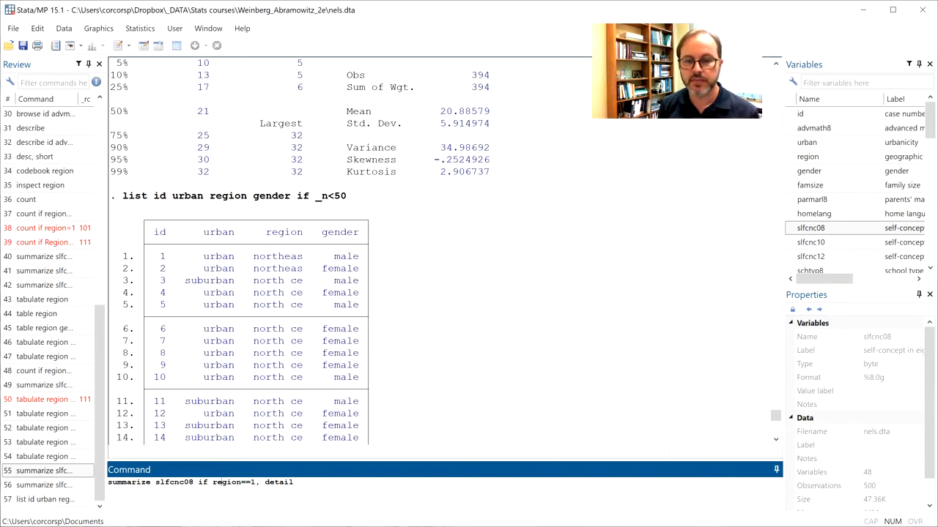
{"action": "type", "text": " | r"}
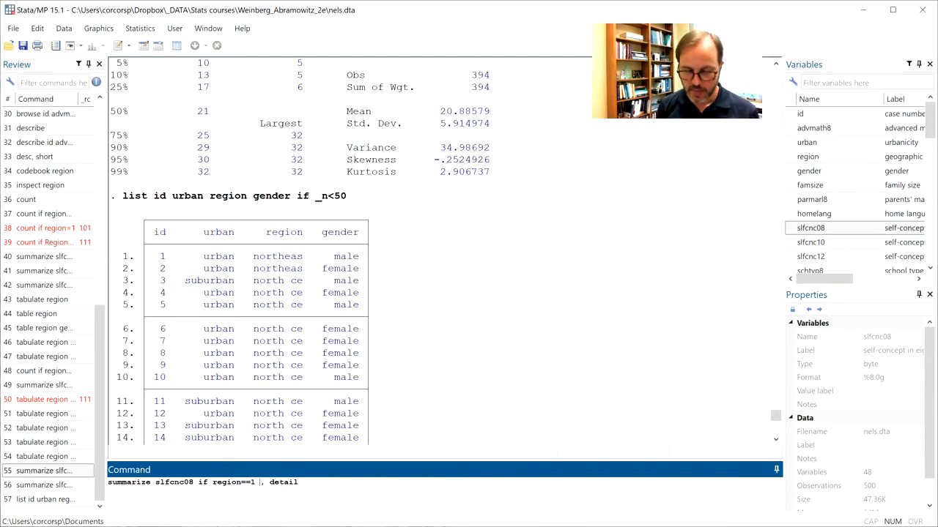
{"action": "type", "text": "egion==2"}
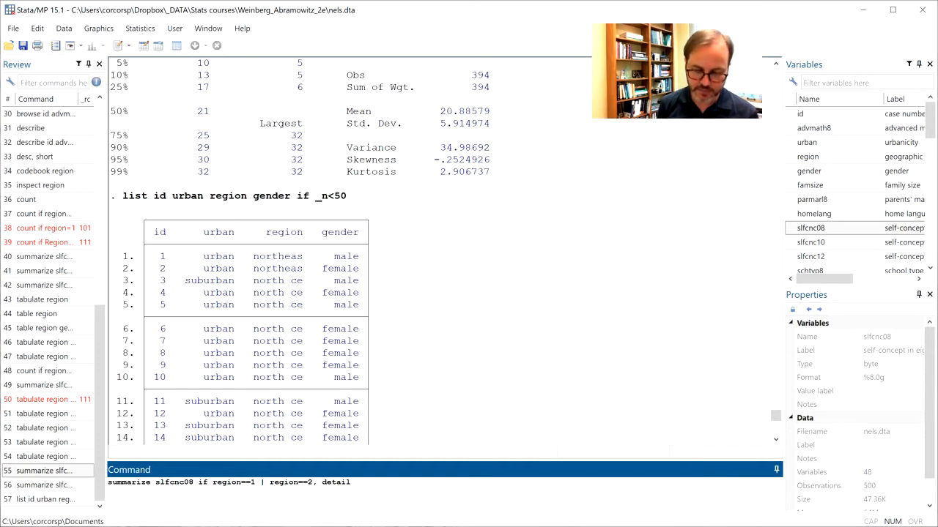
{"action": "type", "text": "("}
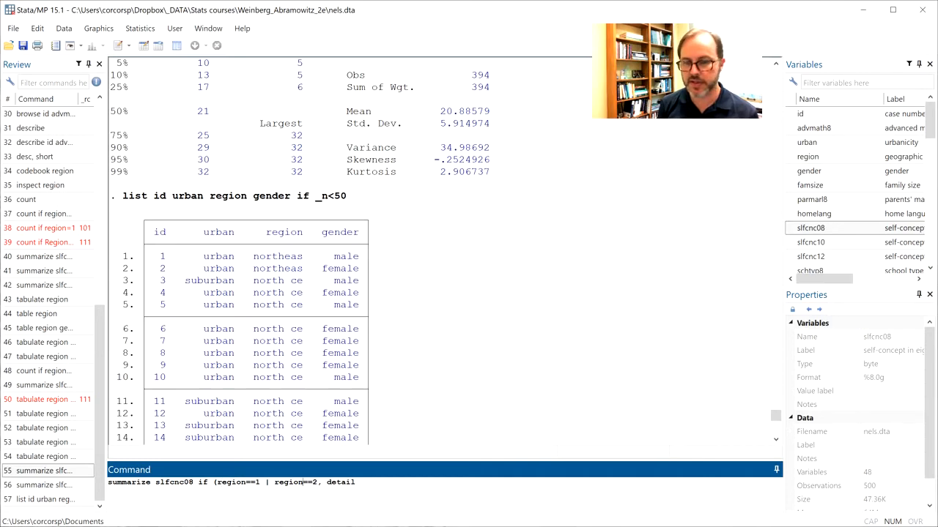
{"action": "type", "text": ")"}
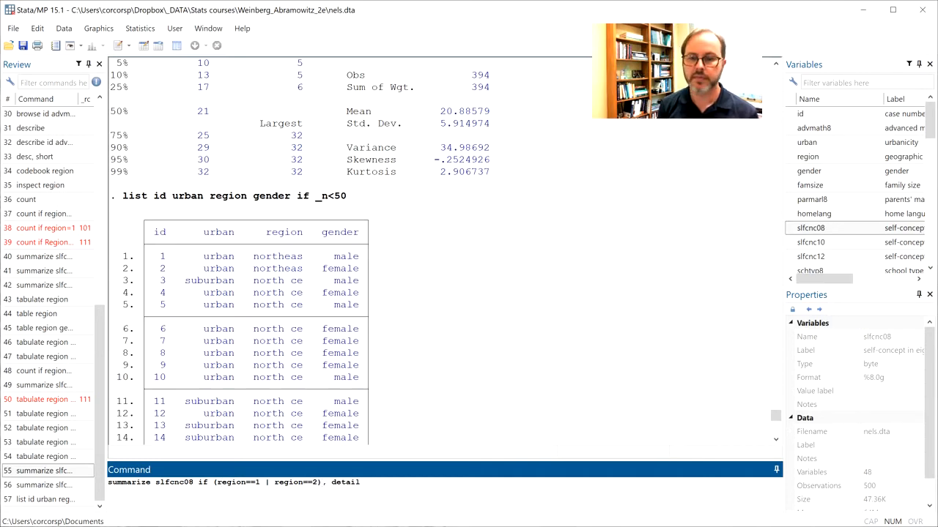
{"action": "key", "text": "Return"}
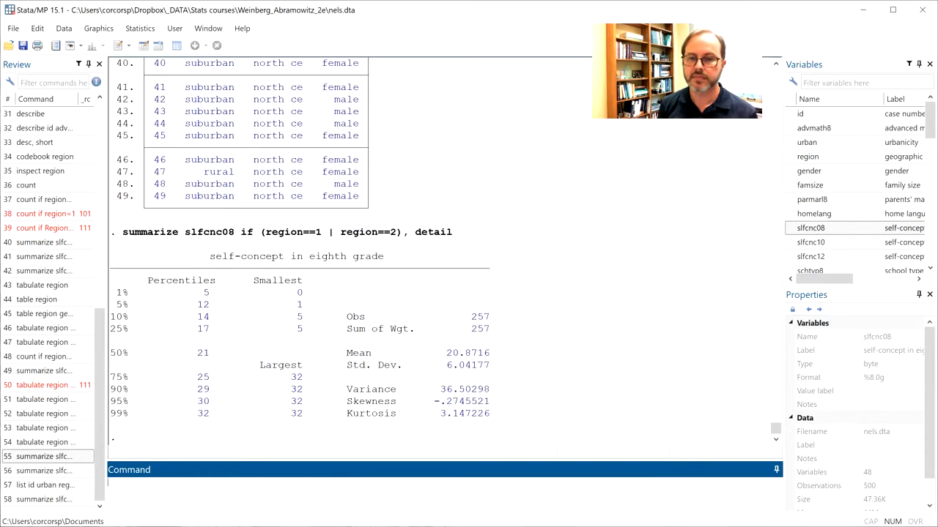
Recall the conditional summarize command, run it with the and-condition (region==1 & slfcnc08>21), and examine the observation count and standard deviation.
{"action": "key", "text": "Page_Up"}
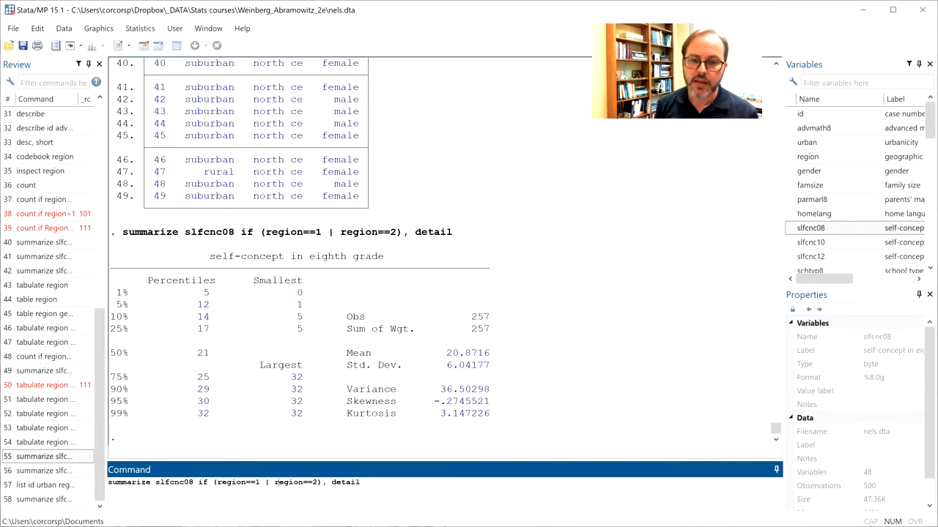
{"action": "left_click", "coordinate": [266, 482]}
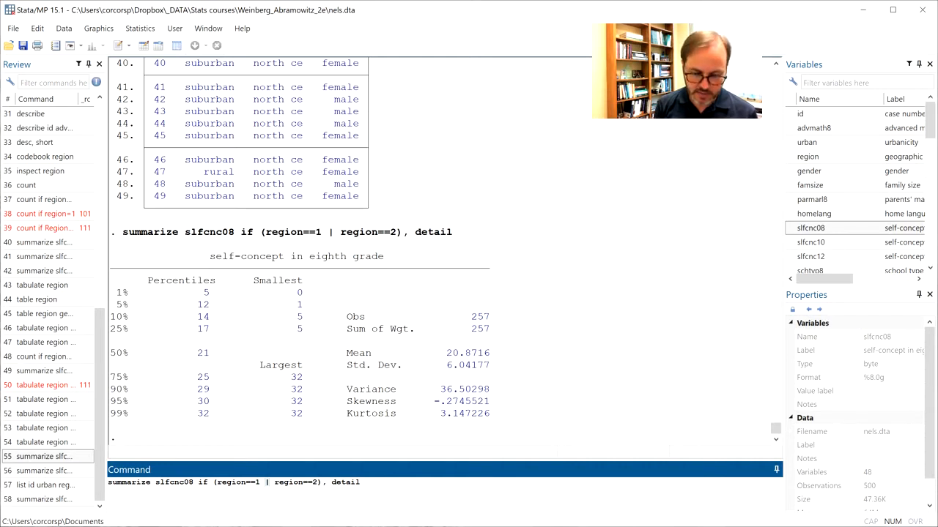
{"action": "key", "text": "Delete"}
{"action": "type", "text": "&"}
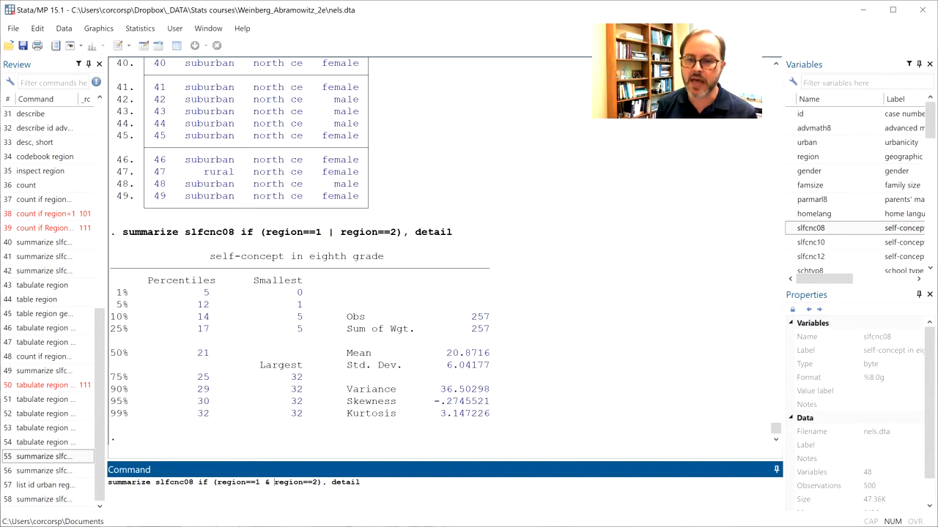
{"action": "left_click_drag", "start_coordinate": [275, 483], "coordinate": [303, 482]}
{"action": "type", "text": "slfco"}
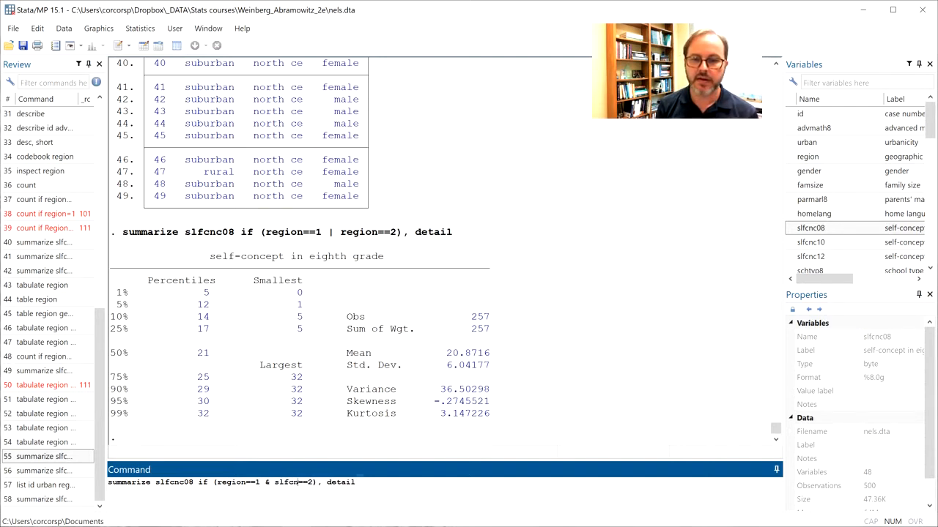
{"action": "type", "text": "c08"}
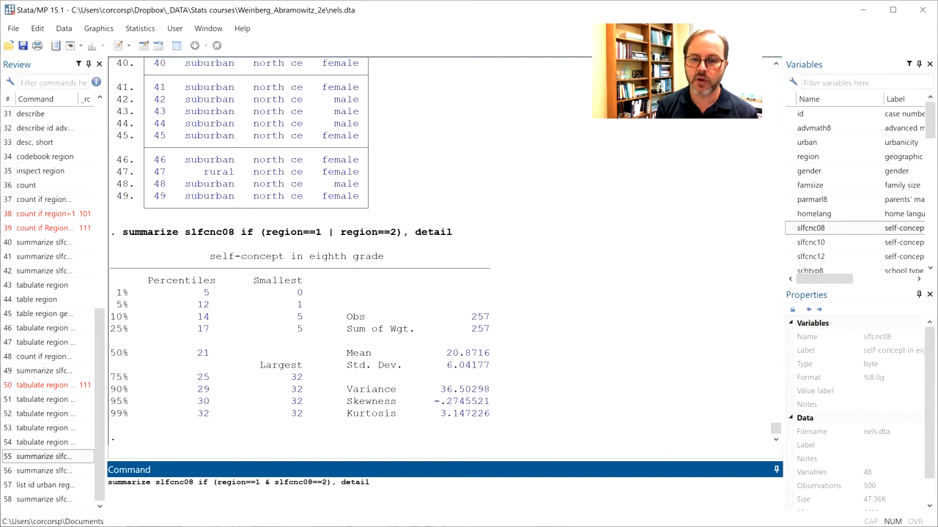
{"action": "type", "text": ">21"}
{"action": "key", "text": "Delete"}
{"action": "key", "text": "Delete"}
{"action": "key", "text": "Delete"}
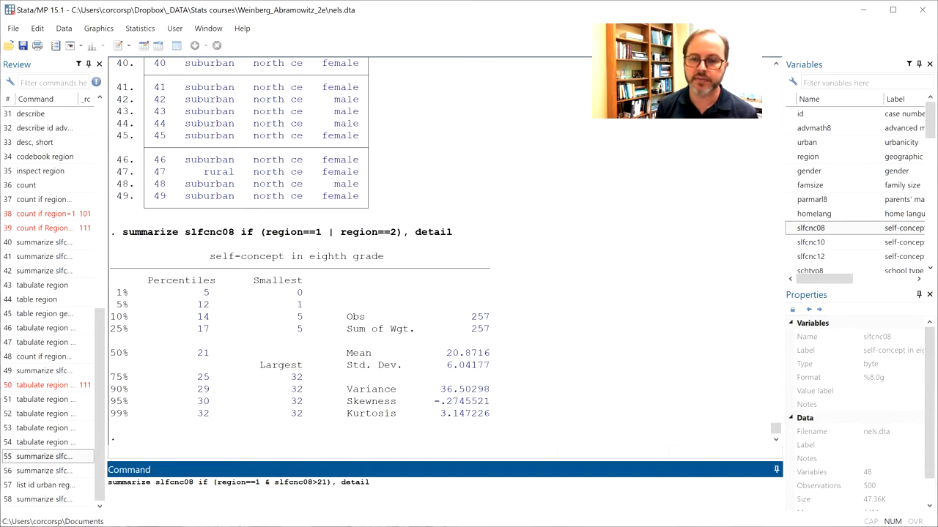
{"action": "key", "text": "Return"}
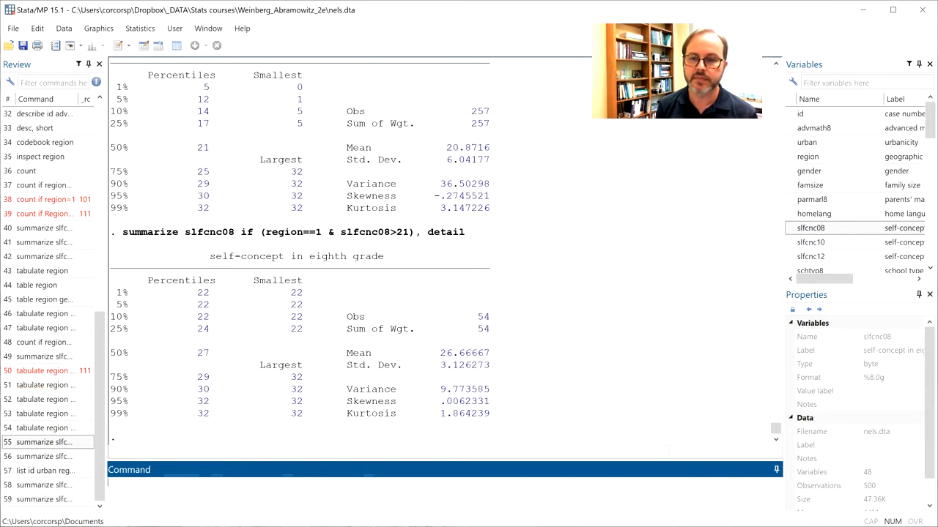
{"action": "left_click", "coordinate": [469, 321]}
{"action": "left_click", "coordinate": [474, 367]}
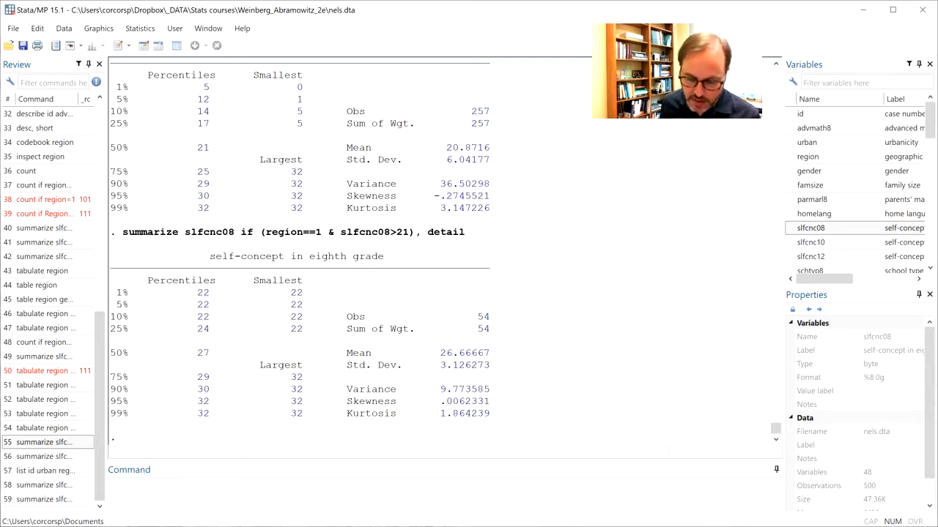
{"action": "left_click", "coordinate": [141, 484]}
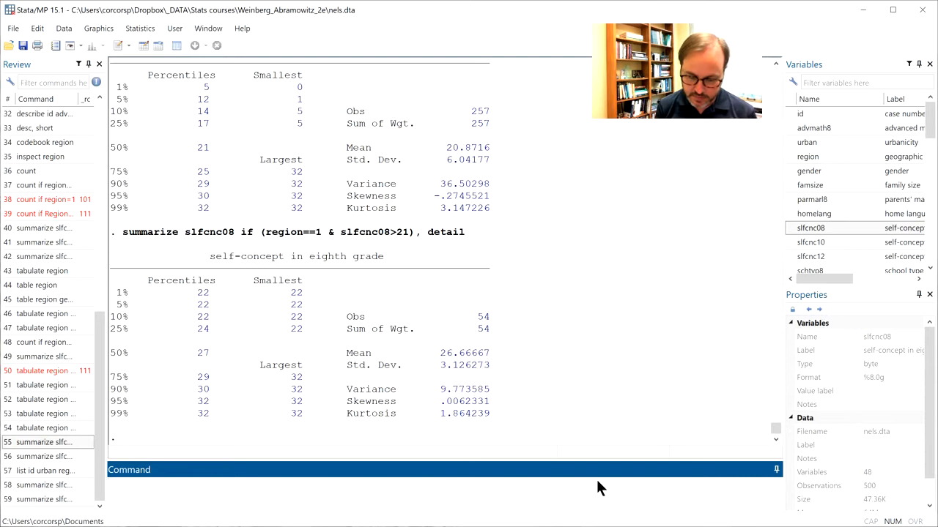
{"action": "type", "text": "sum"}
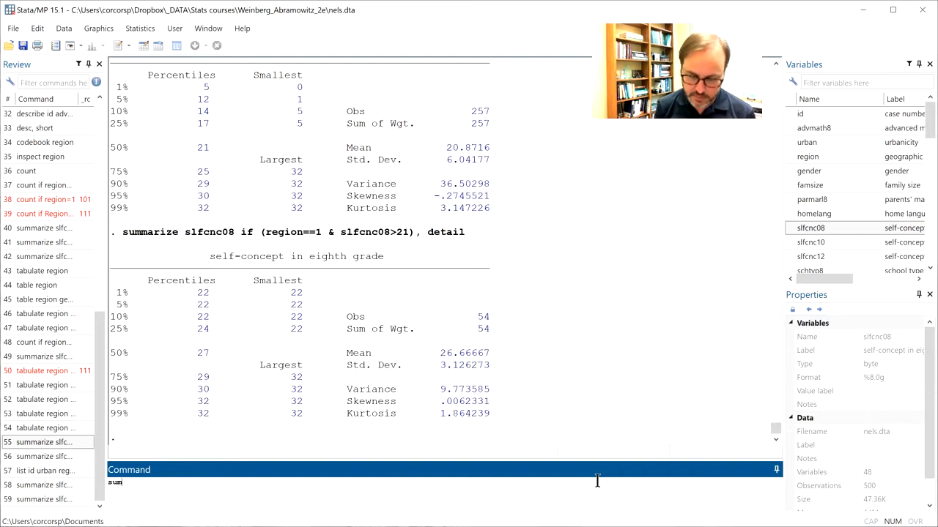
{"action": "key", "text": "ctrl+a"}
{"action": "key", "text": "BackSpace"}
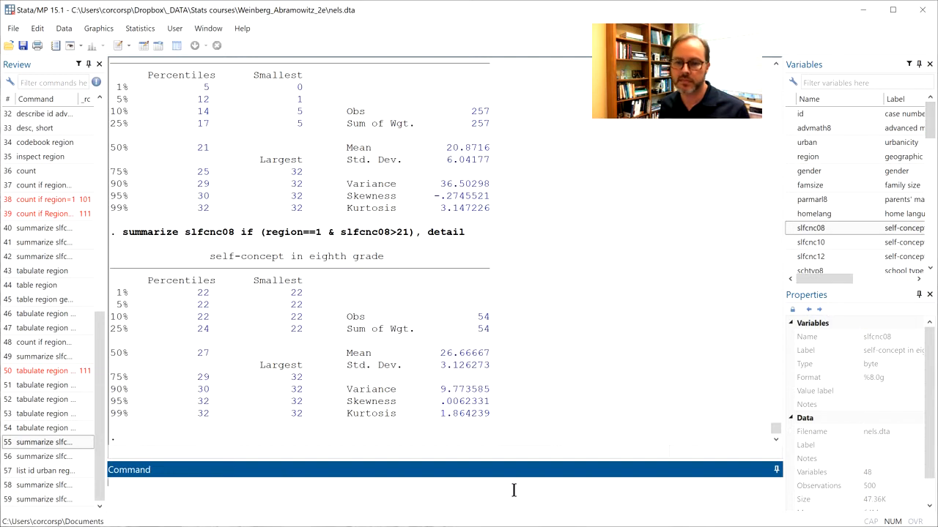
Run nmissing to count missing values across all variables, and rerun the two latest detailed summarize commands from the history.
{"action": "type", "text": "nmissing"}
{"action": "key", "text": "Return"}
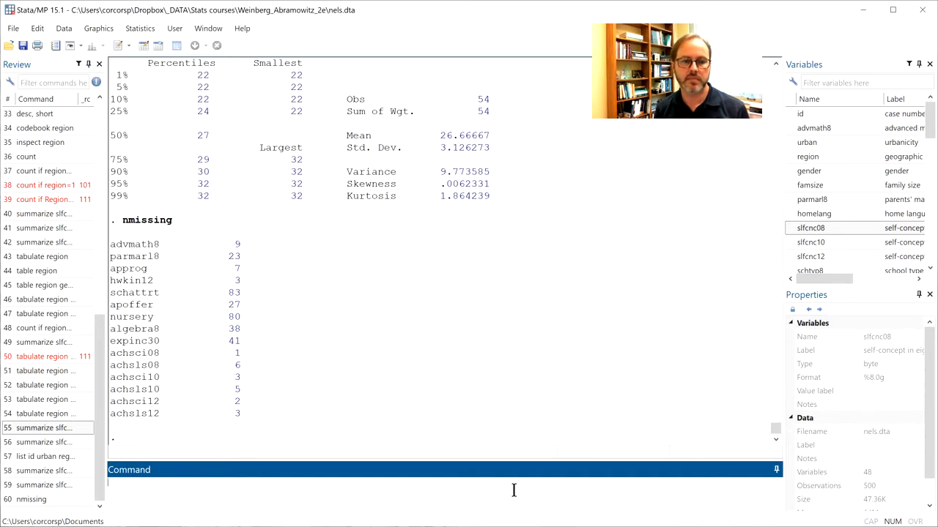
{"action": "double_click", "coordinate": [53, 484]}
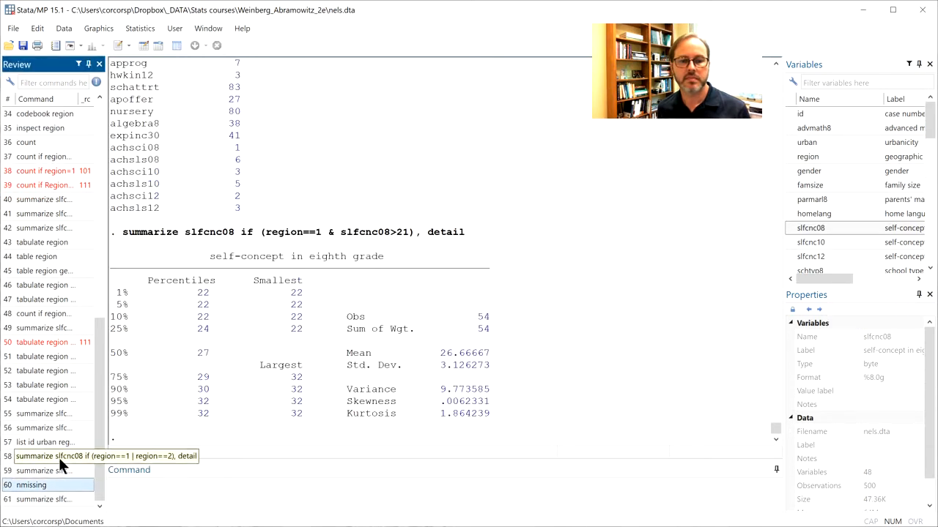
{"action": "double_click", "coordinate": [58, 458]}
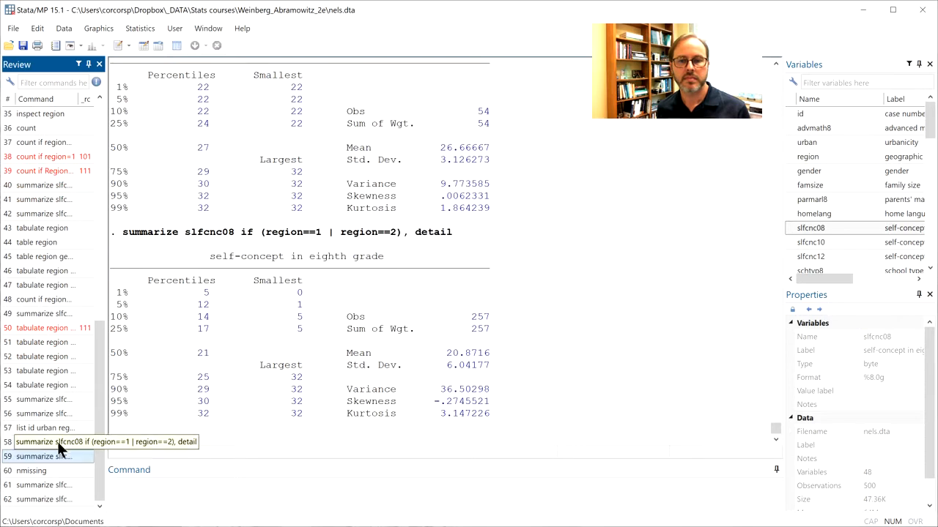
Cut the last three entries, nmissing and the two summarize reruns, from the command history.
{"action": "left_click", "coordinate": [55, 471]}
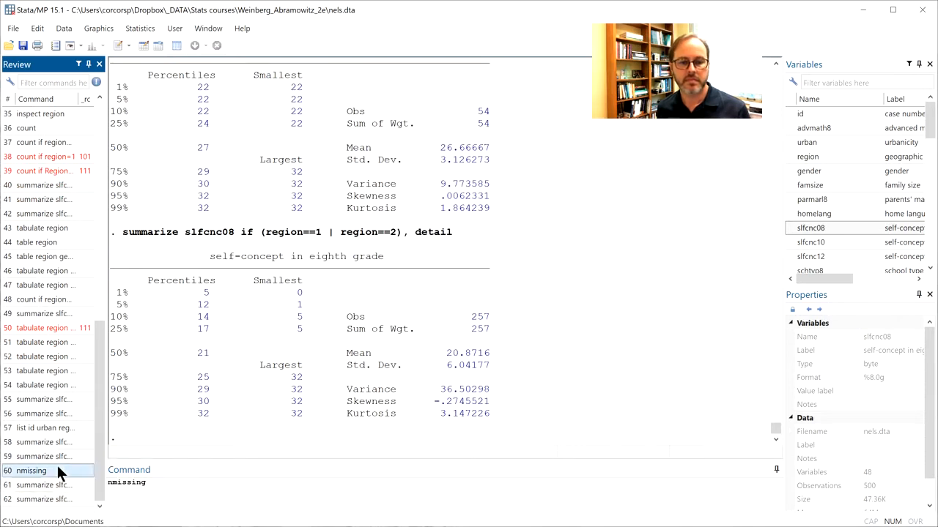
{"action": "left_click", "coordinate": [57, 501], "text": "shift"}
{"action": "right_click", "coordinate": [57, 501]}
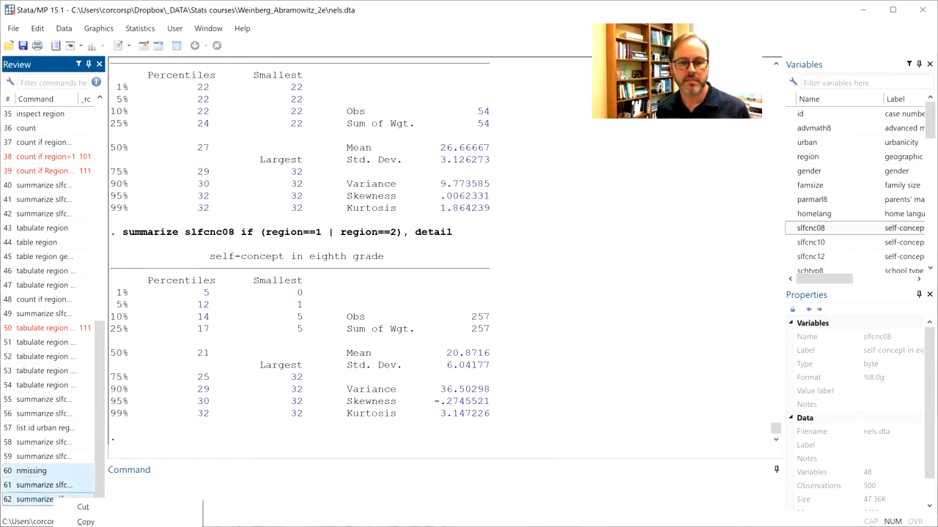
{"action": "left_click", "coordinate": [82, 507]}
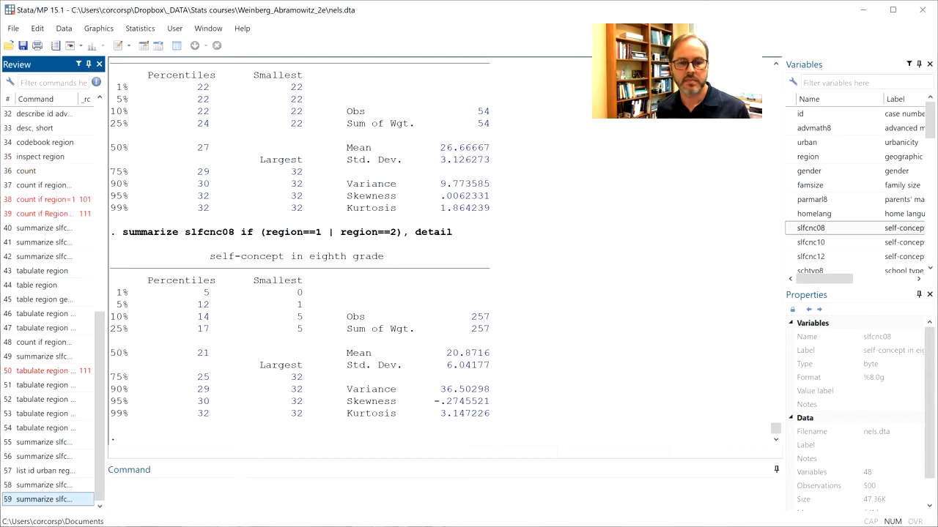
Select the parmarl8 variable to check its properties and run count if parmarl8==. to count its missing values.
{"action": "left_click", "coordinate": [175, 487]}
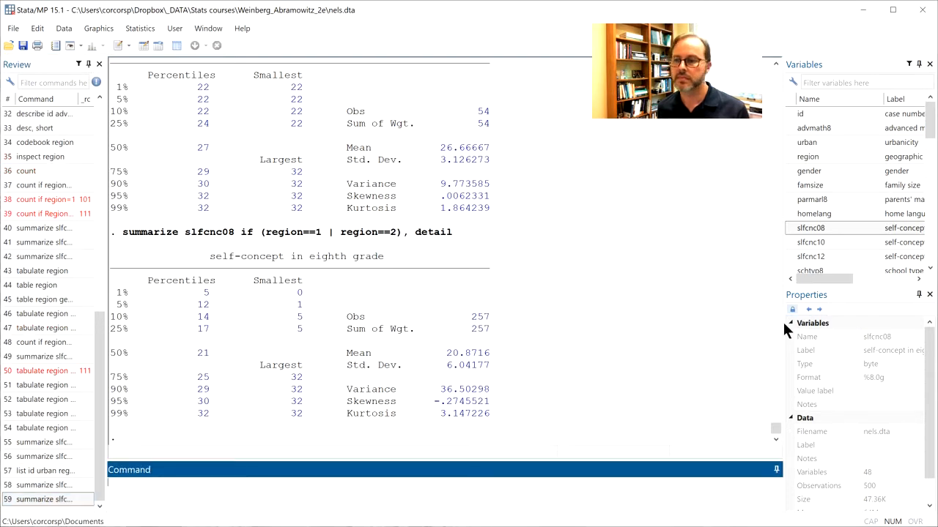
{"action": "left_click", "coordinate": [829, 195]}
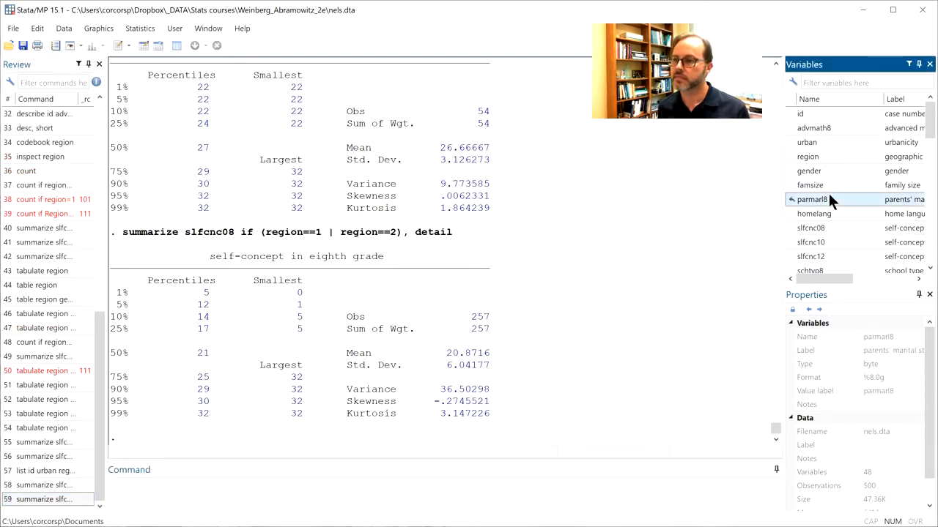
{"action": "left_click", "coordinate": [583, 477]}
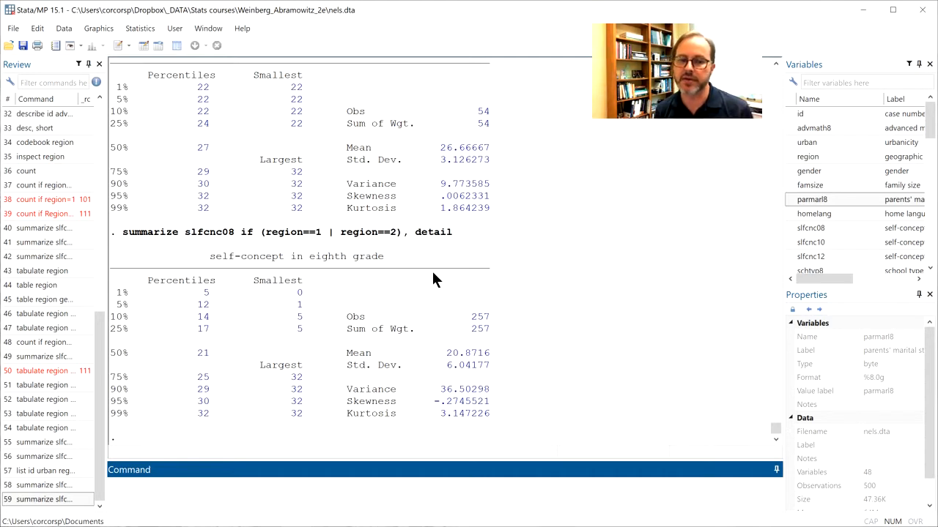
{"action": "type", "text": "count"}
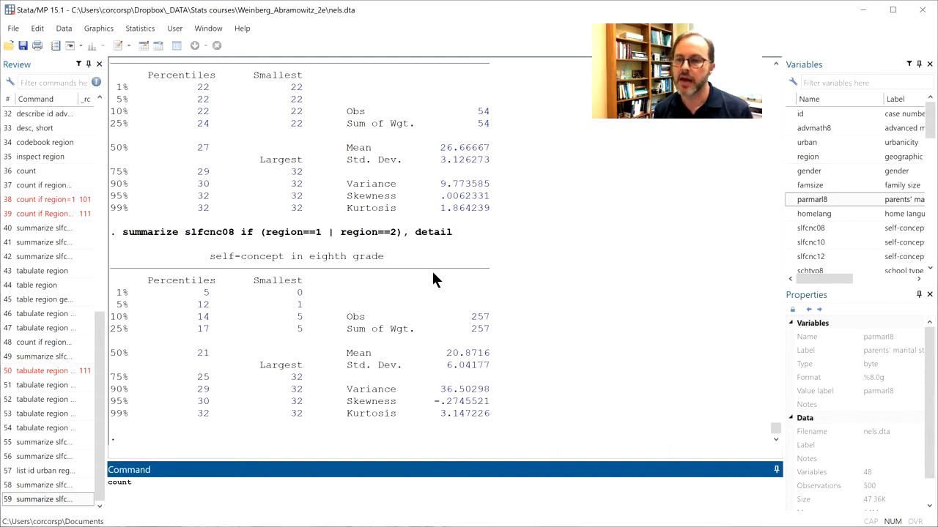
{"action": "type", "text": " if parme"}
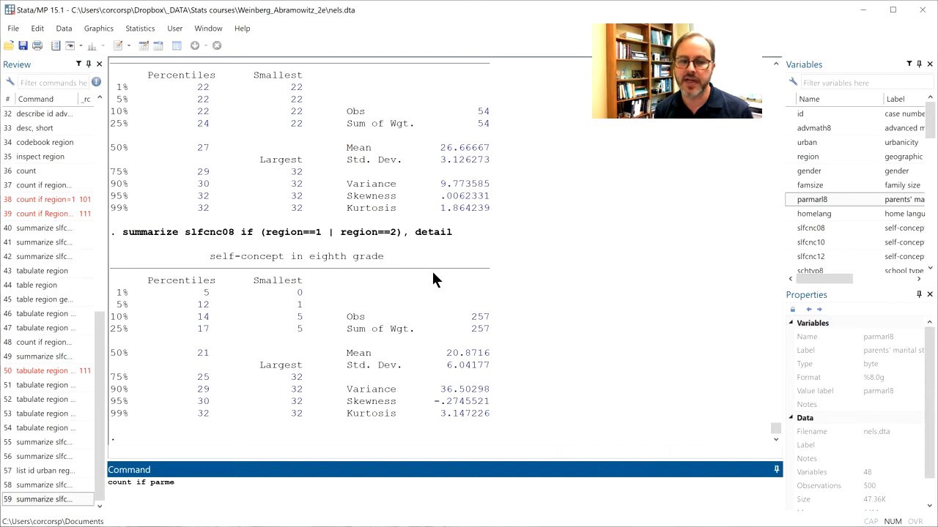
{"action": "key", "text": "BackSpace"}
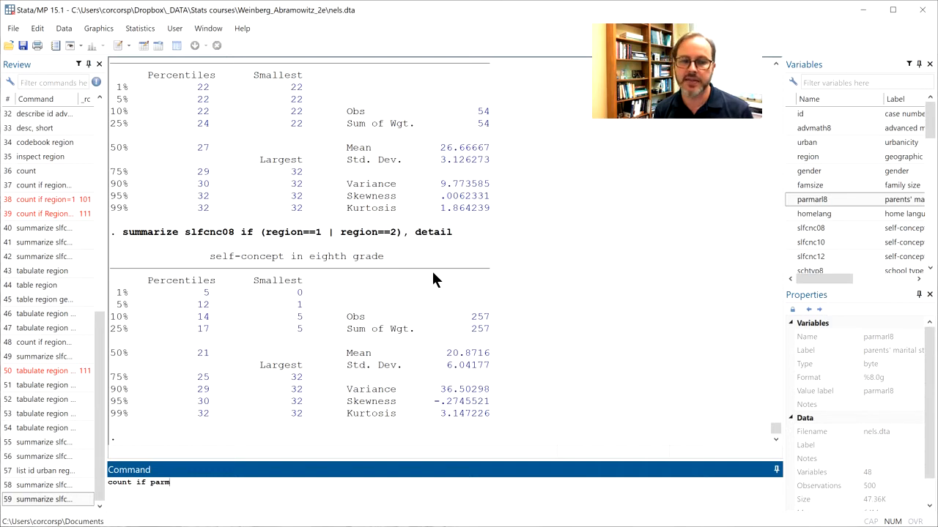
{"action": "type", "text": "arl8"}
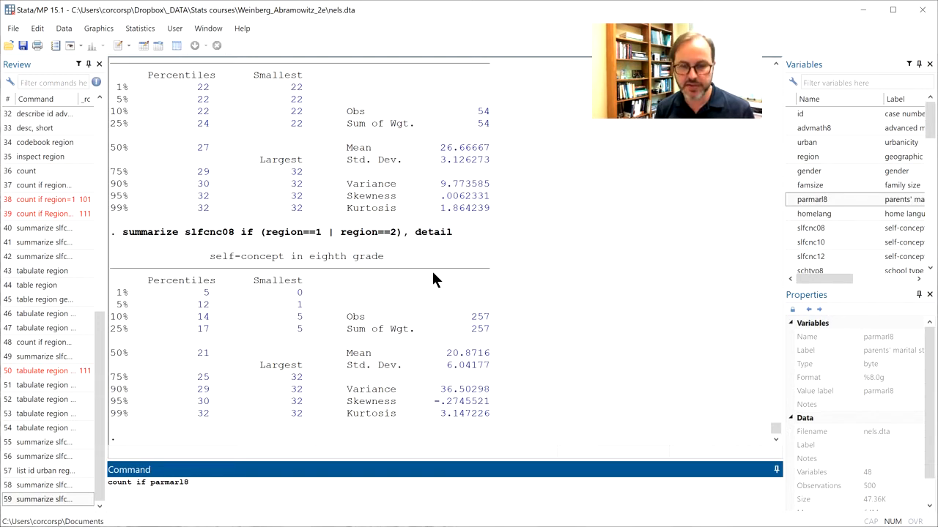
{"action": "type", "text": "==."}
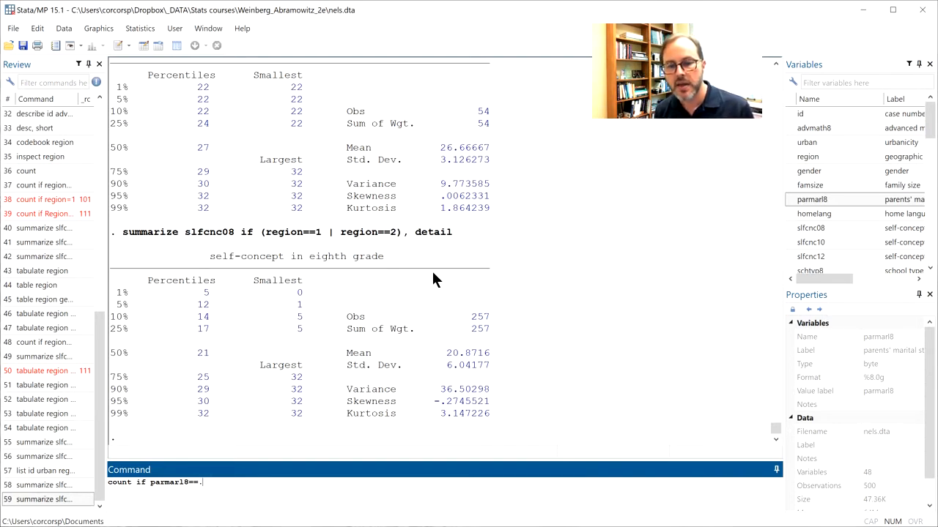
{"action": "key", "text": "Return"}
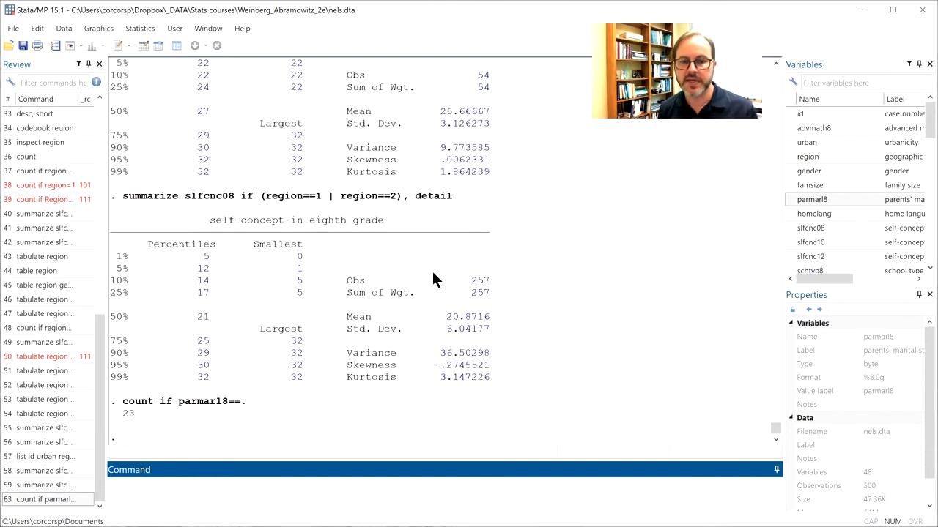
{"action": "left_click", "coordinate": [122, 414]}
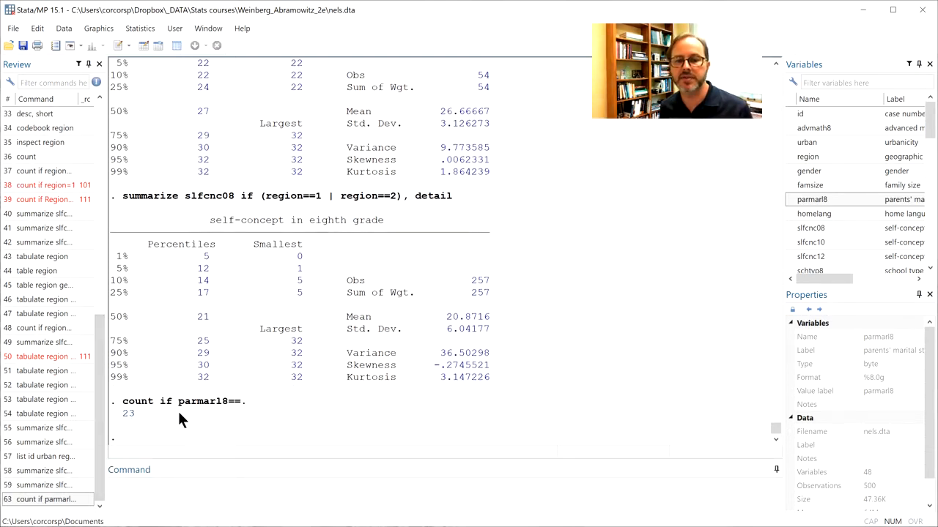
{"action": "left_click", "coordinate": [132, 497]}
{"action": "type", "text": "desc"}
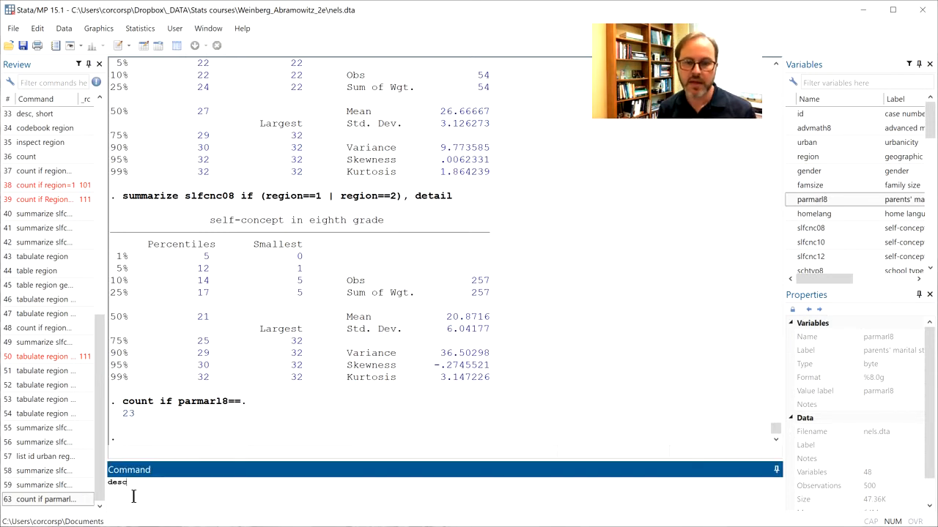
{"action": "key", "text": "ctrl+a"}
{"action": "key", "text": "BackSpace"}
Recall the last count command and try it with an empty string as the missing value: count if parmarl8=="".
{"action": "key", "text": "Page_Up"}
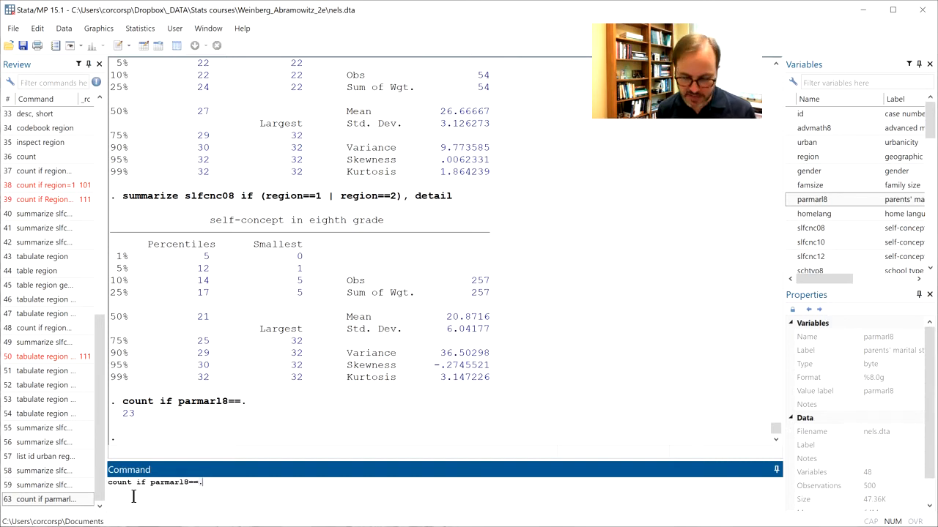
{"action": "key", "text": "BackSpace"}
{"action": "type", "text": "\"\""}
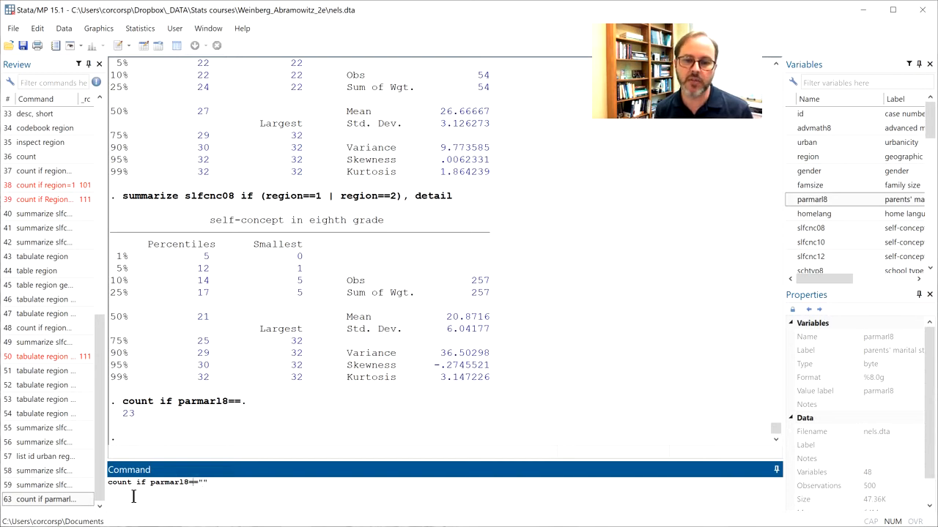
{"action": "key", "text": "Return"}
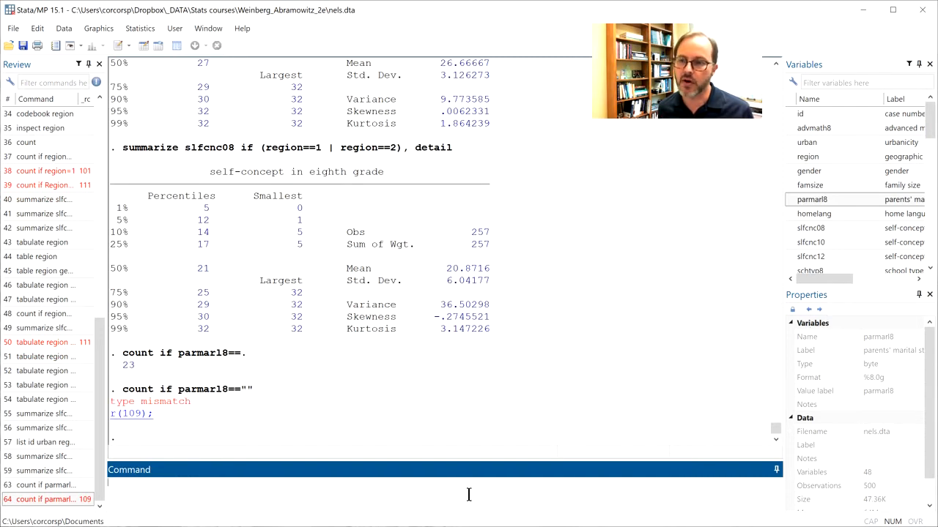
Run desc on the whole dataset and examine the storage type of each variable.
{"action": "type", "text": "desc"}
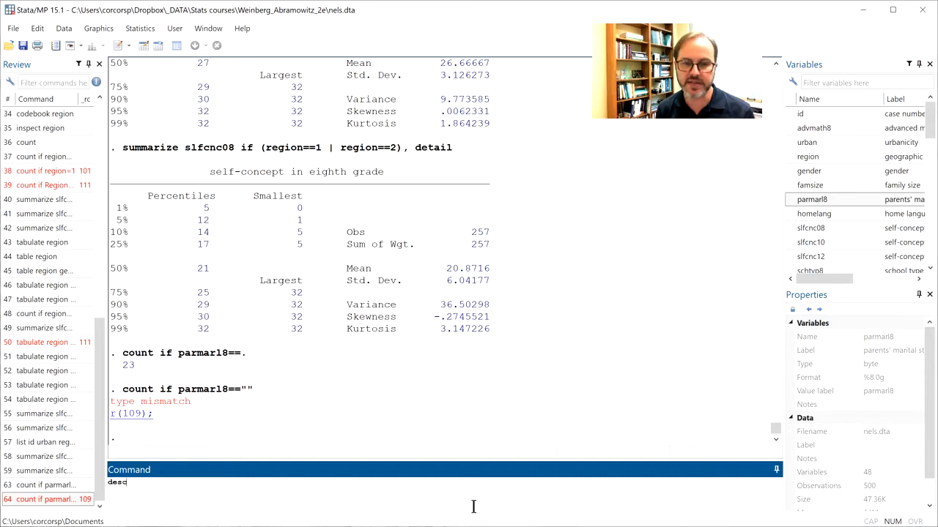
{"action": "key", "text": "Return"}
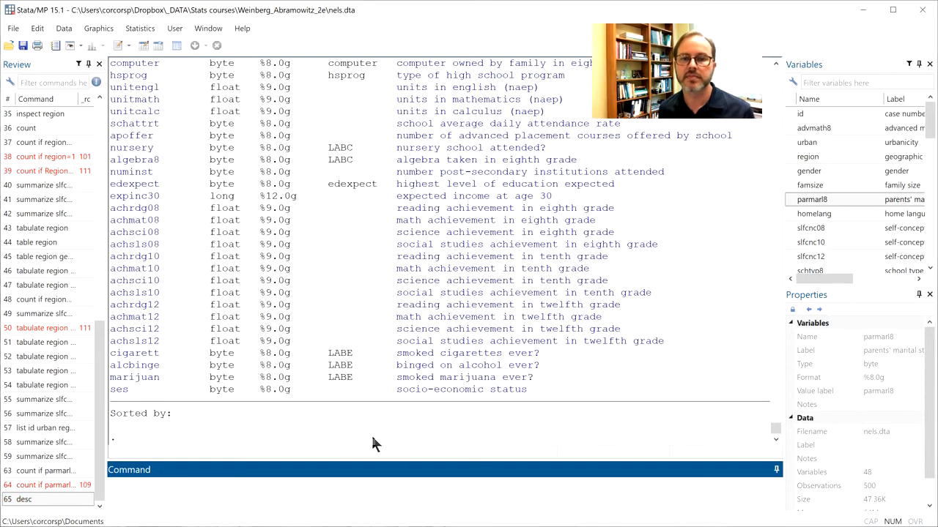
{"action": "scroll", "coordinate": [322, 399], "scroll_direction": "up", "scroll_amount": 3}
{"action": "scroll", "coordinate": [318, 389], "scroll_direction": "up", "scroll_amount": 7}
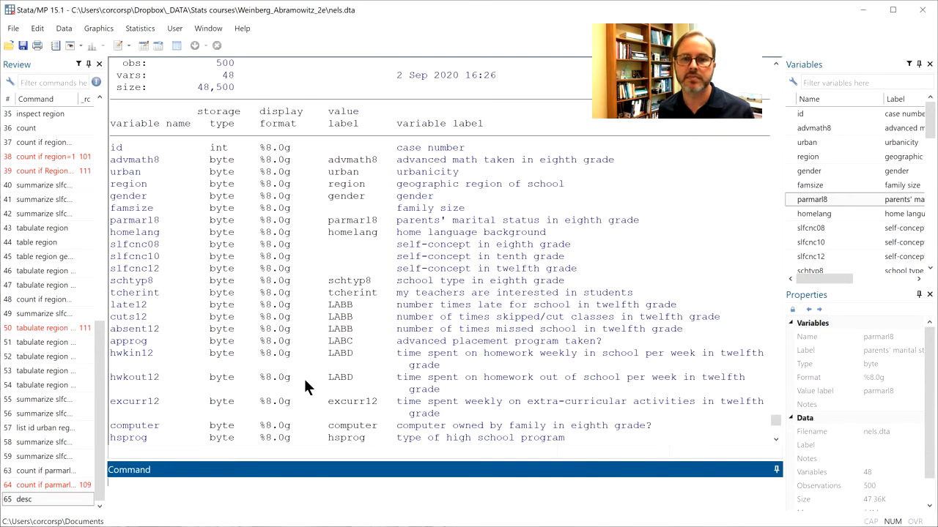
{"action": "scroll", "coordinate": [304, 376], "scroll_direction": "down", "scroll_amount": 10}
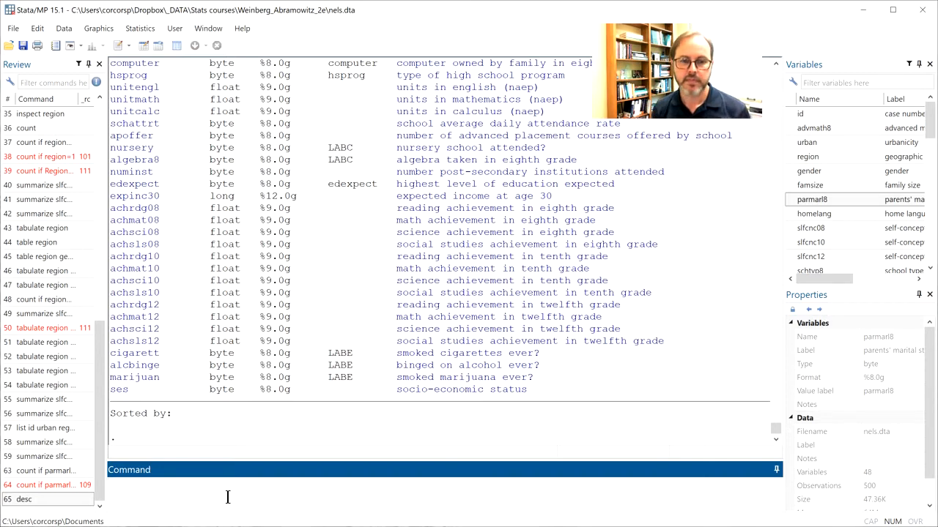
Run count if parmarl8~=. to count the observations with a non-missing parents' marital status.
{"action": "type", "text": "count"}
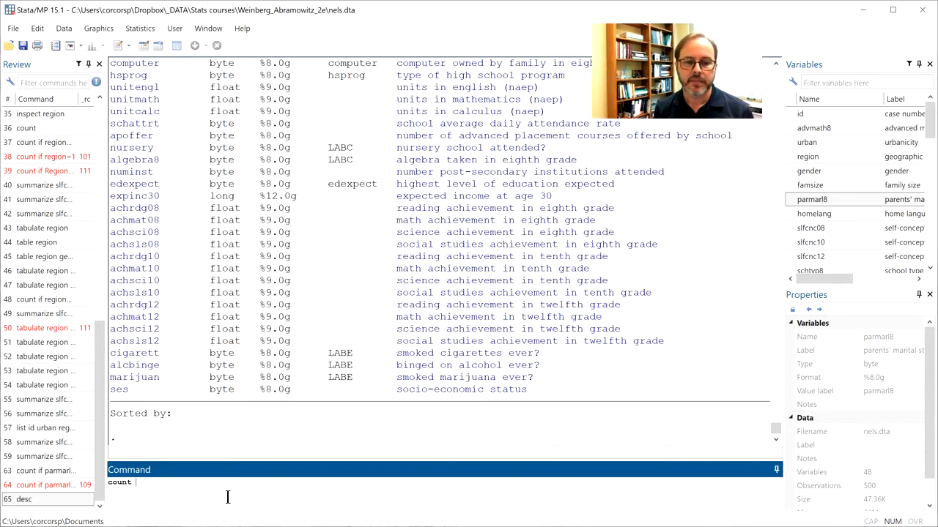
{"action": "type", "text": " if parmarl"}
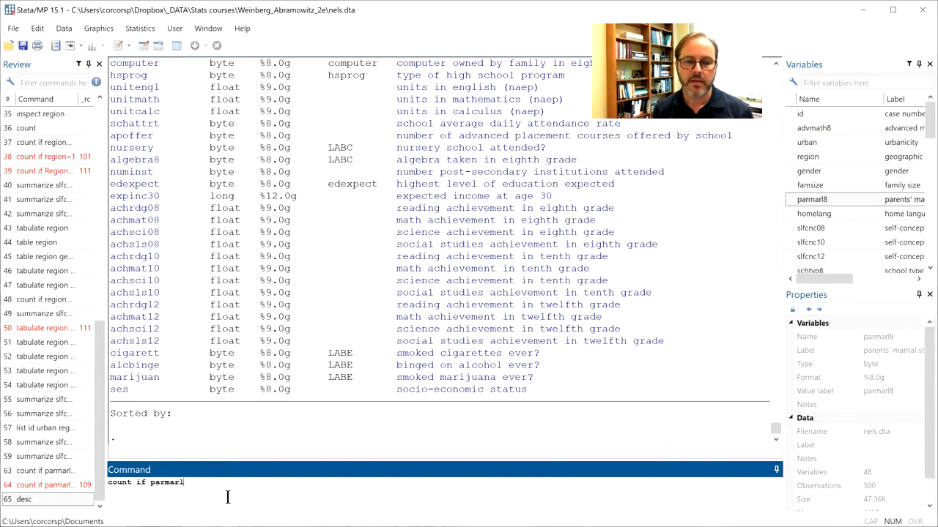
{"action": "type", "text": "8~=."}
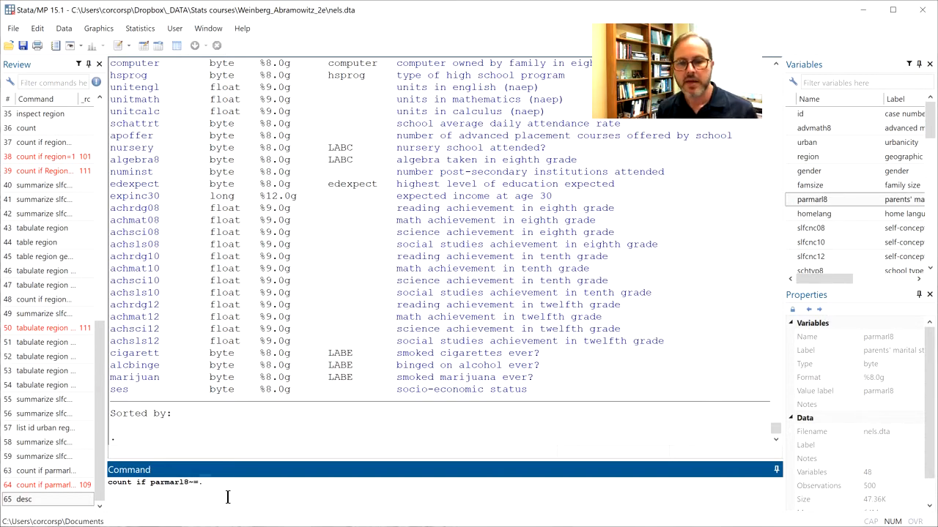
{"action": "key", "text": "Left"}
{"action": "key", "text": "Left"}
{"action": "key", "text": "Left"}
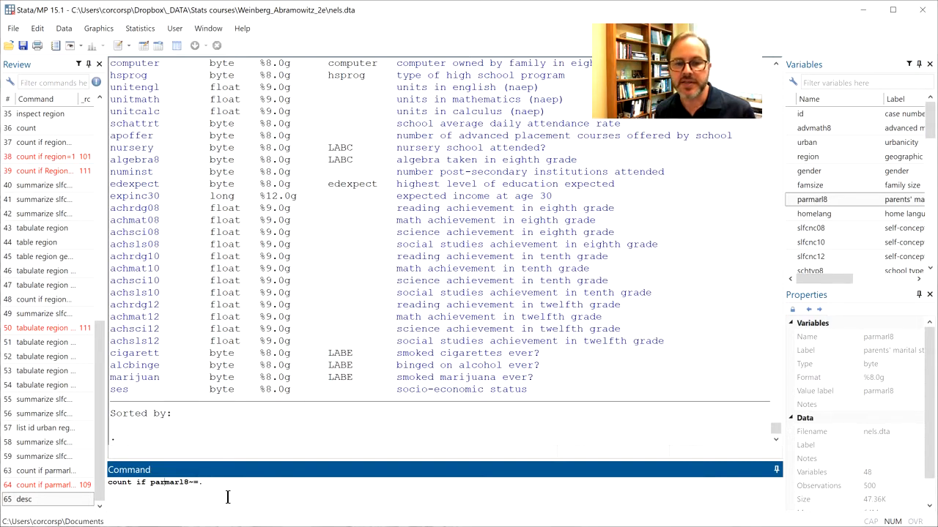
{"action": "key", "text": "Right"}
{"action": "key", "text": "Right"}
{"action": "key", "text": "Right"}
{"action": "key", "text": "Right"}
{"action": "key", "text": "Right"}
{"action": "key", "text": "Right"}
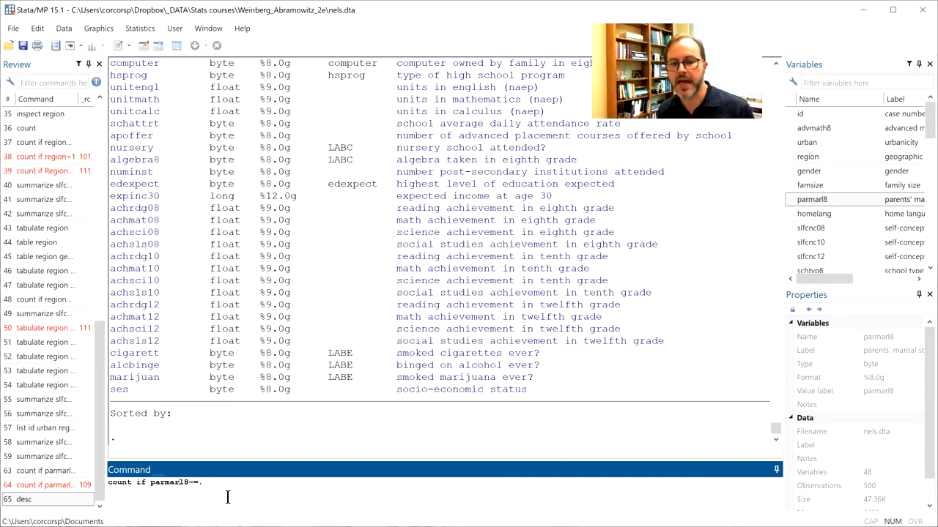
{"action": "key", "text": "Left"}
{"action": "key", "text": "Left"}
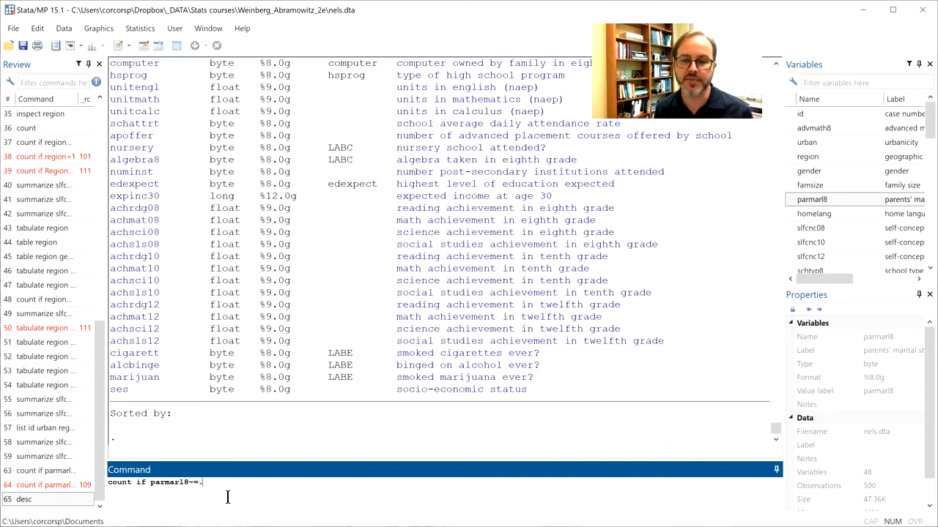
{"action": "key", "text": "Return"}
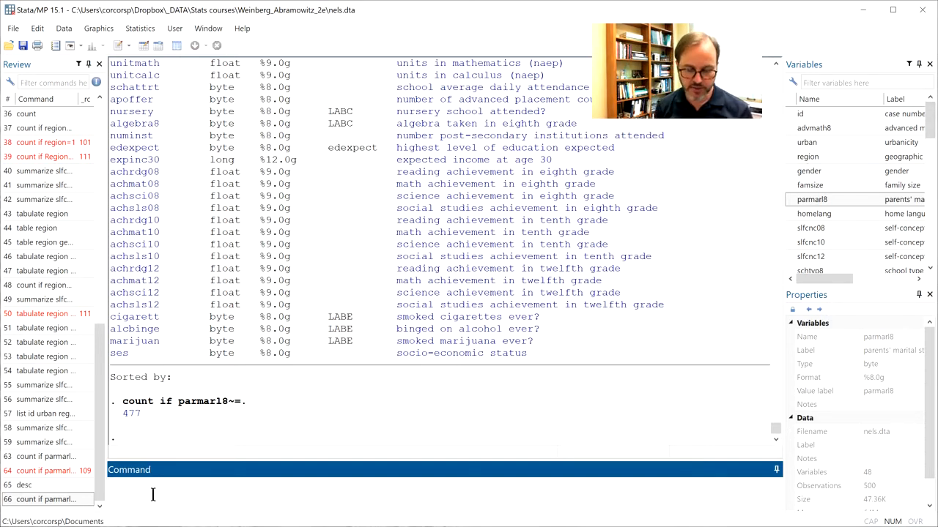
Begin a list command and sort the variable list alphabetically by name to look for variables to include.
{"action": "type", "text": "list"}
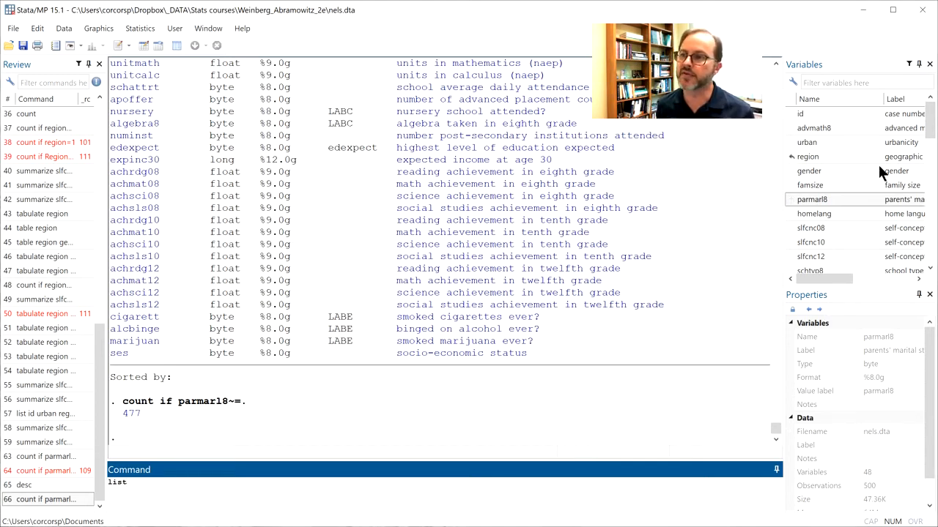
{"action": "left_click", "coordinate": [818, 113]}
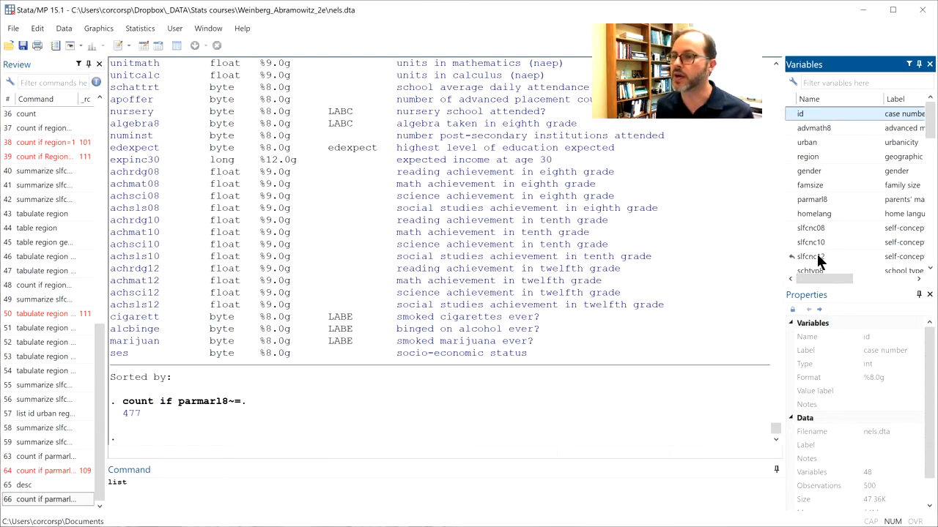
{"action": "left_click", "coordinate": [184, 489]}
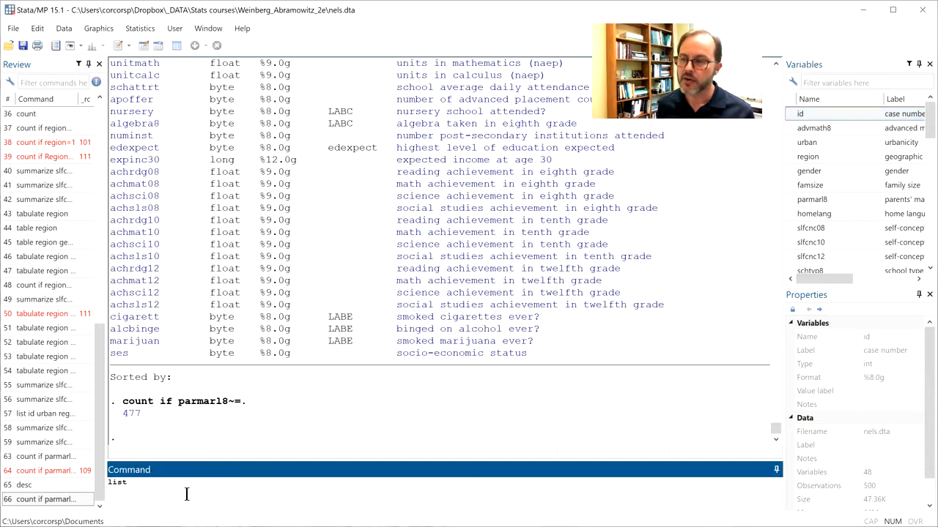
{"action": "left_click", "coordinate": [800, 103]}
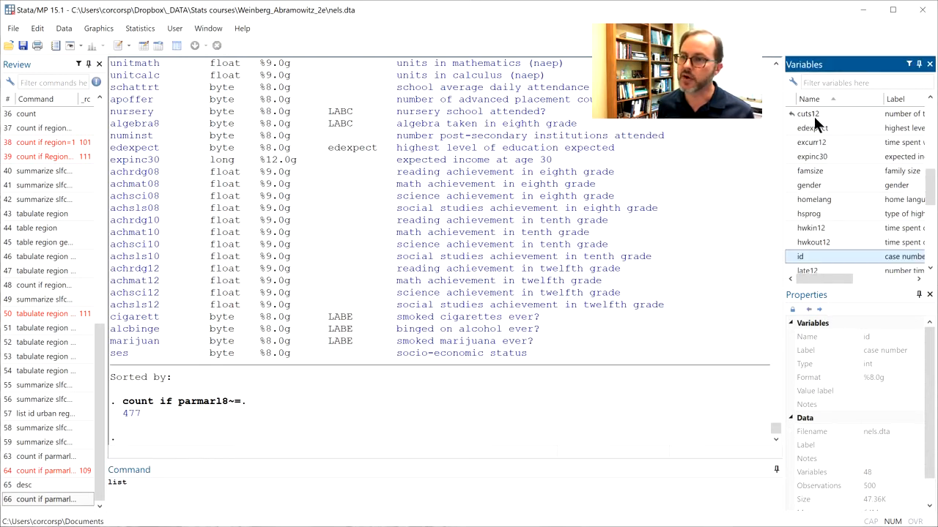
{"action": "left_click_drag", "start_coordinate": [929, 187], "coordinate": [930, 116]}
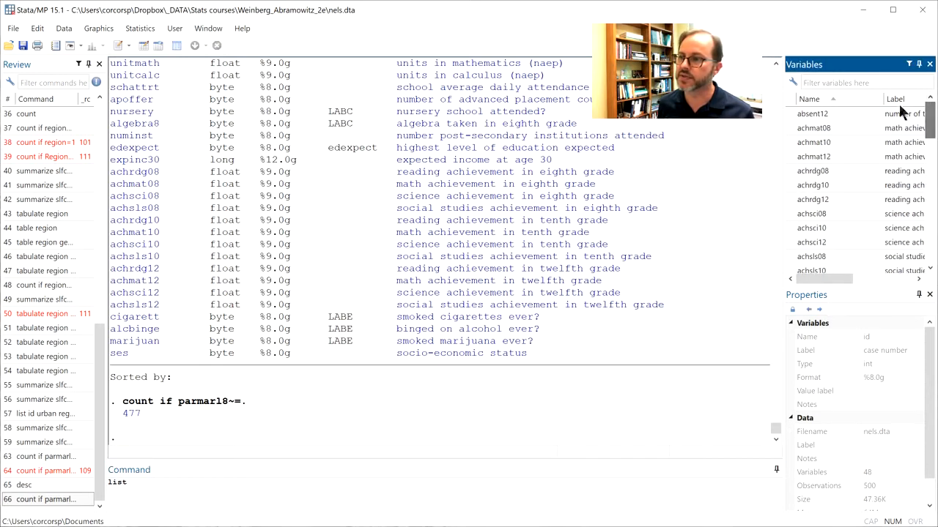
Restore the dataset order of the variable list and add id, advmath8 and urban to the list command.
{"action": "left_click", "coordinate": [850, 99]}
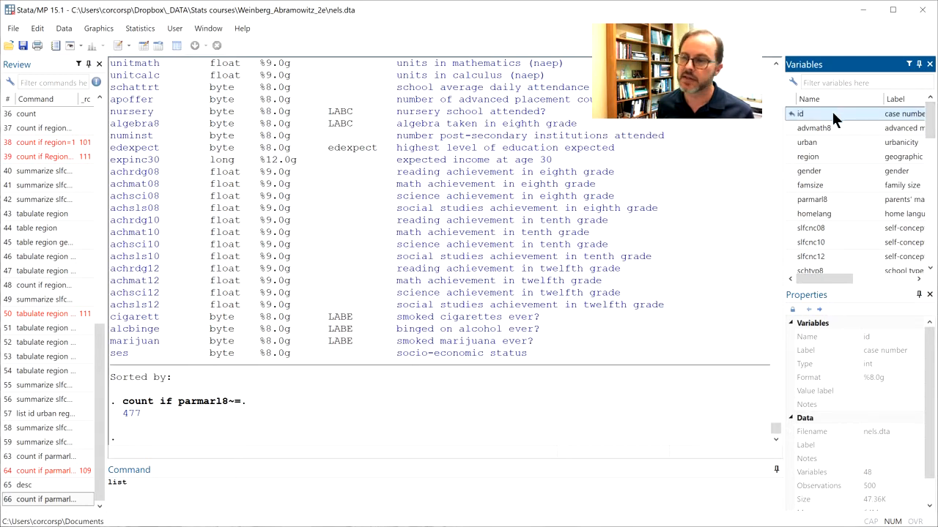
{"action": "left_click", "coordinate": [832, 114]}
{"action": "left_click", "coordinate": [832, 126]}
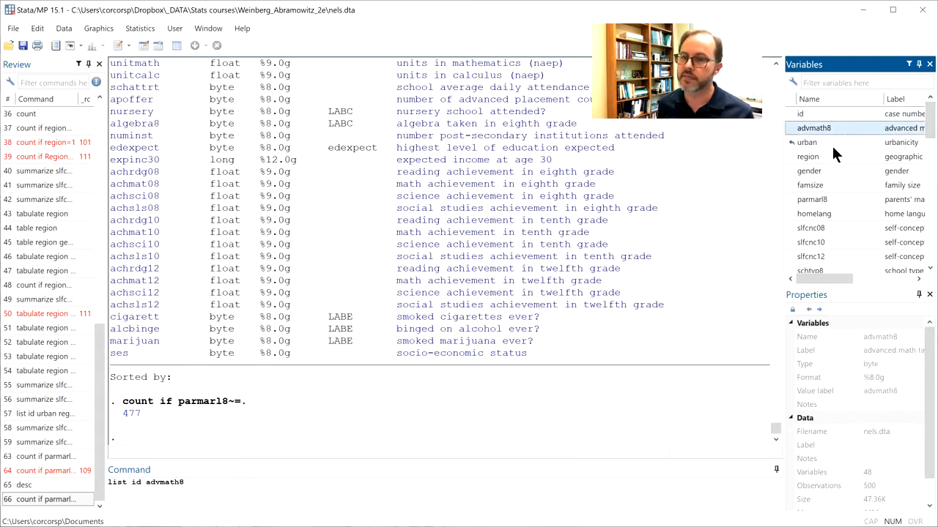
{"action": "left_click", "coordinate": [831, 143]}
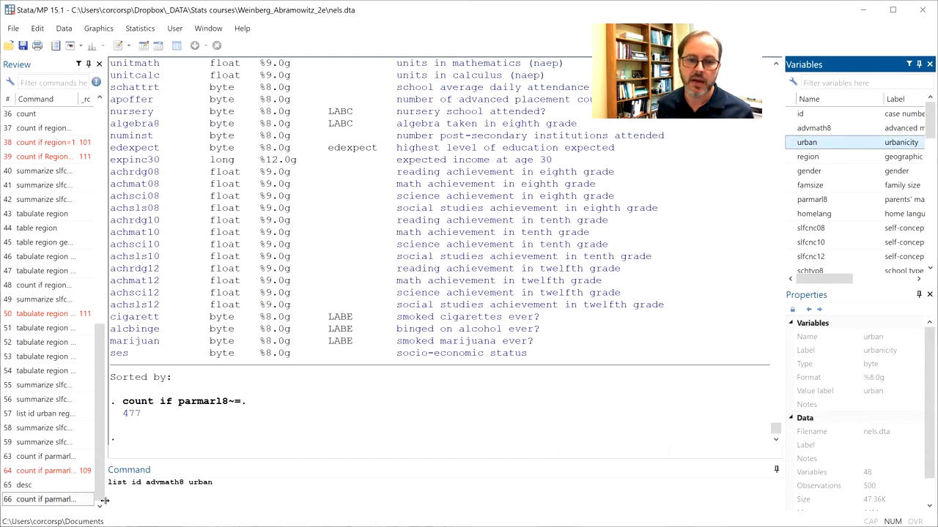
Replace the individual variables after id with a range ending at slfcnc12, and run the command list id - slfcnc12.
{"action": "left_click", "coordinate": [247, 484]}
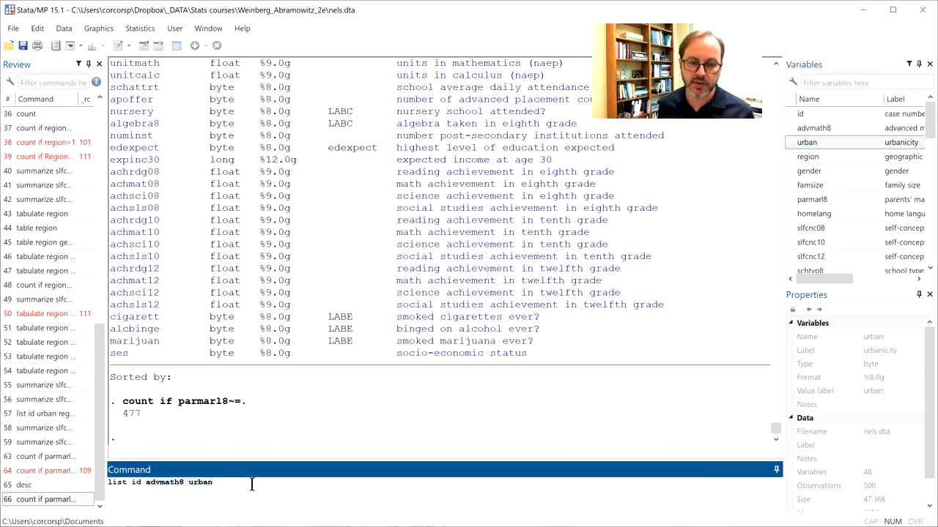
{"action": "key", "text": "BackSpace"}
{"action": "key", "text": "BackSpace"}
{"action": "key", "text": "BackSpace"}
{"action": "key", "text": "BackSpace"}
{"action": "key", "text": "BackSpace"}
{"action": "key", "text": "BackSpace"}
{"action": "key", "text": "BackSpace"}
{"action": "key", "text": "BackSpace"}
{"action": "key", "text": "BackSpace"}
{"action": "key", "text": "BackSpace"}
{"action": "key", "text": "BackSpace"}
{"action": "key", "text": "BackSpace"}
{"action": "key", "text": "BackSpace"}
{"action": "key", "text": "BackSpace"}
{"action": "type", "text": "-"}
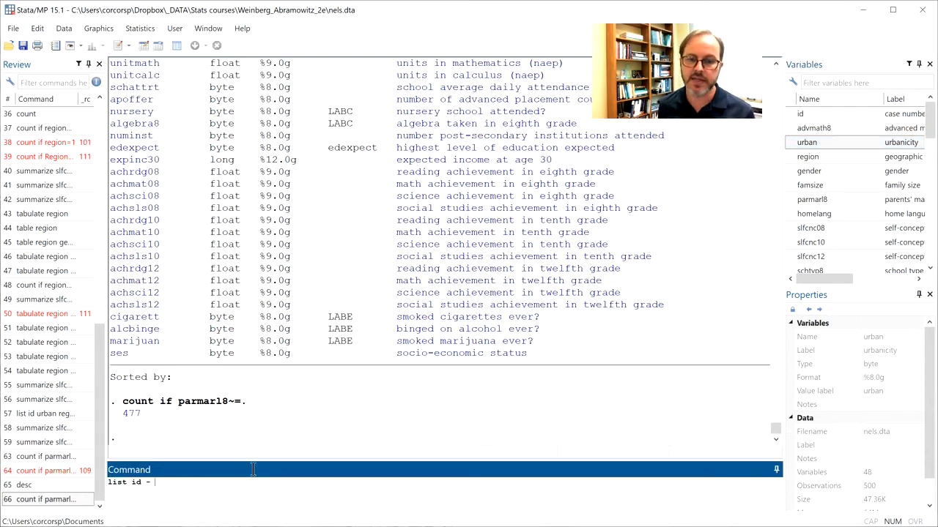
{"action": "left_click", "coordinate": [809, 256]}
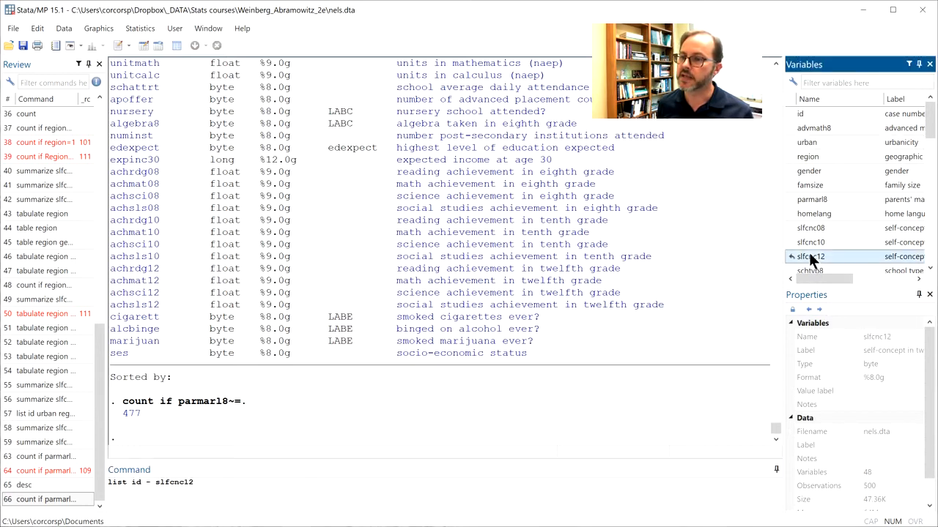
{"action": "left_click", "coordinate": [348, 500]}
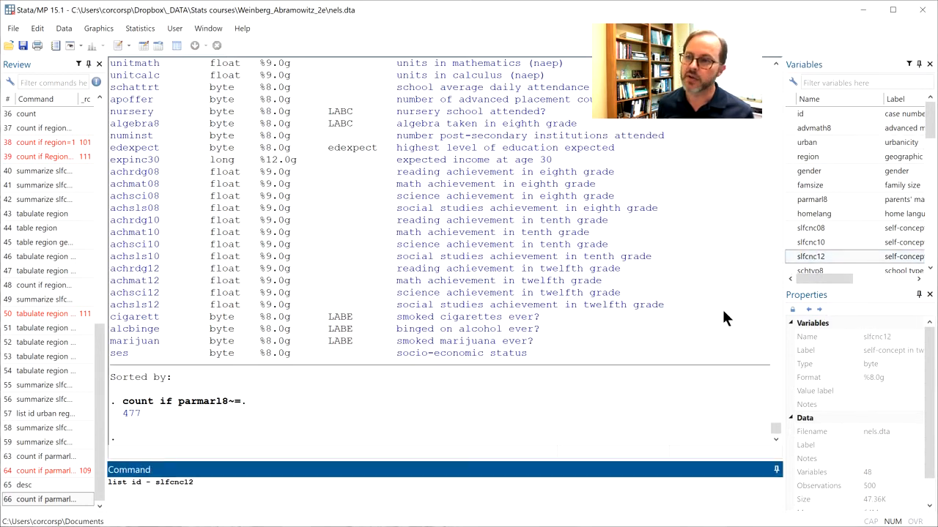
{"action": "key", "text": "Return"}
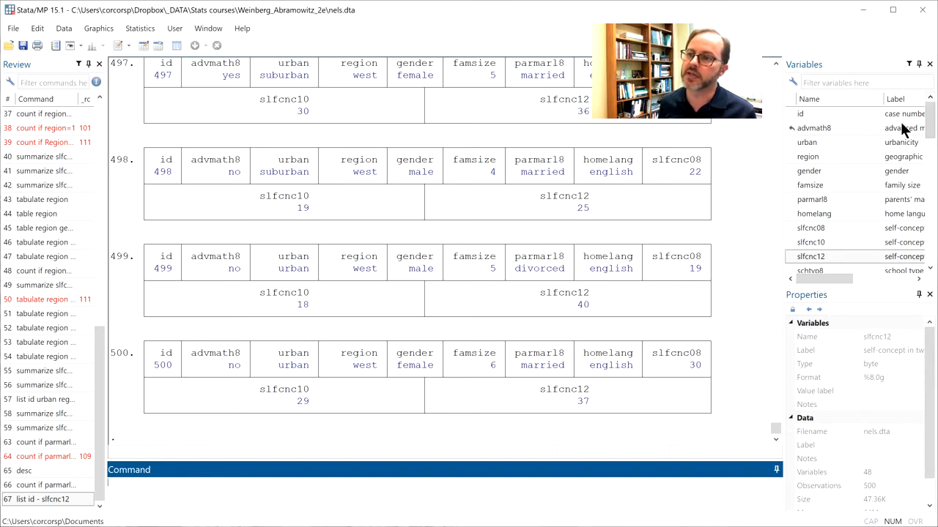
Drop the variable cigarett from the dataset and check the end of the variable list.
{"action": "scroll", "coordinate": [934, 116], "scroll_direction": "down", "scroll_amount": 1}
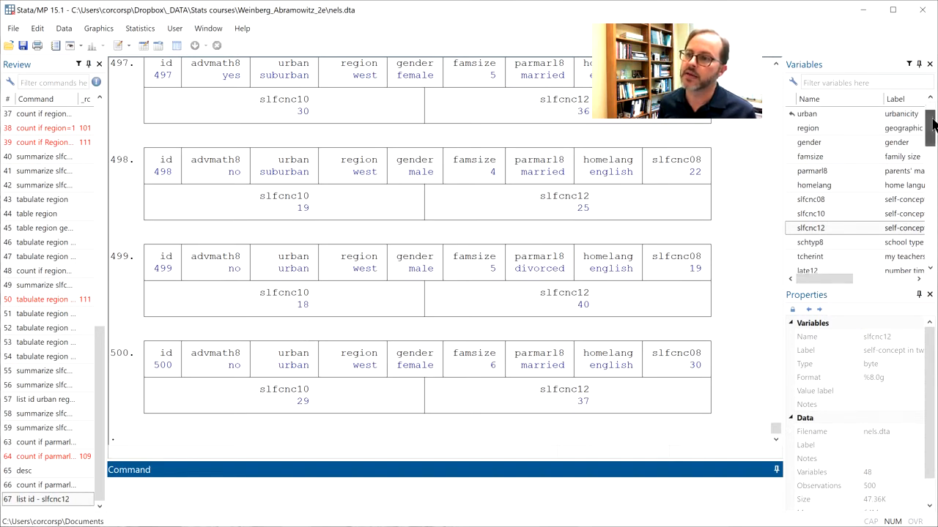
{"action": "scroll", "coordinate": [934, 110], "scroll_direction": "up", "scroll_amount": 1}
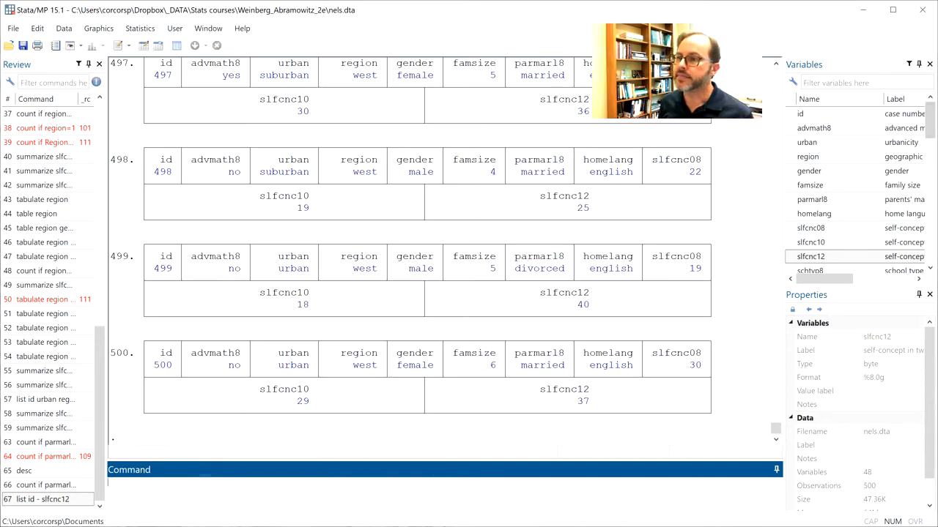
{"action": "left_click_drag", "start_coordinate": [932, 114], "coordinate": [932, 237]}
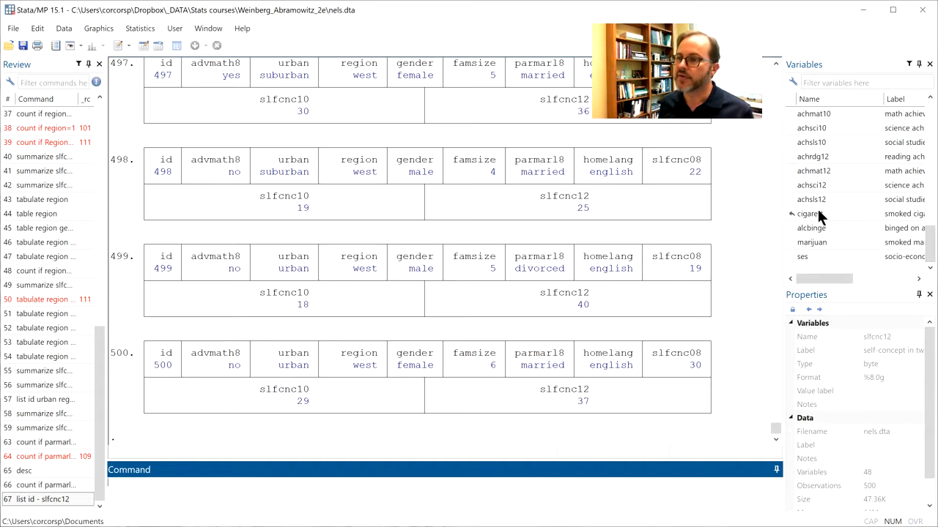
{"action": "left_click_drag", "start_coordinate": [849, 278], "coordinate": [791, 282]}
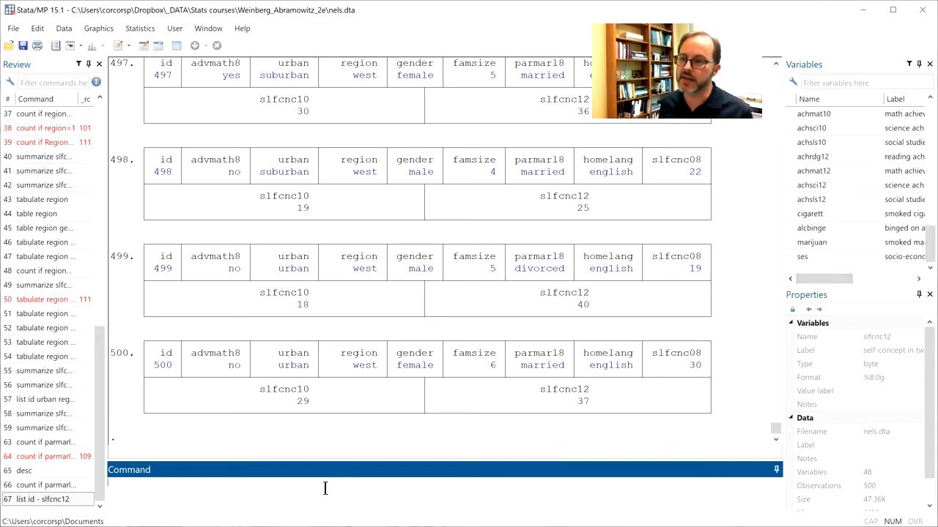
{"action": "type", "text": "drop cigarett"}
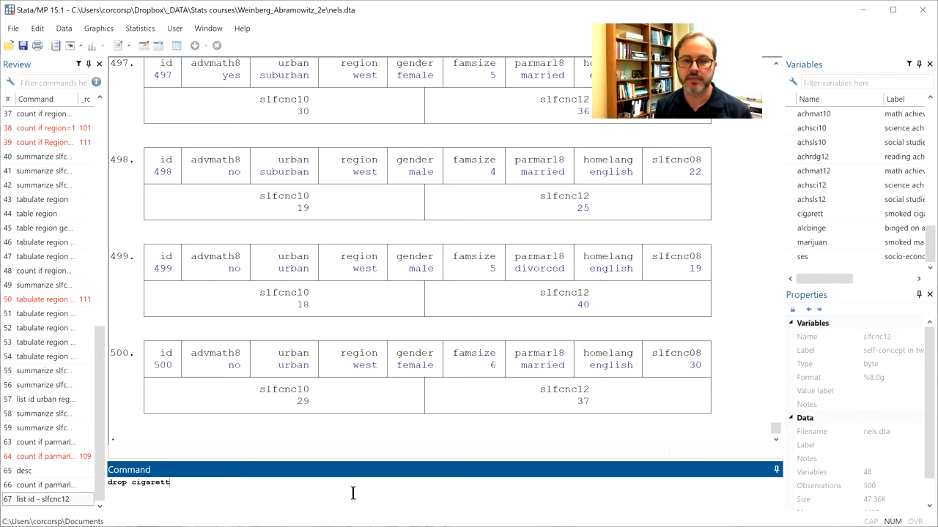
{"action": "key", "text": "Return"}
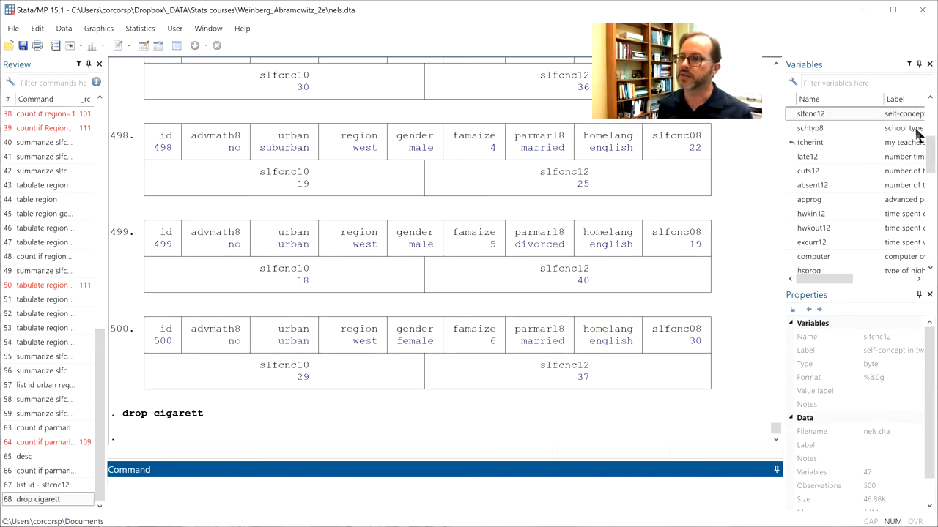
{"action": "left_click_drag", "start_coordinate": [929, 149], "coordinate": [928, 257]}
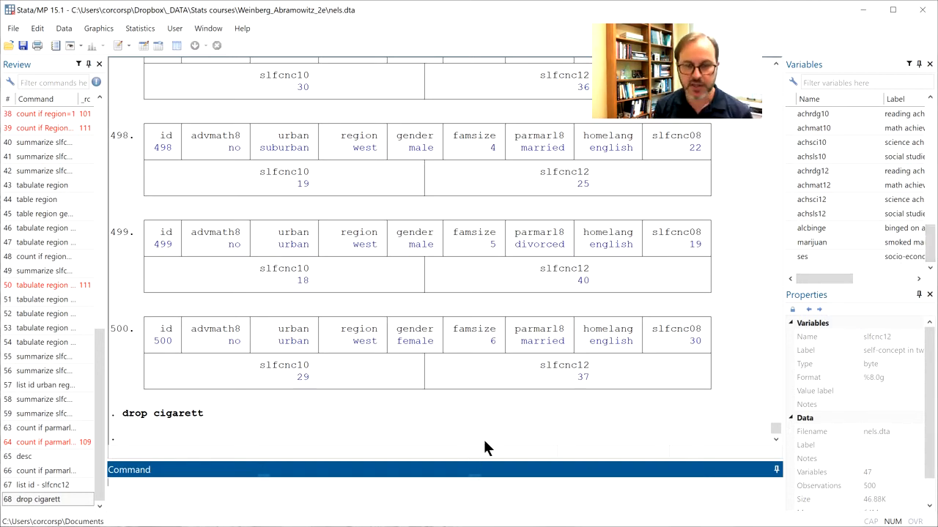
Rerun the count of observations with missing parmarl8, and delete them with drop if parmarl8==.
{"action": "double_click", "coordinate": [47, 432]}
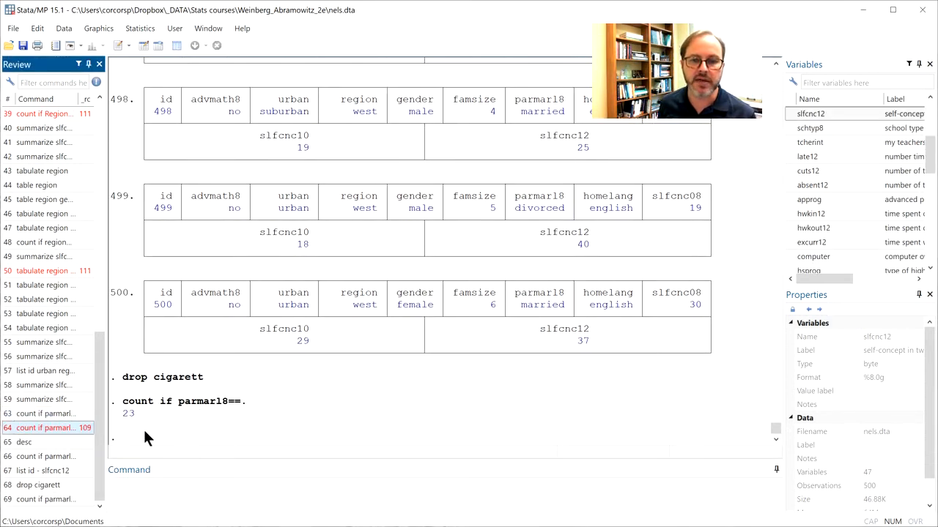
{"action": "left_click", "coordinate": [218, 498]}
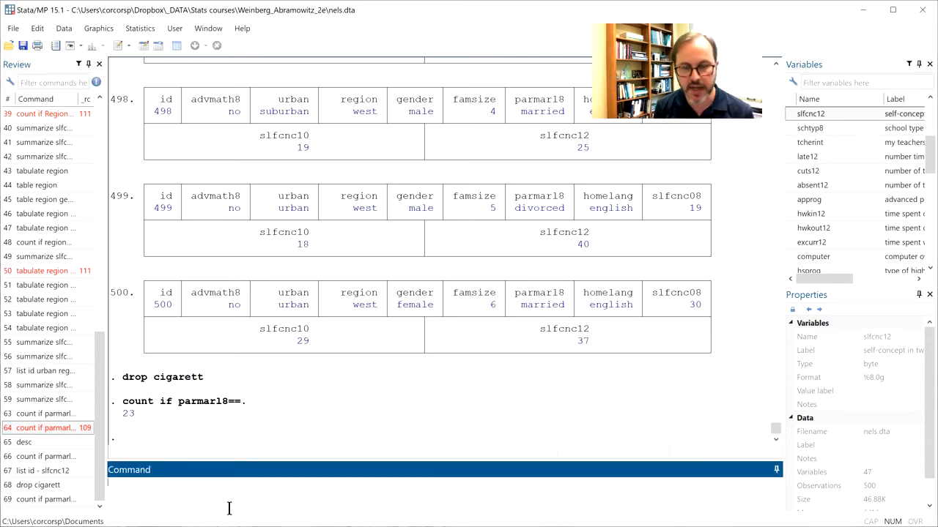
{"action": "type", "text": "drop"}
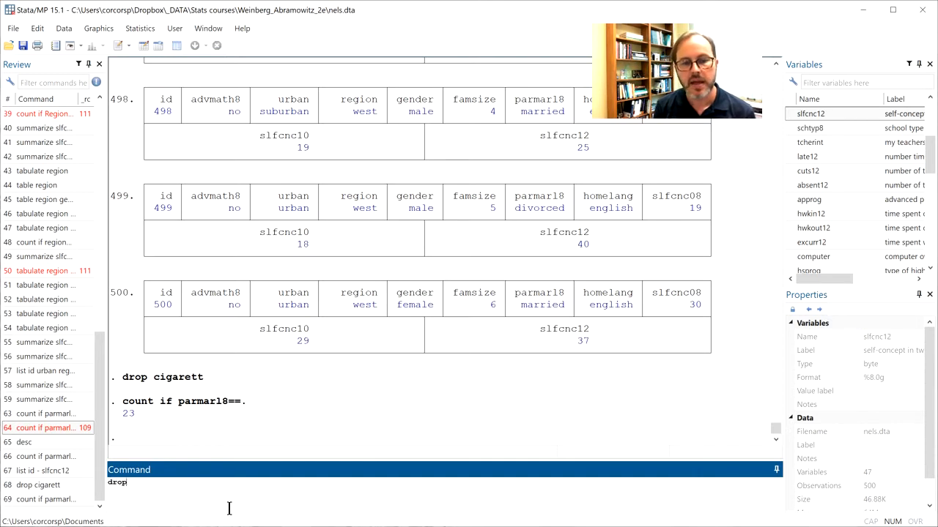
{"action": "type", "text": " if parmar18==."}
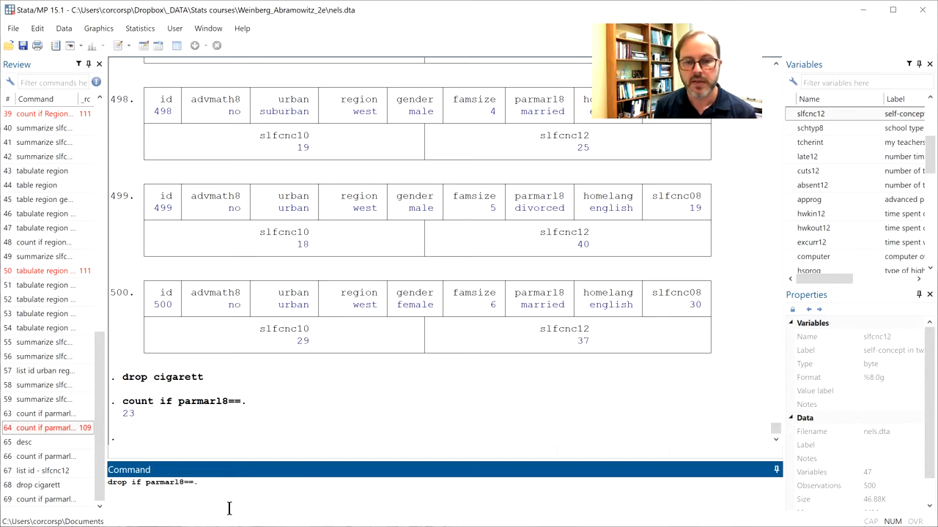
{"action": "key", "text": "Return"}
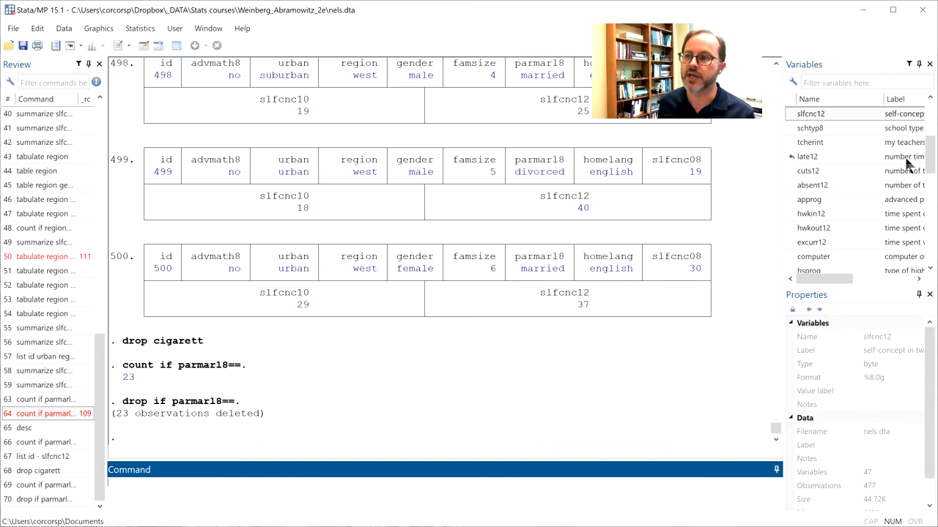
Keep only the observations from the first region with keep if region==1.
{"action": "left_click_drag", "start_coordinate": [928, 149], "coordinate": [925, 117]}
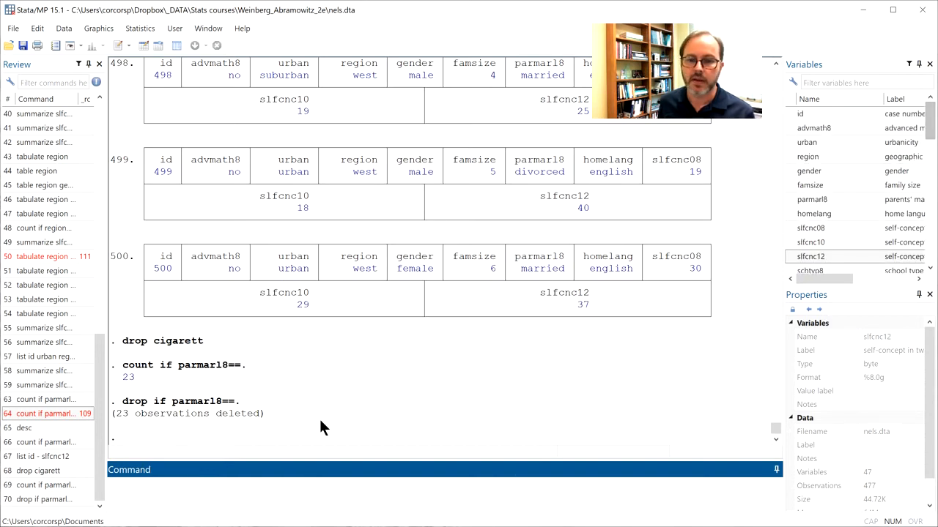
{"action": "type", "text": "eep "}
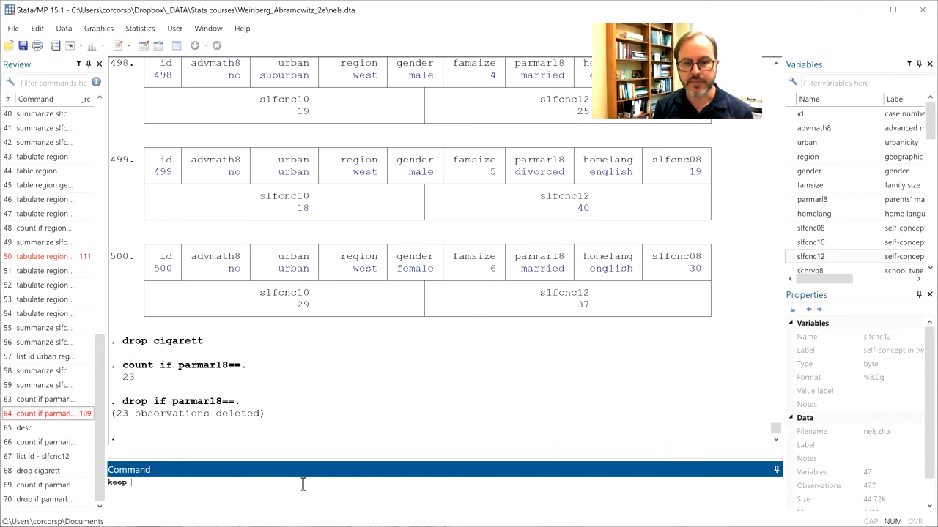
{"action": "type", "text": "if region==1"}
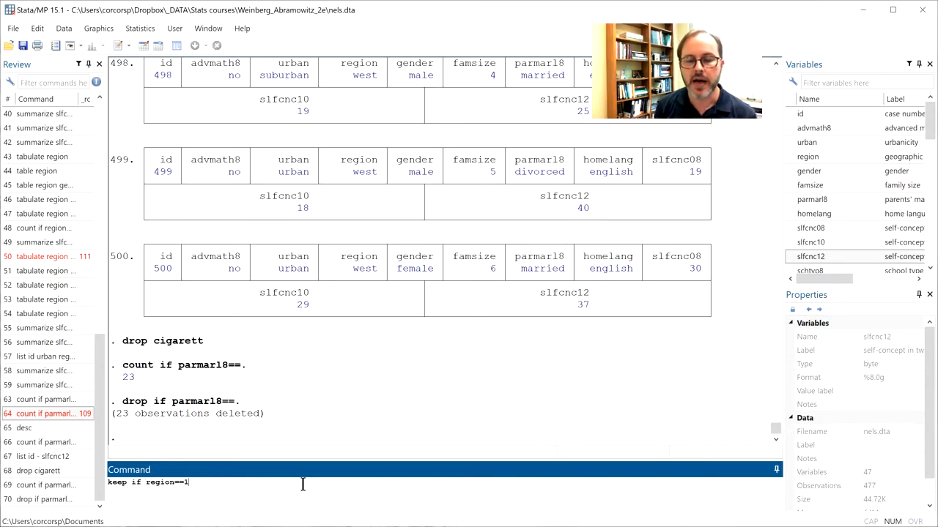
{"action": "key", "text": "Return"}
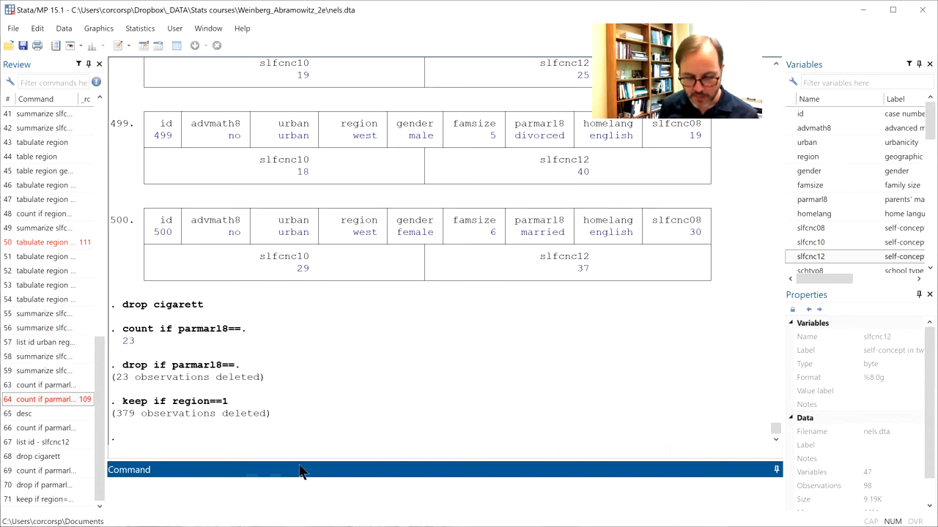
Clear the data from memory and reload nels.dta by rerunning the earlier use command from the command history.
{"action": "key", "text": "Return"}
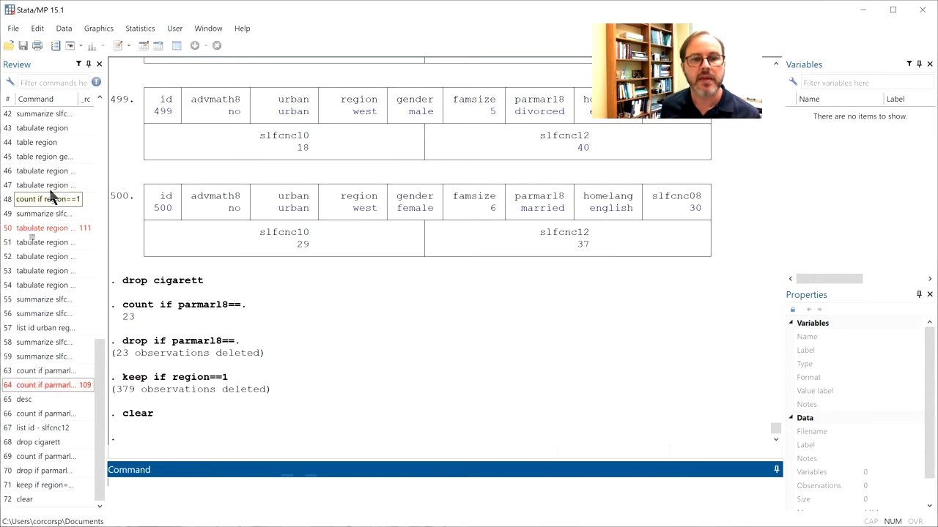
{"action": "left_click_drag", "start_coordinate": [101, 359], "coordinate": [104, 208]}
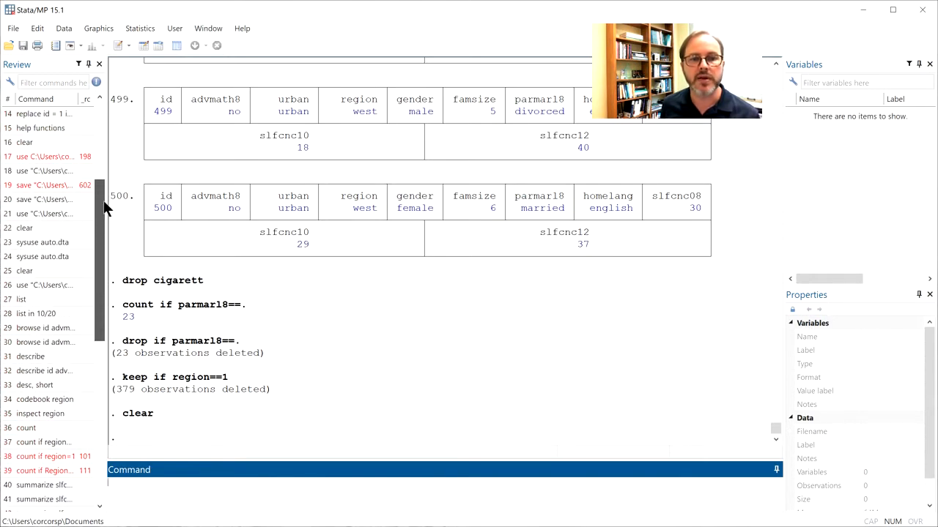
{"action": "double_click", "coordinate": [52, 284]}
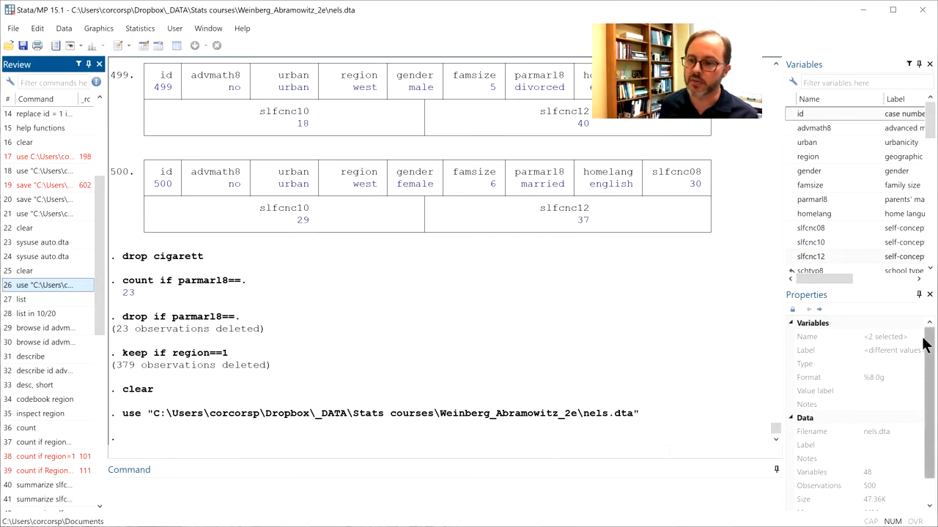
{"action": "left_click", "coordinate": [356, 483]}
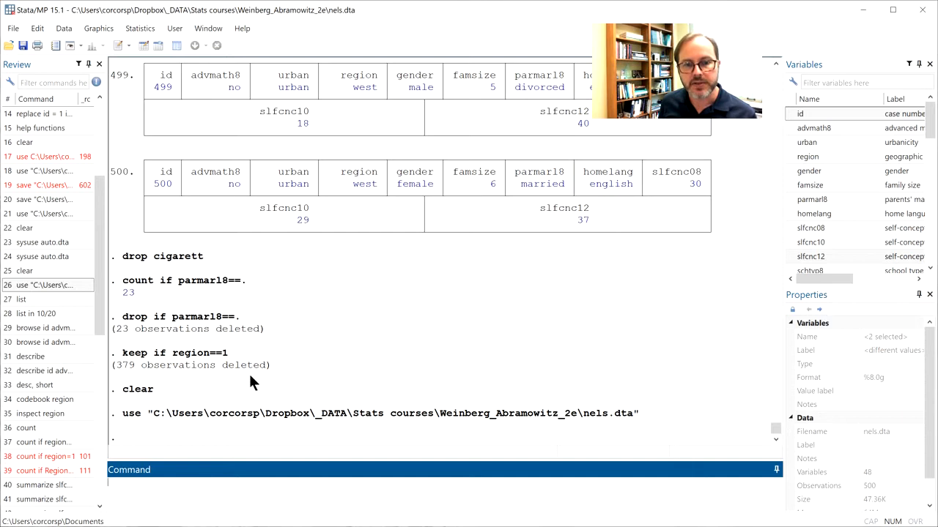
Switch to the Do-file Editor and complete the first comment line as "// Example do file".
{"action": "key", "text": "alt+Tab"}
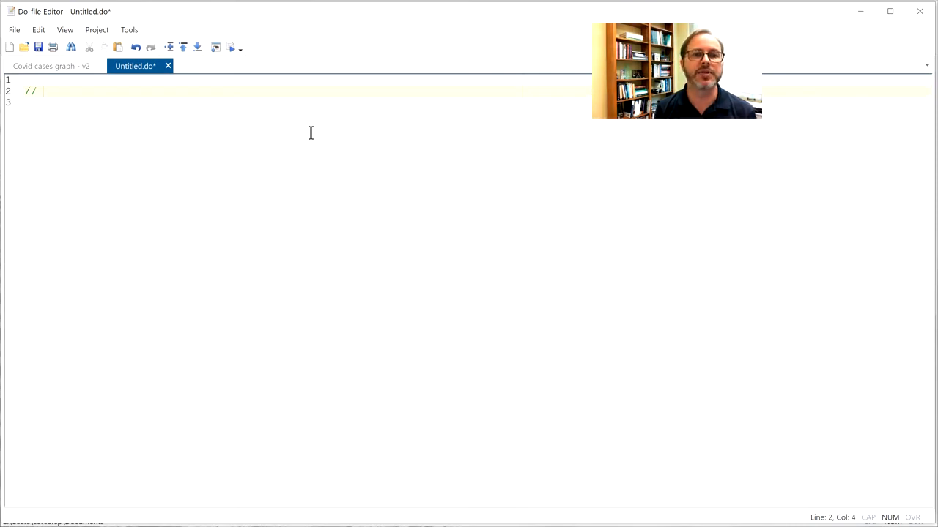
{"action": "type", "text": "Example do fil"}
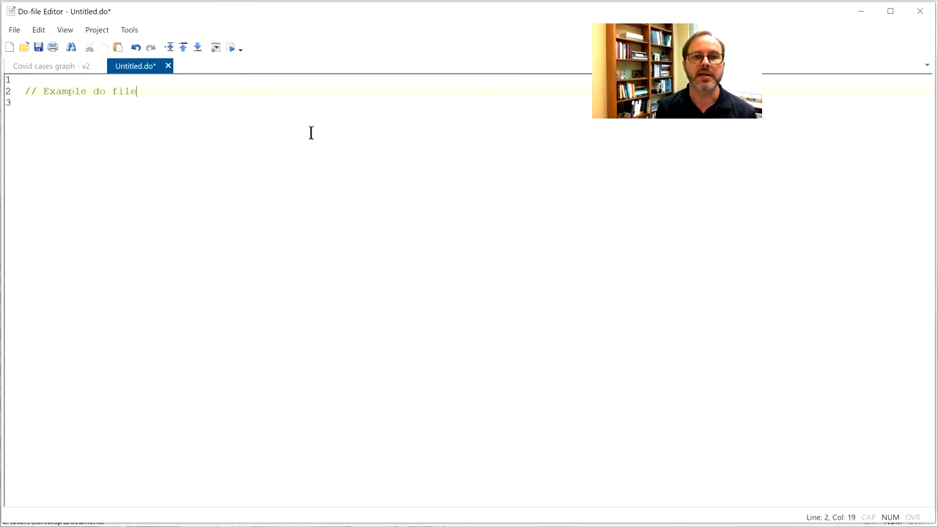
{"action": "type", "text": "e"}
Add a second comment line reading "// by" followed by the author's full name, and leave a blank line below it.
{"action": "key", "text": "Return"}
{"action": "type", "text": "// by ean"}
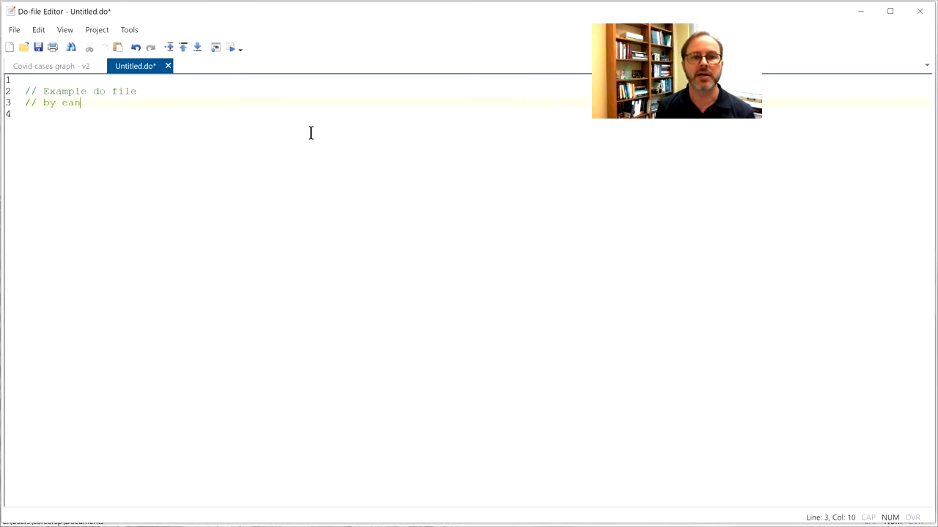
{"action": "key", "text": "BackSpace"}
{"action": "key", "text": "BackSpace"}
{"action": "key", "text": "BackSpace"}
{"action": "key", "text": "BackSpace"}
{"action": "type", "text": "s"}
{"action": "key", "text": "BackSpace"}
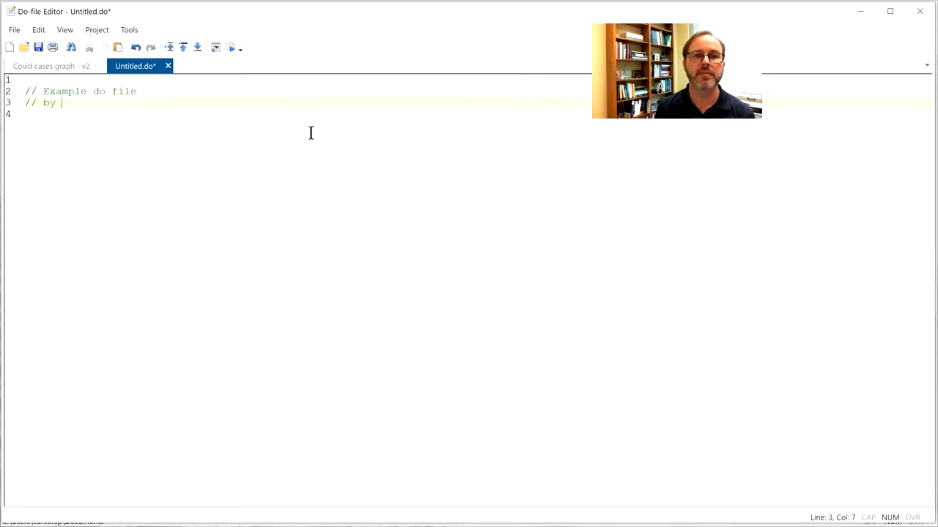
{"action": "type", "text": "Sean Corcoran"}
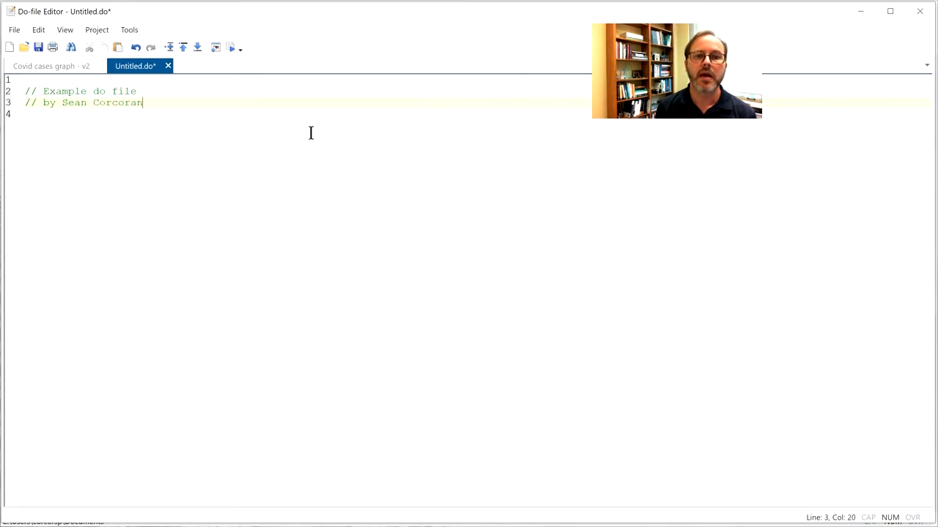
{"action": "key", "text": "Return"}
{"action": "key", "text": "Up"}
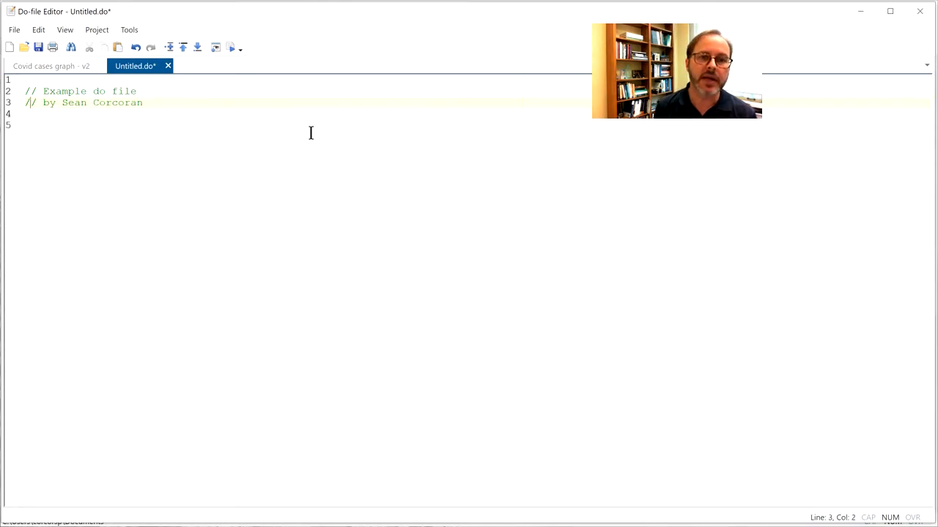
{"action": "key", "text": "Down"}
{"action": "key", "text": "Return"}
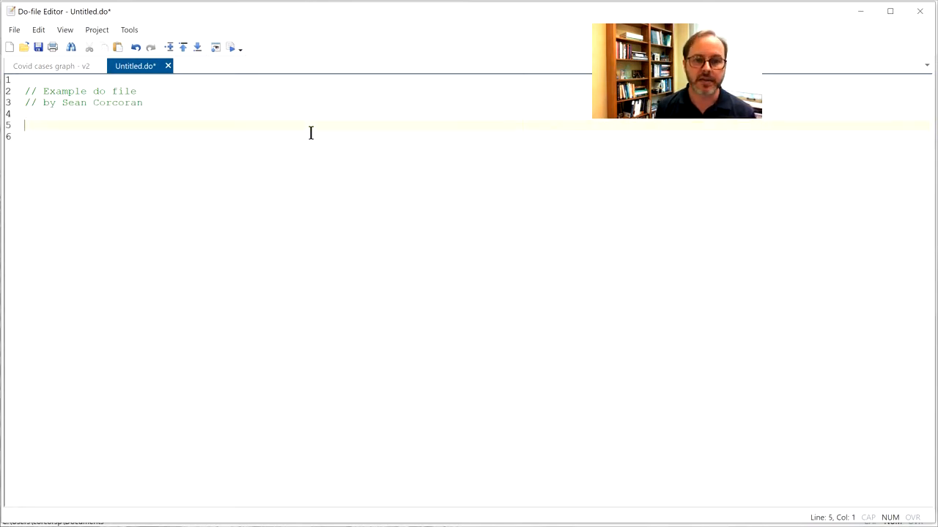
Add the comment line "** September 20, 2020" to the do-file and leave a blank line below it.
{"action": "type", "text": "** "}
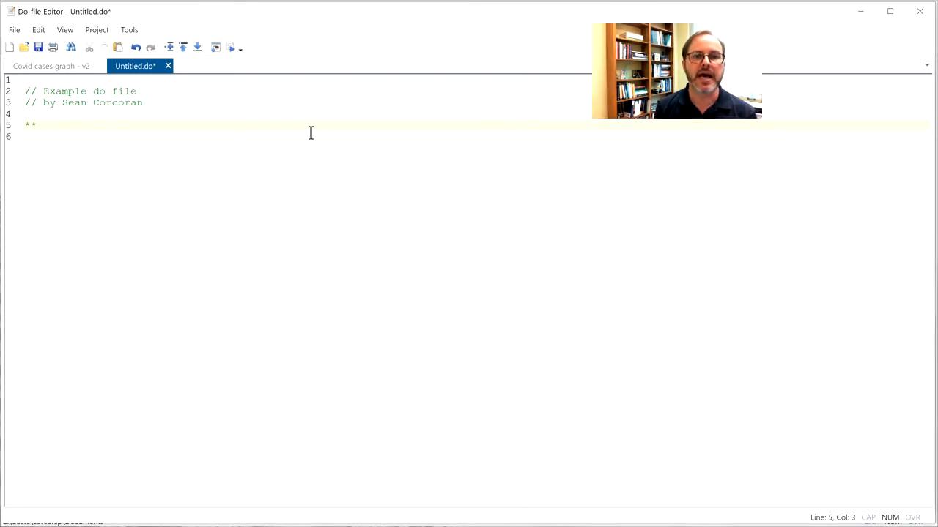
{"action": "type", "text": "Septe"}
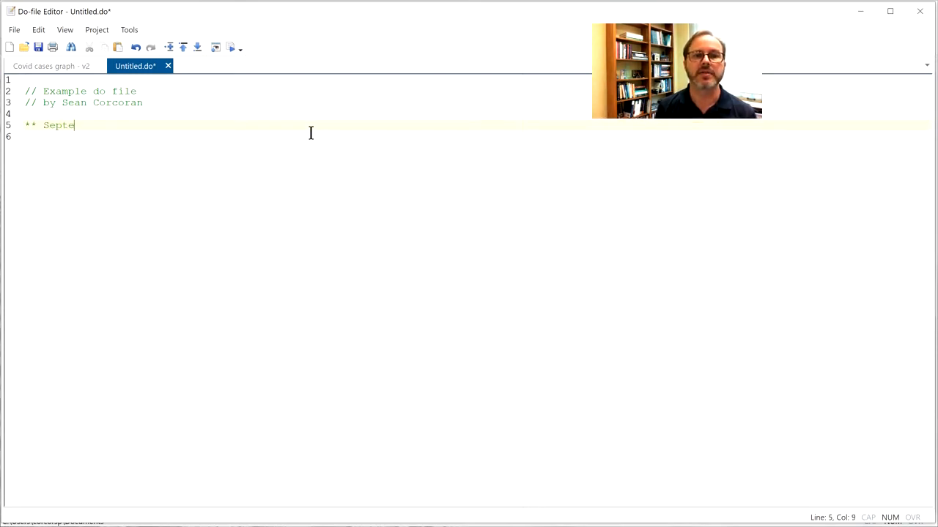
{"action": "type", "text": "mber 20, "}
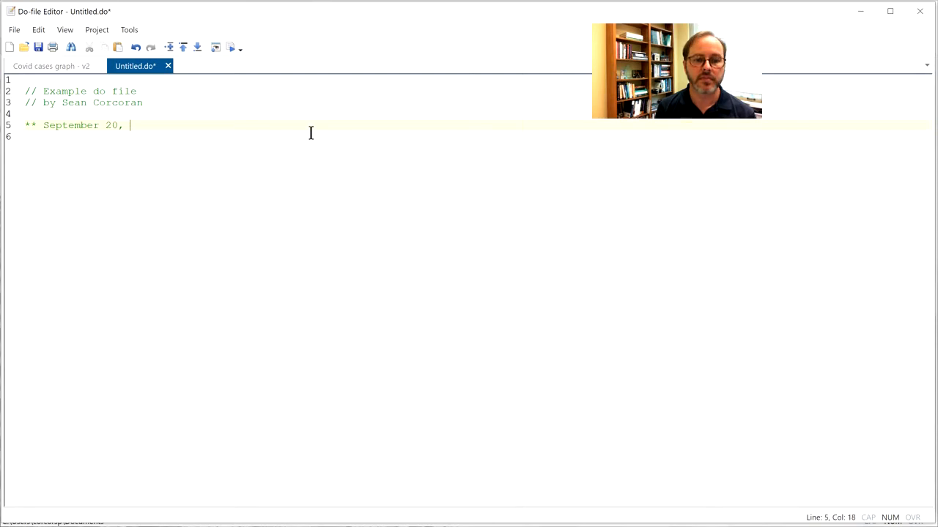
{"action": "type", "text": "2020"}
{"action": "key", "text": "Return"}
{"action": "key", "text": "Return"}
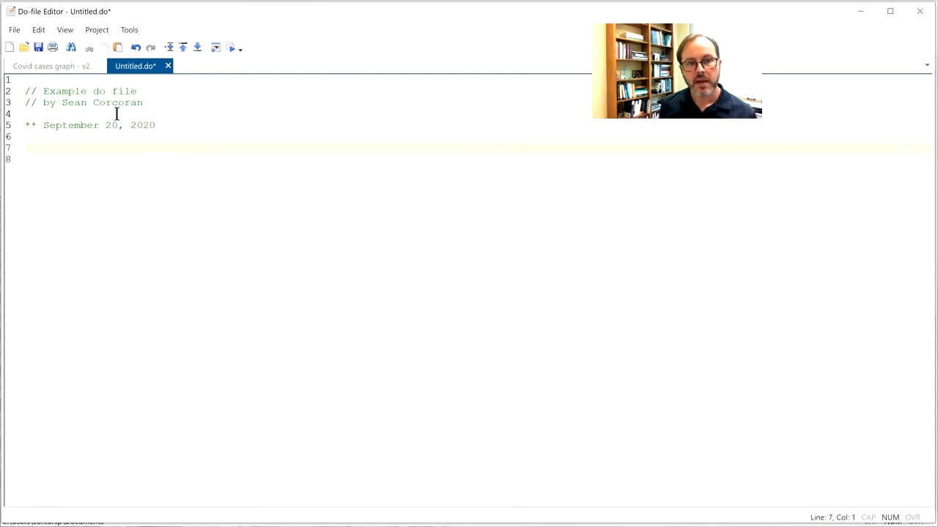
Switch to the main Stata window and copy the folder path, without nels.dta, from the last use command in the results.
{"action": "key", "text": "alt+Tab"}
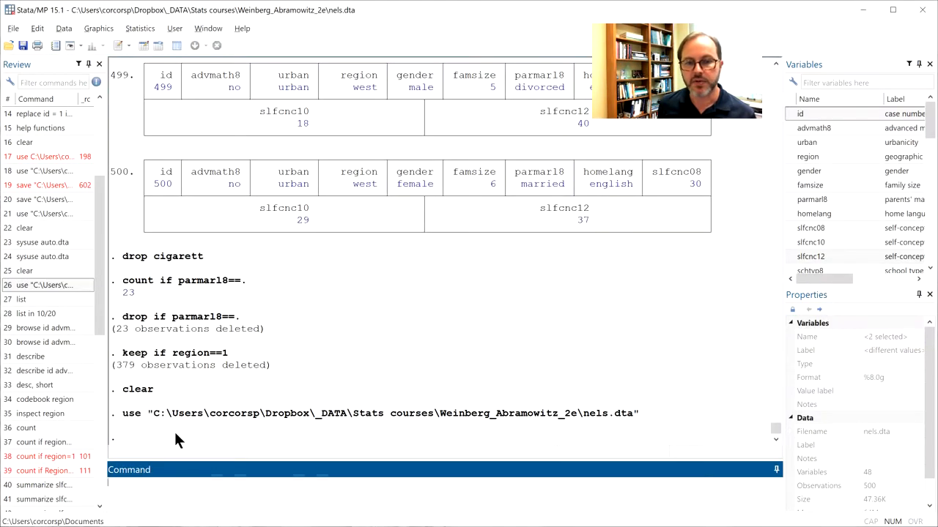
{"action": "left_click", "coordinate": [152, 412]}
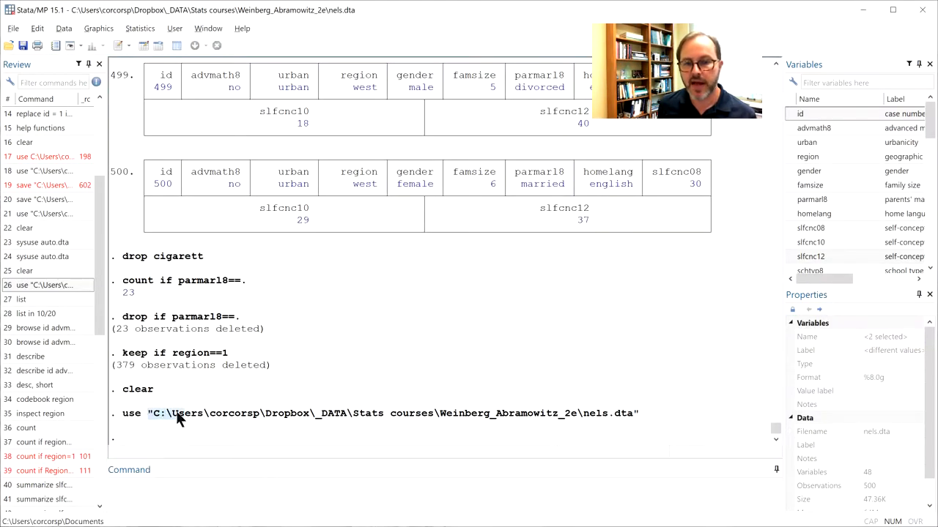
{"action": "left_click_drag", "start_coordinate": [178, 417], "coordinate": [277, 415]}
{"action": "left_click_drag", "start_coordinate": [366, 416], "coordinate": [450, 419]}
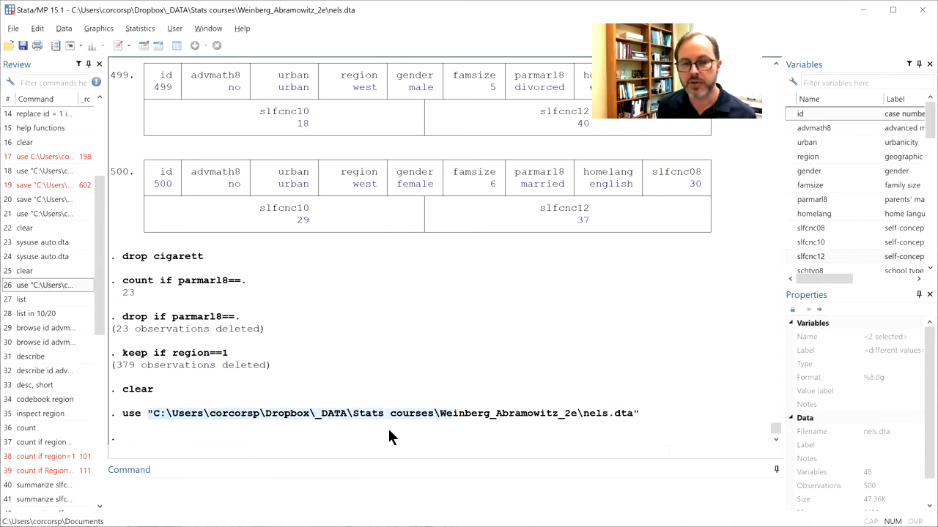
{"action": "left_click", "coordinate": [149, 412]}
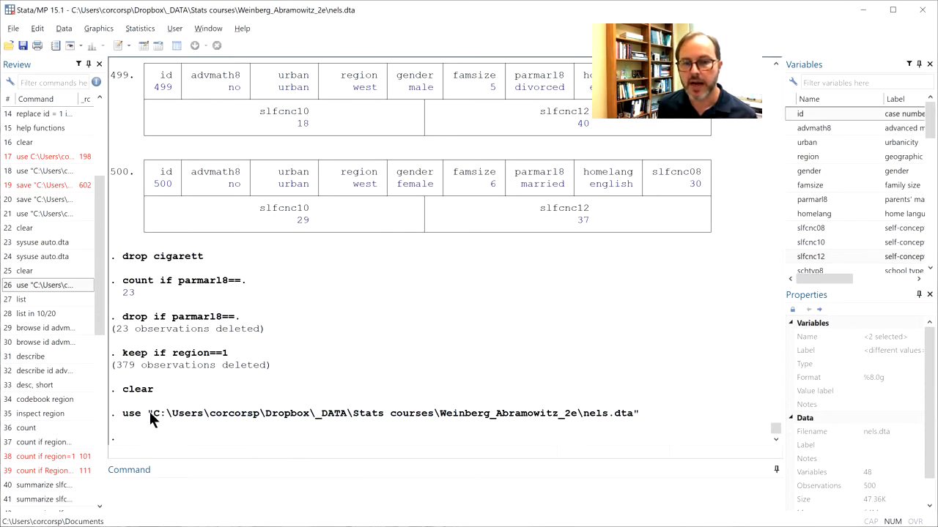
{"action": "left_click_drag", "start_coordinate": [149, 411], "coordinate": [572, 422]}
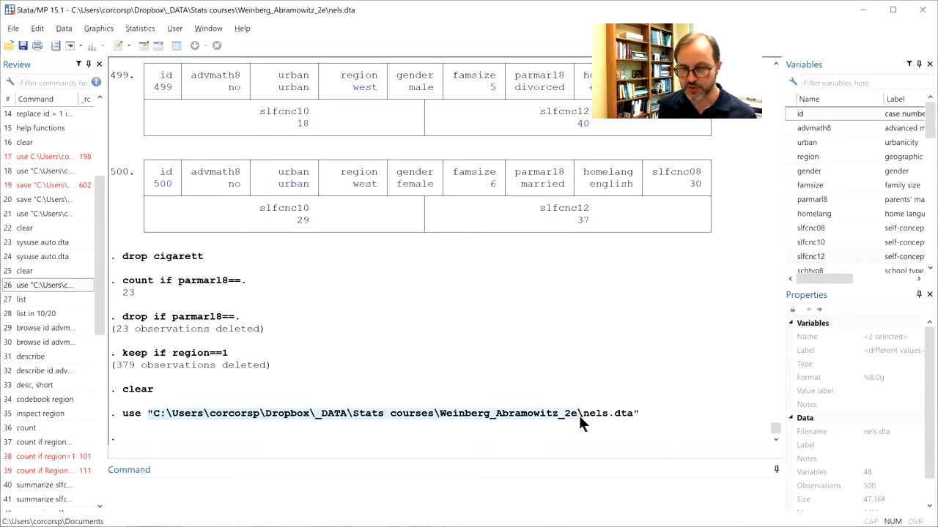
Back in the Do-file Editor, add a cd command with the copied Weinberg_Abramowitz_2e folder path in one pair of double quotes, followed by a blank line.
{"action": "key", "text": "alt+Tab"}
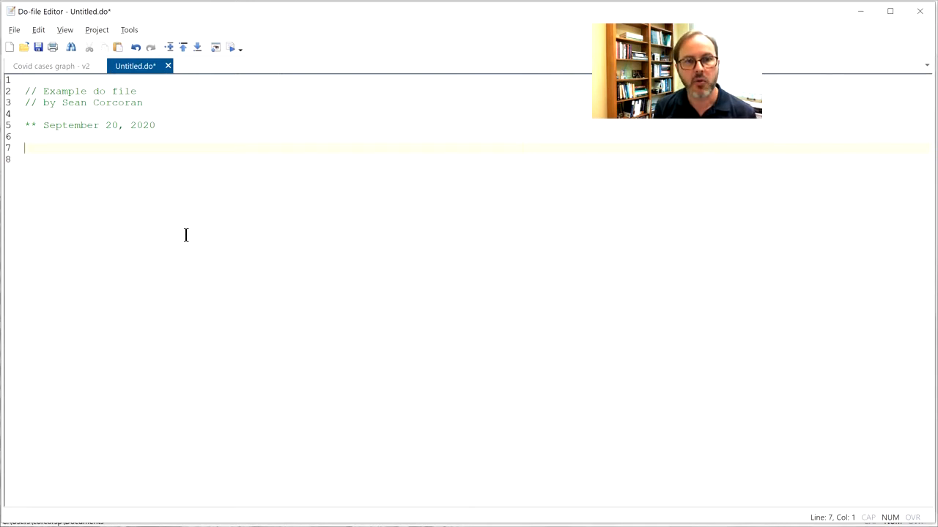
{"action": "type", "text": "cd"}
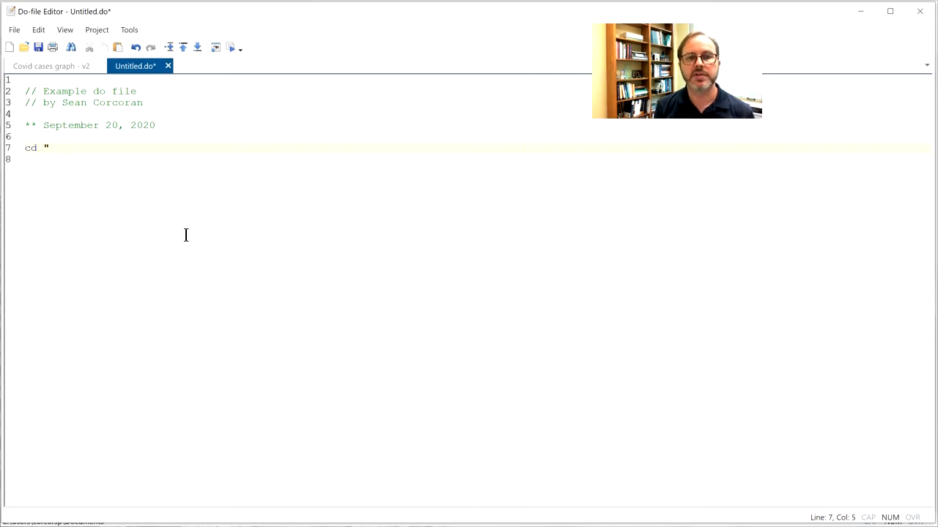
{"action": "type", "text": " \""}
{"action": "type", "text": "\"C:\\Users\\corcorsp\\Dropbox\\_DATA\\Stats courses\\Weinberg_Abramowitz_2e\\"}
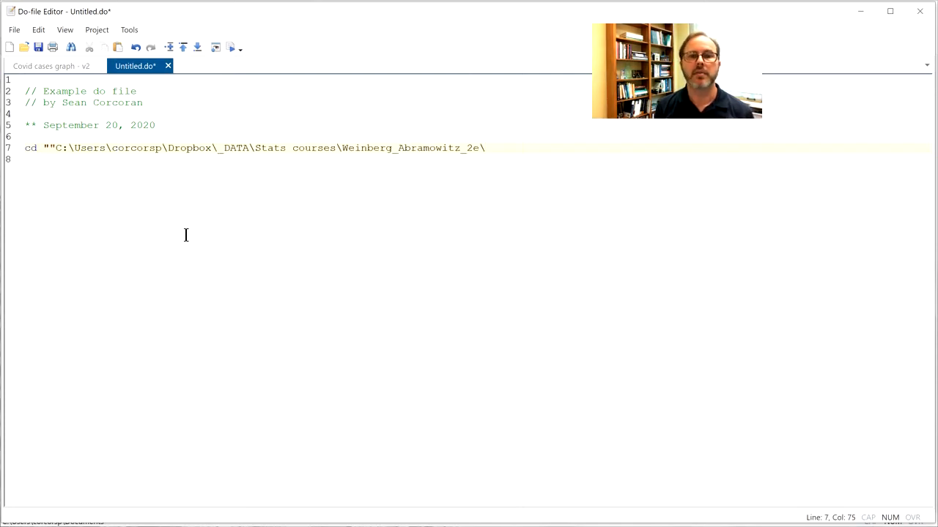
{"action": "type", "text": "\""}
{"action": "key", "text": "Home"}
{"action": "key", "text": "Right"}
{"action": "key", "text": "Right"}
{"action": "key", "text": "Right"}
{"action": "key", "text": "Right"}
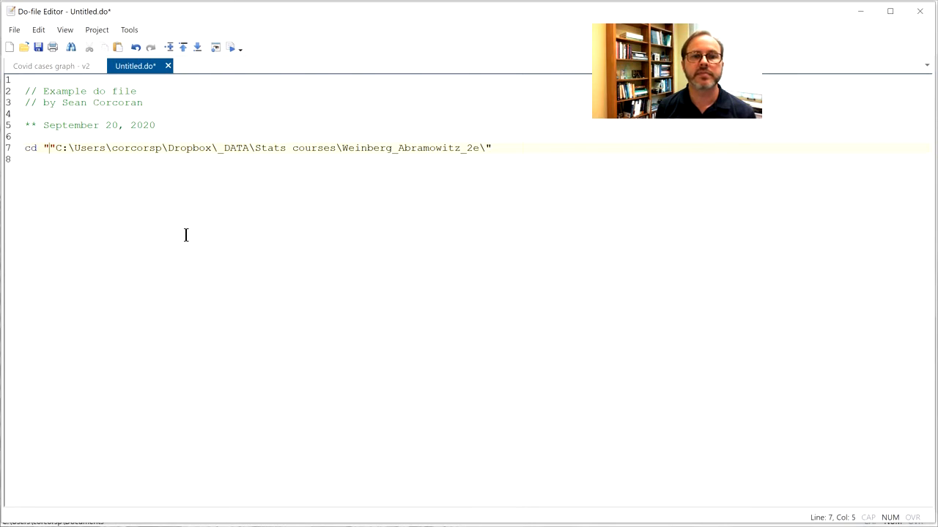
{"action": "key", "text": "BackSpace"}
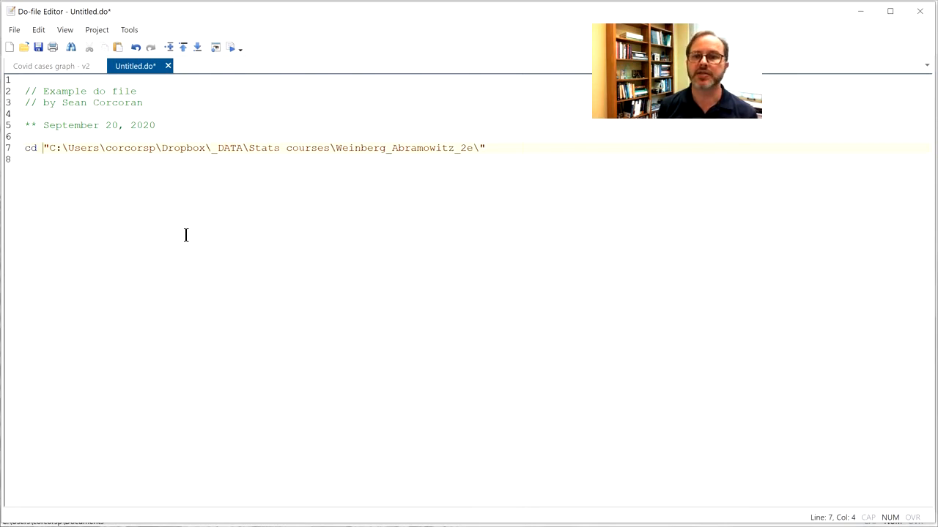
{"action": "key", "text": "End"}
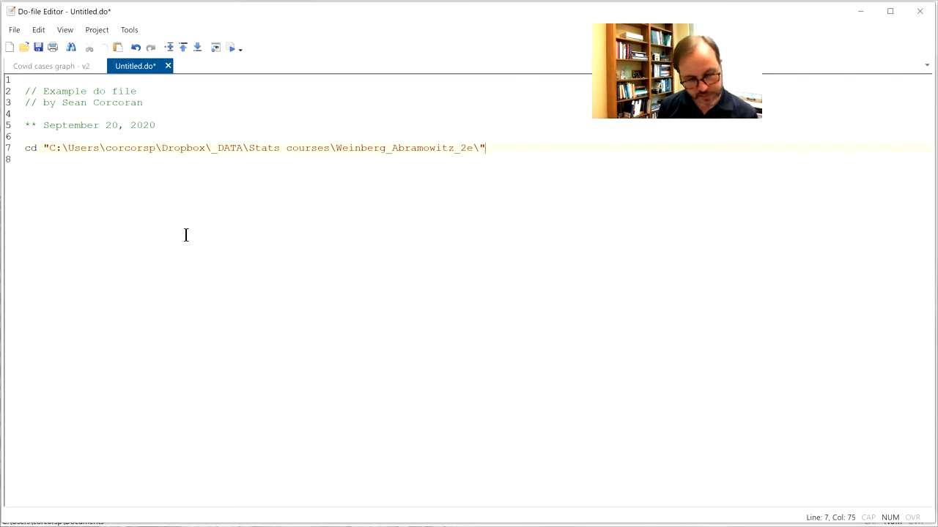
{"action": "key", "text": "Return"}
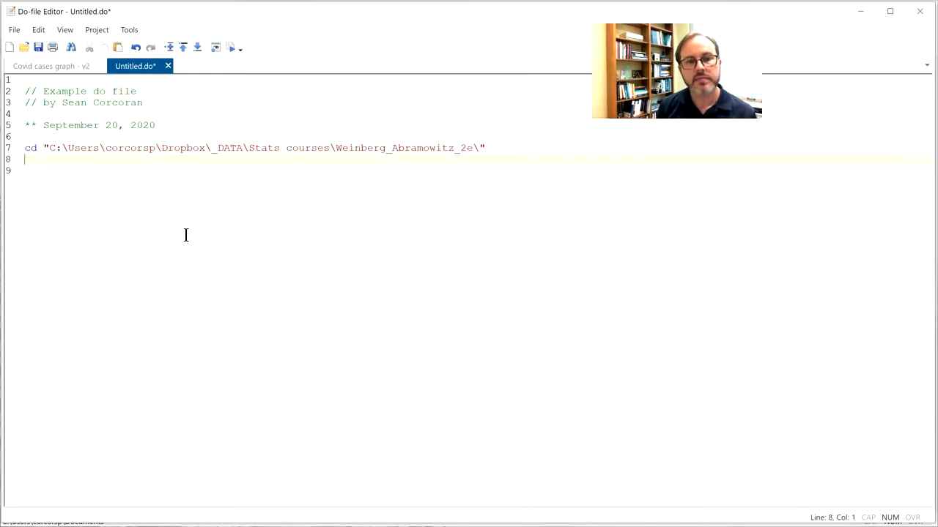
{"action": "key", "text": "Return"}
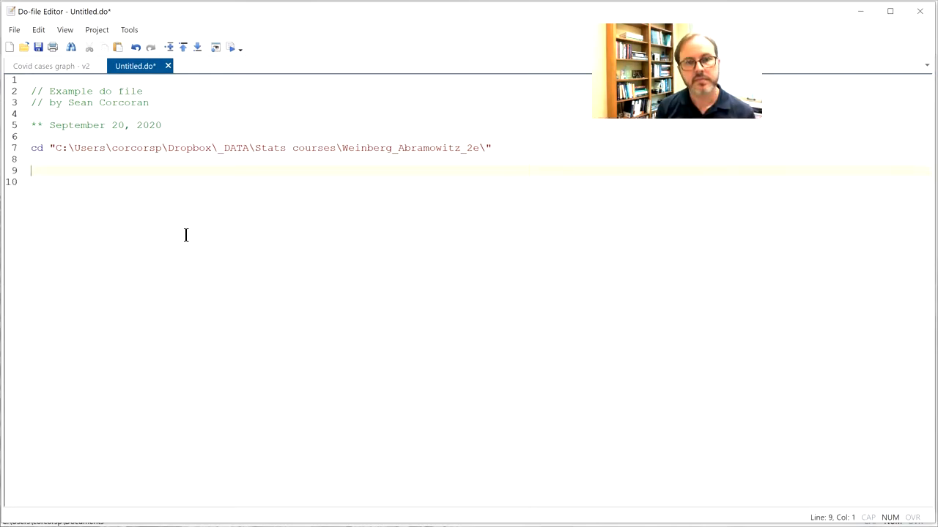
Add a version command on its own line below the cd command and start a new line under it.
{"action": "type", "text": "version"}
{"action": "key", "text": "Return"}
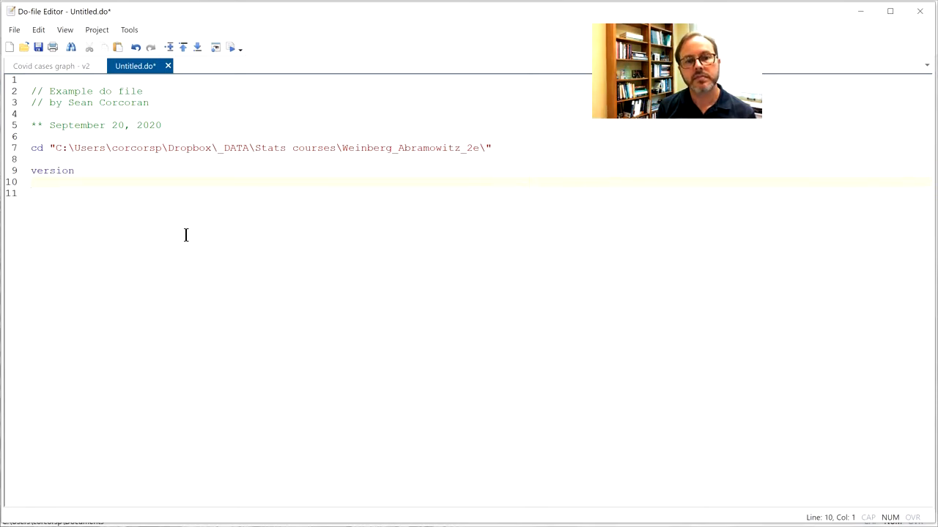
{"action": "key", "text": "Up"}
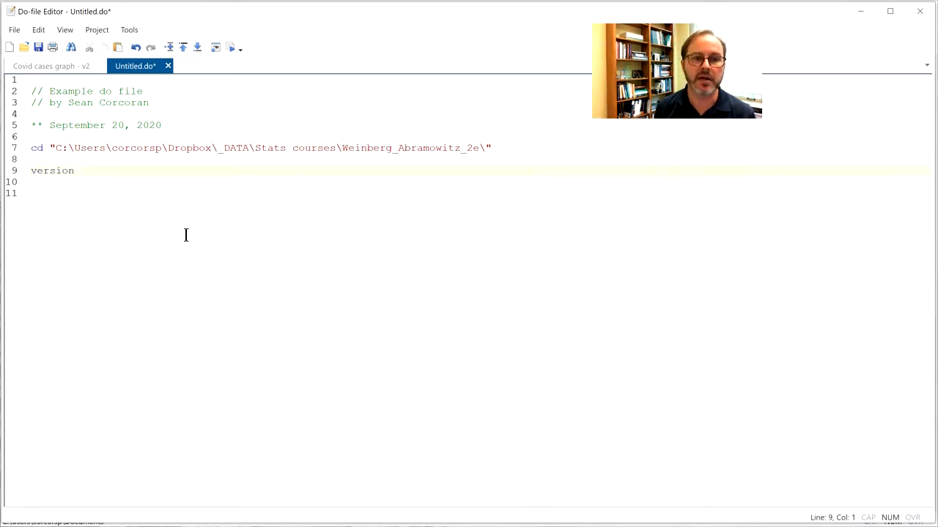
{"action": "key", "text": "Return"}
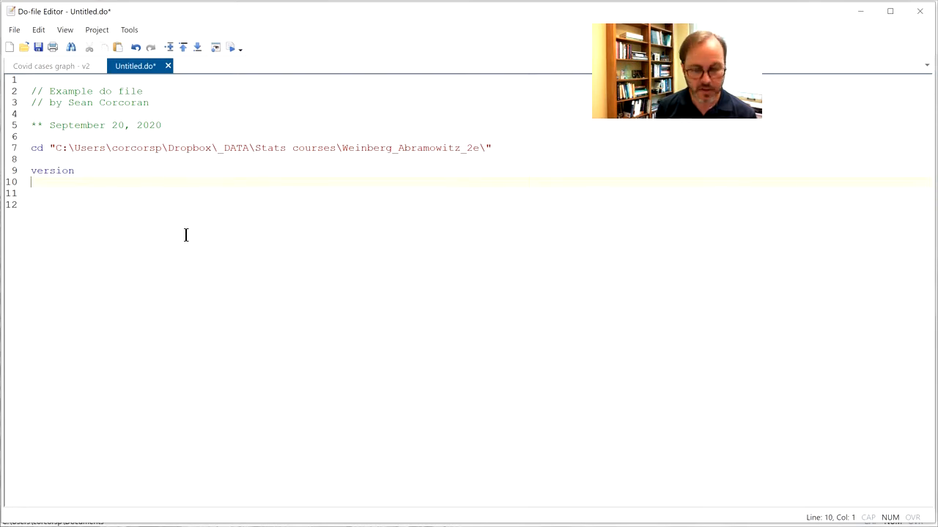
Add the command "use nels.dta" below the version line and leave blank lines after it.
{"action": "type", "text": "use"}
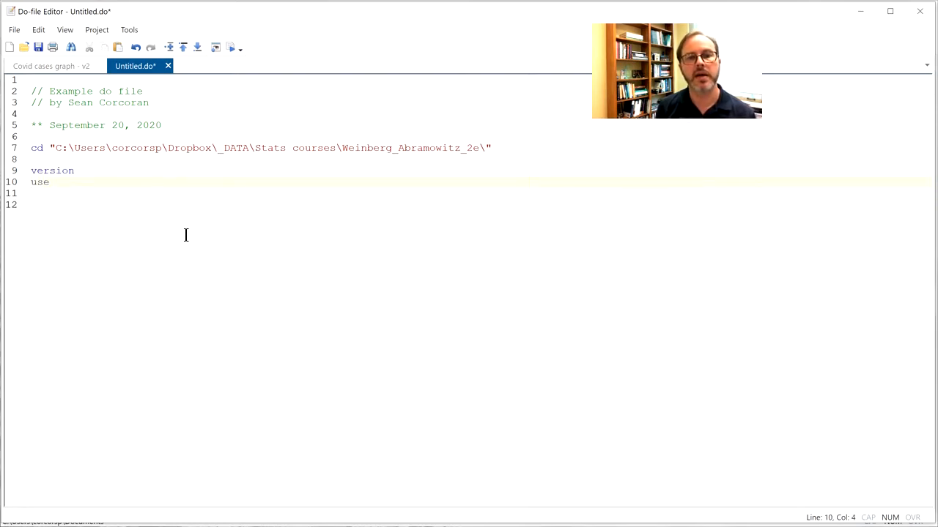
{"action": "type", "text": " n"}
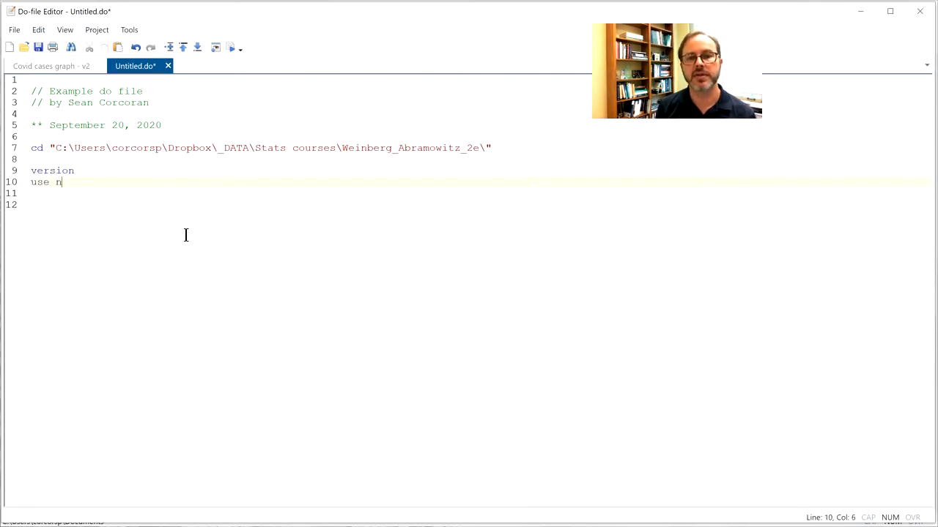
{"action": "type", "text": "els.dta"}
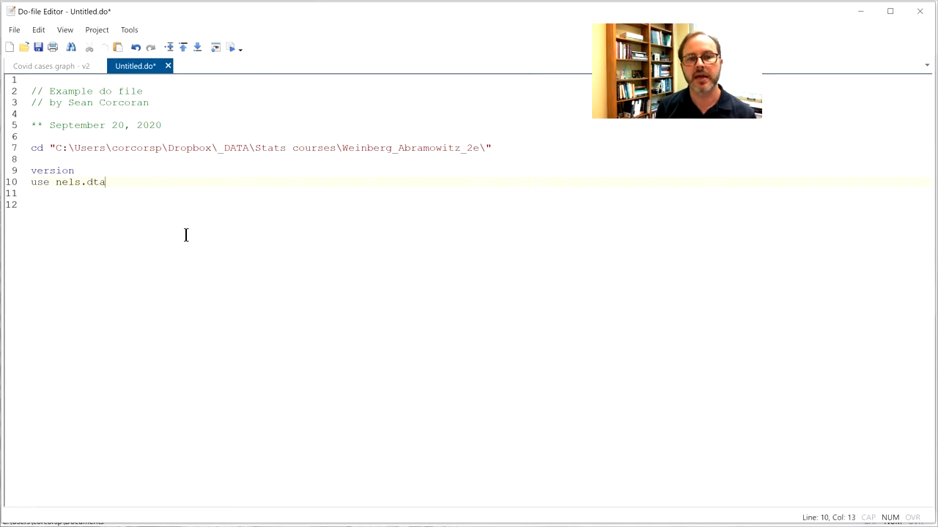
{"action": "key", "text": "Return"}
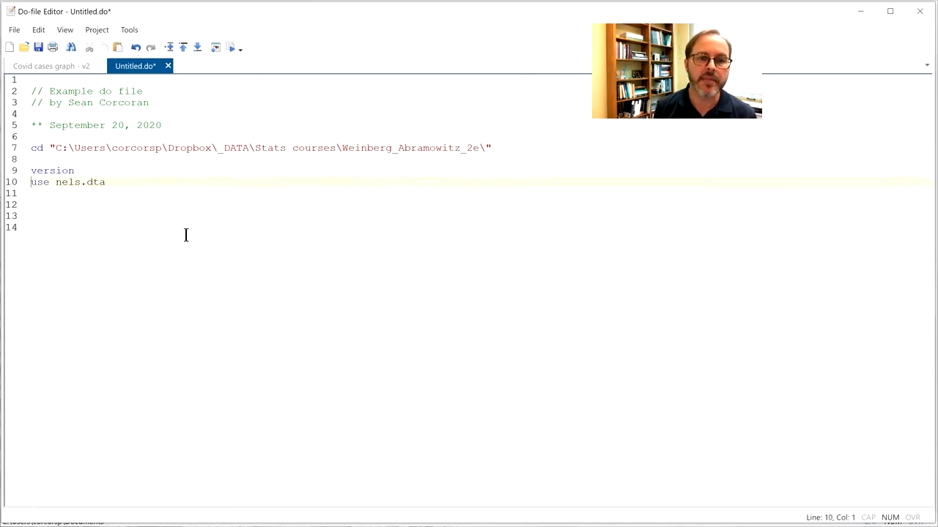
Review the cd line together with the nels.dta file name in the use command, highlighting each in turn.
{"action": "key", "text": "Up"}
{"action": "key", "text": "Down"}
{"action": "key", "text": "Down"}
{"action": "key", "text": "Up"}
{"action": "key", "text": "Up"}
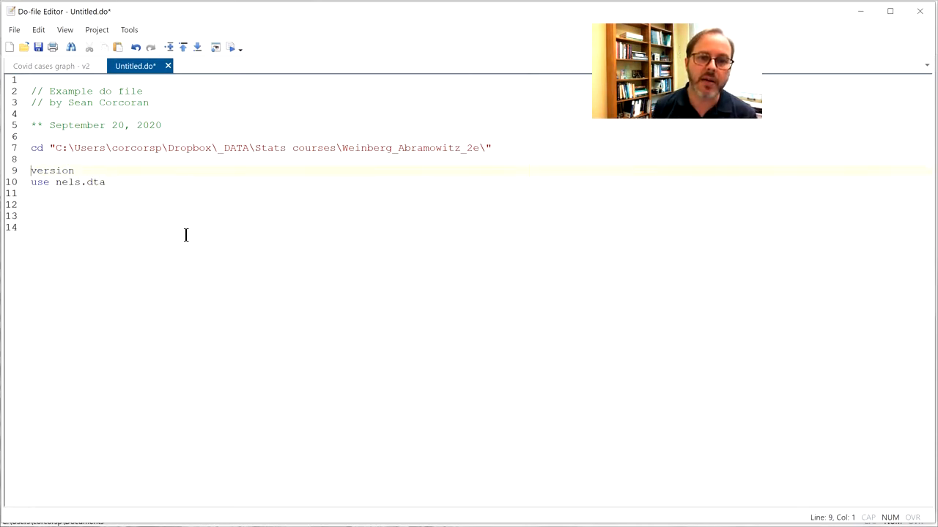
{"action": "key", "text": "shift+End"}
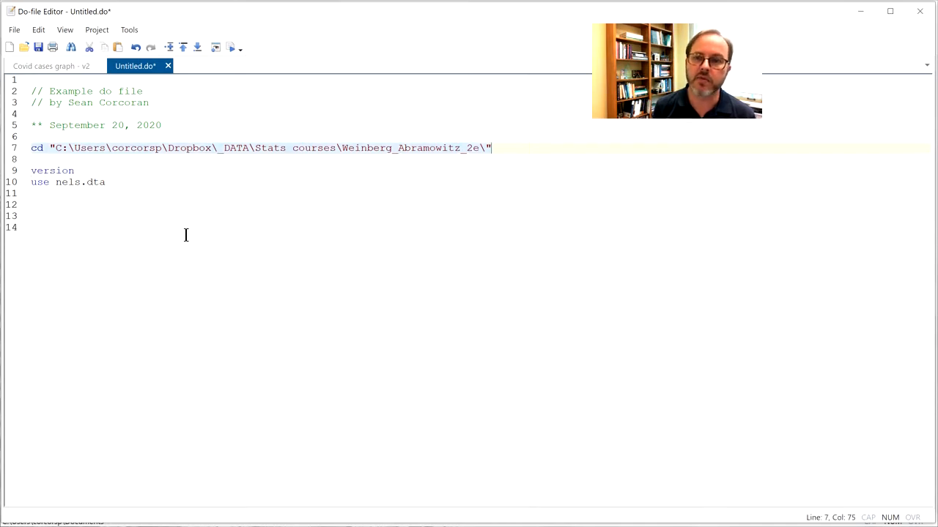
{"action": "key", "text": "Down"}
{"action": "key", "text": "Down"}
{"action": "key", "text": "Down"}
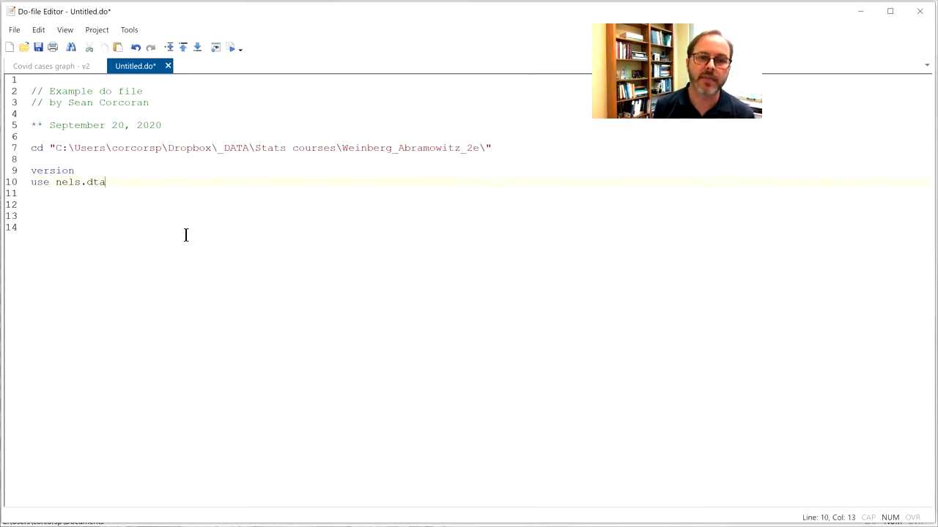
{"action": "key", "text": "Left"}
{"action": "key", "text": "Left"}
{"action": "key", "text": "Left"}
{"action": "key", "text": "Left"}
{"action": "key", "text": "Left"}
{"action": "key", "text": "Left"}
{"action": "key", "text": "Left"}
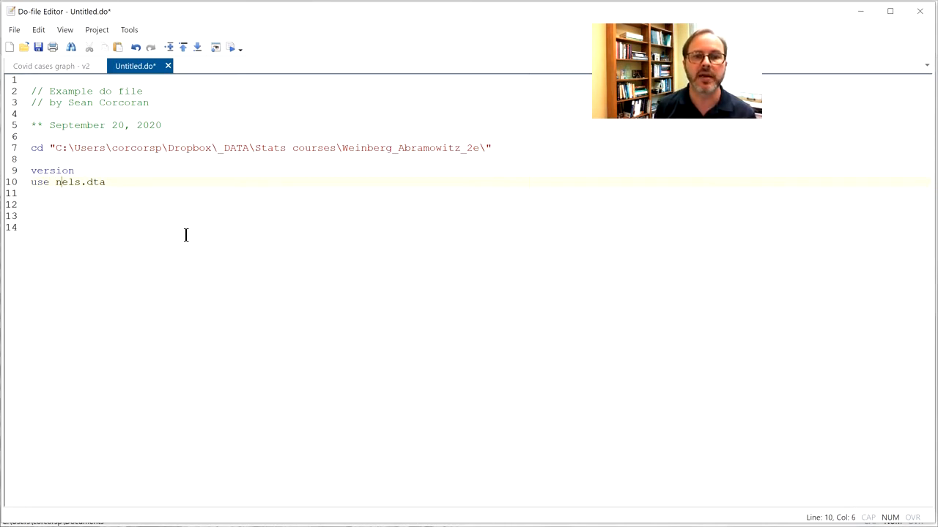
{"action": "key", "text": "shift+End"}
{"action": "key", "text": "Down"}
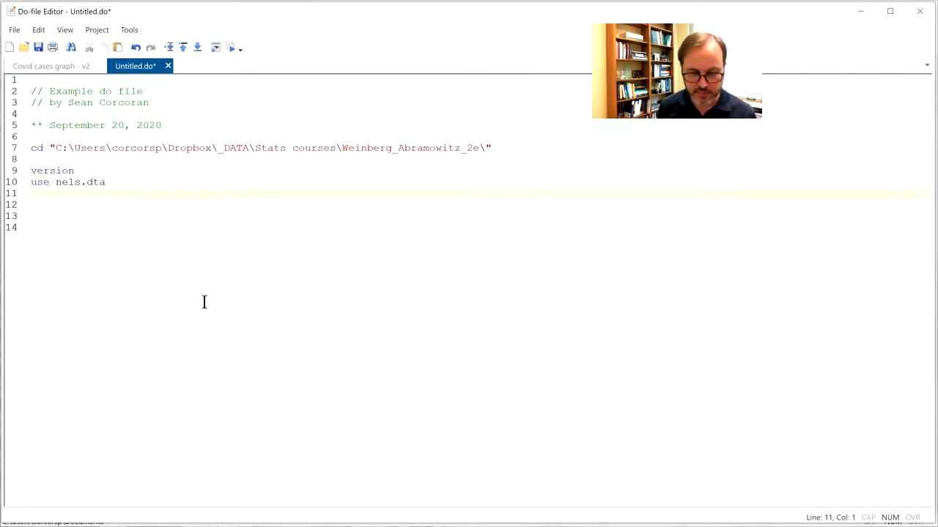
In the main Stata window's command history, select the summarize, table and tabulate commands numbered 40, 41, 44, 46, 53 and 55.
{"action": "left_click", "coordinate": [193, 246]}
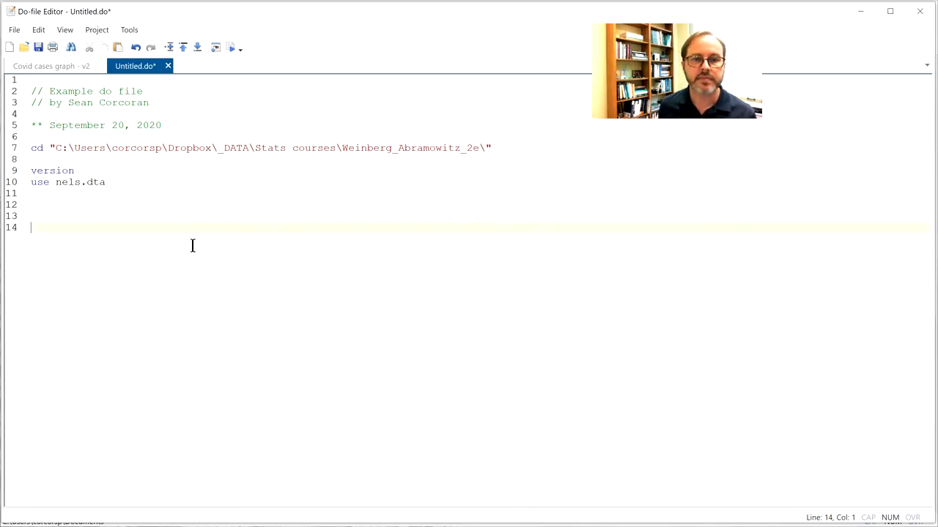
{"action": "key", "text": "Up"}
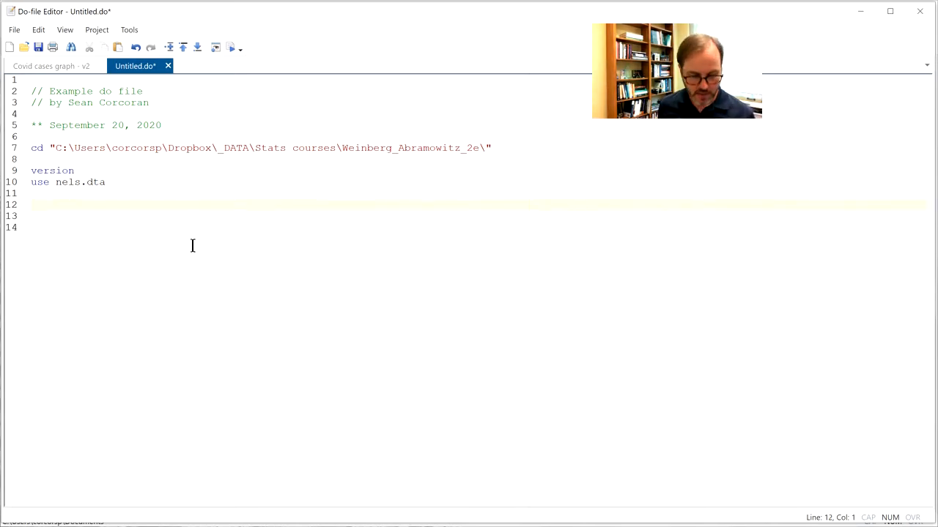
{"action": "key", "text": "alt+Tab"}
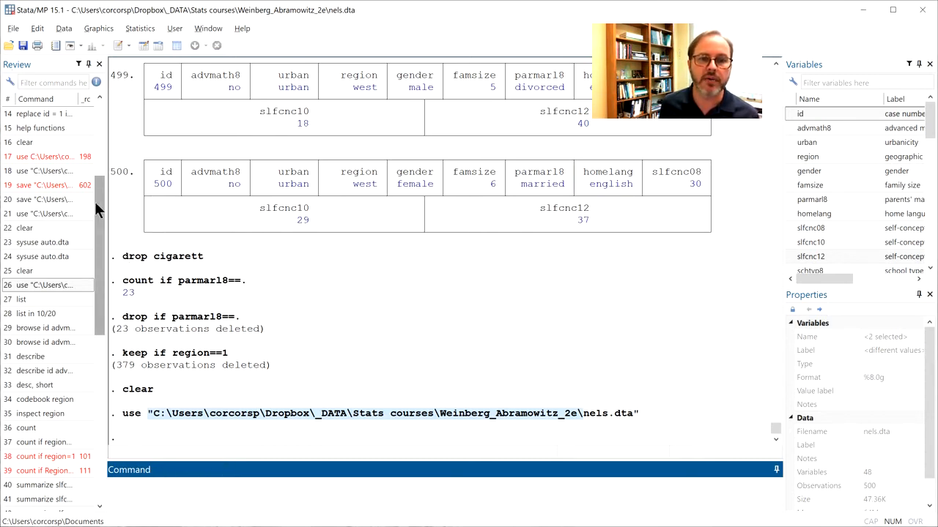
{"action": "left_click_drag", "start_coordinate": [96, 202], "coordinate": [98, 293]}
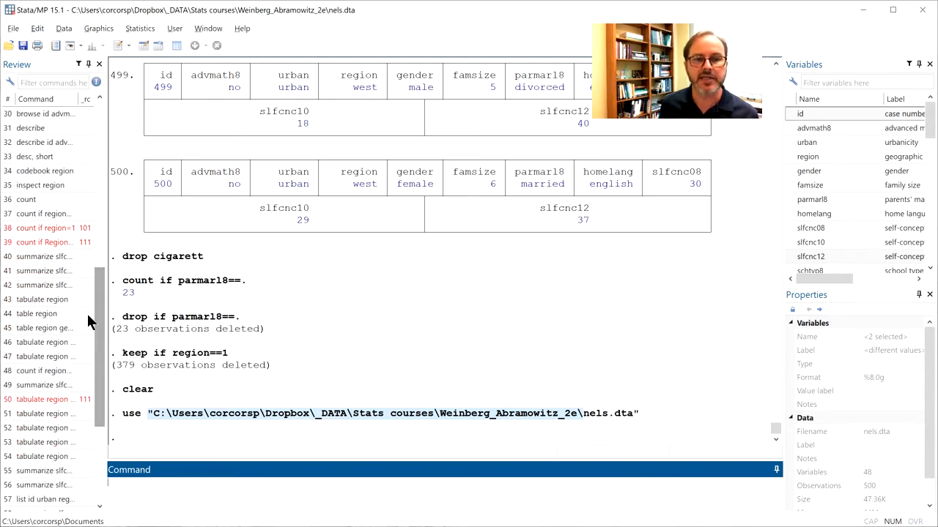
{"action": "left_click", "coordinate": [63, 257]}
{"action": "left_click", "coordinate": [61, 270], "text": "shift"}
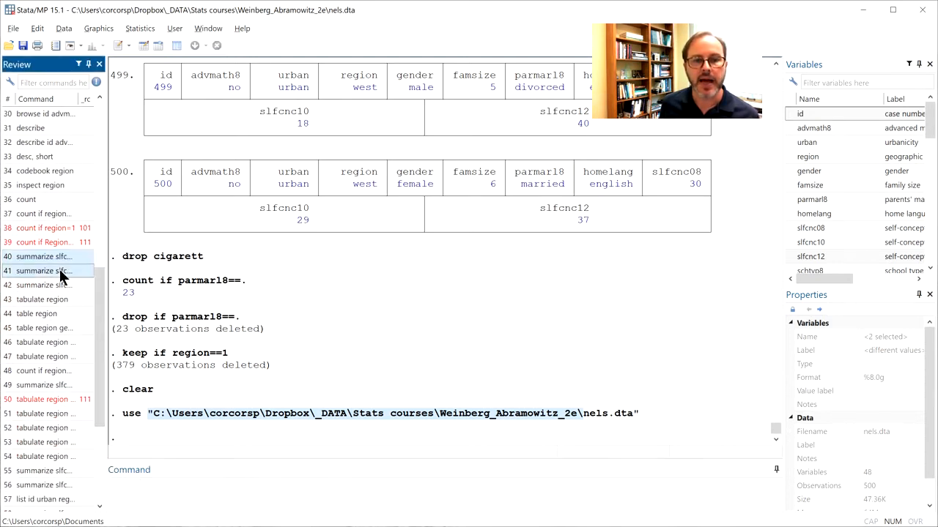
{"action": "left_click", "coordinate": [54, 310], "text": "ctrl"}
{"action": "left_click", "coordinate": [56, 343], "text": "ctrl"}
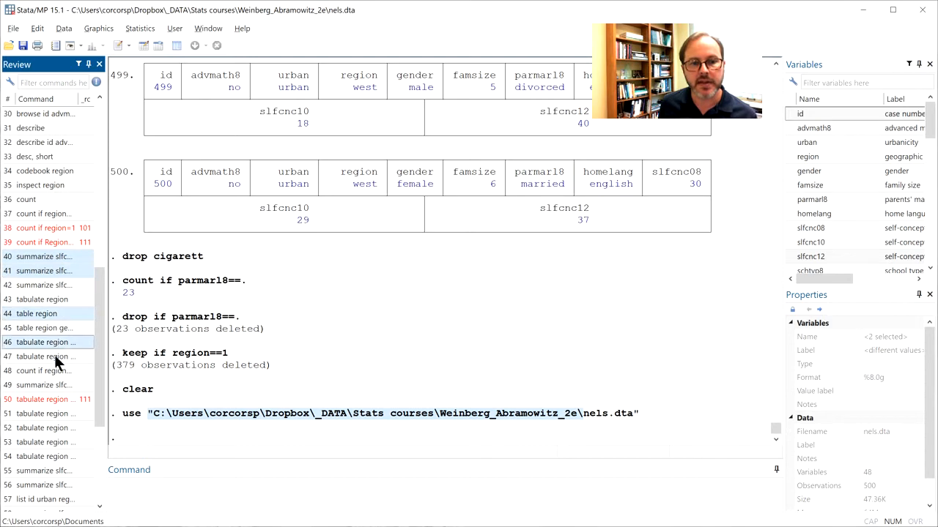
{"action": "left_click", "coordinate": [35, 442], "text": "ctrl"}
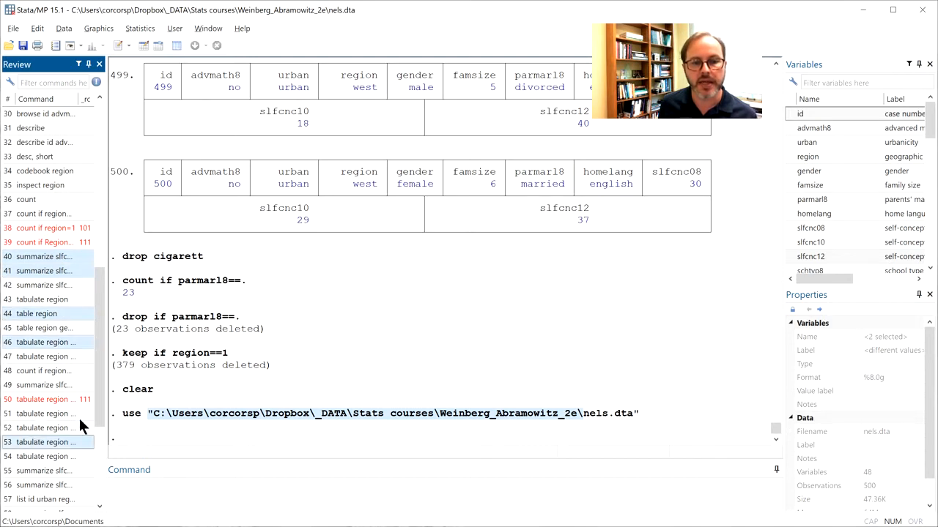
{"action": "left_click", "coordinate": [54, 471], "text": "ctrl"}
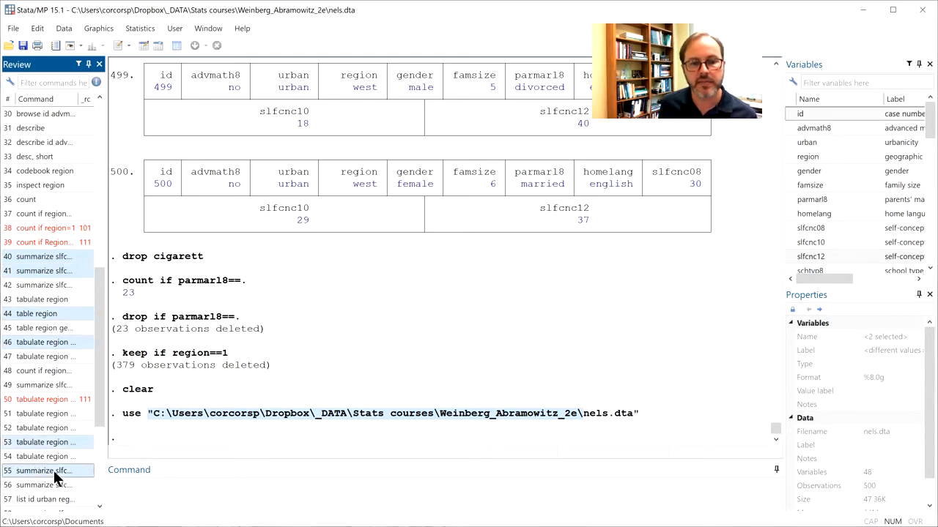
Send the selected history commands to a new do-file, highlight all six lines and close that file without saving.
{"action": "right_click", "coordinate": [53, 470]}
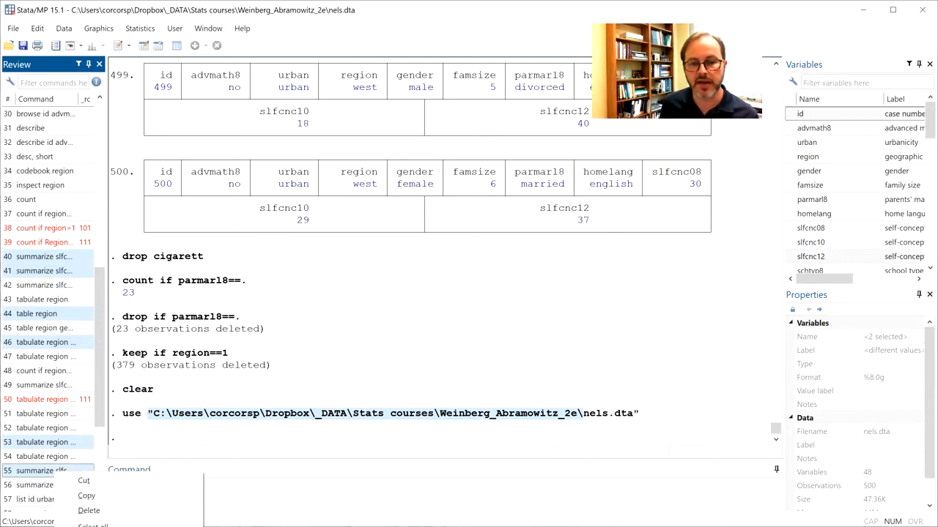
{"action": "left_click", "coordinate": [125, 526]}
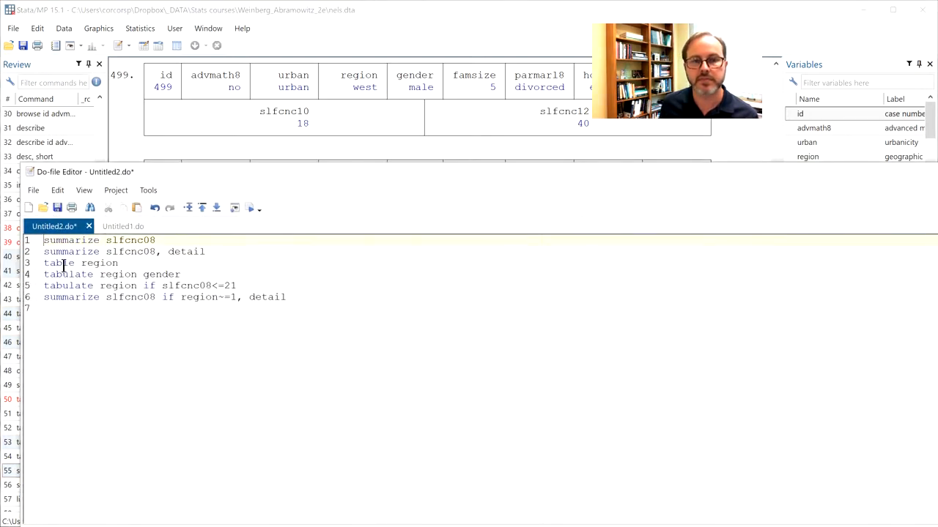
{"action": "left_click", "coordinate": [304, 299], "text": "shift"}
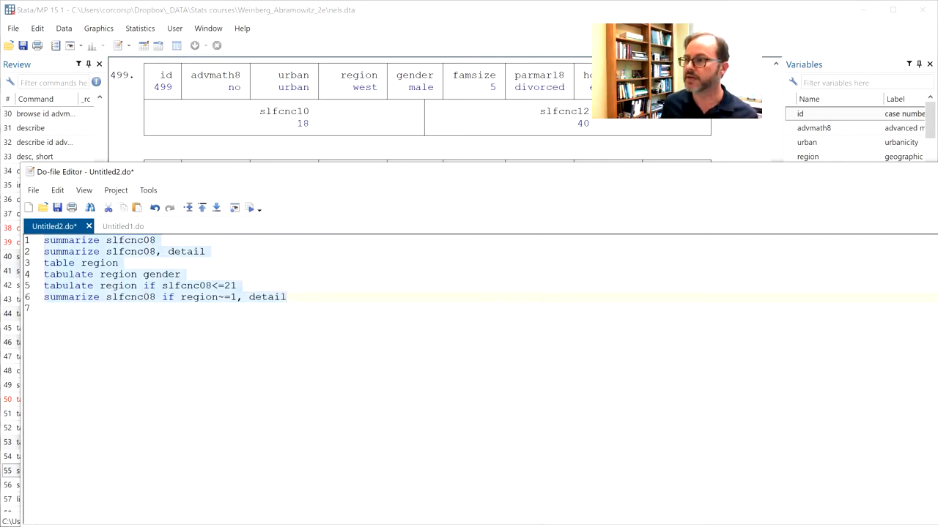
{"action": "key", "text": "alt+F4"}
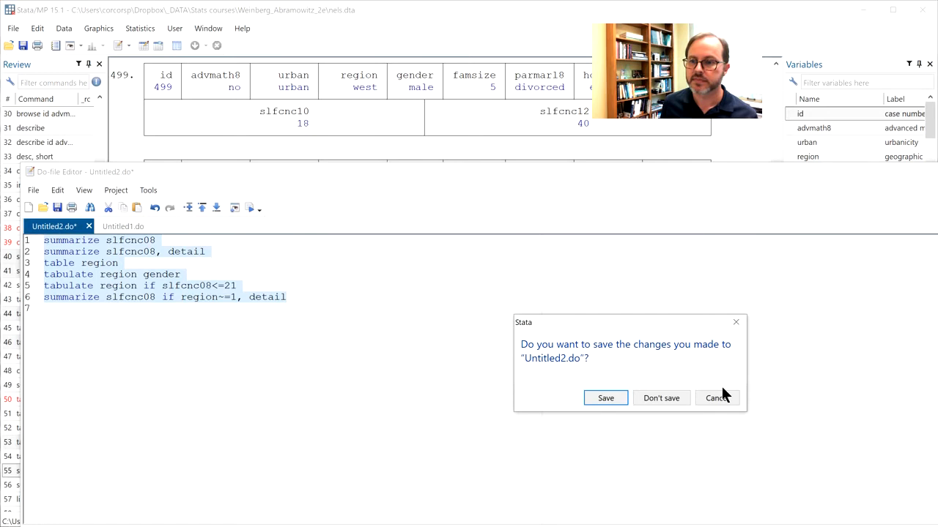
{"action": "left_click", "coordinate": [666, 401]}
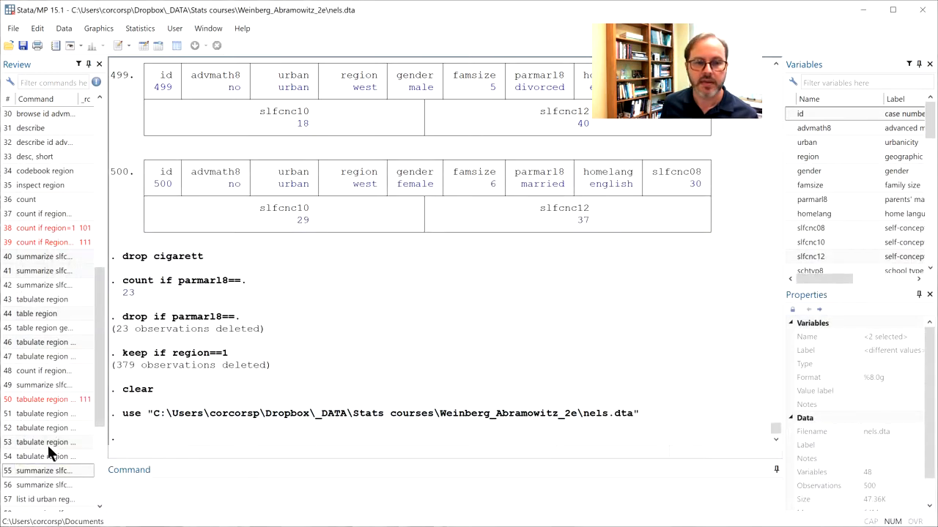
Copy the six selected history commands and paste them at line 12 of the example do-file, below the use nels.dta line.
{"action": "right_click", "coordinate": [64, 265]}
{"action": "left_click", "coordinate": [79, 281]}
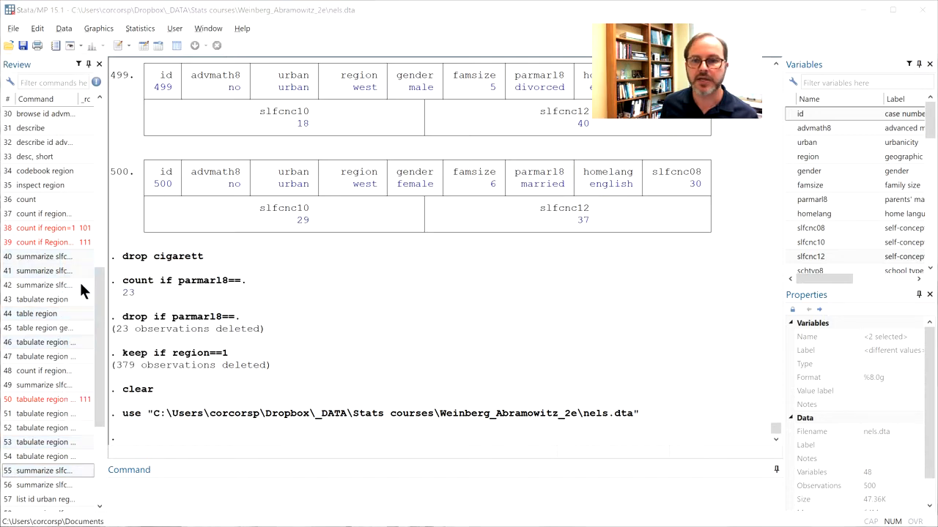
{"action": "key", "text": "alt+Tab"}
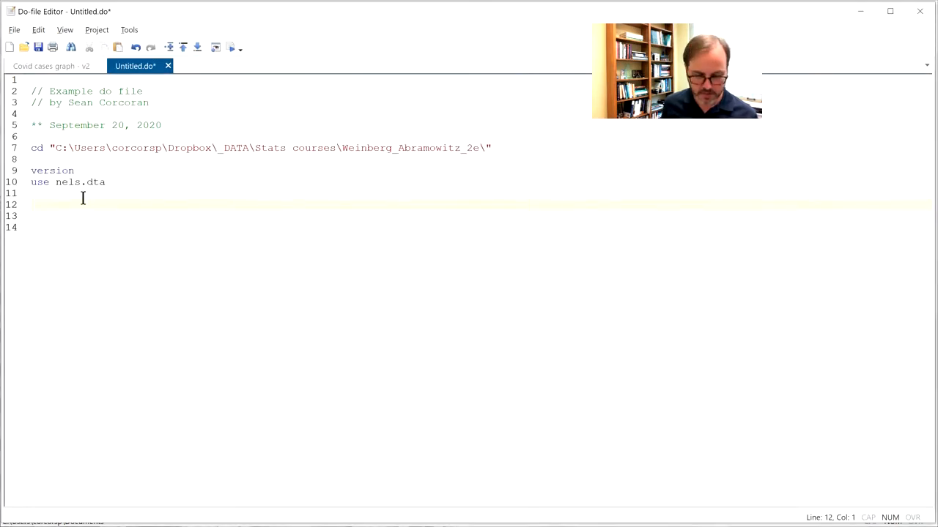
{"action": "key", "text": "ctrl+v"}
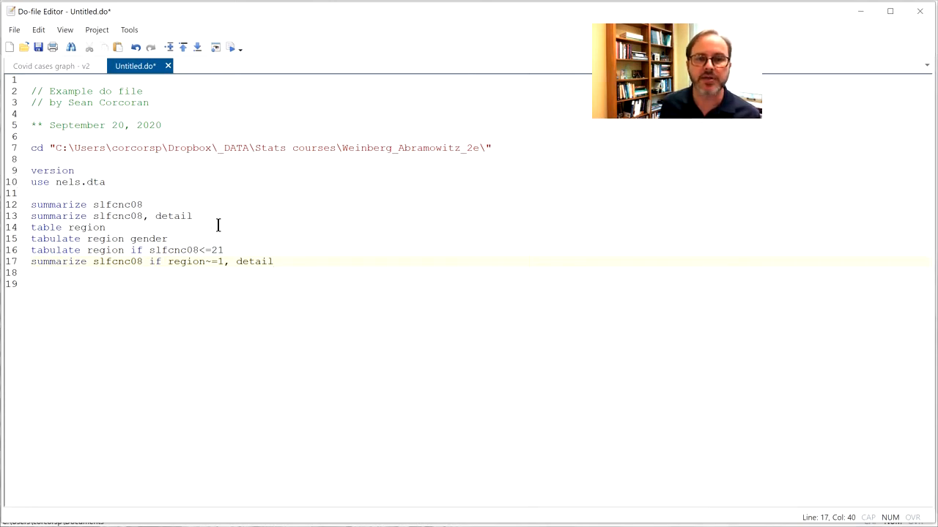
Add a describe command on its own line above the first summarize command, keeping a blank line before it.
{"action": "left_click", "coordinate": [95, 194]}
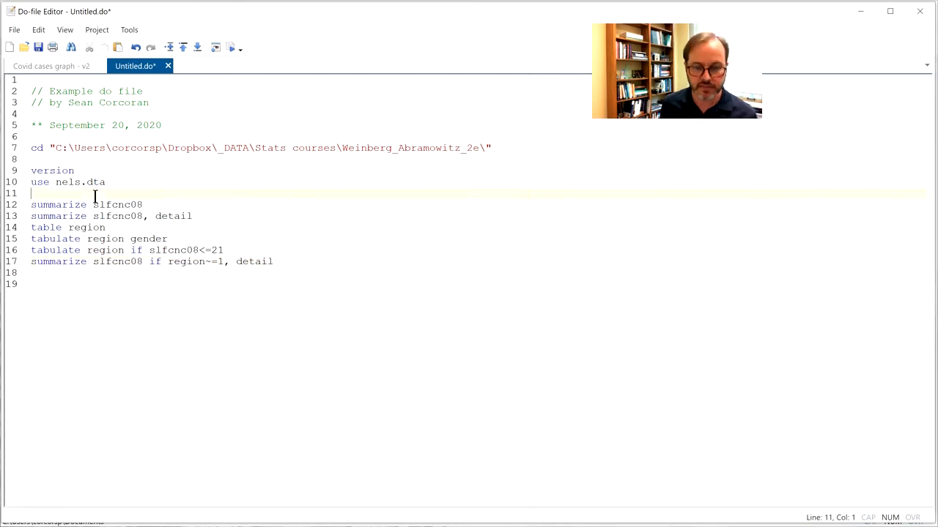
{"action": "key", "text": "Return"}
{"action": "type", "text": "describe"}
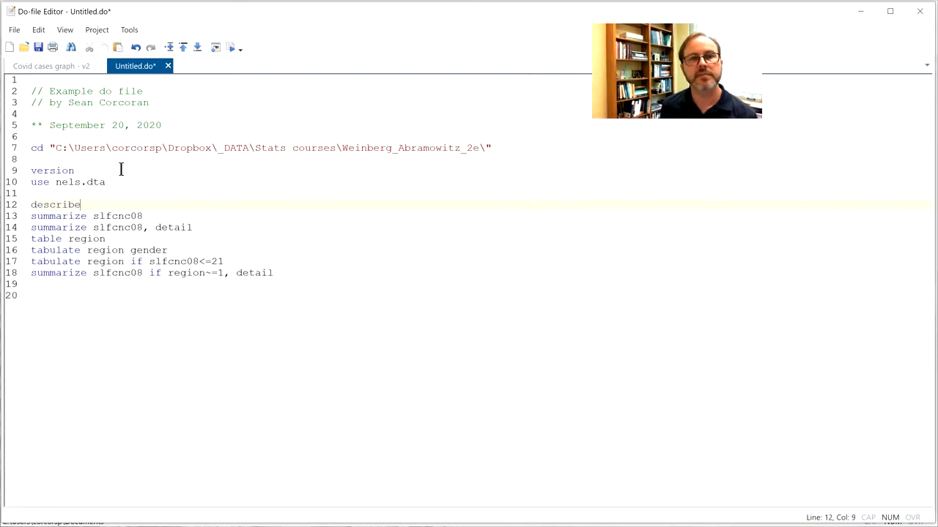
Save the do-file in the Documents folder under the name "example do file".
{"action": "left_click", "coordinate": [13, 36]}
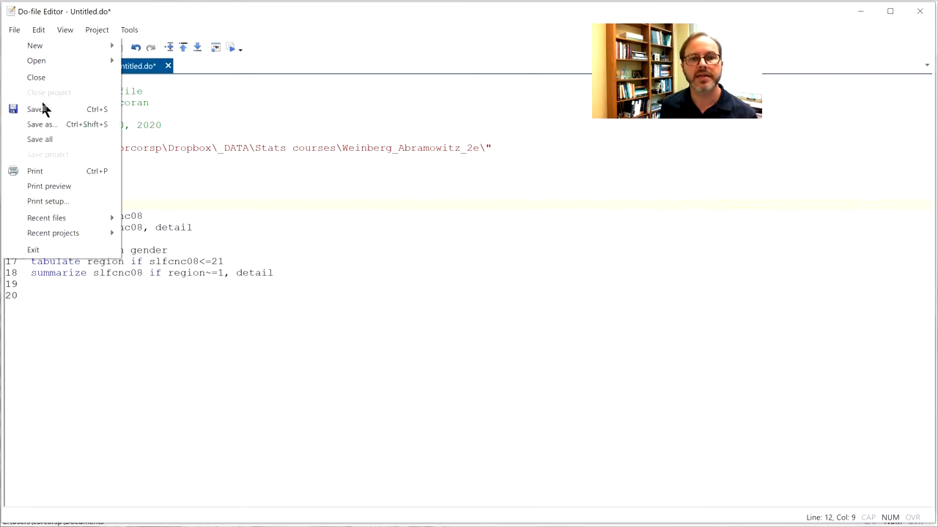
{"action": "left_click", "coordinate": [46, 125]}
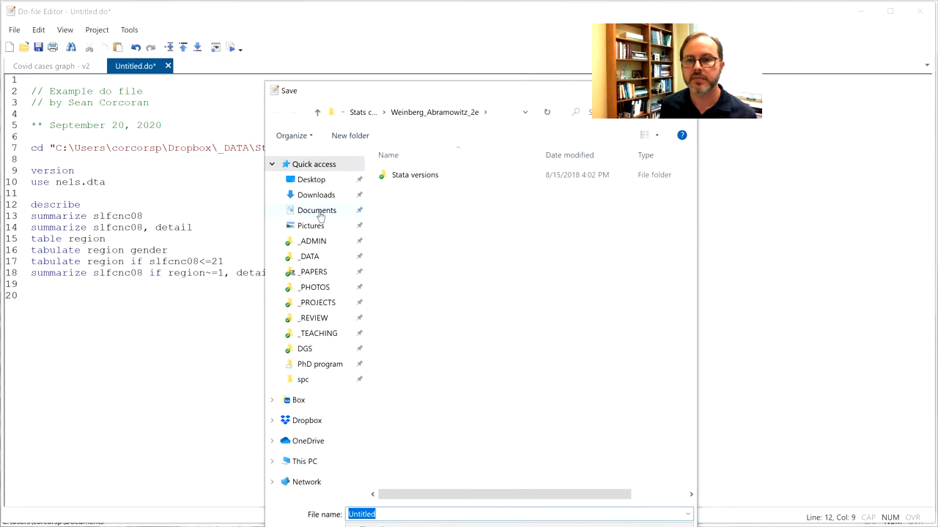
{"action": "left_click", "coordinate": [319, 212]}
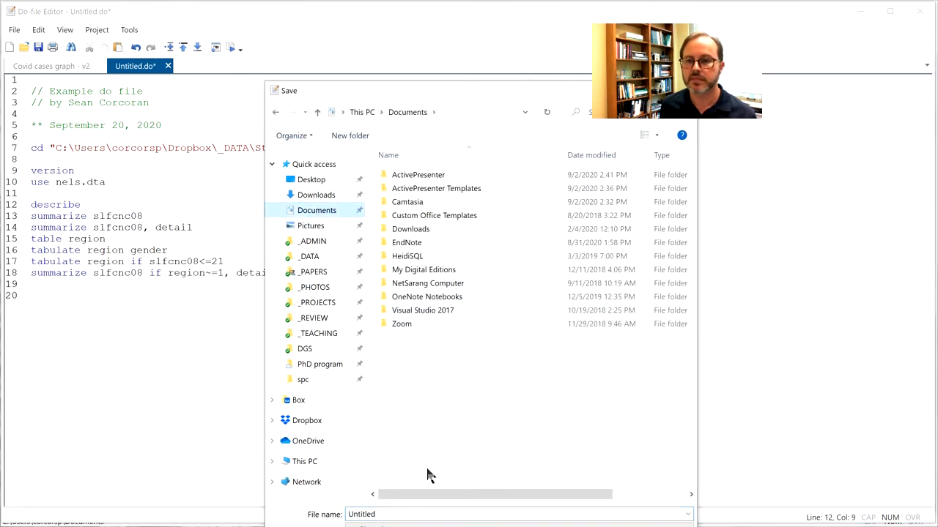
{"action": "type", "text": "exam"}
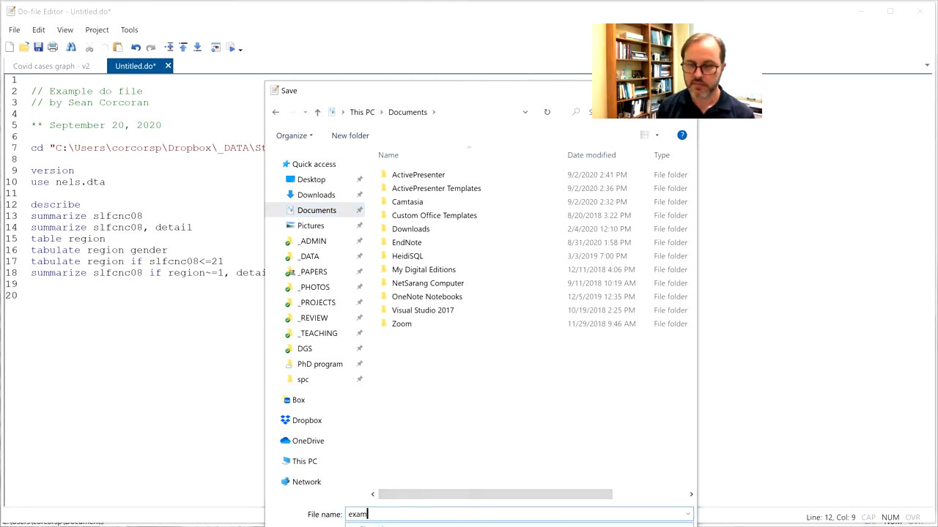
{"action": "type", "text": "ple do file"}
{"action": "key", "text": "Return"}
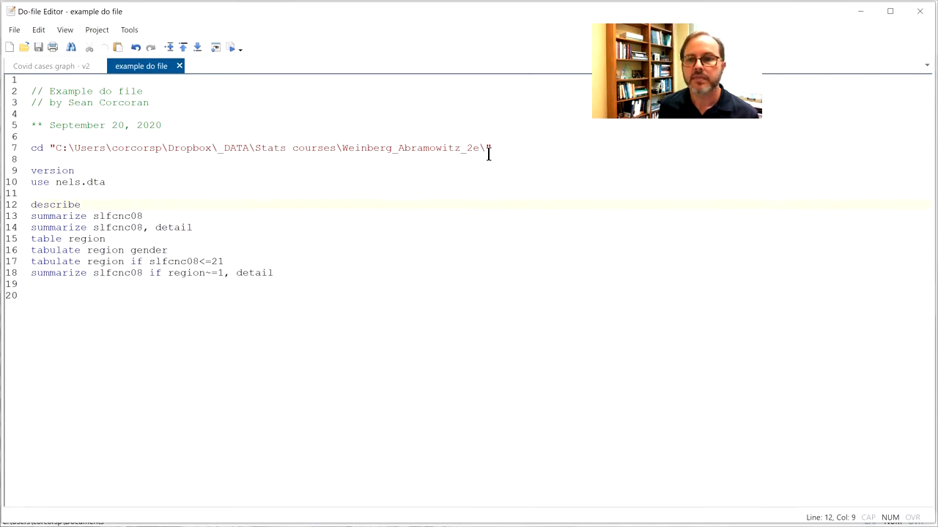
Add a clear command on its own line directly above the version command, keeping the blank line after the cd command.
{"action": "left_click", "coordinate": [54, 158]}
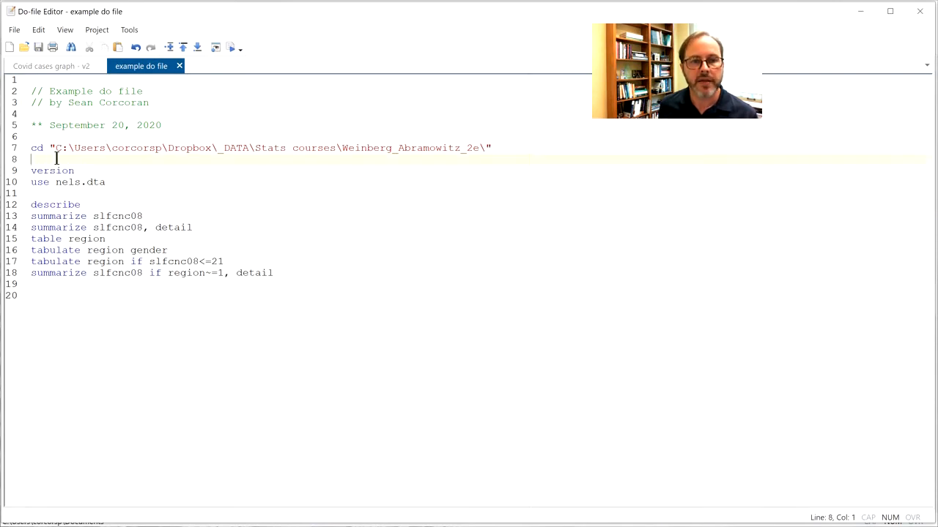
{"action": "key", "text": "Return"}
{"action": "type", "text": "clear"}
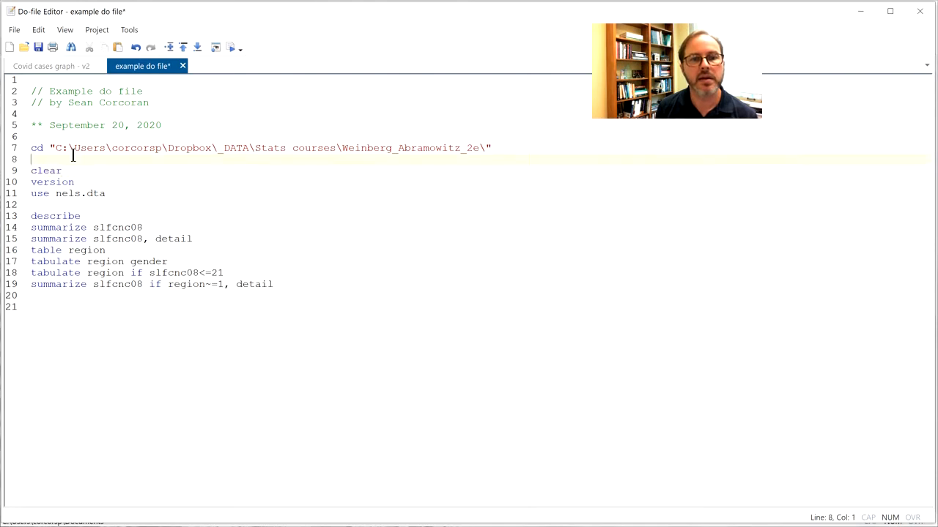
{"action": "key", "text": "Down"}
{"action": "key", "text": "Down"}
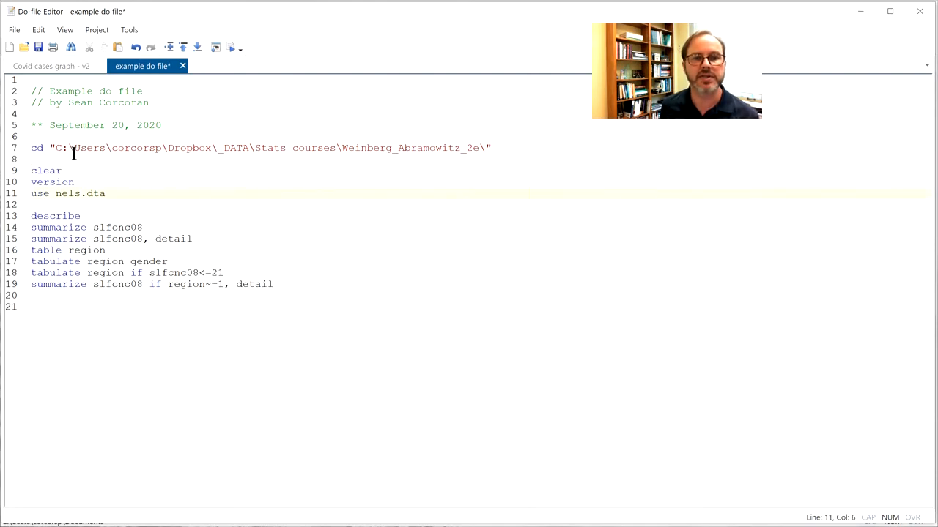
Highlight the lines from above cd through the last summarize command, clear that selection and execute the whole do-file.
{"action": "left_click", "coordinate": [79, 138]}
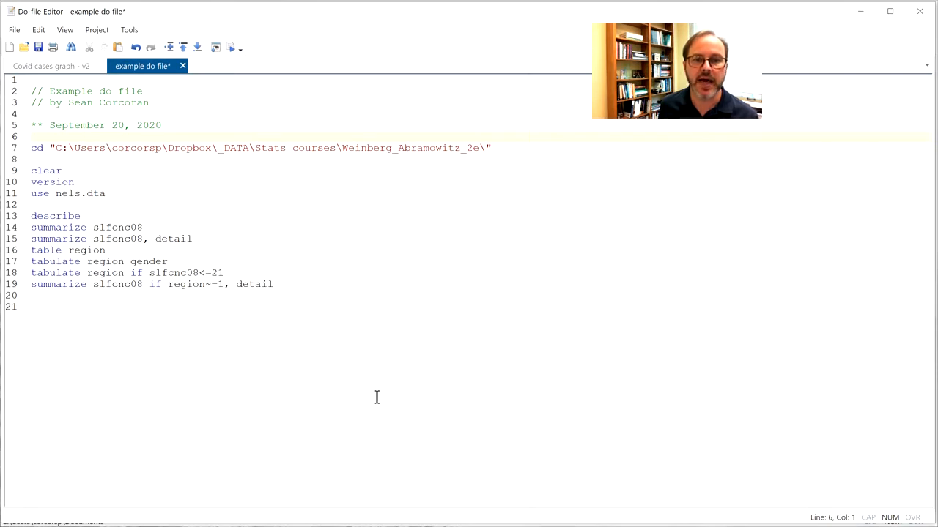
{"action": "left_click", "coordinate": [282, 292], "text": "shift"}
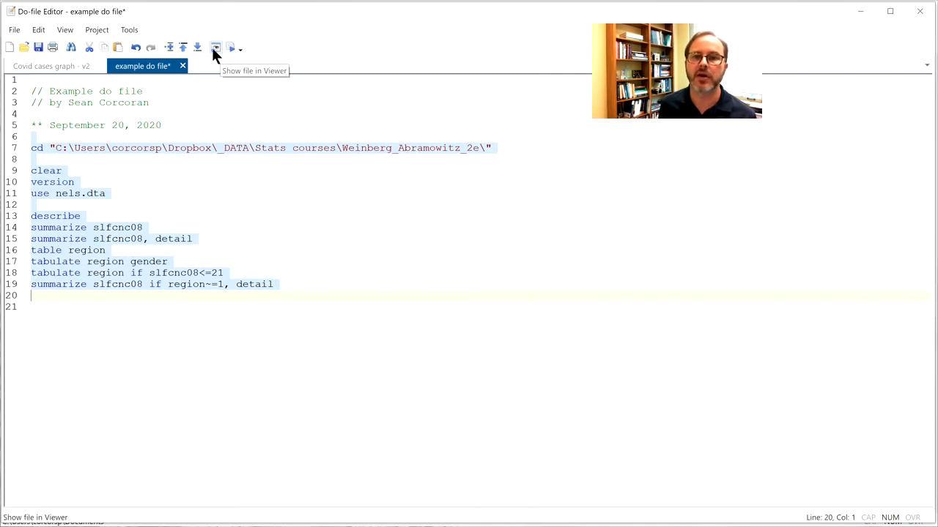
{"action": "left_click", "coordinate": [187, 131]}
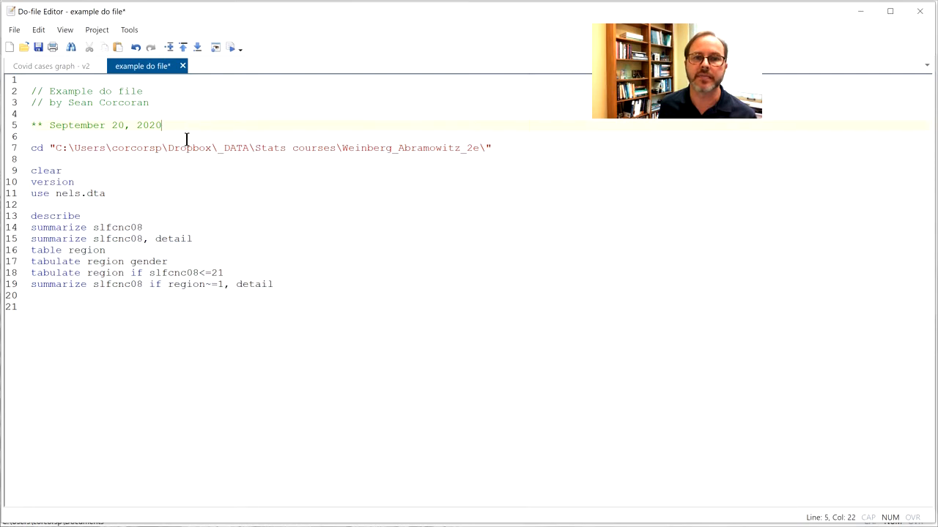
{"action": "left_click", "coordinate": [230, 45]}
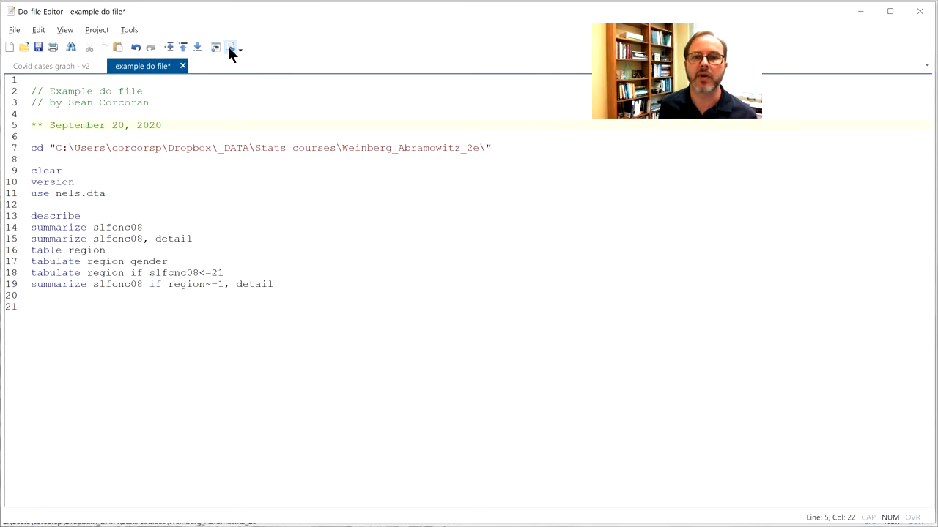
In the main Stata window, review the do-file's output from the final summarize table back to where the run begins.
{"action": "key", "text": "alt+Tab"}
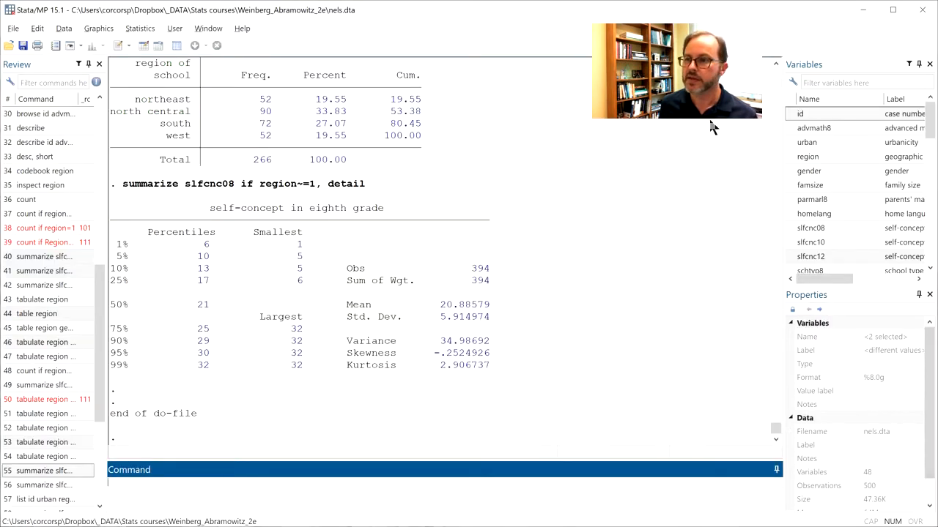
{"action": "left_click", "coordinate": [776, 68]}
{"action": "left_click", "coordinate": [776, 68]}
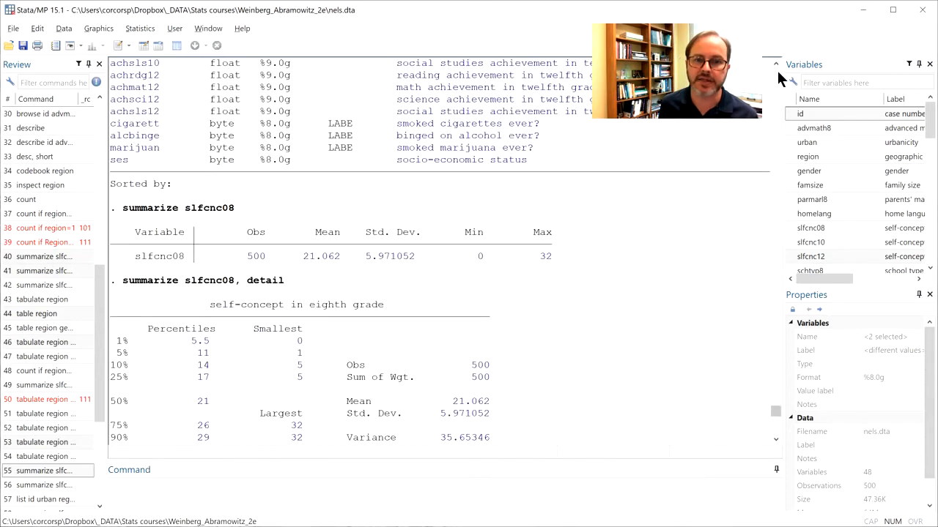
{"action": "left_click", "coordinate": [776, 68]}
{"action": "left_click", "coordinate": [776, 68]}
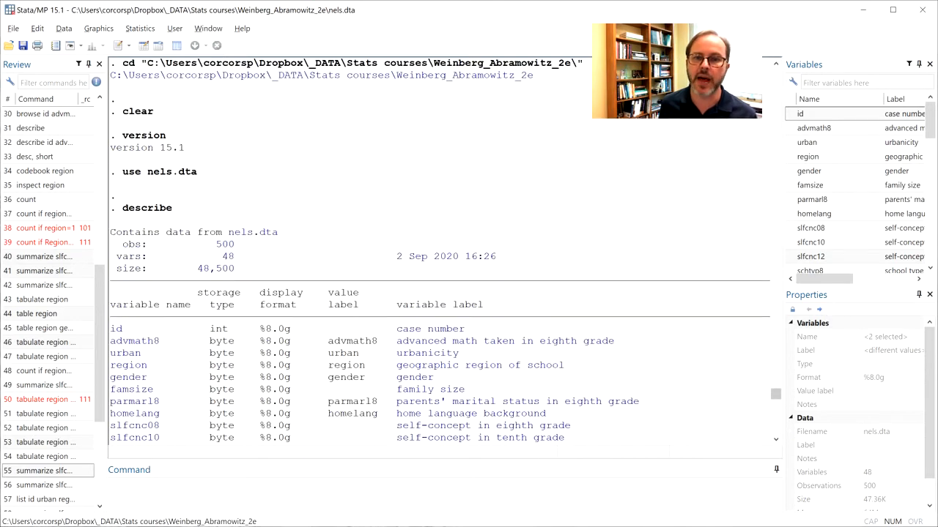
{"action": "scroll", "coordinate": [503, 176], "scroll_direction": "up", "scroll_amount": 1}
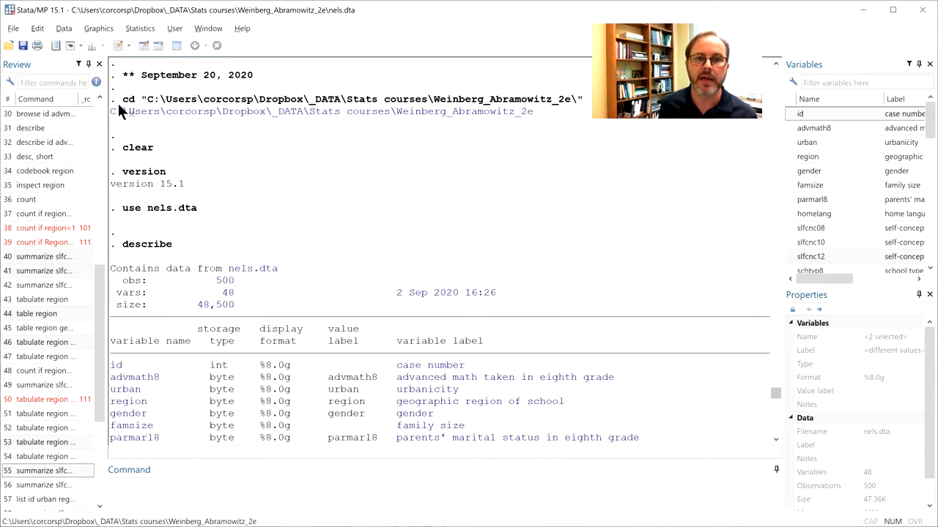
{"action": "scroll", "coordinate": [152, 121], "scroll_direction": "up", "scroll_amount": 4}
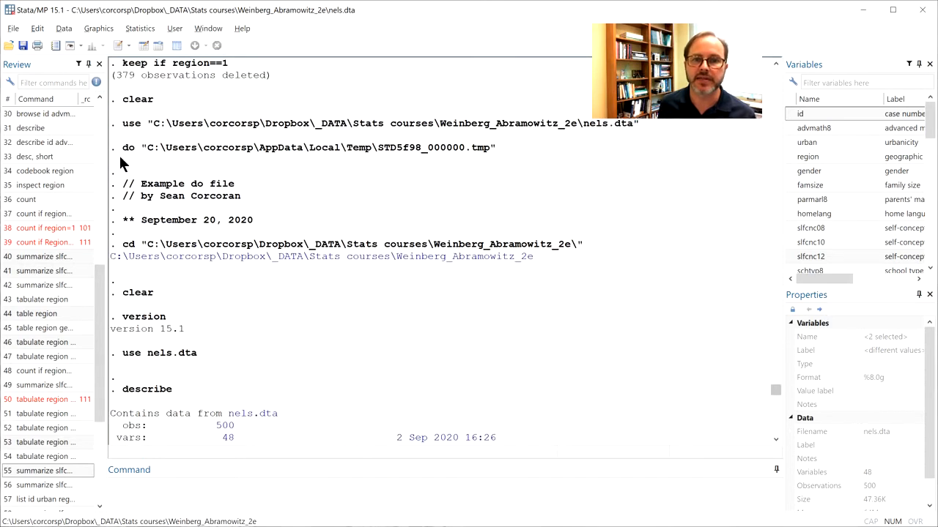
Highlight the do command that started the run and review the output from there through to the end of the do-file.
{"action": "left_click_drag", "start_coordinate": [114, 147], "coordinate": [504, 147]}
{"action": "scroll", "coordinate": [348, 188], "scroll_direction": "down", "scroll_amount": 2}
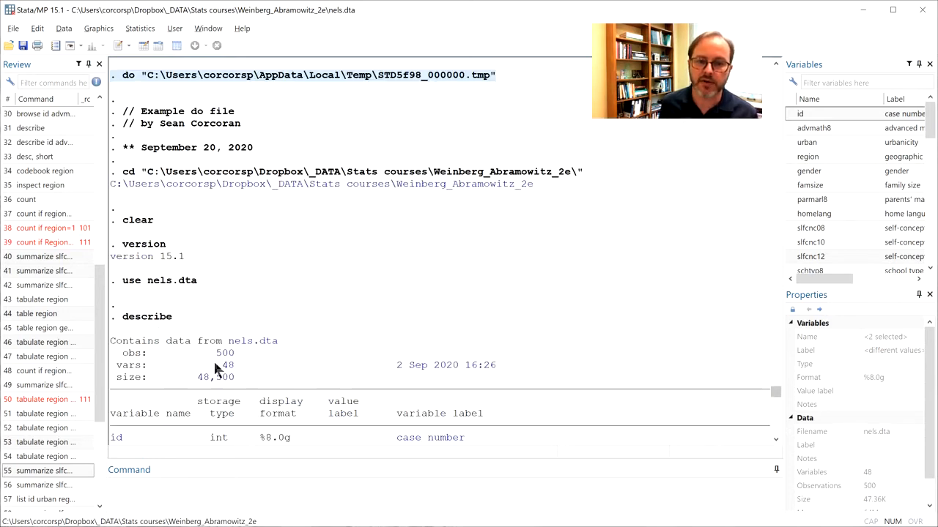
{"action": "scroll", "coordinate": [297, 229], "scroll_direction": "down", "scroll_amount": 5}
{"action": "scroll", "coordinate": [297, 229], "scroll_direction": "down", "scroll_amount": 20}
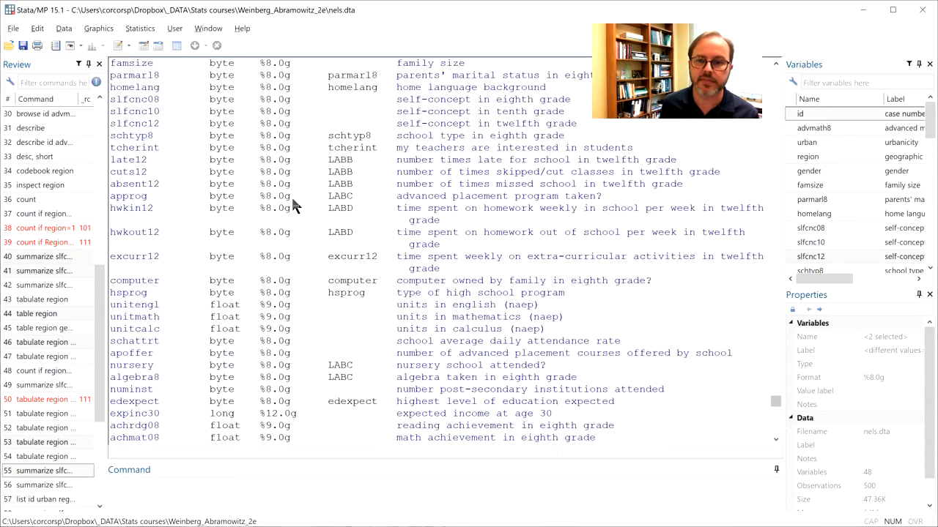
{"action": "scroll", "coordinate": [284, 173], "scroll_direction": "down", "scroll_amount": 7}
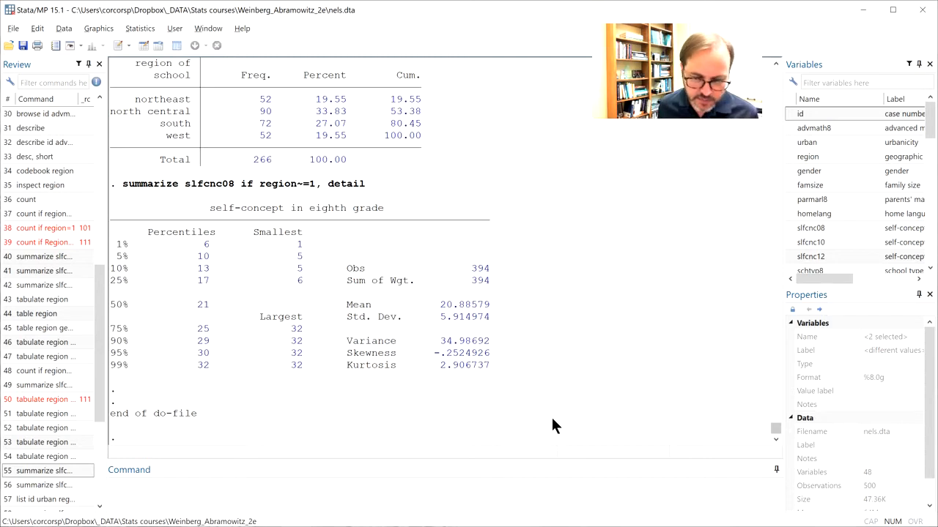
In the do-file's cd path, replace the backslashes before and after Users with forward slashes.
{"action": "key", "text": "alt+Tab"}
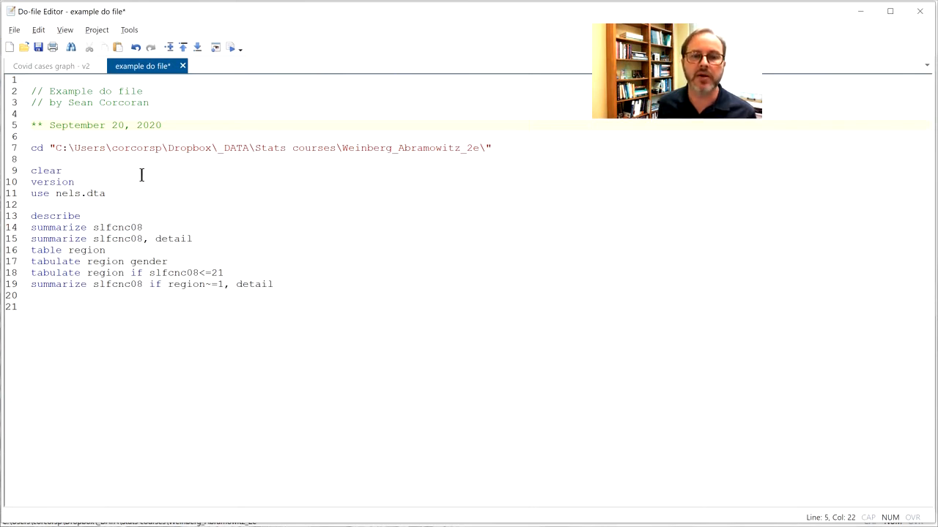
{"action": "left_click", "coordinate": [69, 148]}
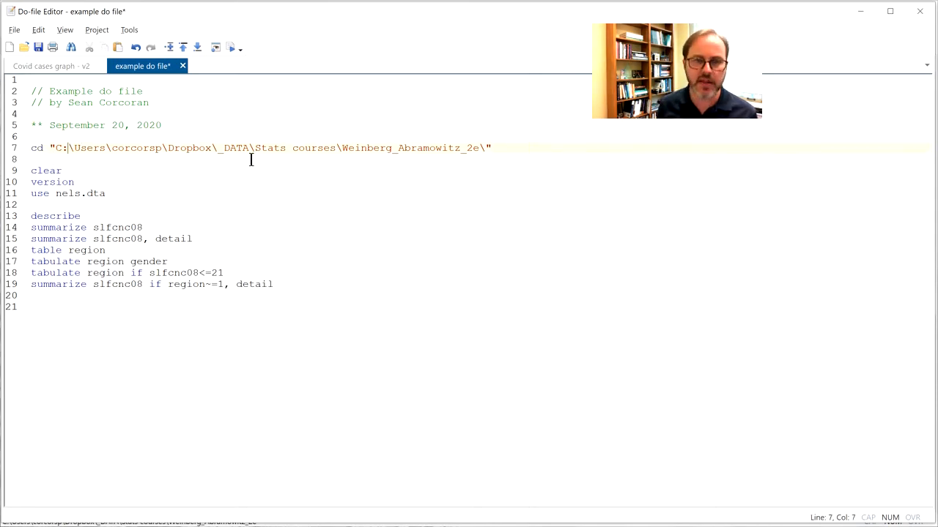
{"action": "key", "text": "shift+Right"}
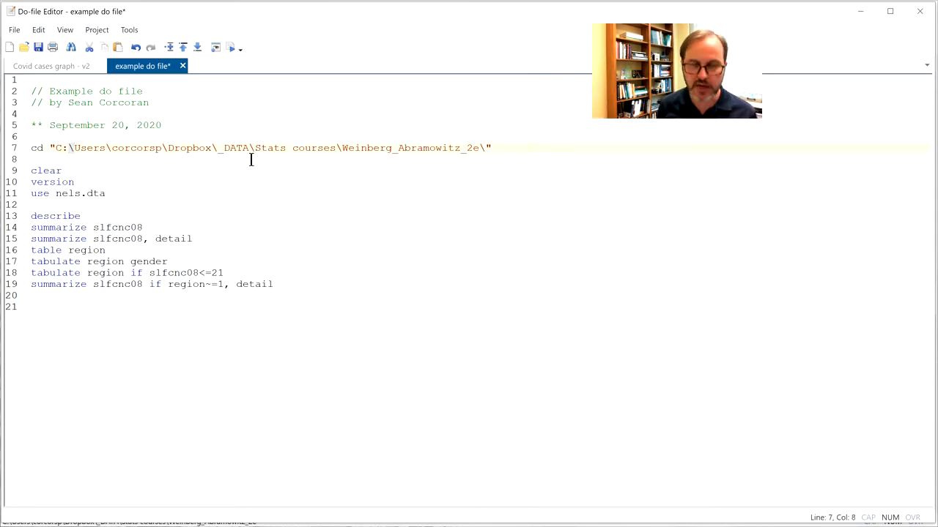
{"action": "type", "text": "/"}
{"action": "key", "text": "Right"}
{"action": "key", "text": "Right"}
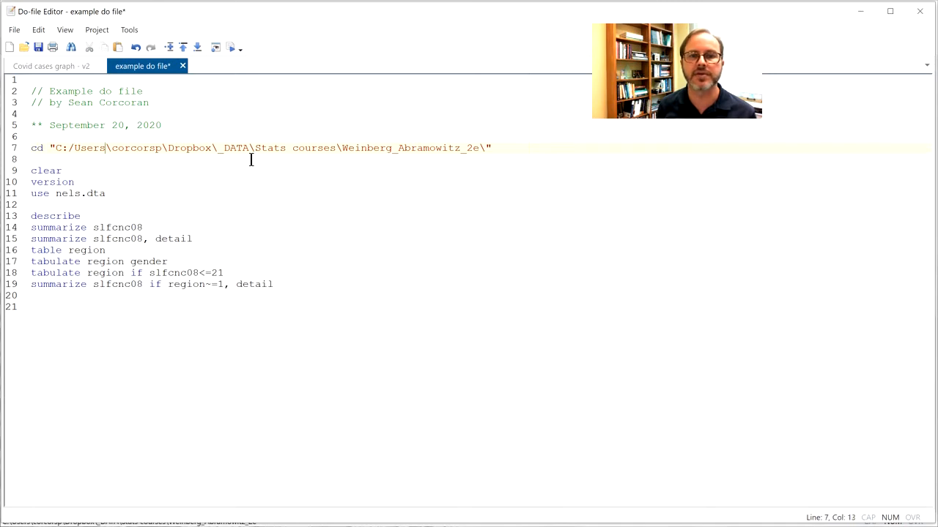
{"action": "key", "text": "shift+Right"}
{"action": "type", "text": "/"}
Restore the backslashes before and after Users in the cd path.
{"action": "key", "text": "shift+Left"}
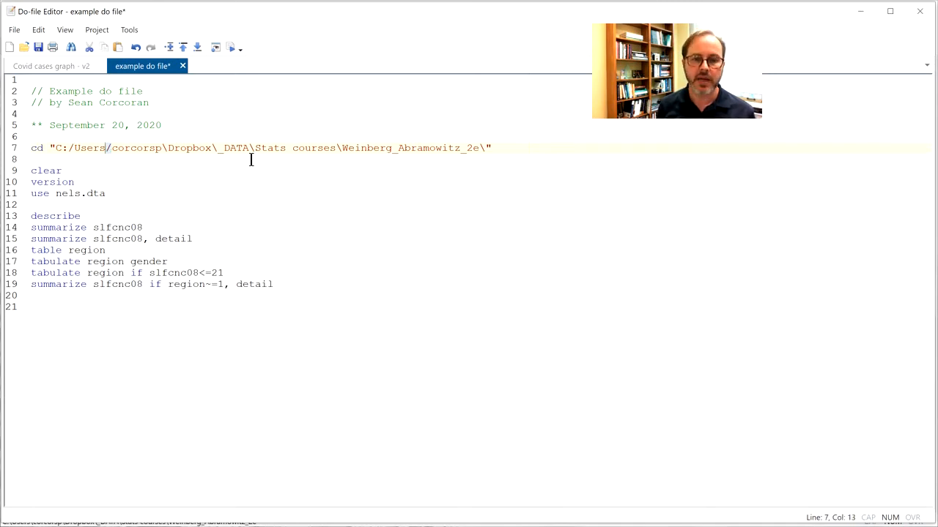
{"action": "type", "text": "\\"}
{"action": "key", "text": "Left"}
{"action": "key", "text": "Left"}
{"action": "key", "text": "Left"}
{"action": "key", "text": "Left"}
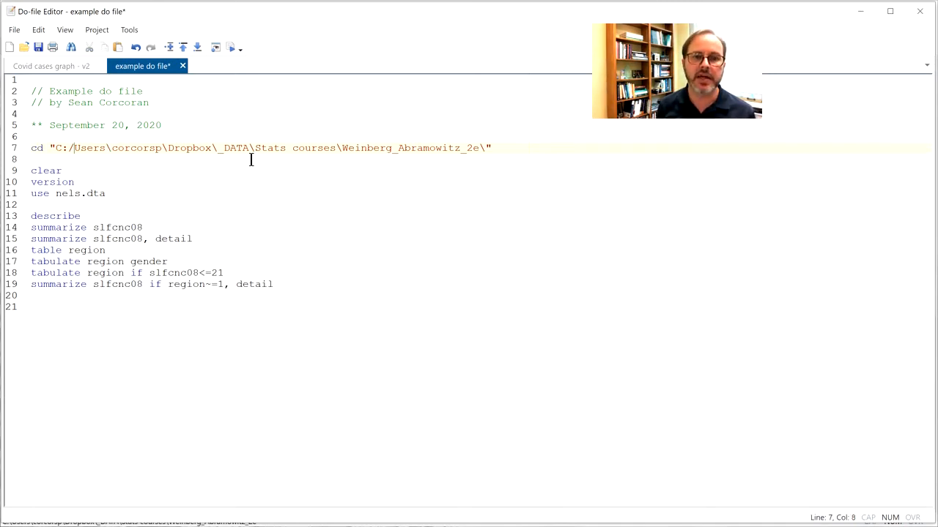
{"action": "key", "text": "shift+Right"}
{"action": "type", "text": "\\"}
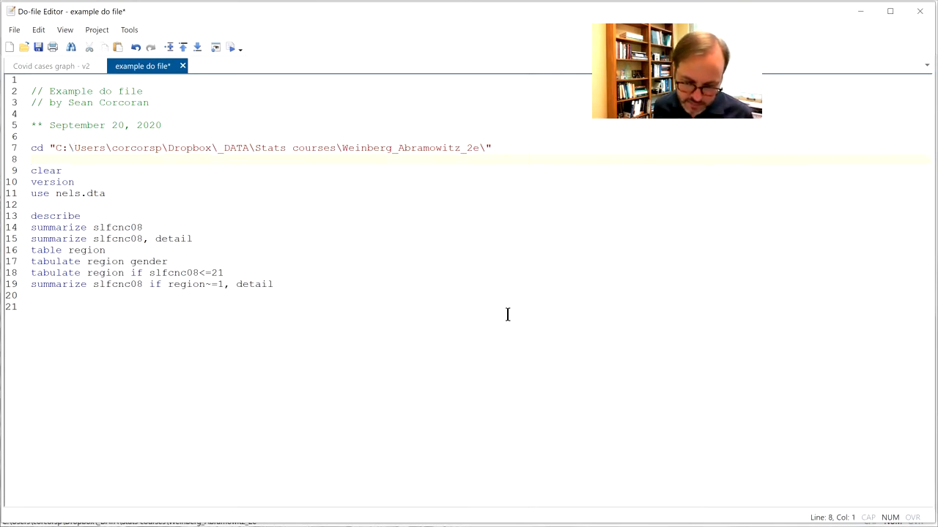
Switch to the main Stata window and run the clear command to drop the loaded dataset from memory.
{"action": "left_click", "coordinate": [126, 205]}
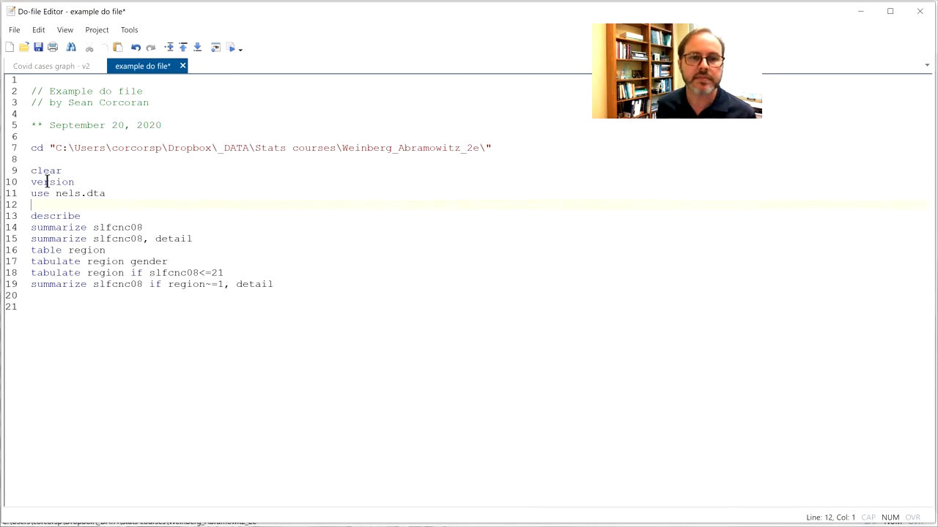
{"action": "left_click", "coordinate": [188, 313]}
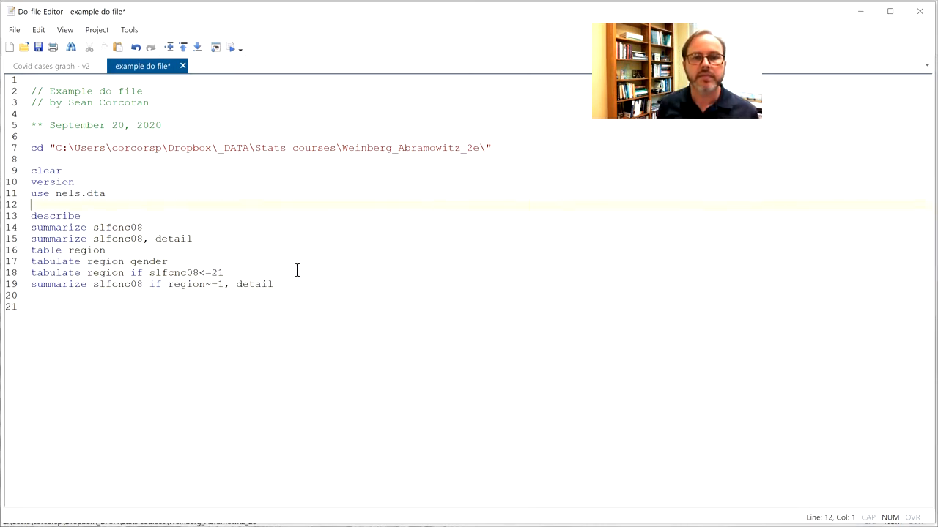
{"action": "key", "text": "alt+Tab"}
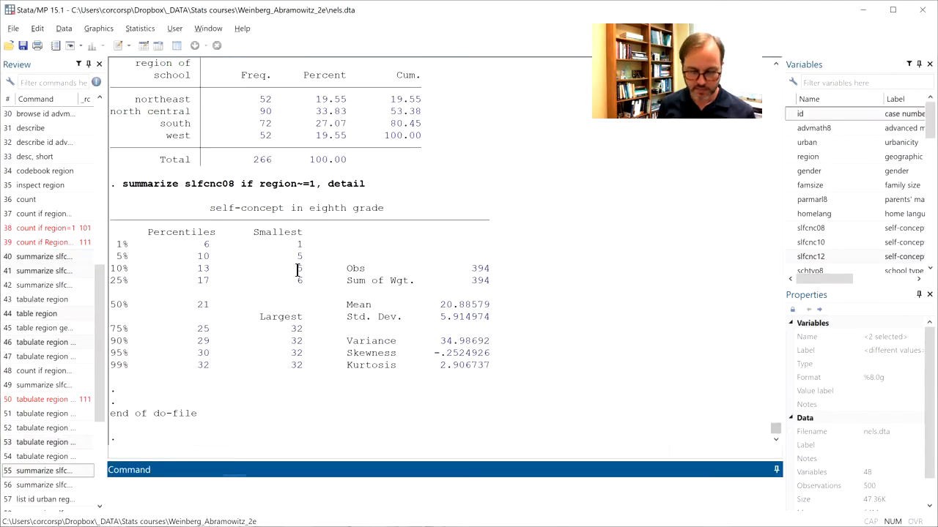
{"action": "type", "text": "clear"}
{"action": "key", "text": "Return"}
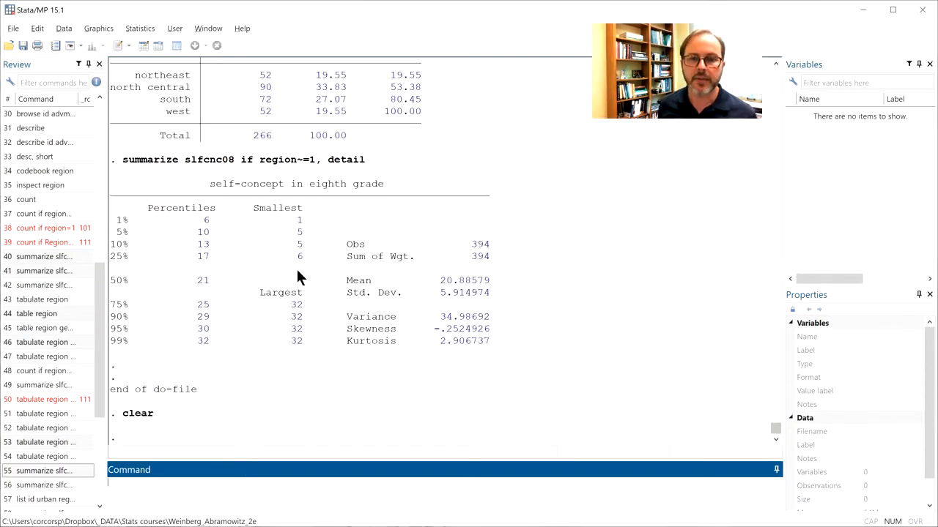
Look over the do-file's opening commands, and review the main window's results back to the first slfcnc08 summaries.
{"action": "key", "text": "alt+Tab"}
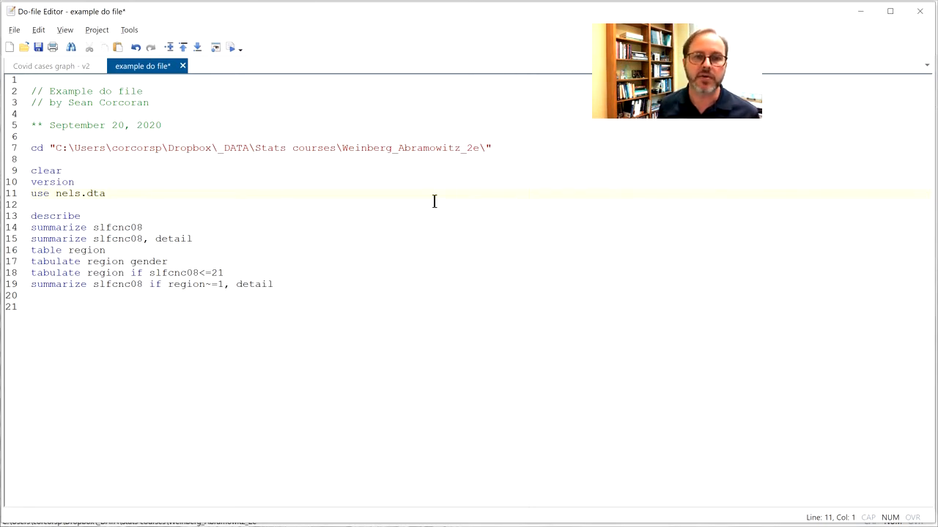
{"action": "key", "text": "Up"}
{"action": "key", "text": "Up"}
{"action": "key", "text": "Up"}
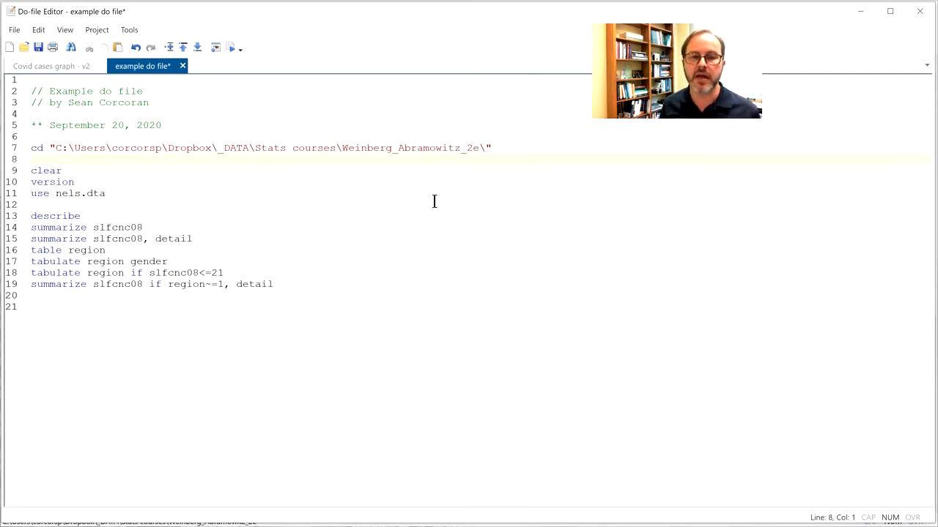
{"action": "key", "text": "alt+Tab"}
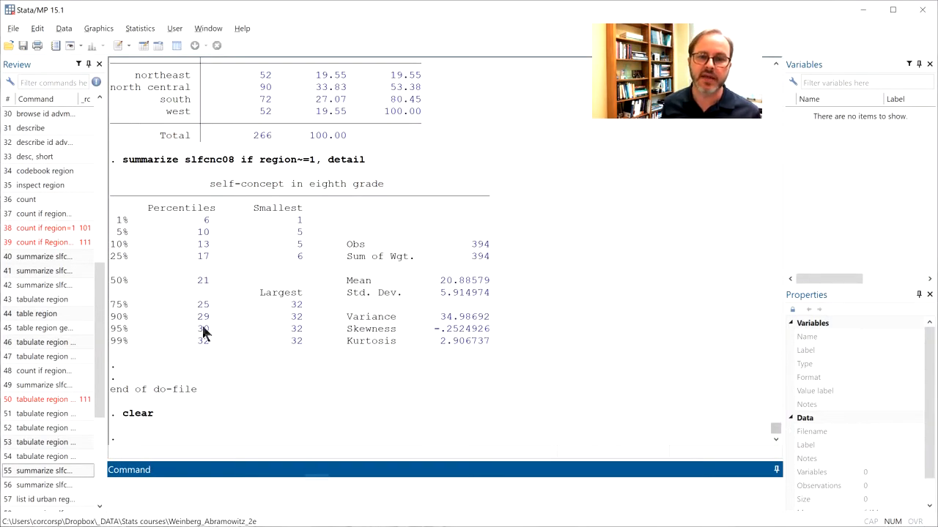
{"action": "scroll", "coordinate": [774, 81], "scroll_direction": "up", "scroll_amount": 10}
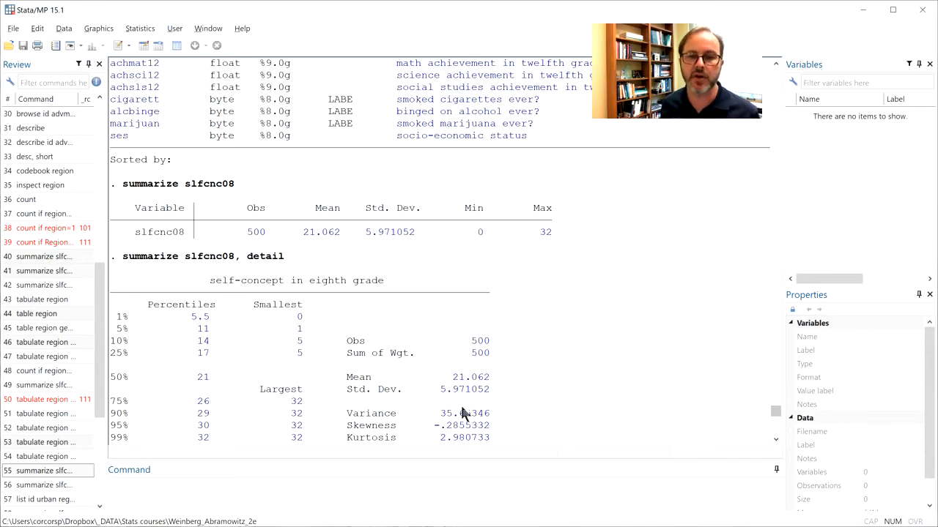
{"action": "left_click", "coordinate": [253, 506]}
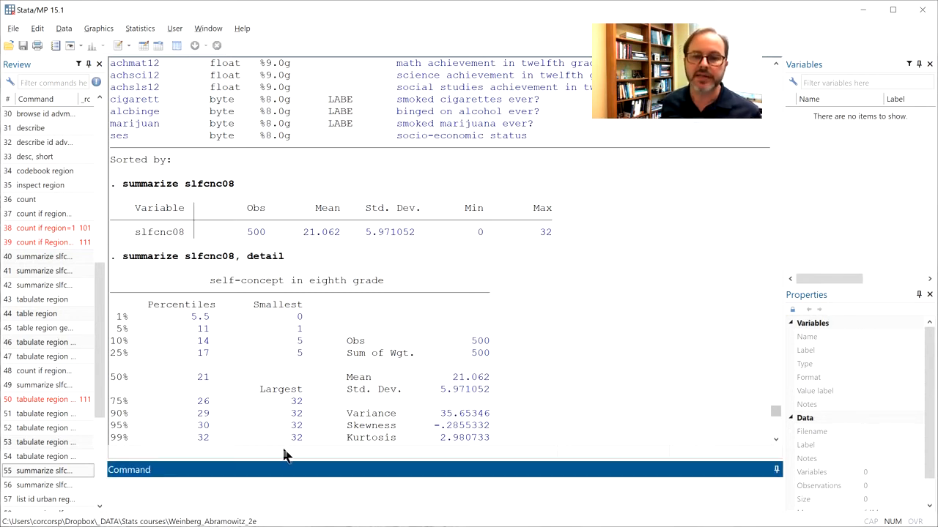
In the do-file, add the line log using "example.txt" directly below the cd command, followed by a comma for options.
{"action": "key", "text": "alt+Tab"}
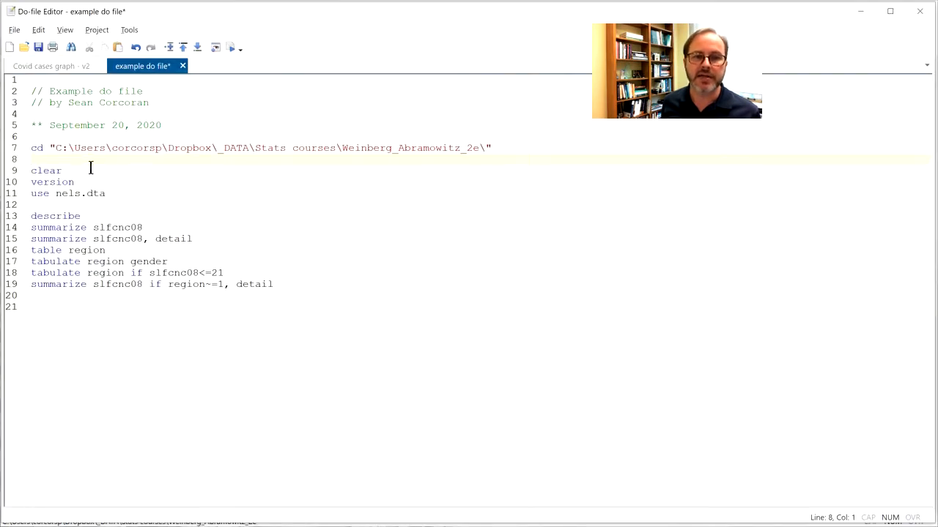
{"action": "key", "text": "Up"}
{"action": "key", "text": "Return"}
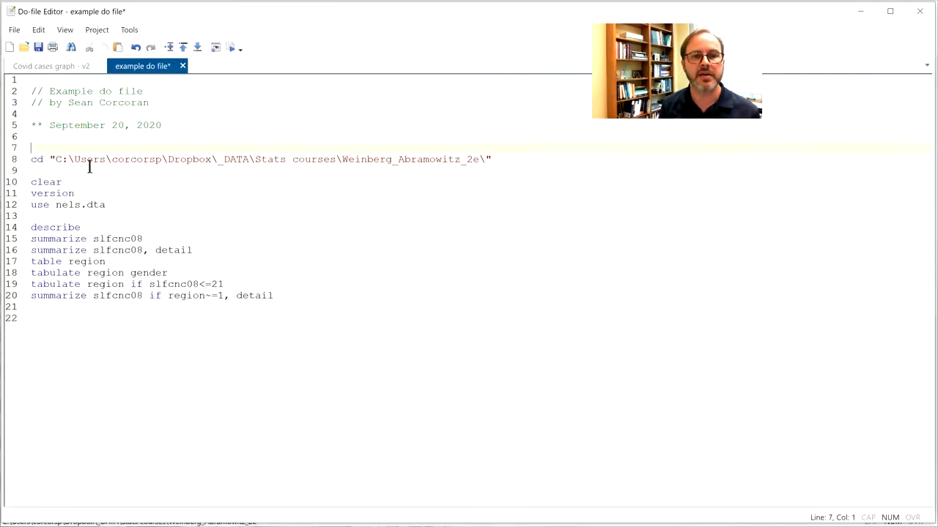
{"action": "key", "text": "BackSpace"}
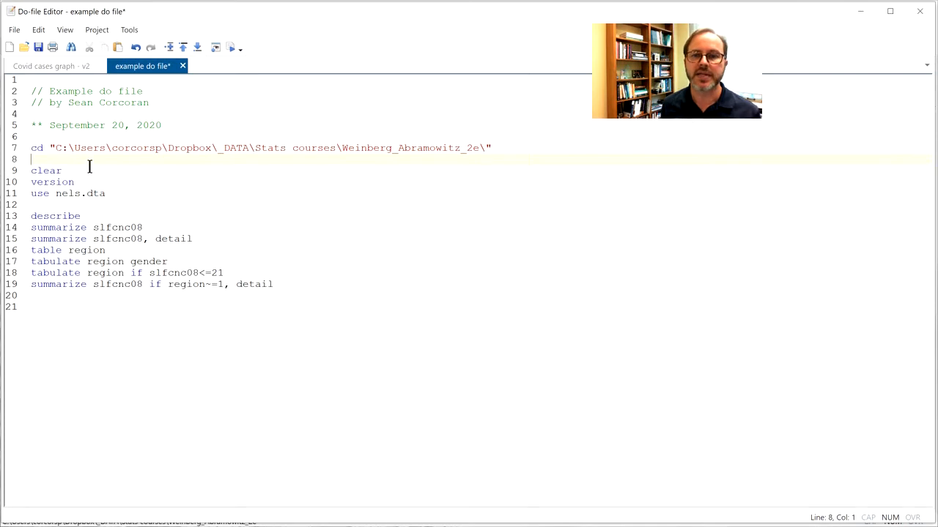
{"action": "key", "text": "Return"}
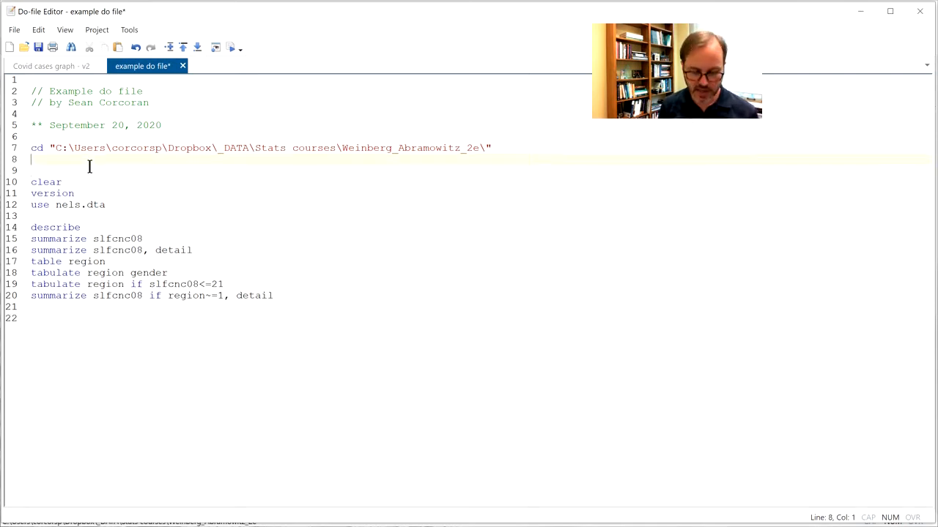
{"action": "type", "text": "log us"}
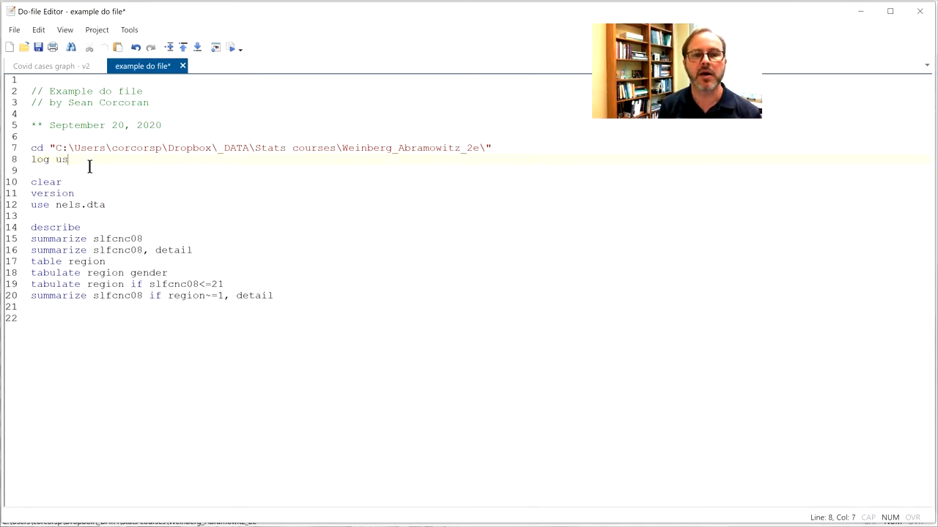
{"action": "type", "text": "ing"}
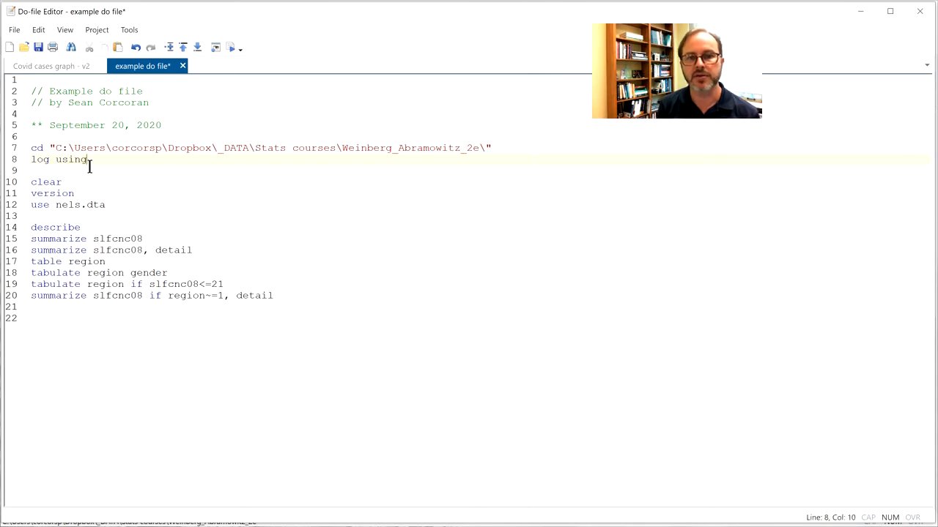
{"action": "type", "text": " \"example.txt"}
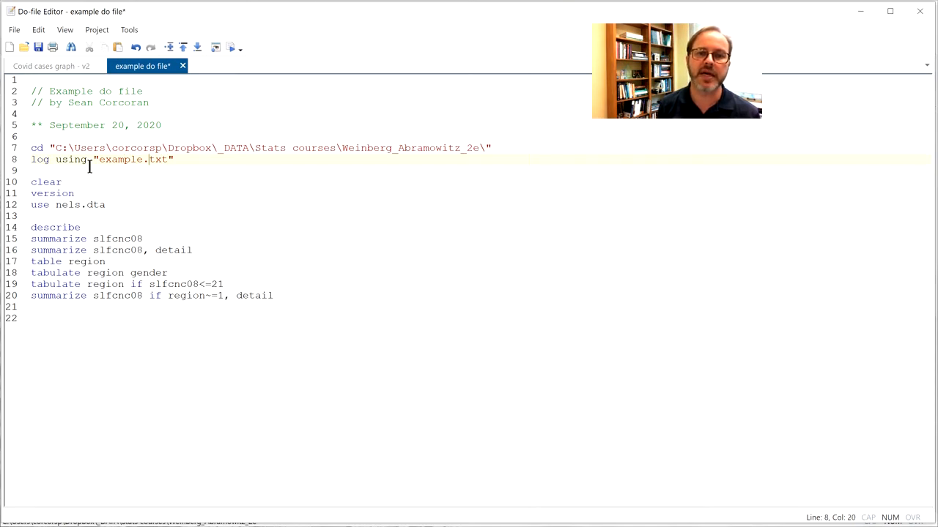
{"action": "type", "text": ","}
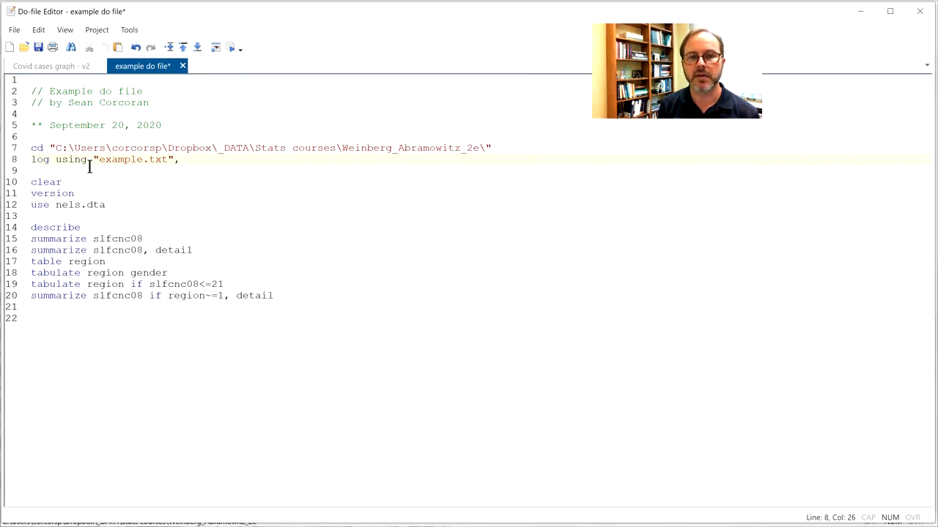
Open Stata's help for the log command, check the options of log using, and close the help viewer.
{"action": "key", "text": "alt+Tab"}
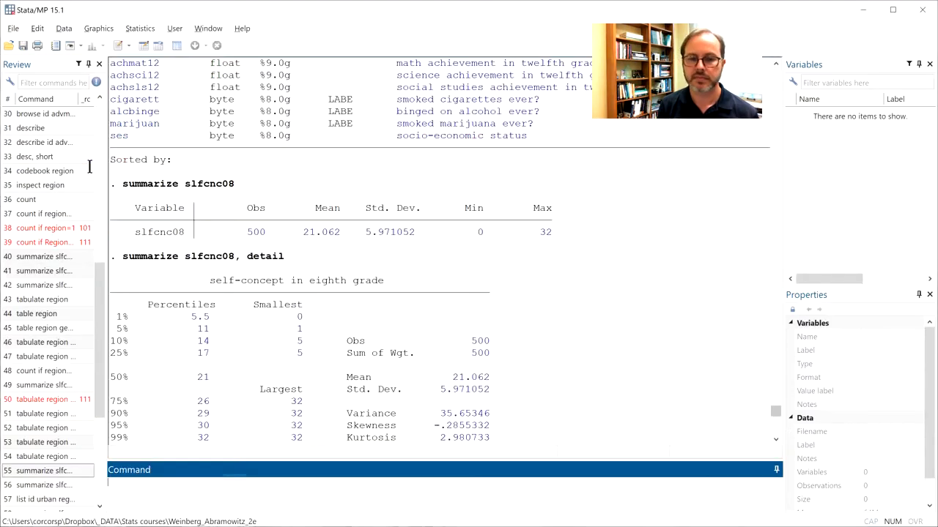
{"action": "type", "text": "help"}
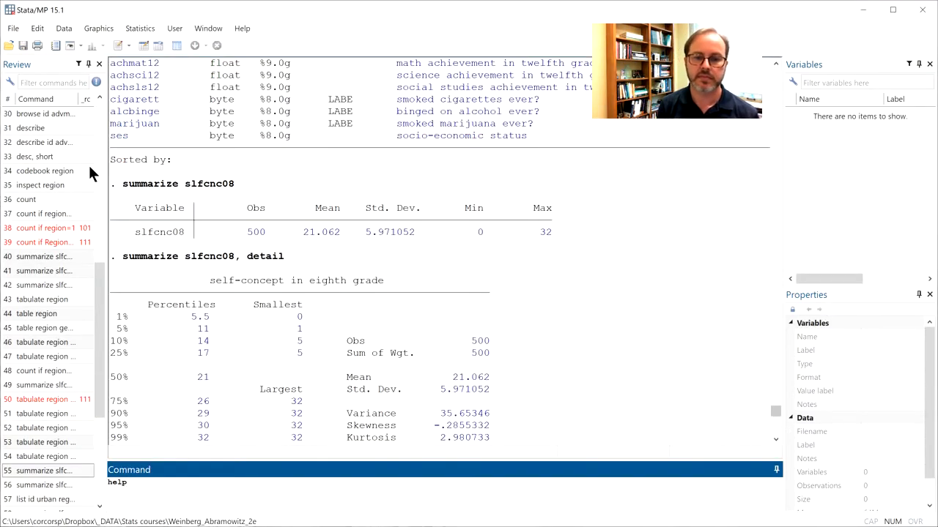
{"action": "type", "text": " log"}
{"action": "key", "text": "Return"}
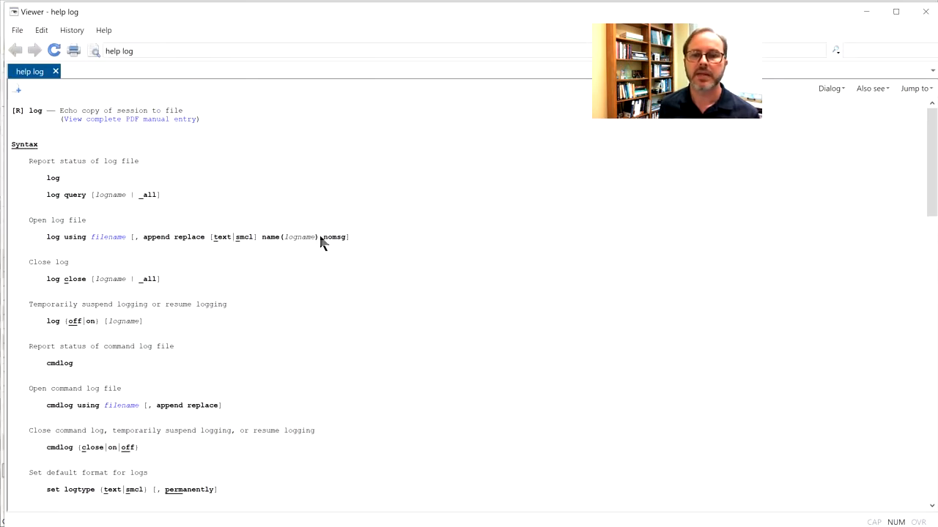
{"action": "left_click", "coordinate": [925, 14]}
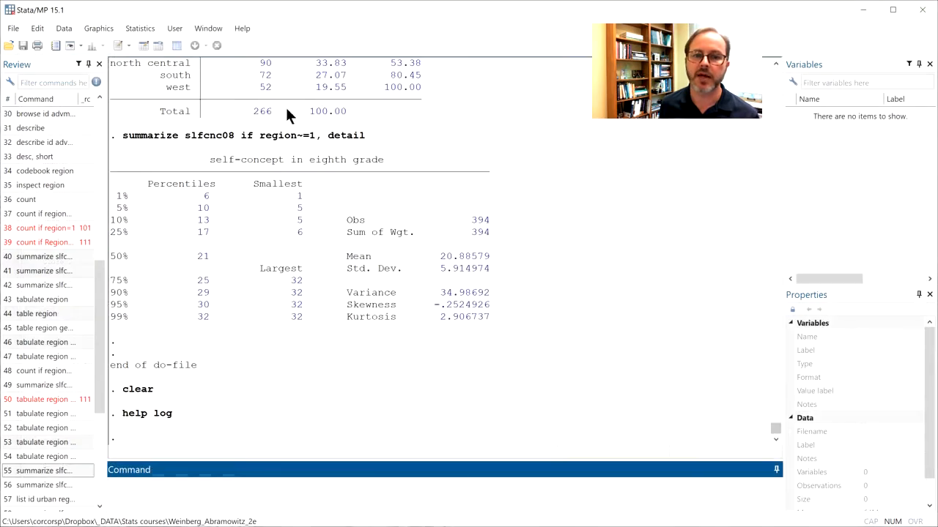
In the do-file, complete the log using line with the text option.
{"action": "key", "text": "alt+Tab"}
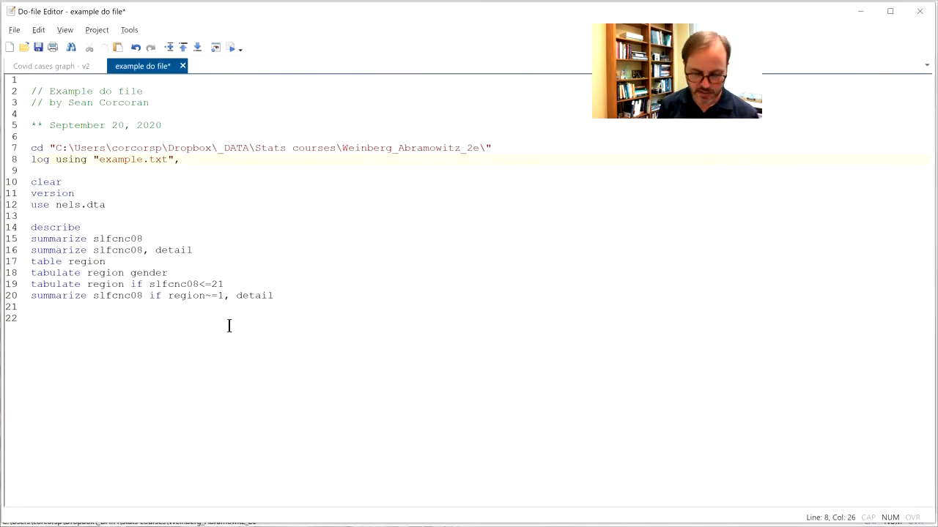
{"action": "type", "text": "text"}
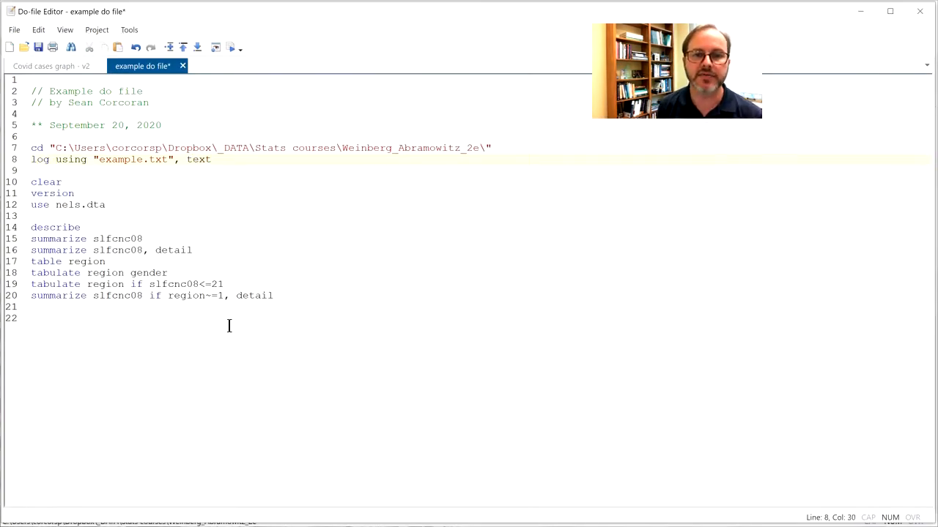
{"action": "key", "text": "Down"}
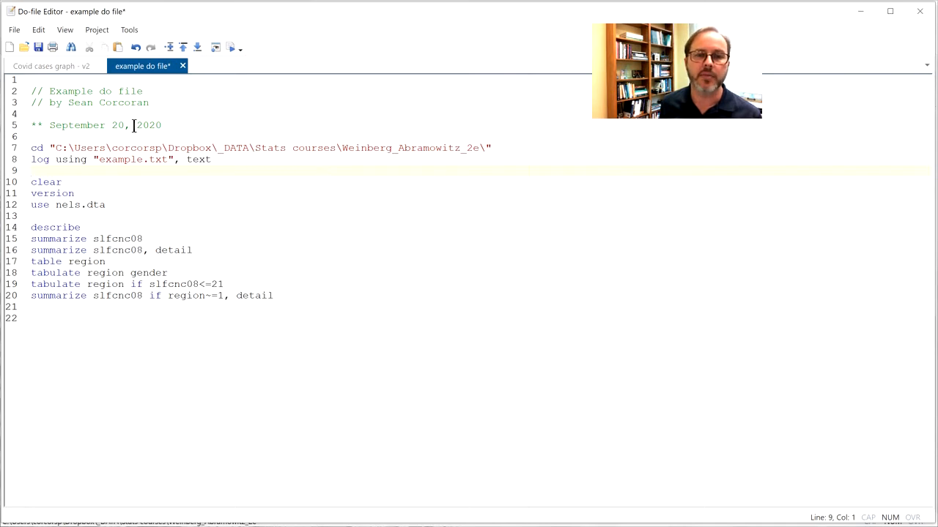
Add a log close command after the last summarize command, leaving a blank line between them.
{"action": "left_click", "coordinate": [141, 308]}
{"action": "key", "text": "Return"}
{"action": "type", "text": "log close"}
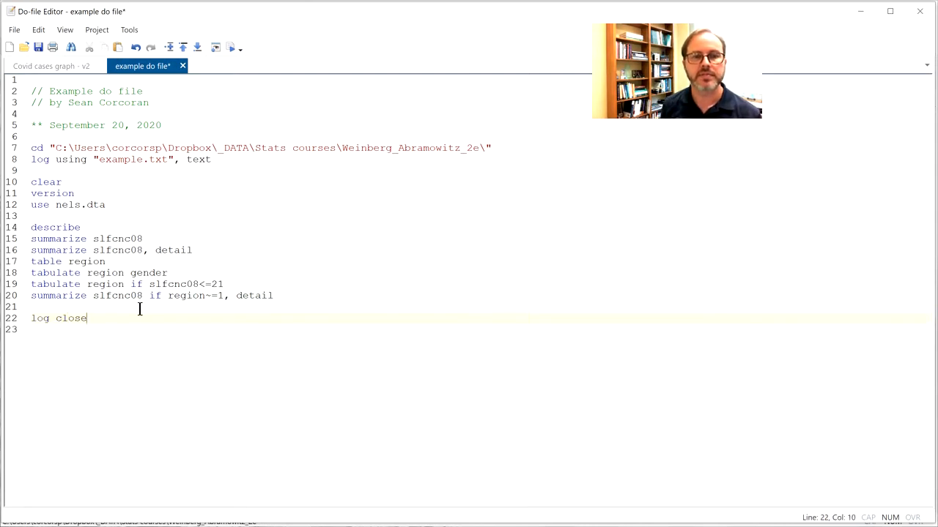
Run the do-file's lines from the cd command through log close.
{"action": "left_click", "coordinate": [76, 136]}
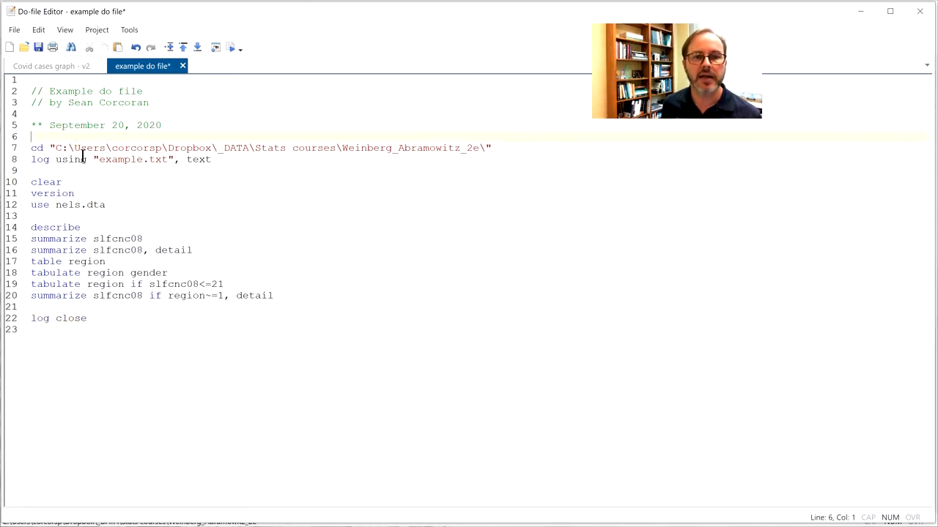
{"action": "left_click", "coordinate": [99, 319], "text": "shift"}
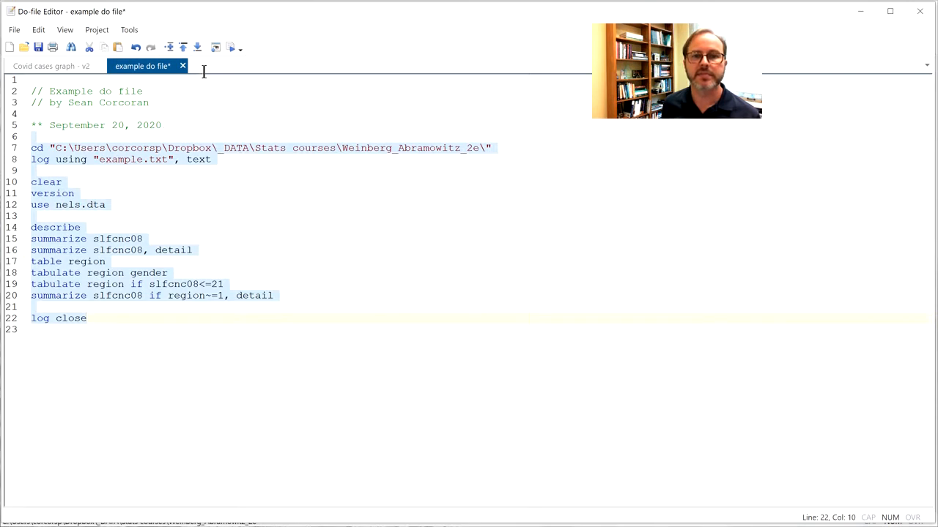
{"action": "left_click", "coordinate": [230, 44]}
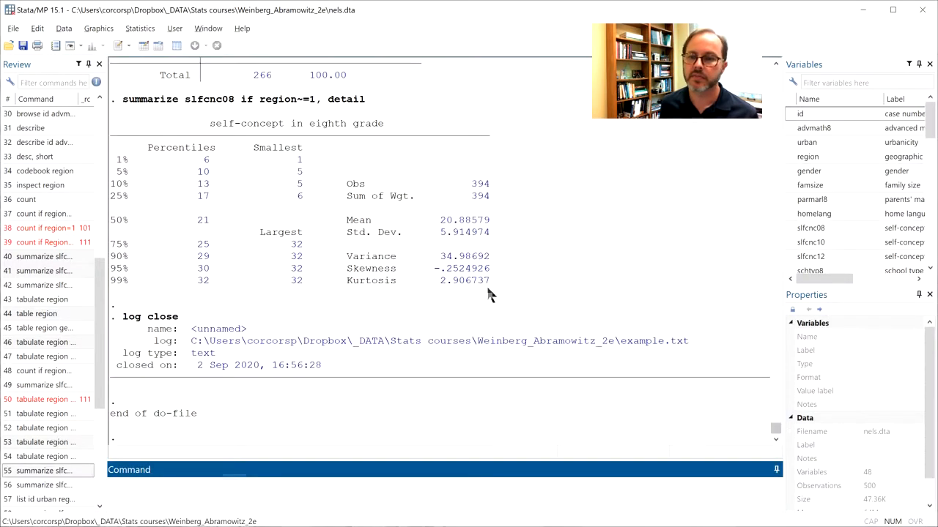
Review the run's output in the Stata results, checking the log using command, the log close command and the log file path.
{"action": "scroll", "coordinate": [775, 99], "scroll_direction": "up", "scroll_amount": 20}
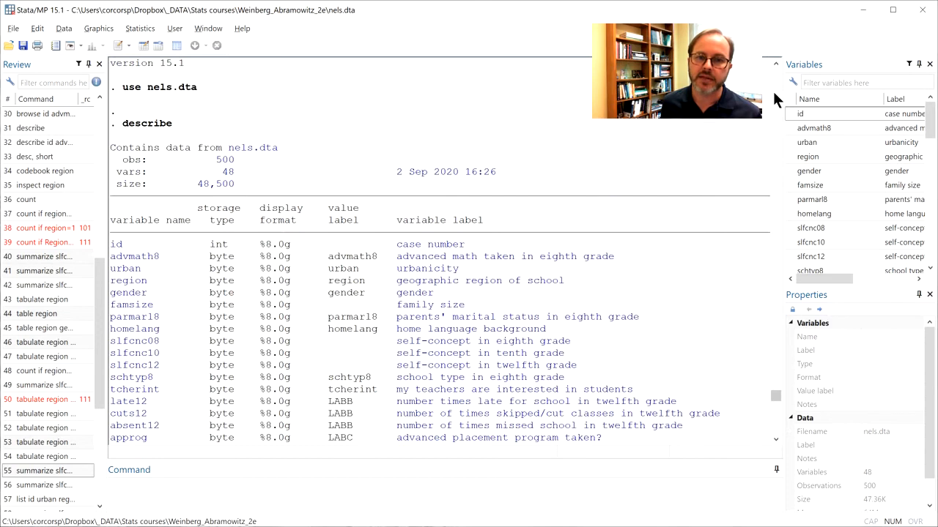
{"action": "scroll", "coordinate": [717, 167], "scroll_direction": "up", "scroll_amount": 5}
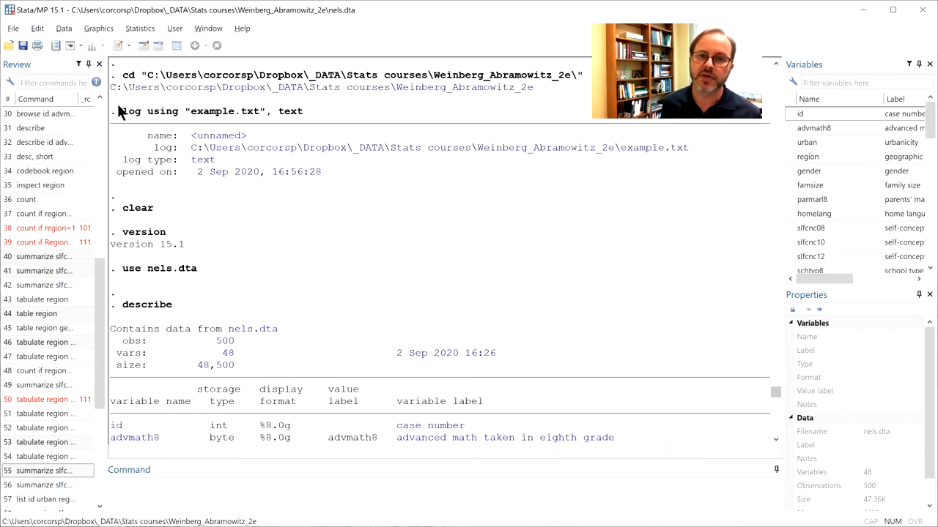
{"action": "left_click_drag", "start_coordinate": [117, 104], "coordinate": [306, 111]}
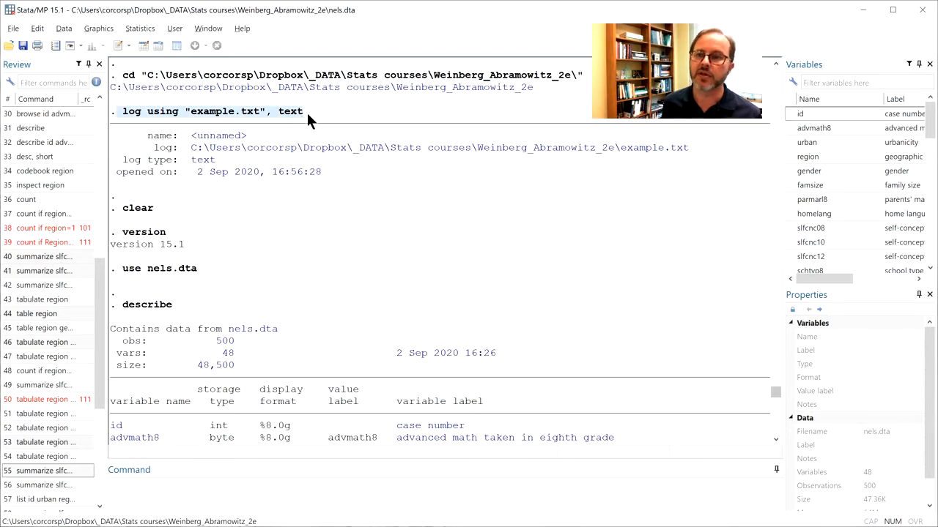
{"action": "scroll", "coordinate": [469, 308], "scroll_direction": "down", "scroll_amount": 18}
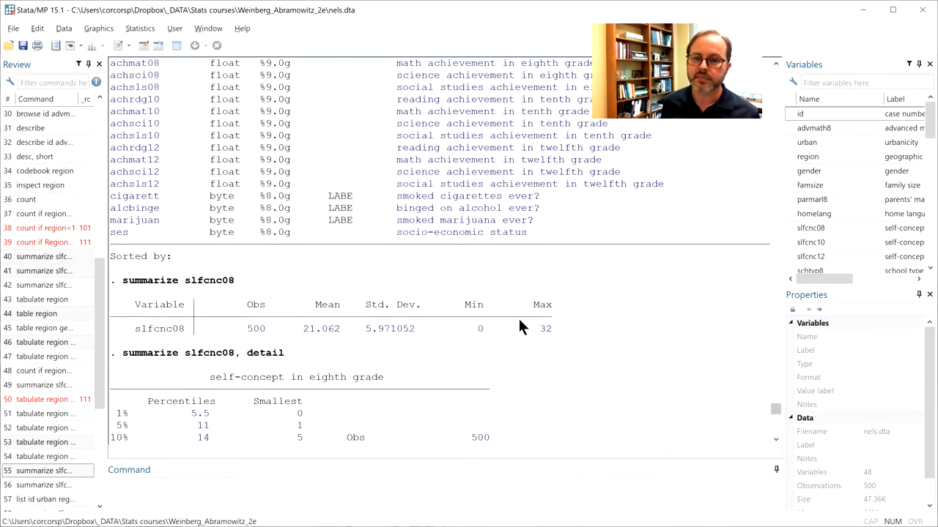
{"action": "scroll", "coordinate": [519, 327], "scroll_direction": "down", "scroll_amount": 20}
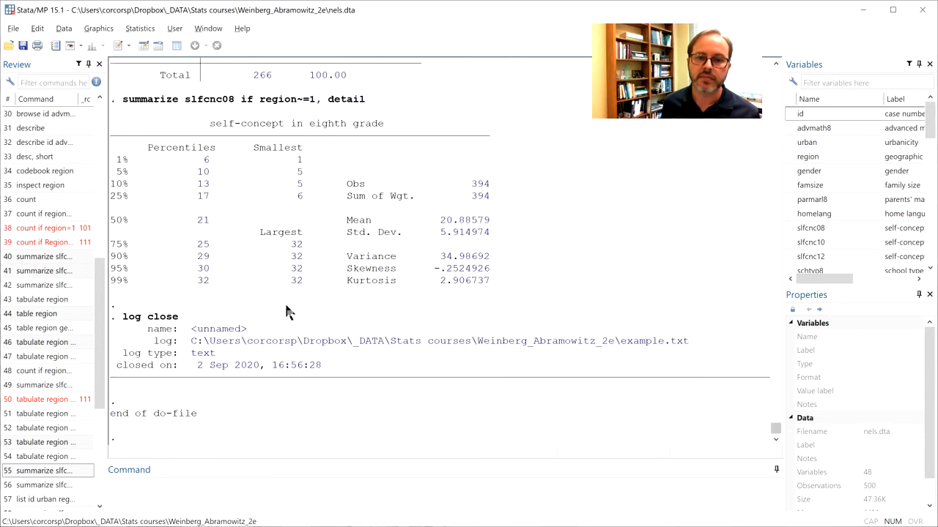
{"action": "left_click_drag", "start_coordinate": [114, 312], "coordinate": [184, 309]}
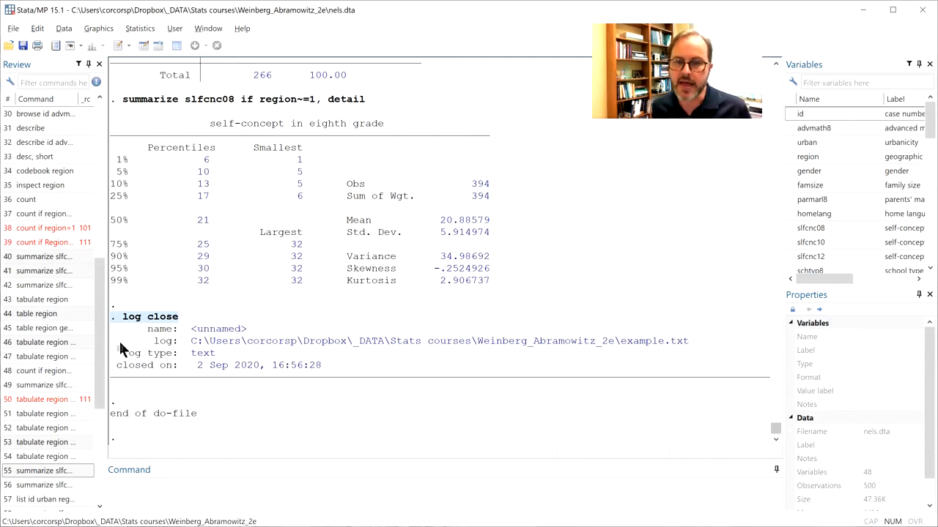
{"action": "left_click_drag", "start_coordinate": [128, 336], "coordinate": [708, 350]}
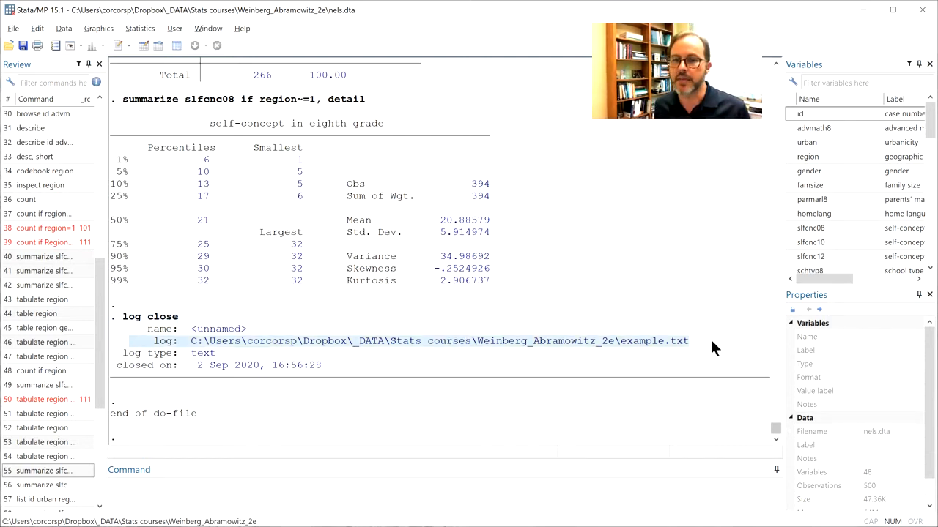
{"action": "left_click", "coordinate": [679, 369]}
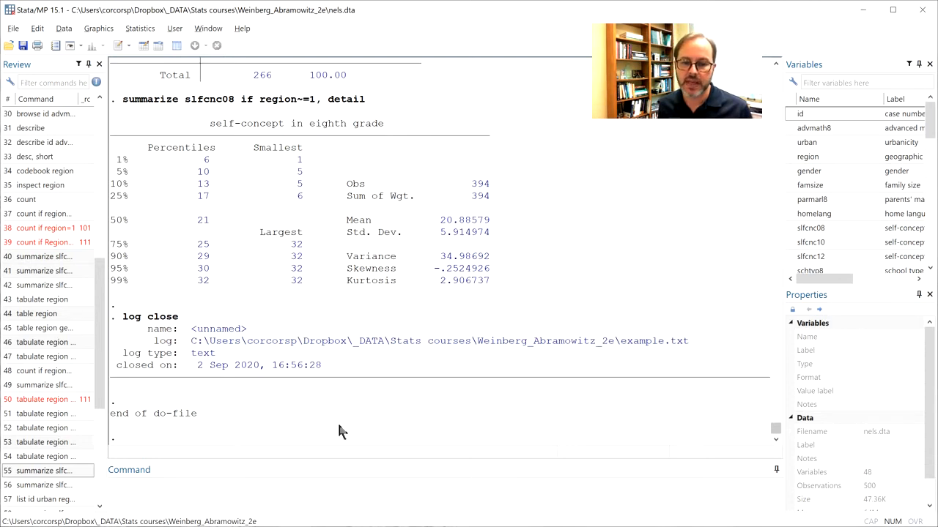
Switch to File Explorer and open the Weinberg_Abramowitz_2e folder inside _DATA\Stats courses.
{"action": "key", "text": "alt+Tab"}
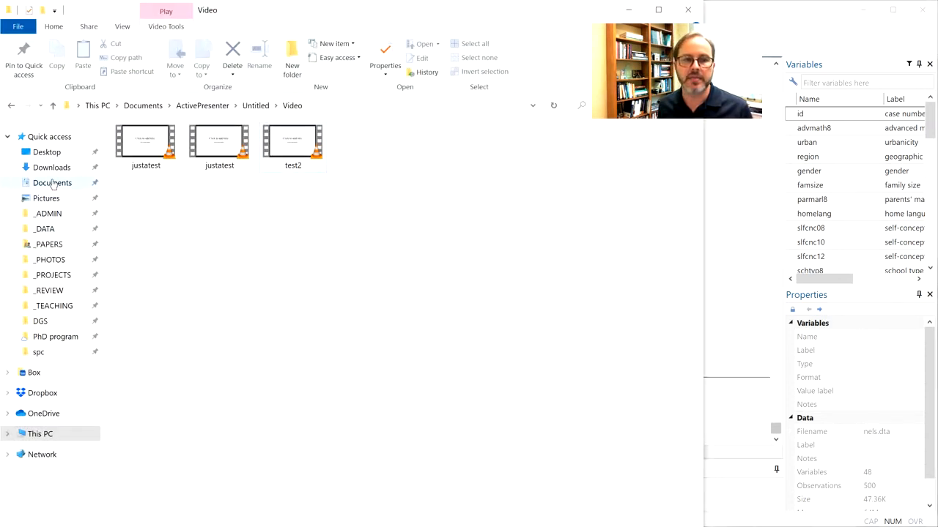
{"action": "left_click", "coordinate": [52, 184]}
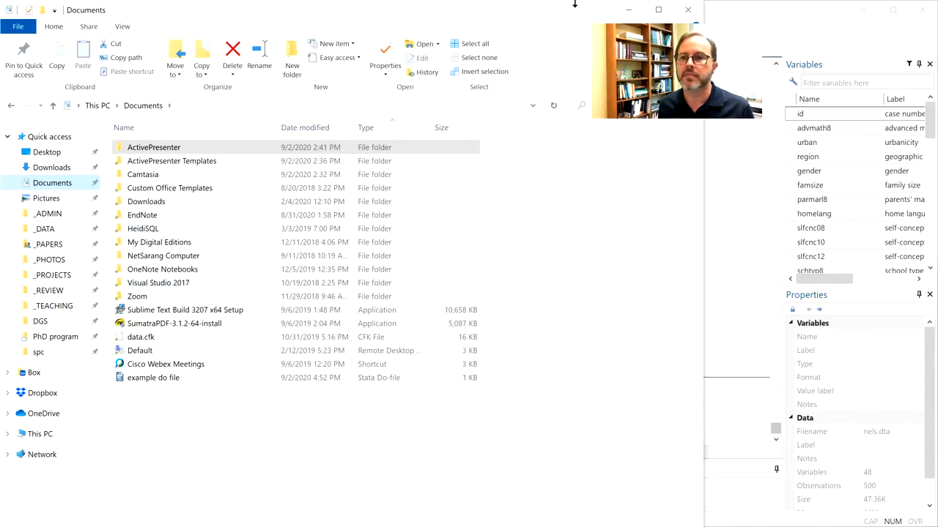
{"action": "left_click", "coordinate": [28, 229]}
{"action": "scroll", "coordinate": [217, 425], "scroll_direction": "down", "scroll_amount": 5}
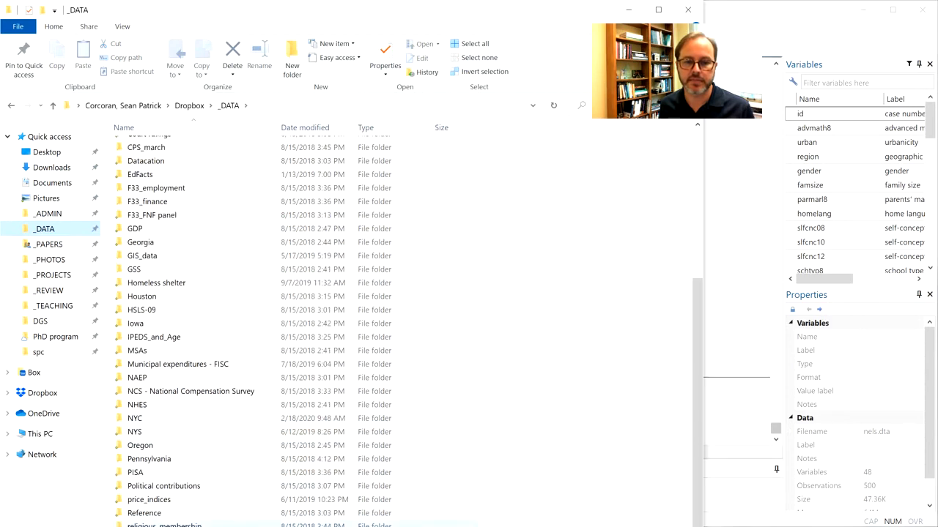
{"action": "double_click", "coordinate": [183, 526]}
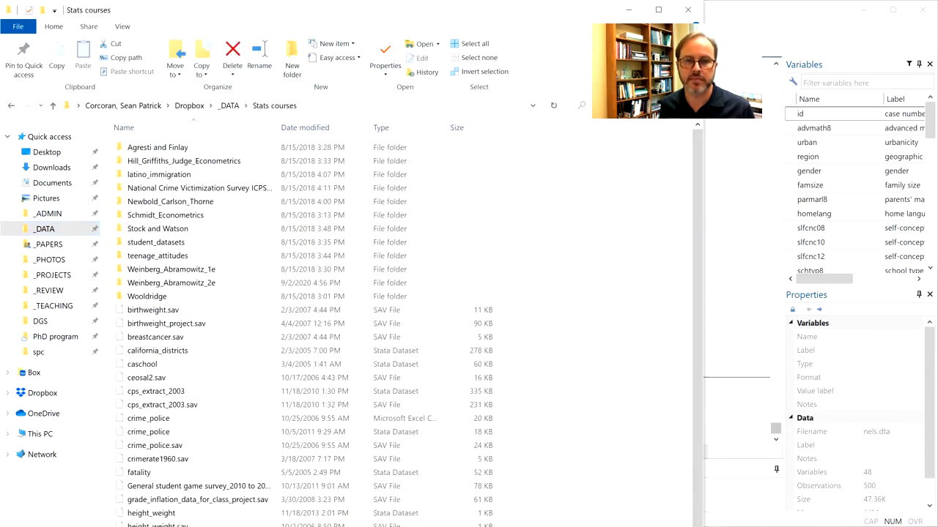
{"action": "double_click", "coordinate": [173, 282]}
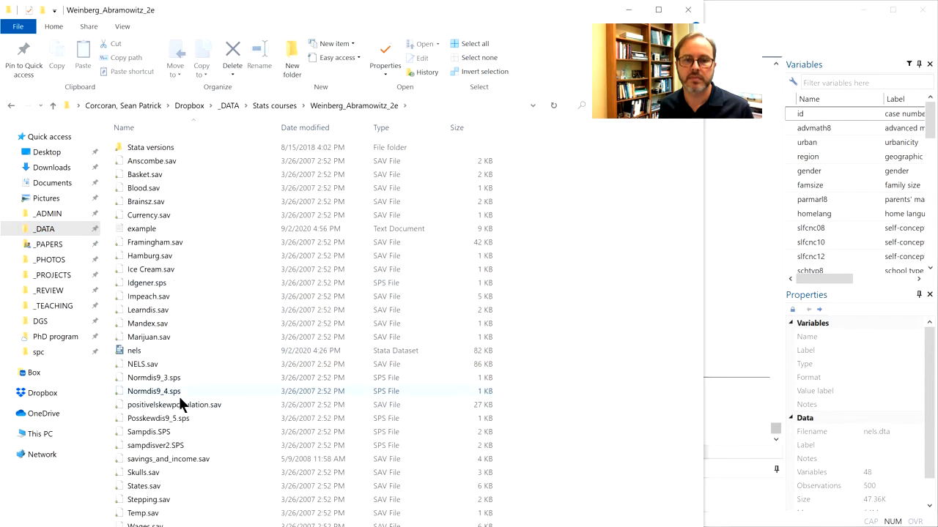
Open the example text log in Notepad++, decline the update, look through the log, and close both Notepad++ and File Explorer.
{"action": "right_click", "coordinate": [154, 232]}
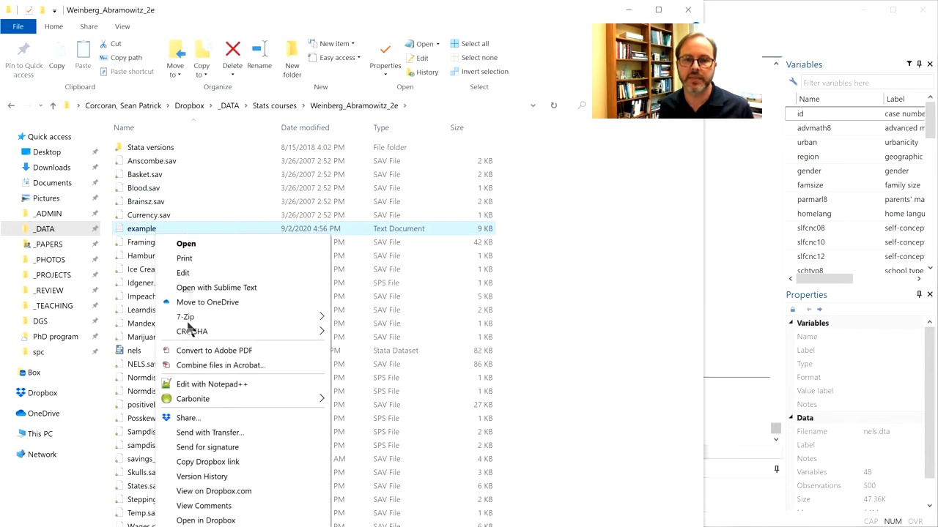
{"action": "left_click", "coordinate": [192, 384]}
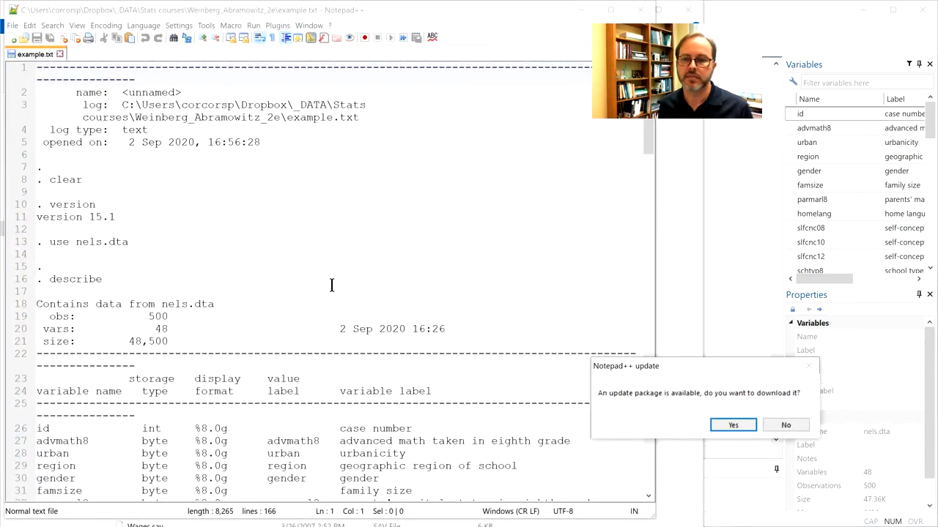
{"action": "scroll", "coordinate": [535, 385], "scroll_direction": "down", "scroll_amount": 8}
{"action": "scroll", "coordinate": [532, 366], "scroll_direction": "up", "scroll_amount": 8}
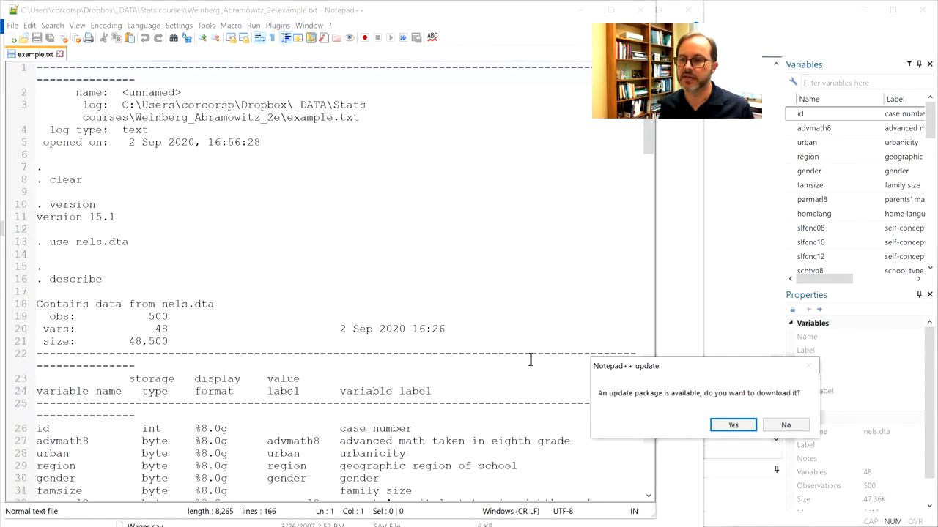
{"action": "left_click", "coordinate": [786, 425]}
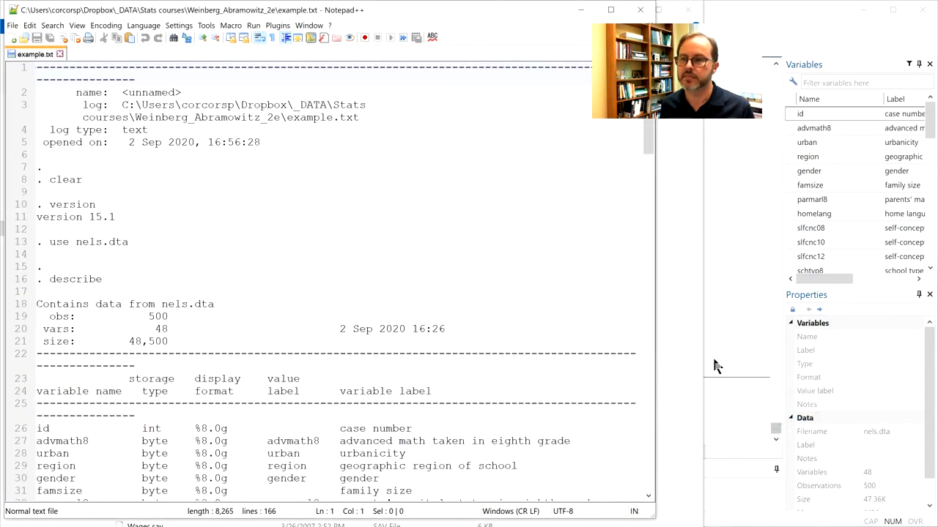
{"action": "left_click", "coordinate": [641, 9]}
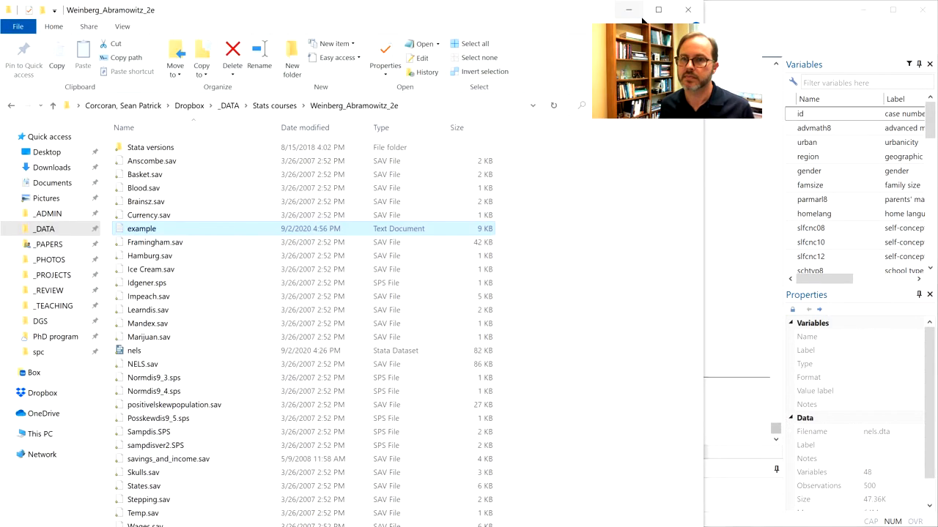
{"action": "left_click", "coordinate": [689, 9]}
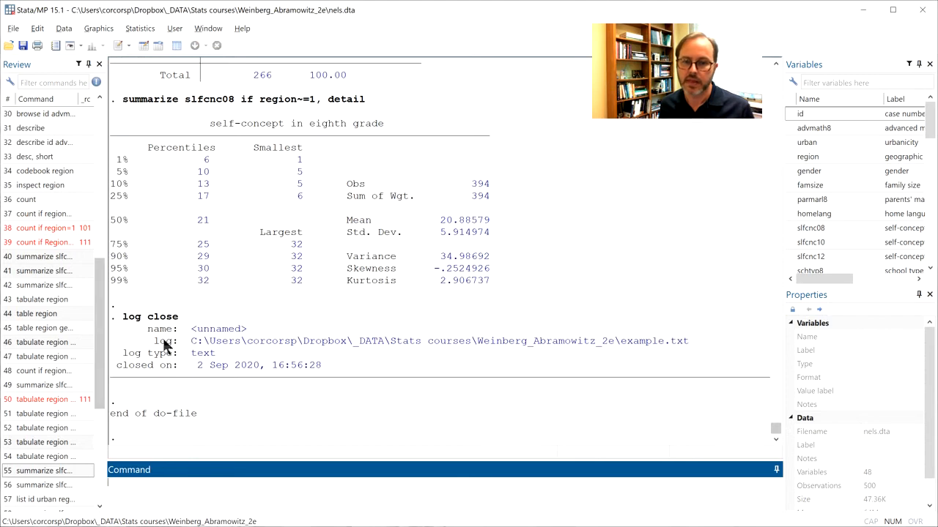
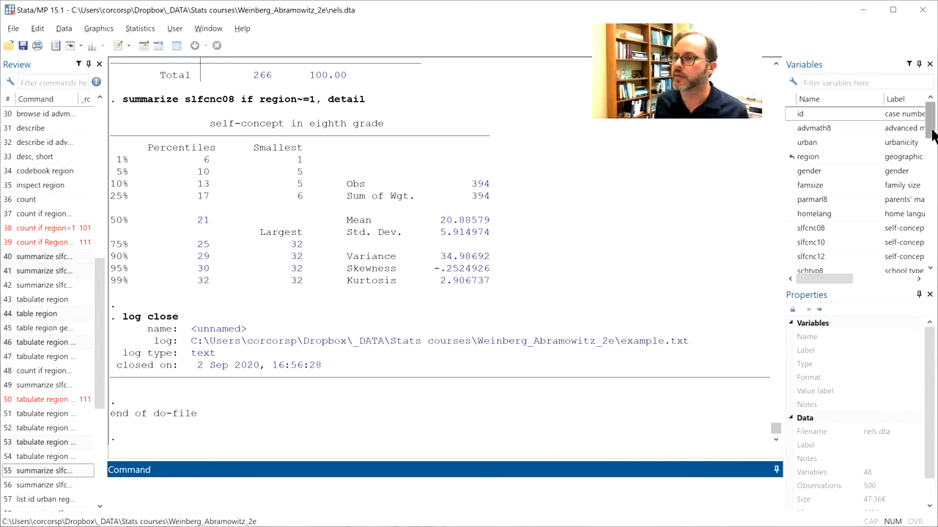
Begin a Stata command that generates a new variable, using the short form gen avgslfcnc= followed by an opening parenthesis.
{"action": "scroll", "coordinate": [925, 164], "scroll_direction": "down", "scroll_amount": 3}
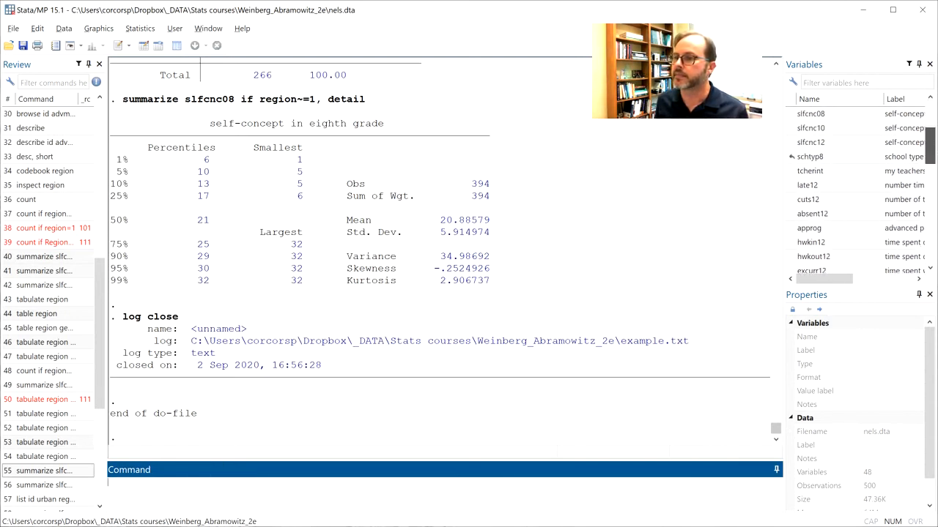
{"action": "scroll", "coordinate": [919, 178], "scroll_direction": "up", "scroll_amount": 2}
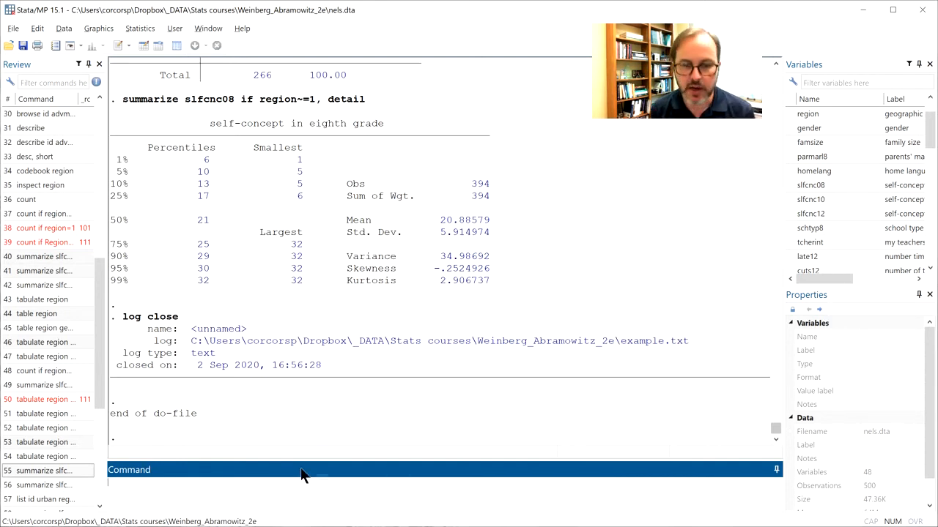
{"action": "type", "text": "gener"}
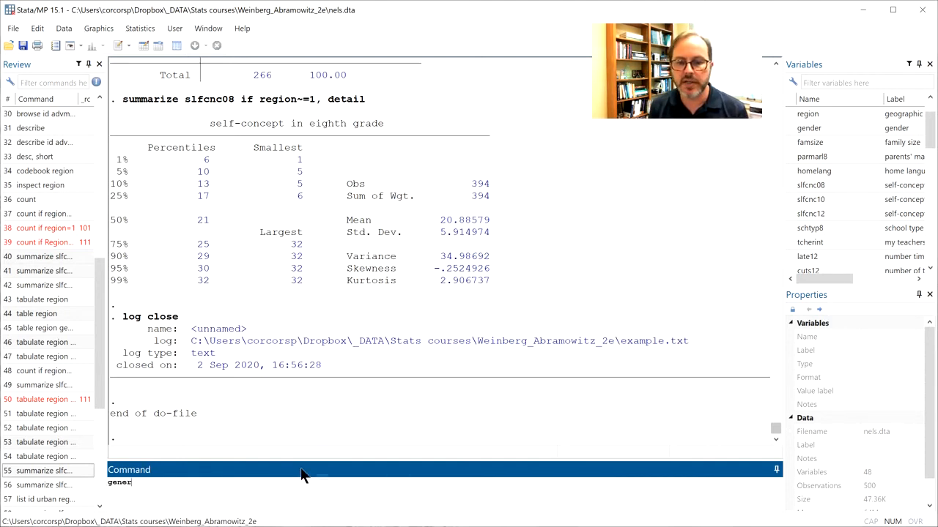
{"action": "type", "text": "ate"}
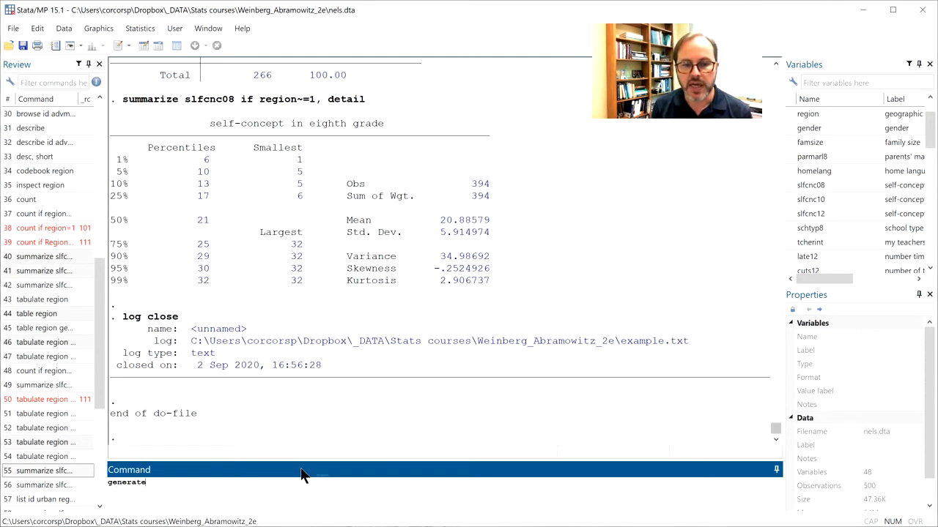
{"action": "key", "text": "BackSpace"}
{"action": "key", "text": "BackSpace"}
{"action": "key", "text": "BackSpace"}
{"action": "key", "text": "BackSpace"}
{"action": "key", "text": "BackSpace"}
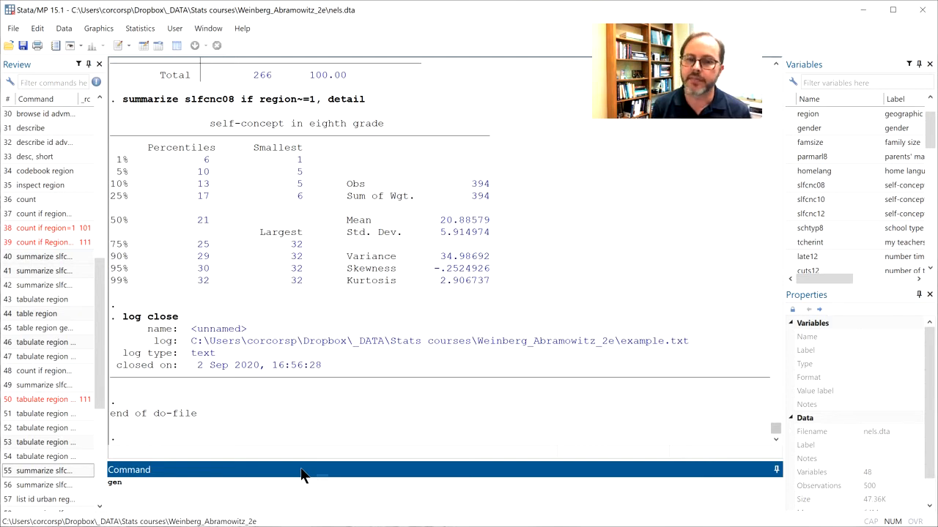
{"action": "type", "text": "avg"}
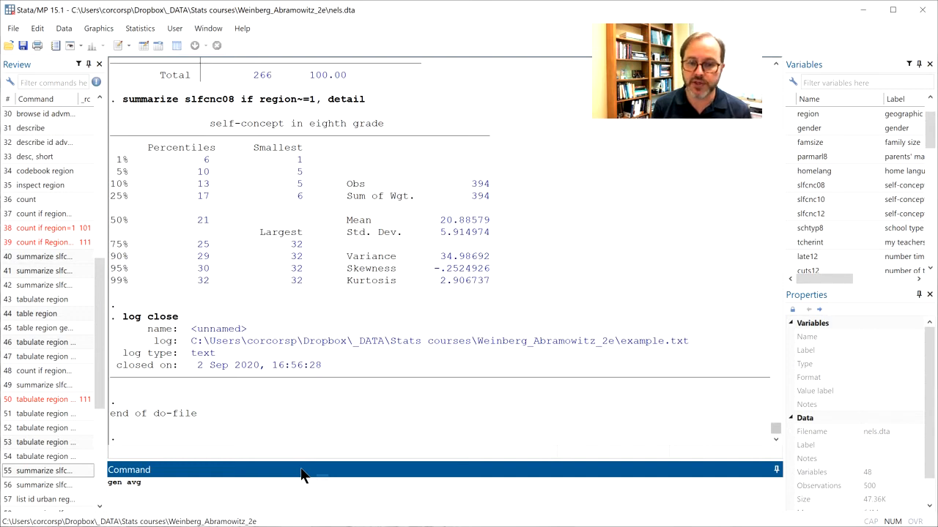
{"action": "type", "text": "sl"}
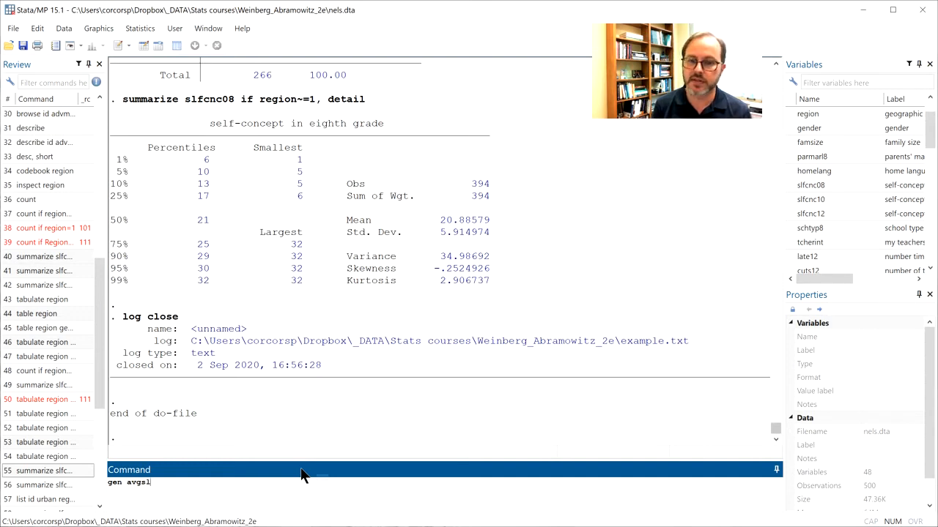
{"action": "type", "text": "fcnc"}
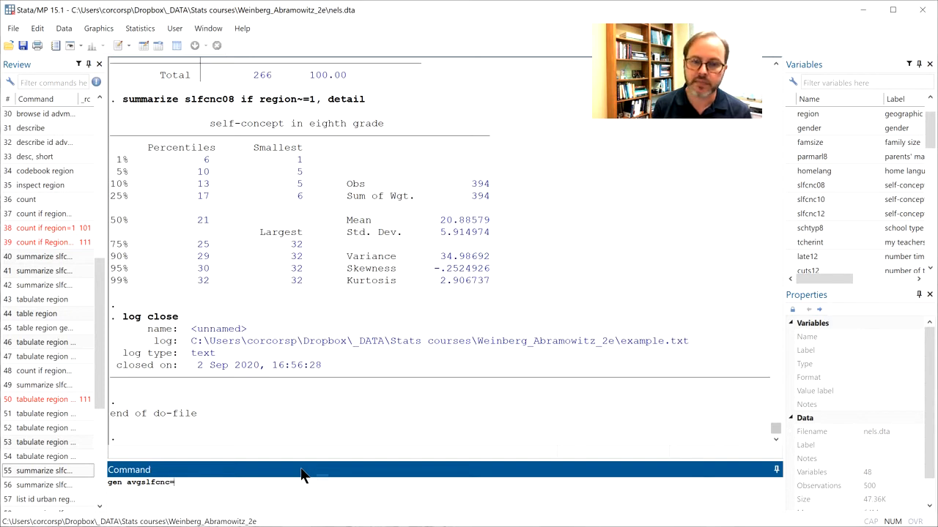
{"action": "type", "text": "=("}
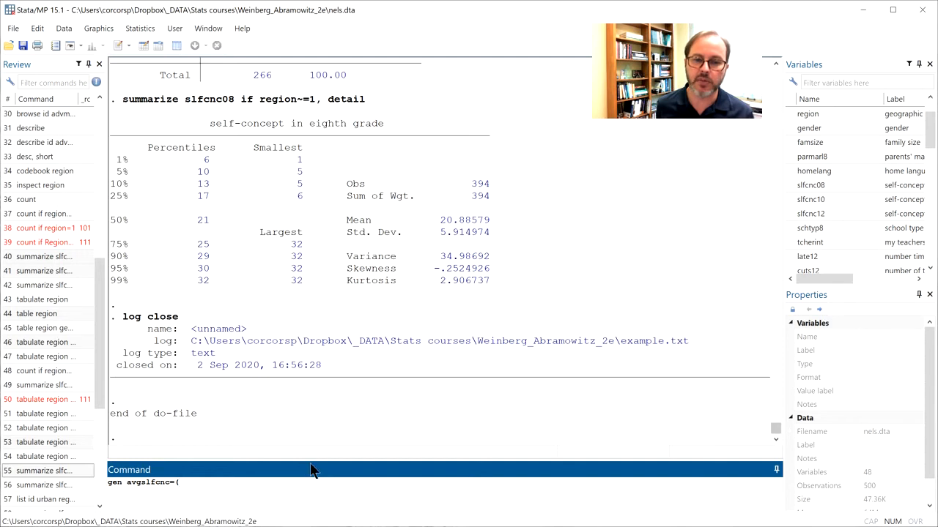
Complete the expression as (slfcnc08+ slfcnc10+ slfcnc12)/3, without the space after the opening parenthesis, and run the command to generate avgslfcnc.
{"action": "double_click", "coordinate": [814, 185]}
{"action": "left_click", "coordinate": [367, 494]}
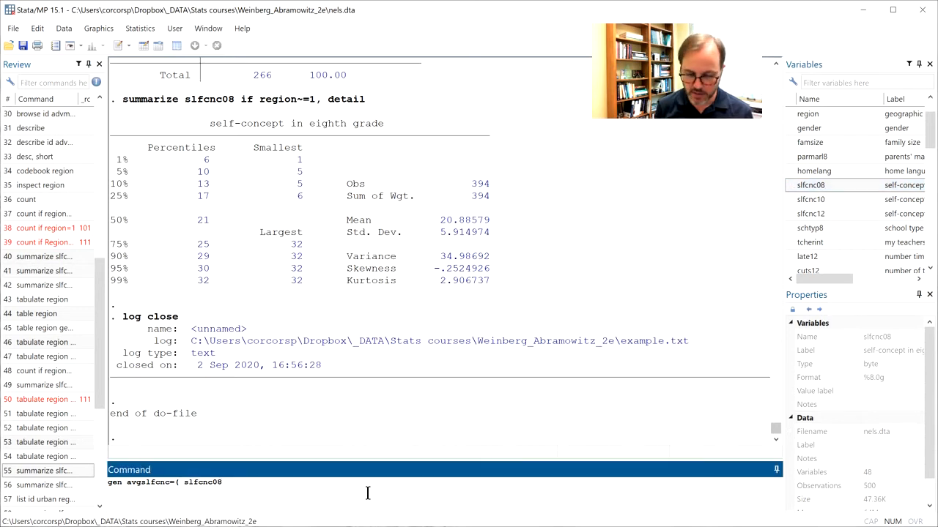
{"action": "type", "text": "+"}
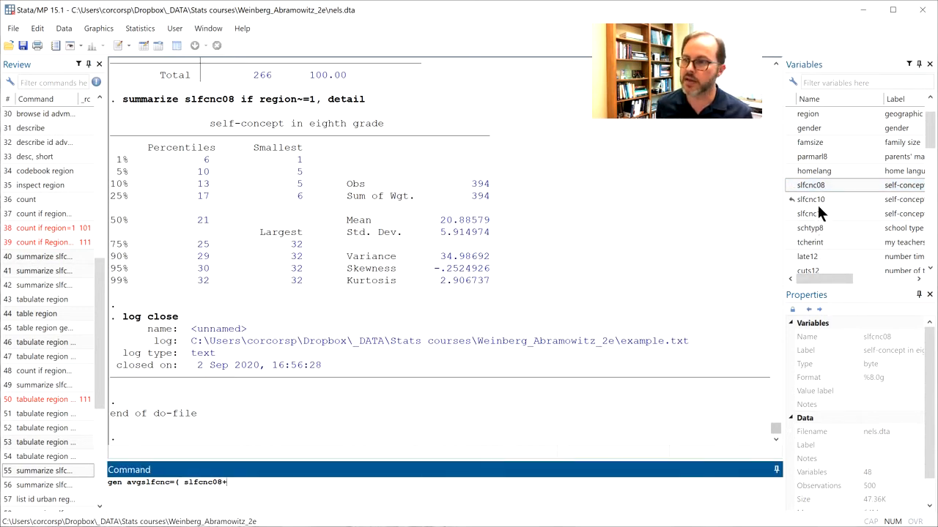
{"action": "double_click", "coordinate": [813, 200]}
{"action": "left_click", "coordinate": [391, 496]}
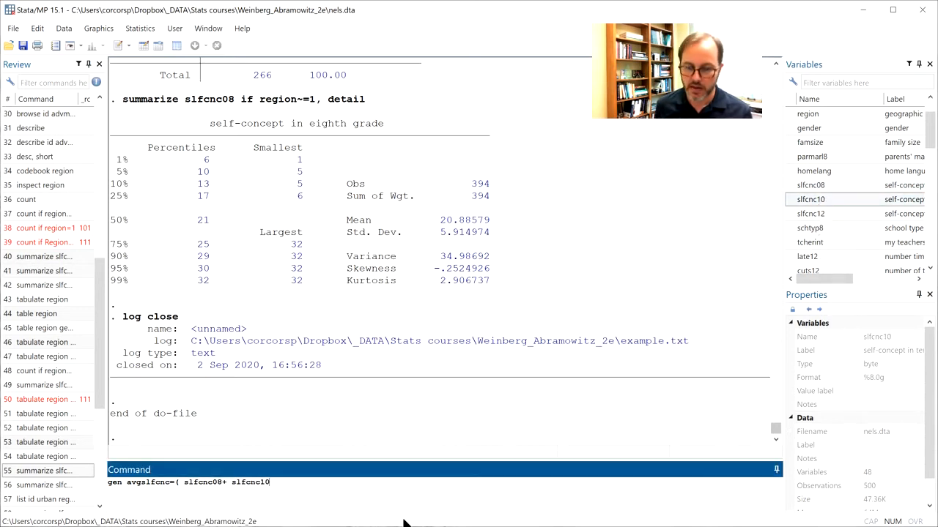
{"action": "type", "text": "+"}
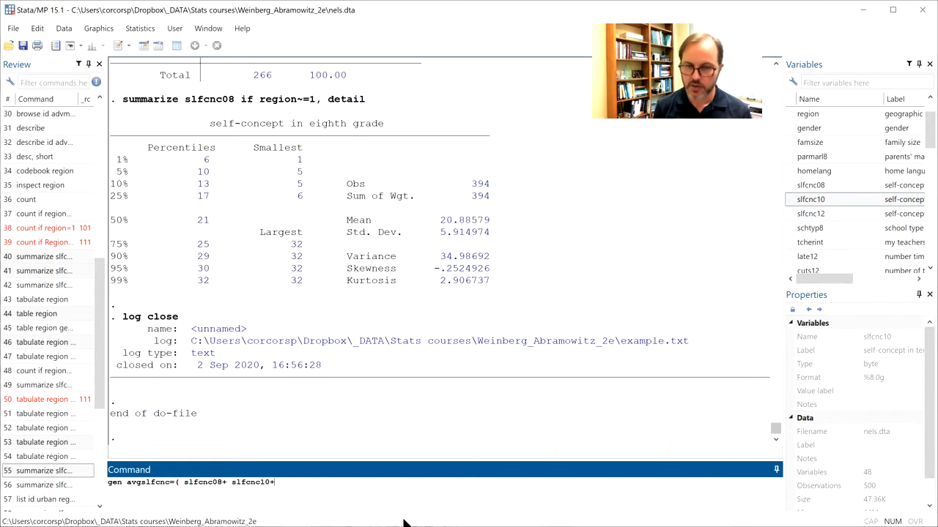
{"action": "double_click", "coordinate": [804, 214]}
{"action": "left_click", "coordinate": [511, 483]}
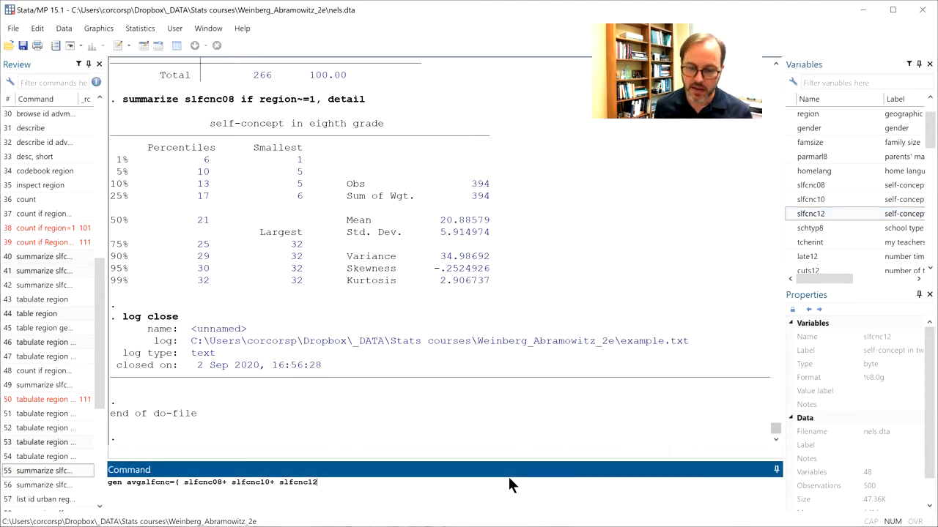
{"action": "type", "text": ")/"}
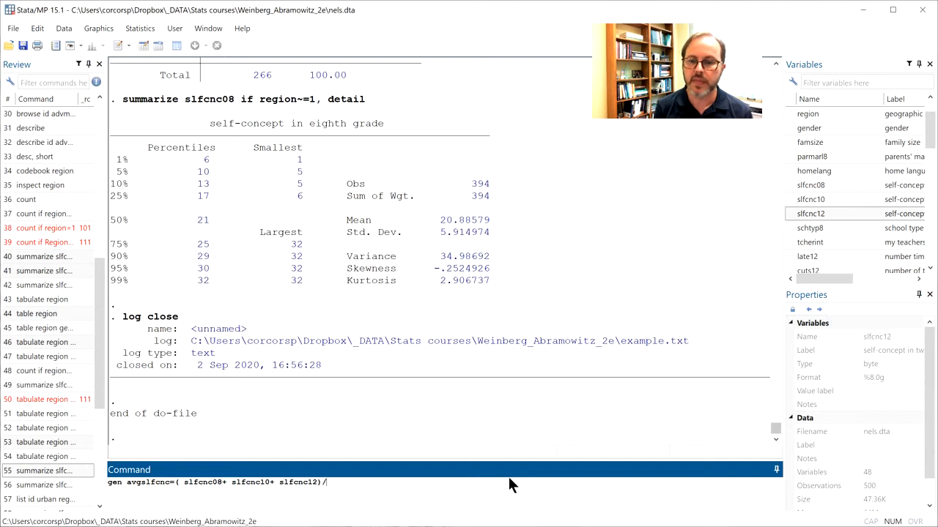
{"action": "type", "text": "3"}
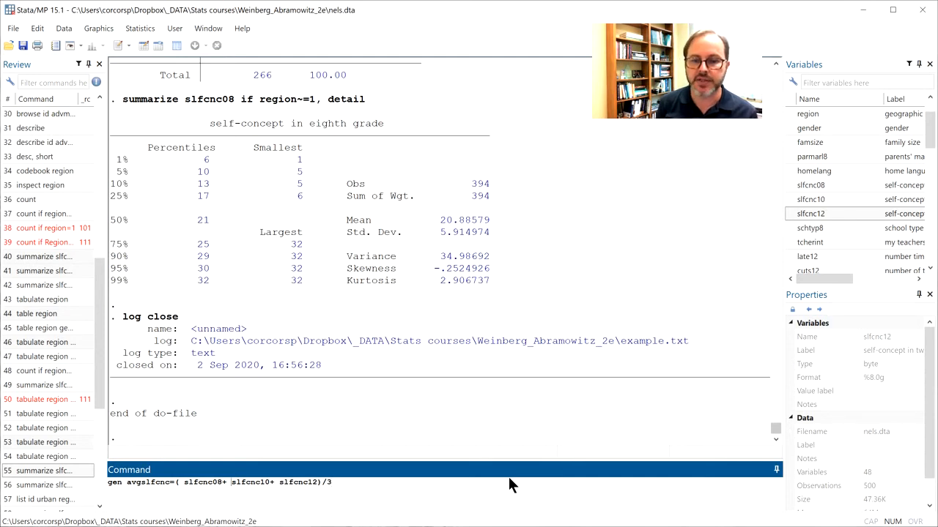
{"action": "key", "text": "Delete"}
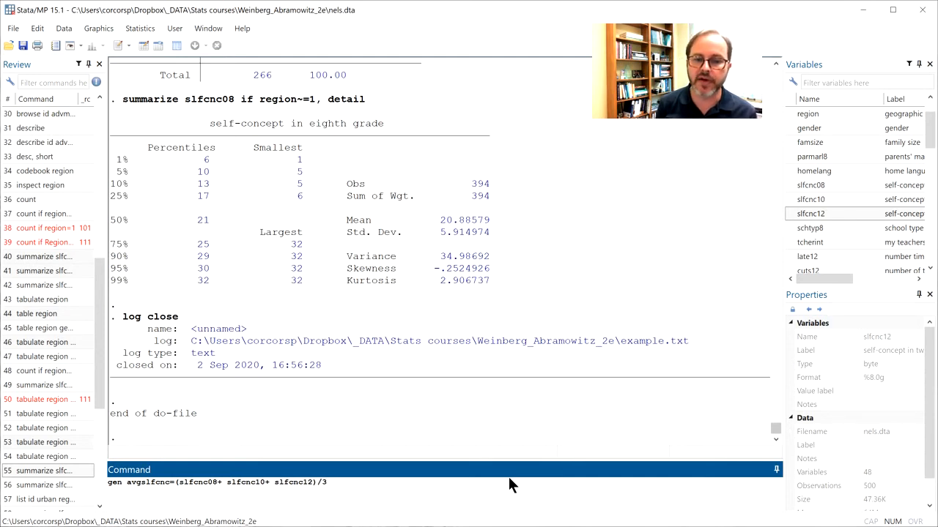
{"action": "key", "text": "Return"}
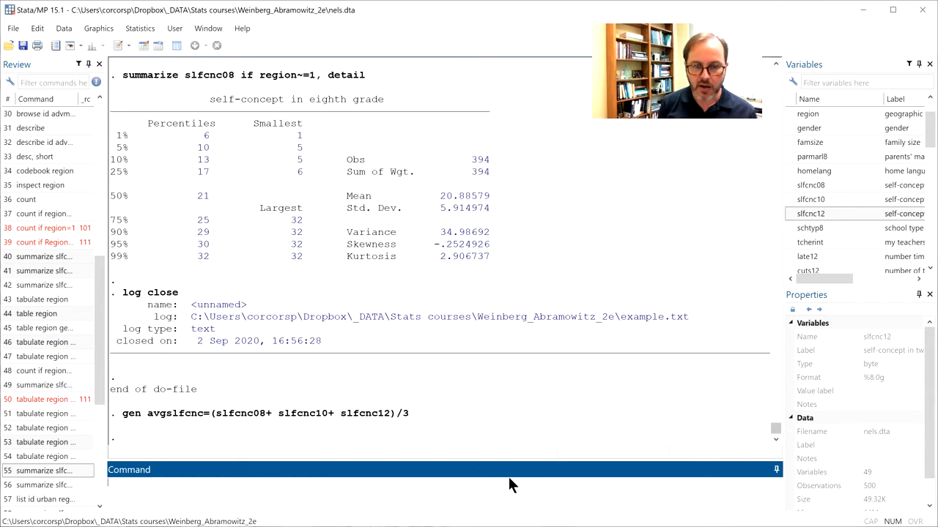
Summarize avgslfcnc, slfcnc08, slfcnc10 and slfcnc12 together with the short form summ, and compare their means.
{"action": "type", "text": "su"}
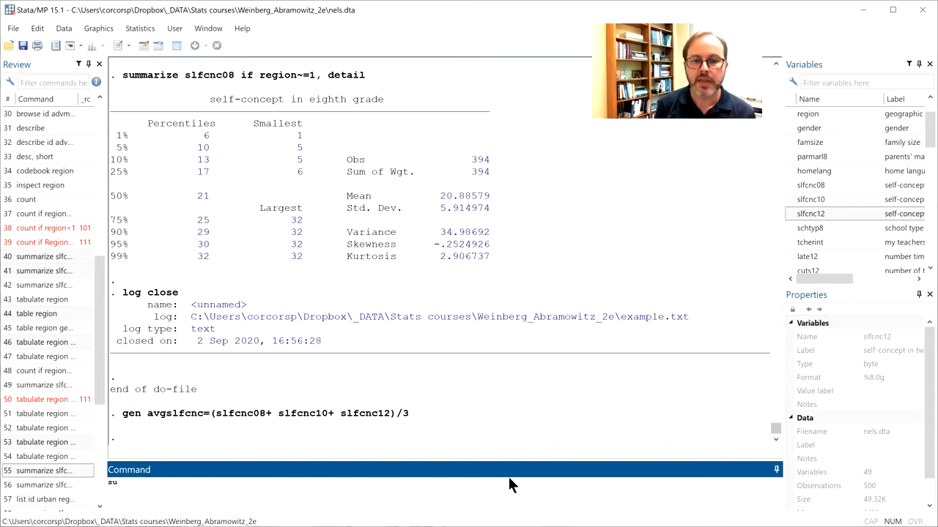
{"action": "type", "text": "mm"}
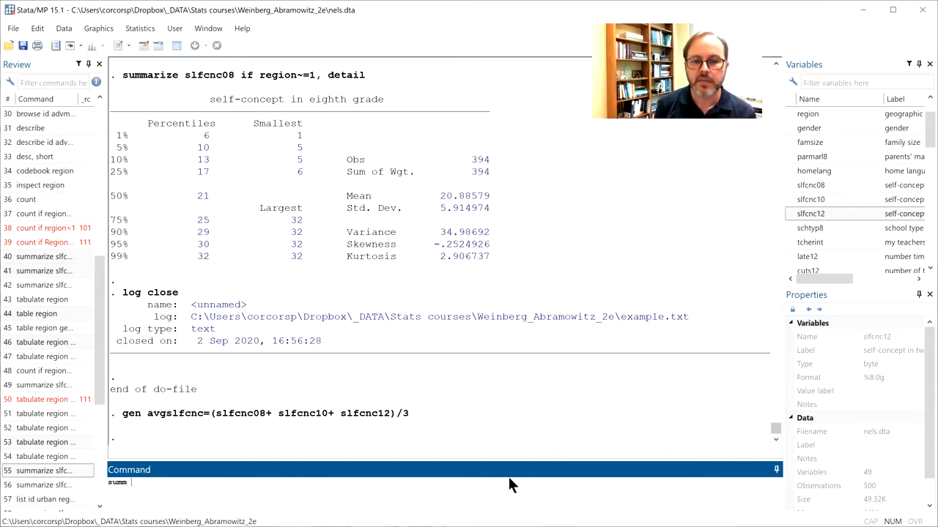
{"action": "type", "text": " avgslfcnc"}
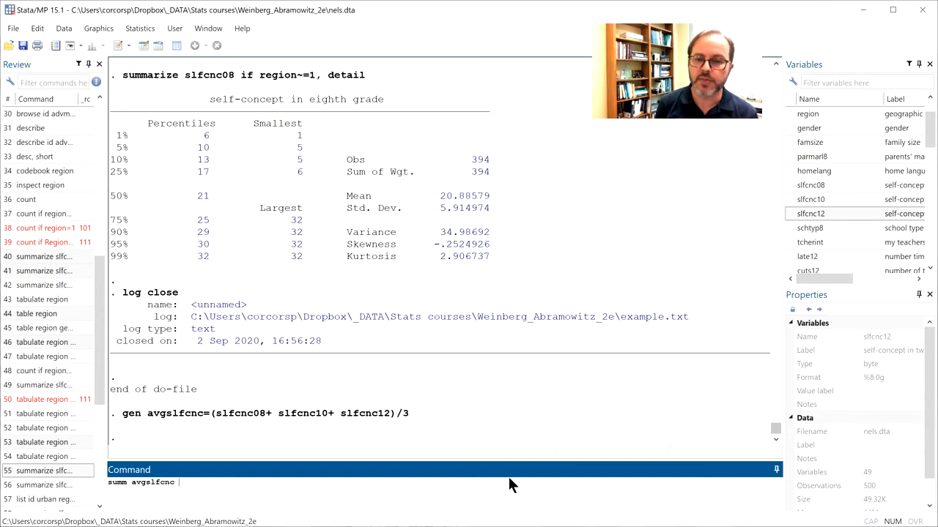
{"action": "left_click", "coordinate": [809, 184]}
{"action": "left_click", "coordinate": [808, 196]}
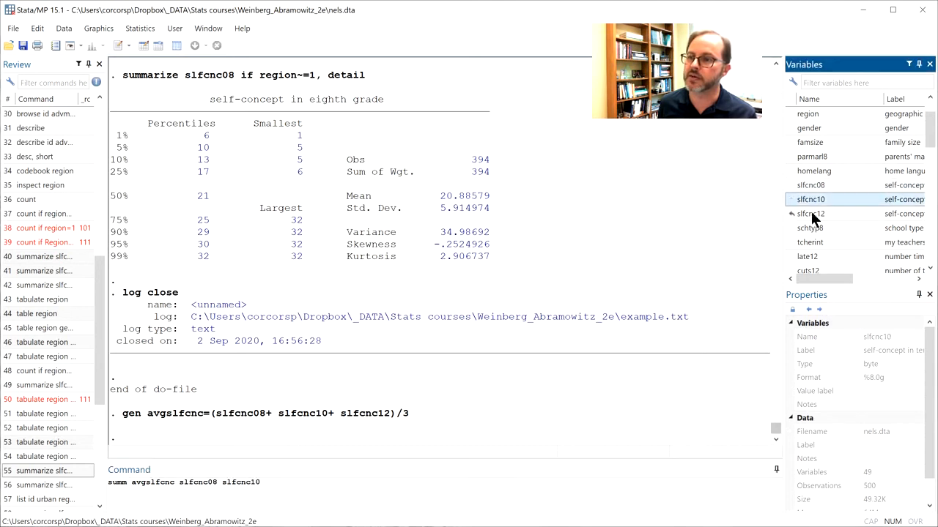
{"action": "left_click", "coordinate": [811, 210]}
{"action": "left_click", "coordinate": [651, 497]}
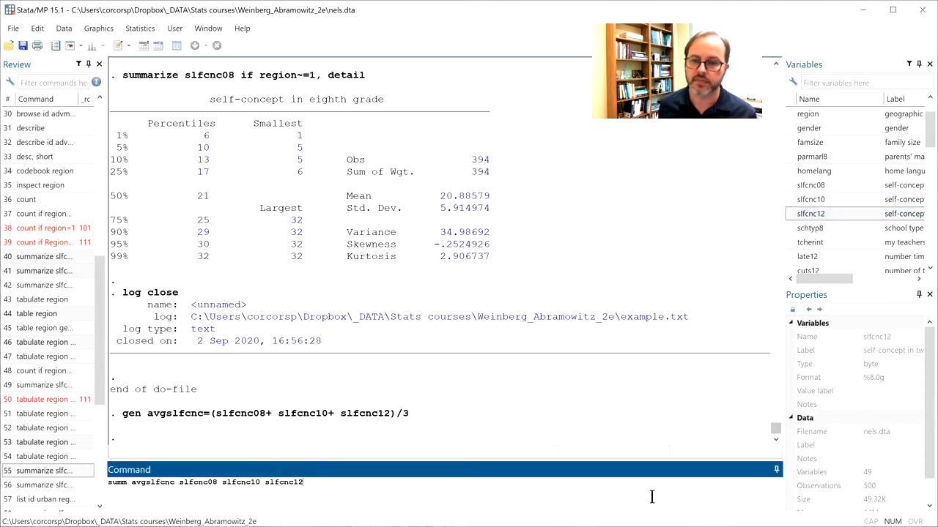
{"action": "key", "text": "Return"}
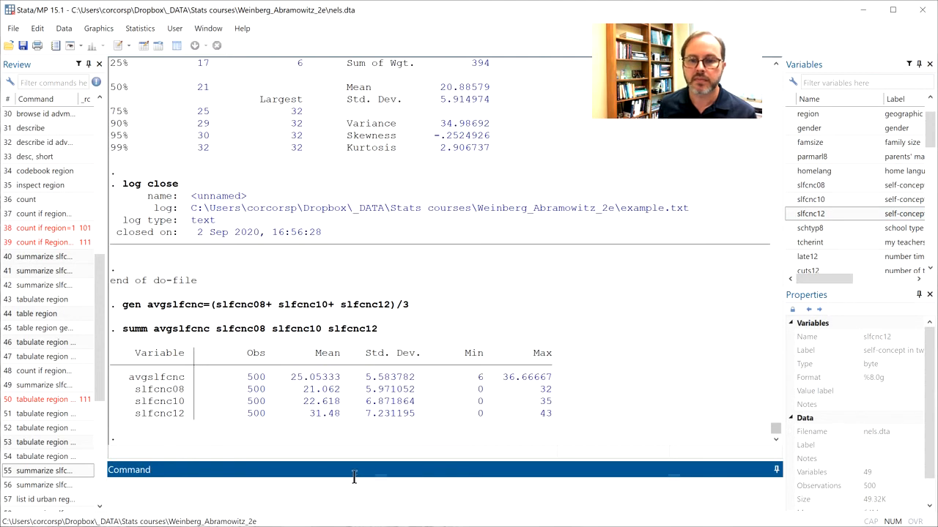
{"action": "left_click_drag", "start_coordinate": [288, 377], "coordinate": [305, 376]}
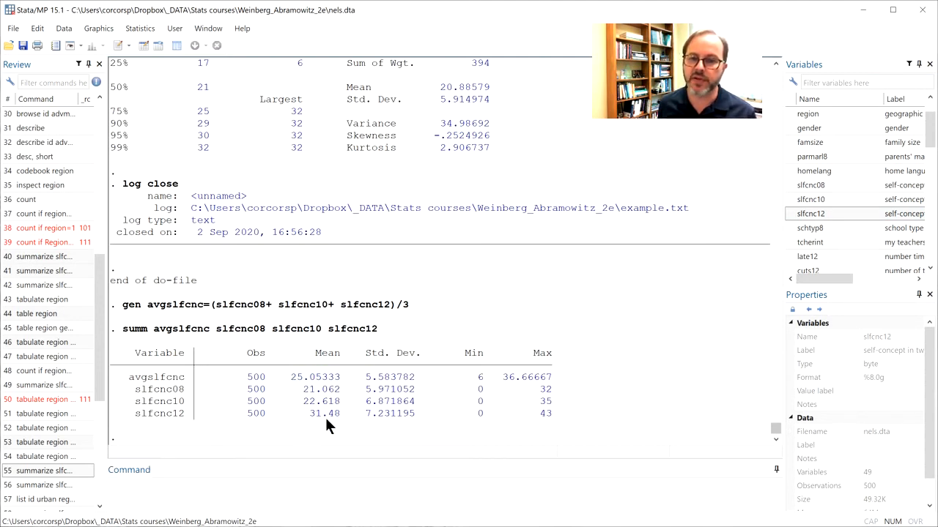
Set avgslfcnc to missing wherever it exceeds 30 by running replace avgslfcnc = . if avgslfcnc>30.
{"action": "left_click", "coordinate": [290, 492]}
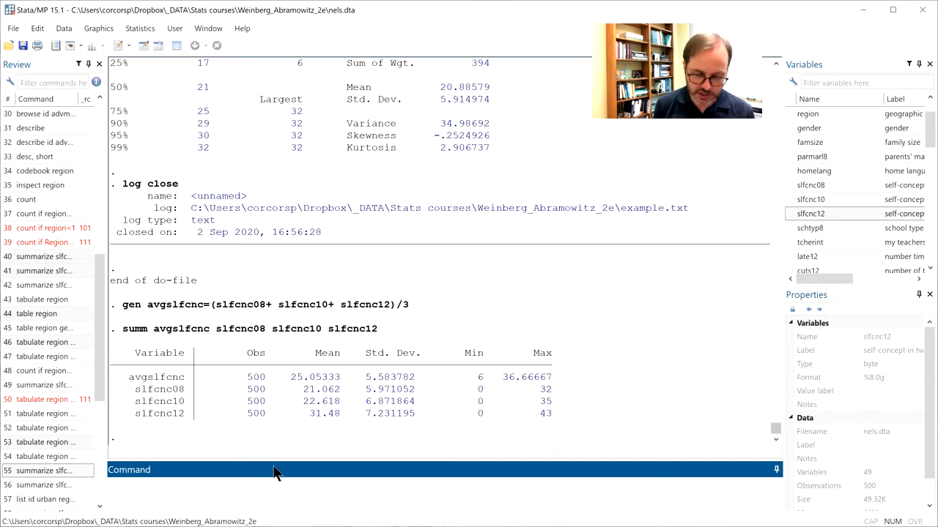
{"action": "type", "text": "re"}
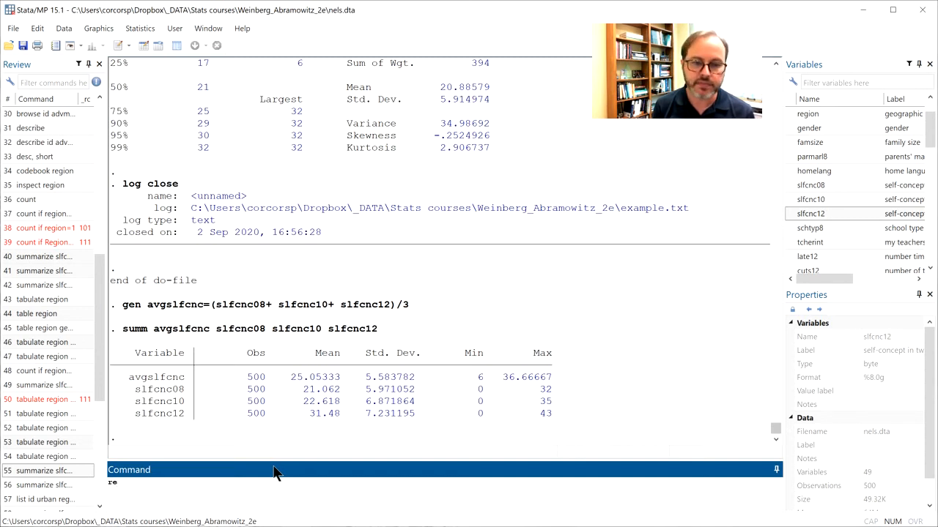
{"action": "type", "text": "place"}
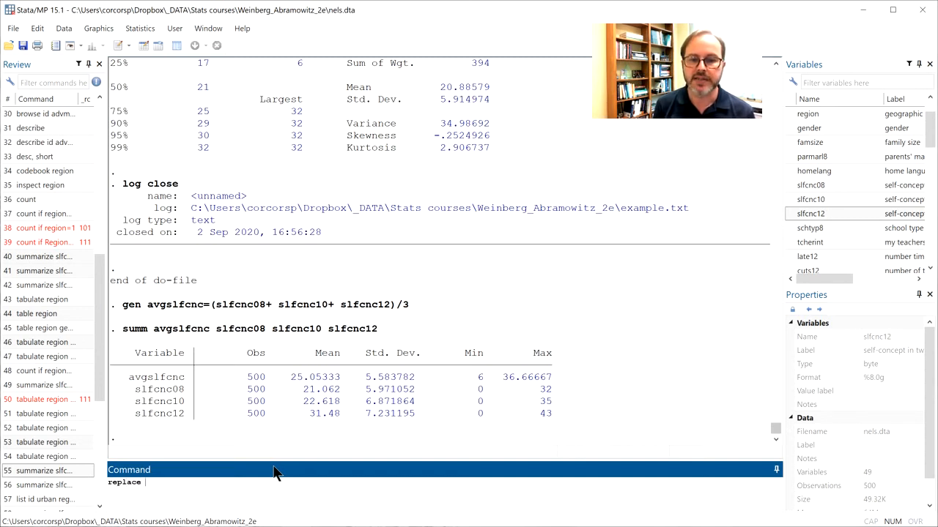
{"action": "type", "text": " a"}
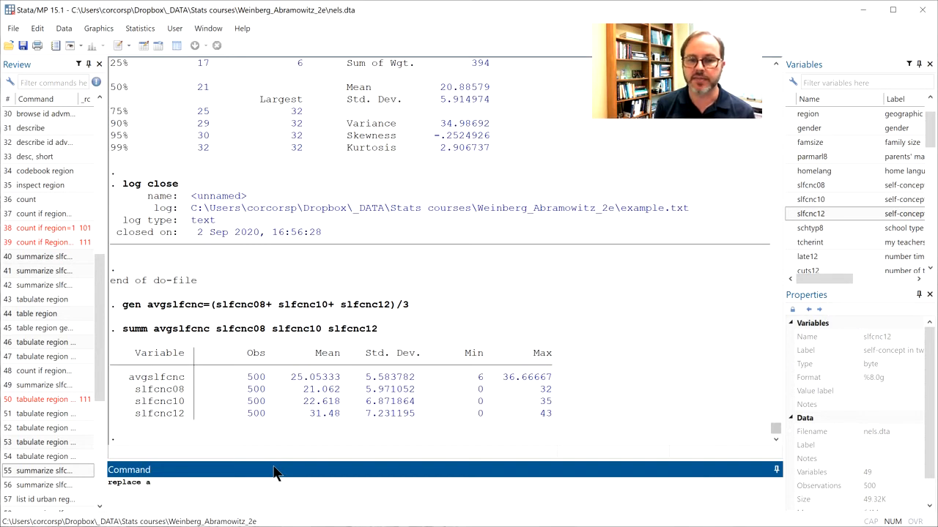
{"action": "type", "text": "vgslfcnc"}
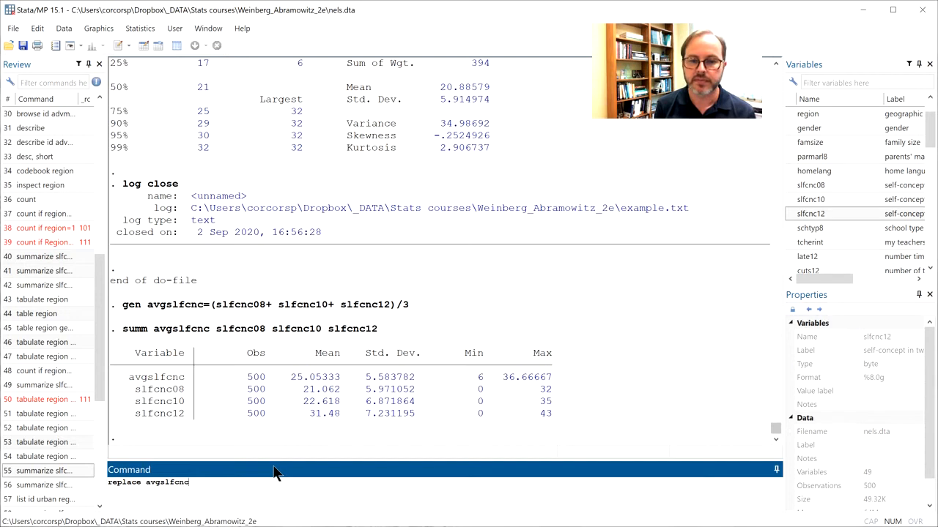
{"action": "type", "text": " = "}
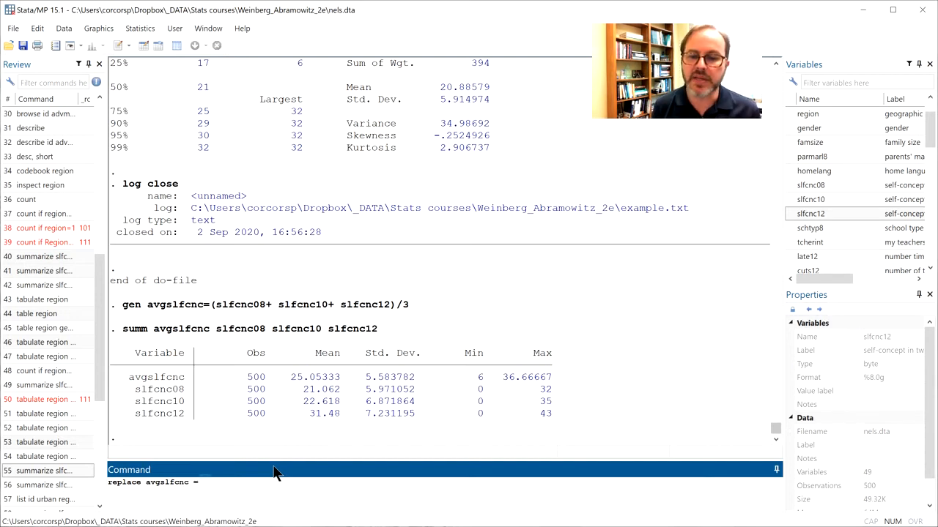
{"action": "type", "text": ". if"}
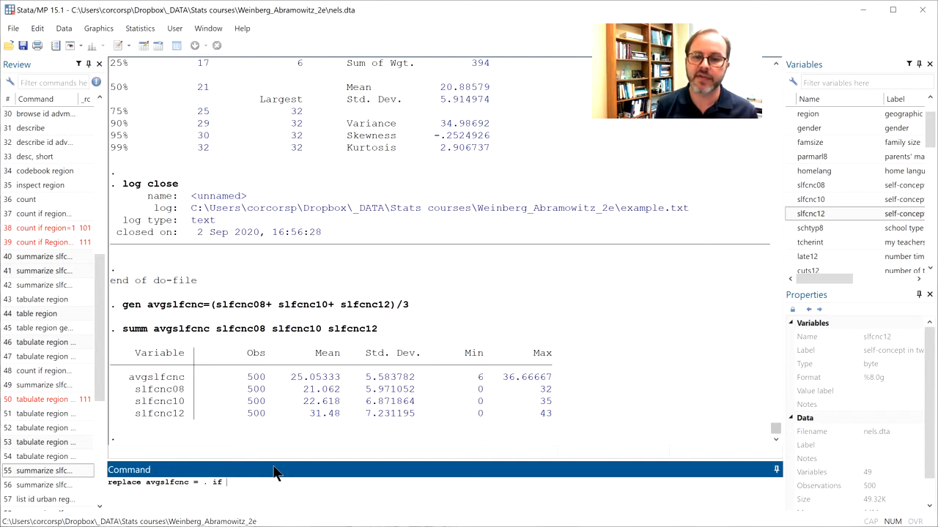
{"action": "type", "text": " avg"}
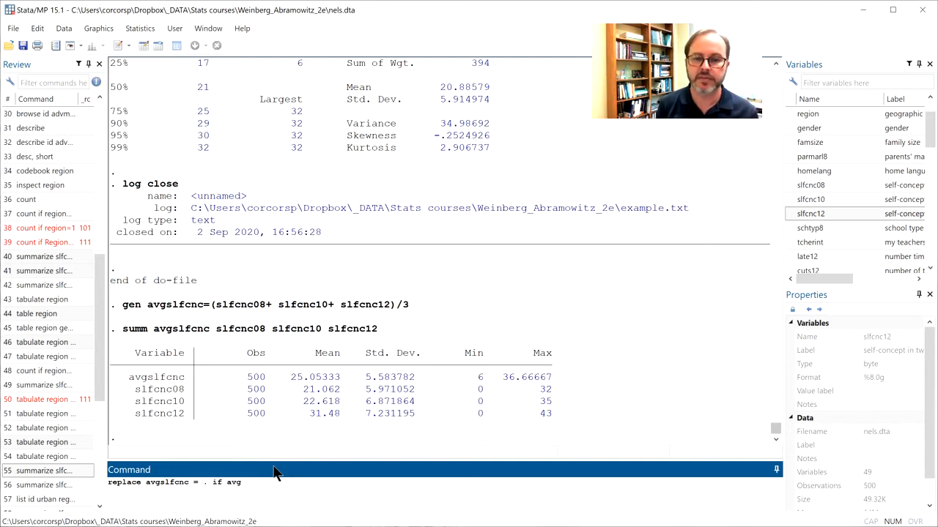
{"action": "type", "text": "slfcnc"}
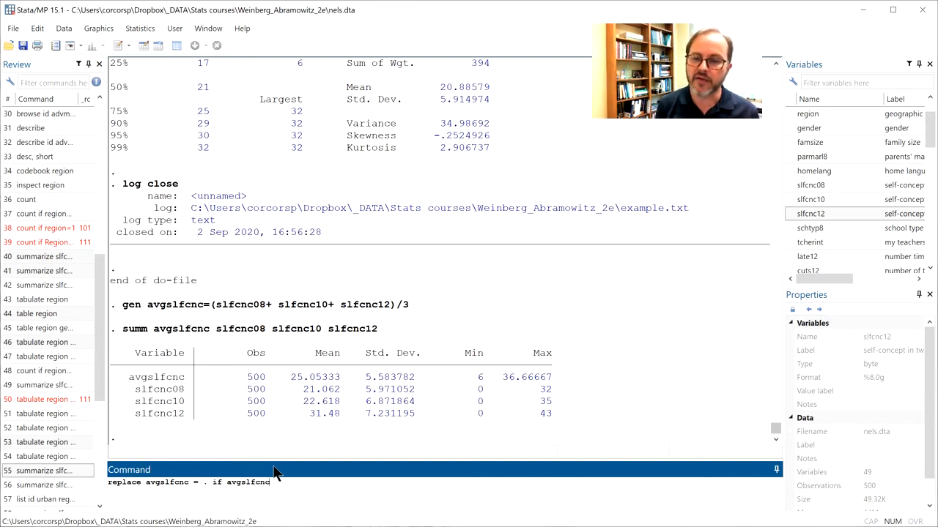
{"action": "type", "text": ">30"}
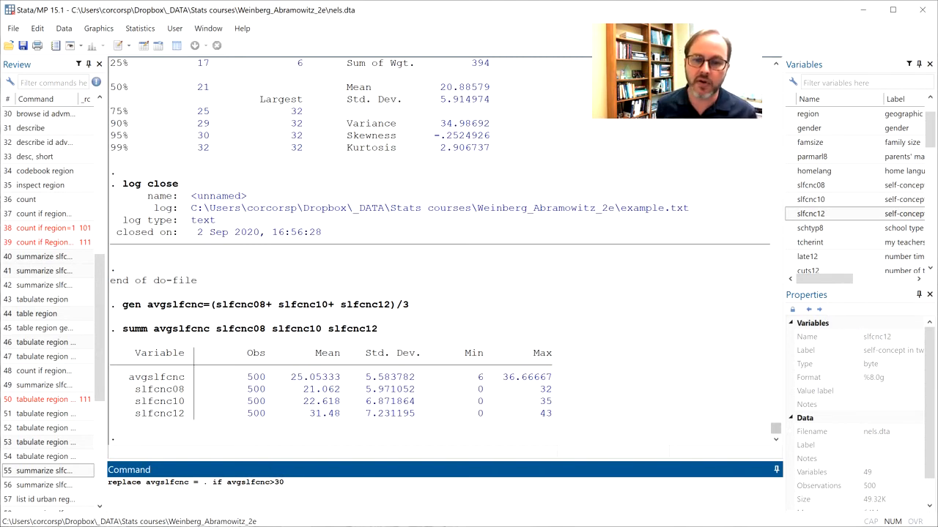
{"action": "double_click", "coordinate": [207, 304]}
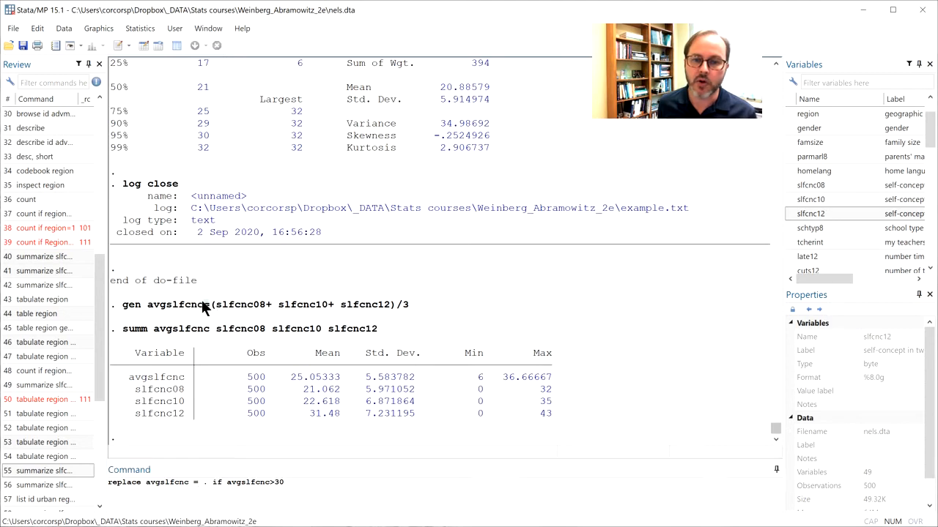
{"action": "left_click", "coordinate": [189, 484]}
{"action": "left_click", "coordinate": [208, 484]}
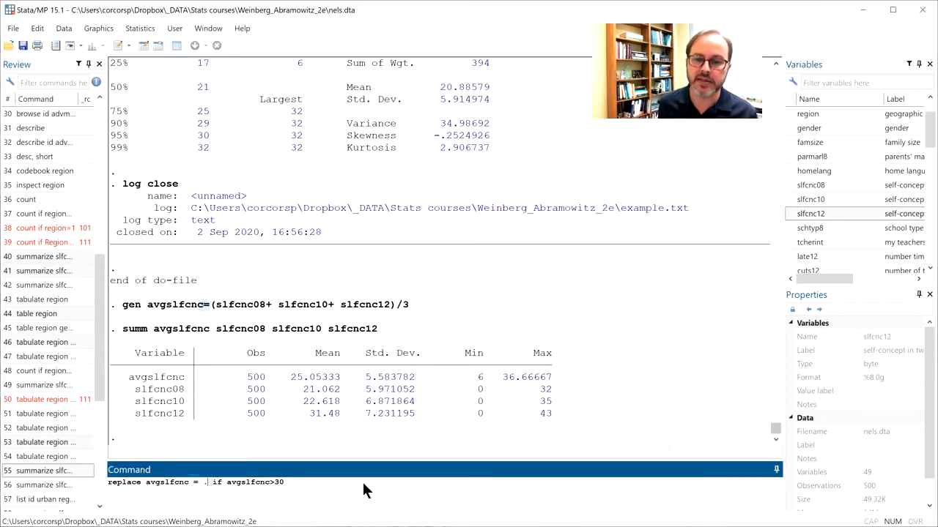
{"action": "key", "text": "Return"}
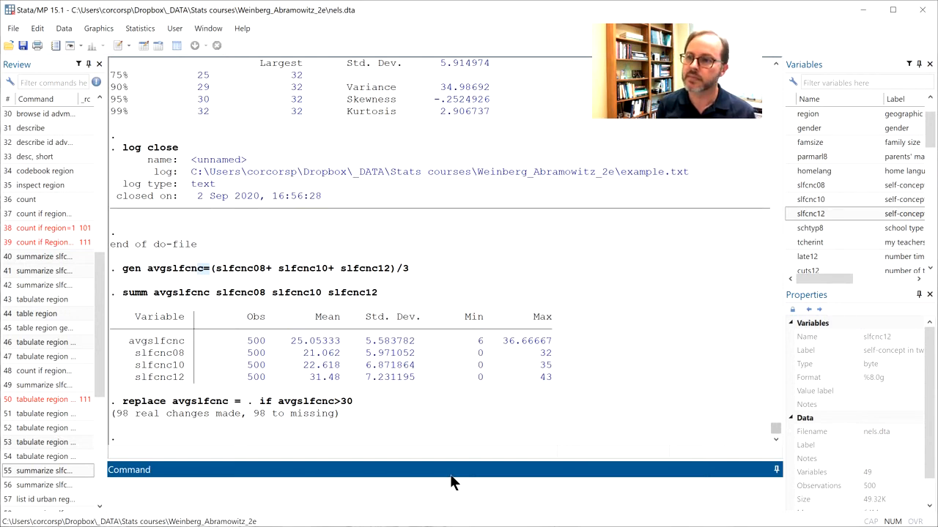
Remove the variable avgslfcnc from the dataset with the drop command.
{"action": "type", "text": "drop "}
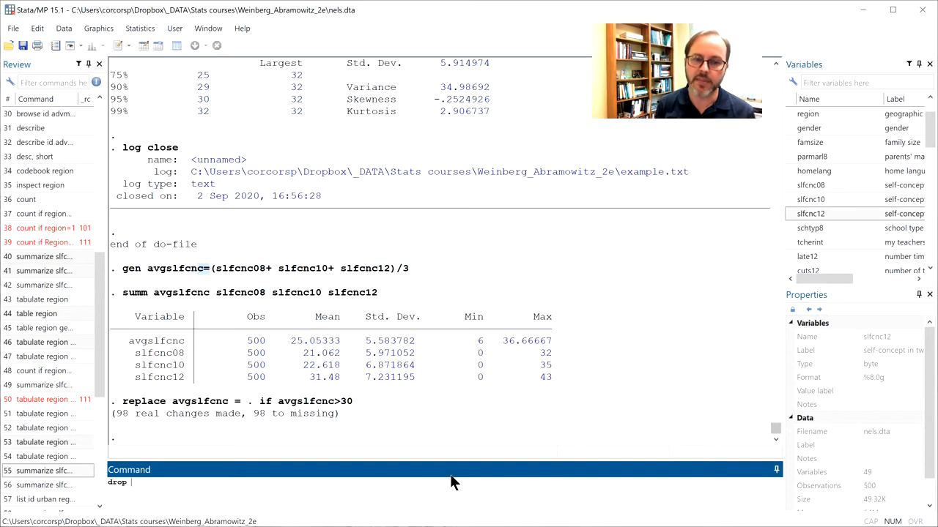
{"action": "type", "text": "avg"}
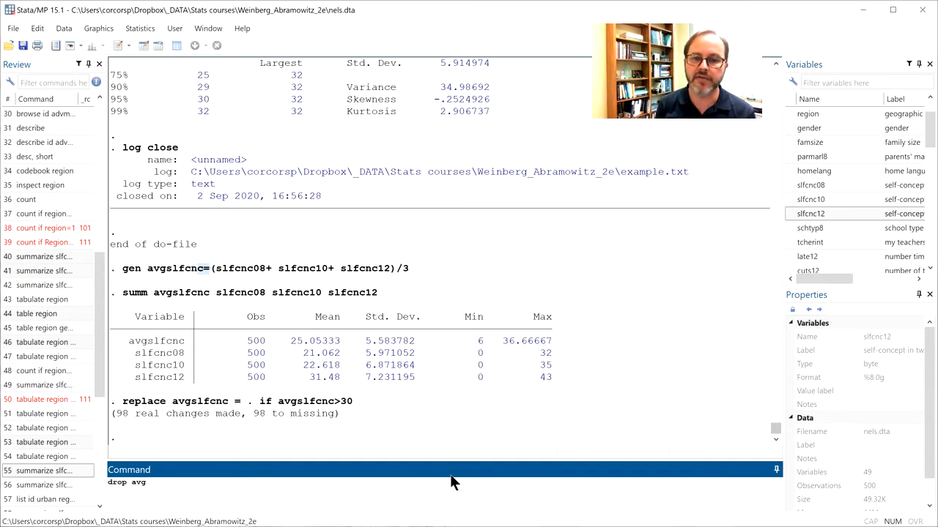
{"action": "type", "text": "slfcnc"}
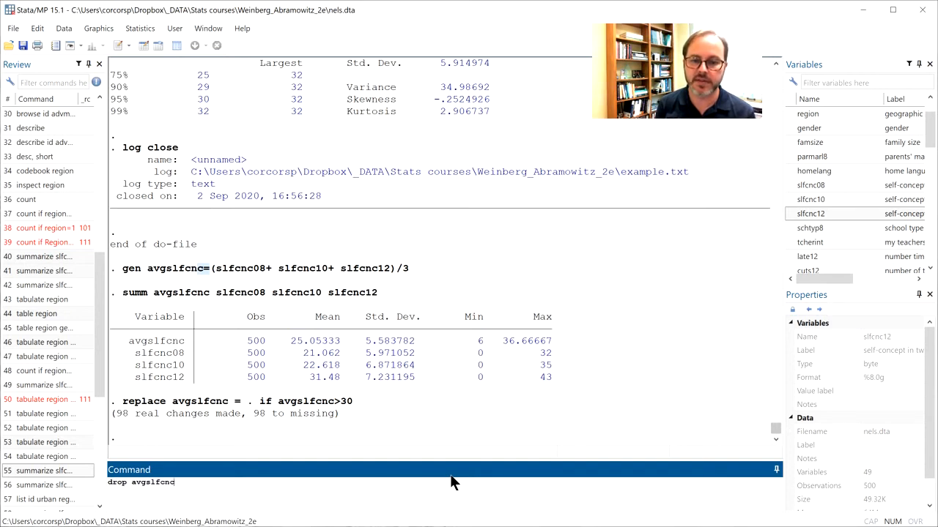
{"action": "key", "text": "Return"}
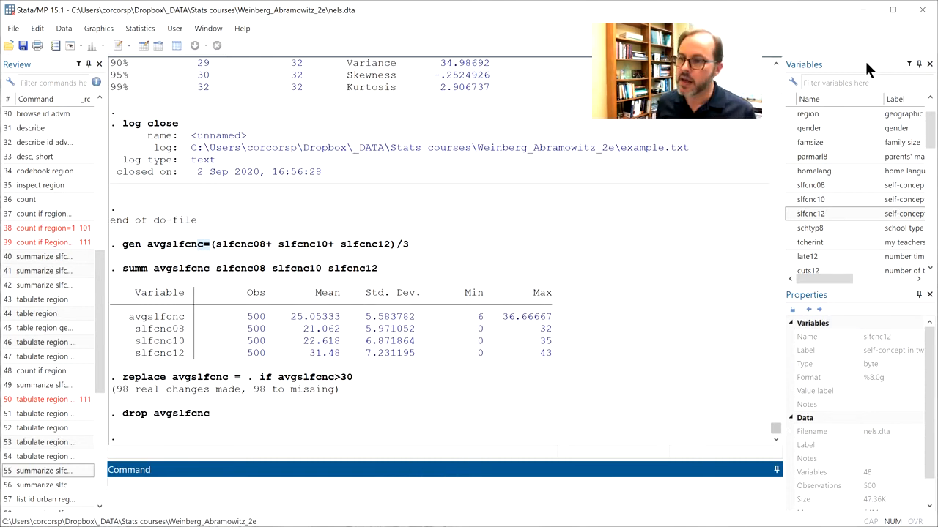
Look at the beginning of the dataset's variable list and the name property of slfcnc12.
{"action": "left_click", "coordinate": [929, 99]}
{"action": "left_click", "coordinate": [929, 99]}
{"action": "left_click", "coordinate": [929, 99]}
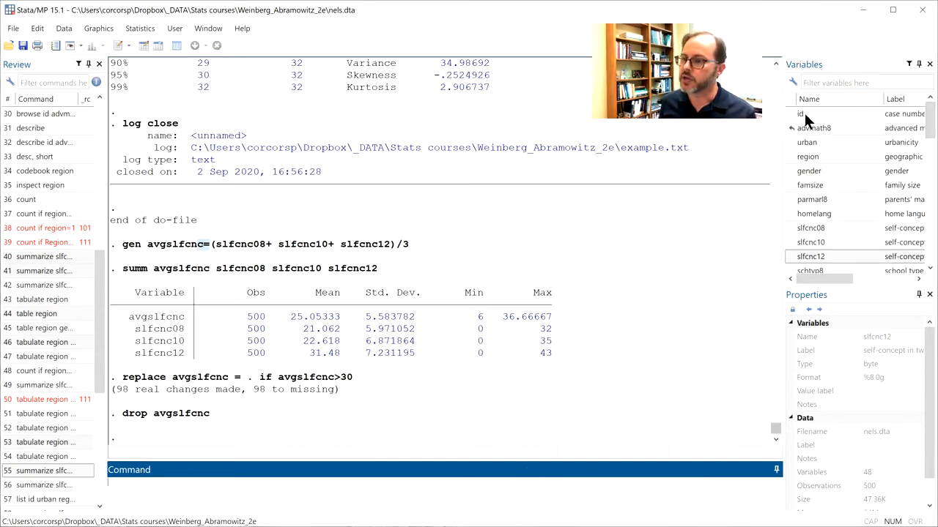
{"action": "left_click", "coordinate": [890, 338]}
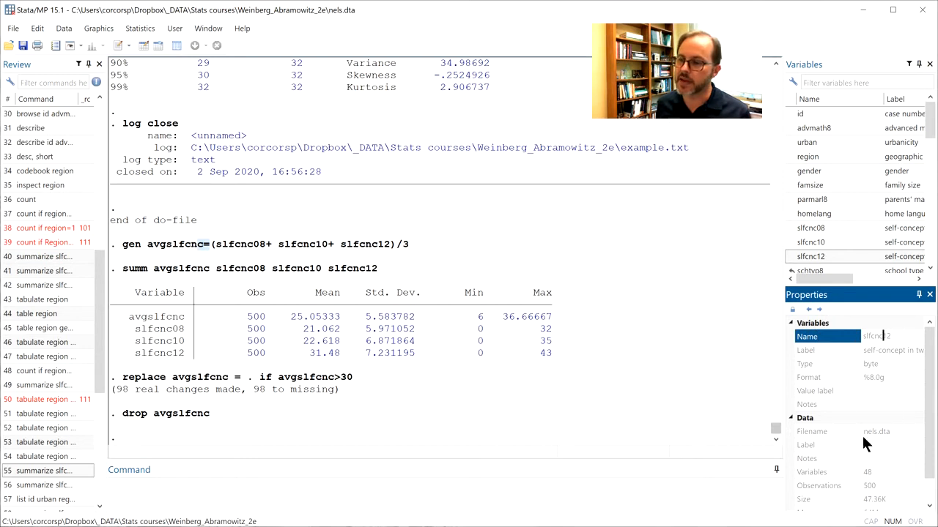
Unlock the variable properties for editing and rename the variable slfcnc12 to slfcncg12.
{"action": "left_click", "coordinate": [792, 309]}
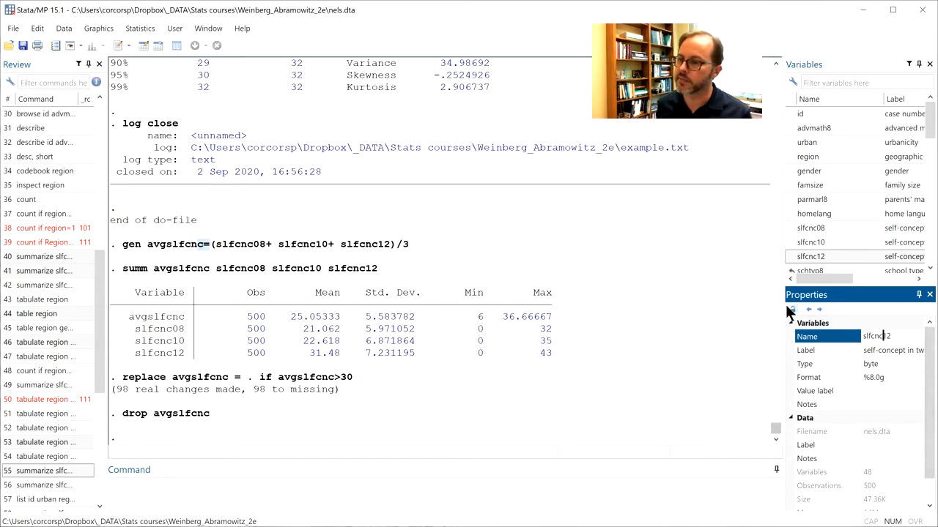
{"action": "left_click", "coordinate": [883, 336]}
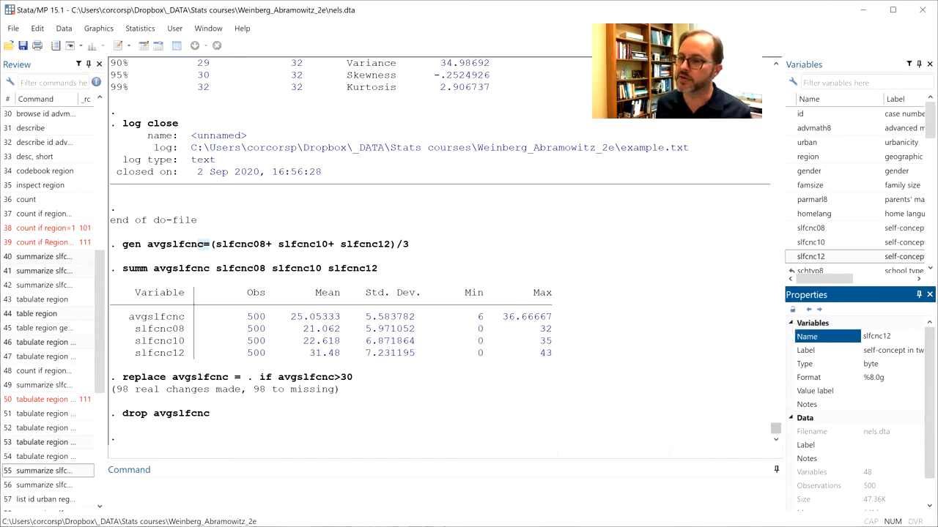
{"action": "type", "text": "g"}
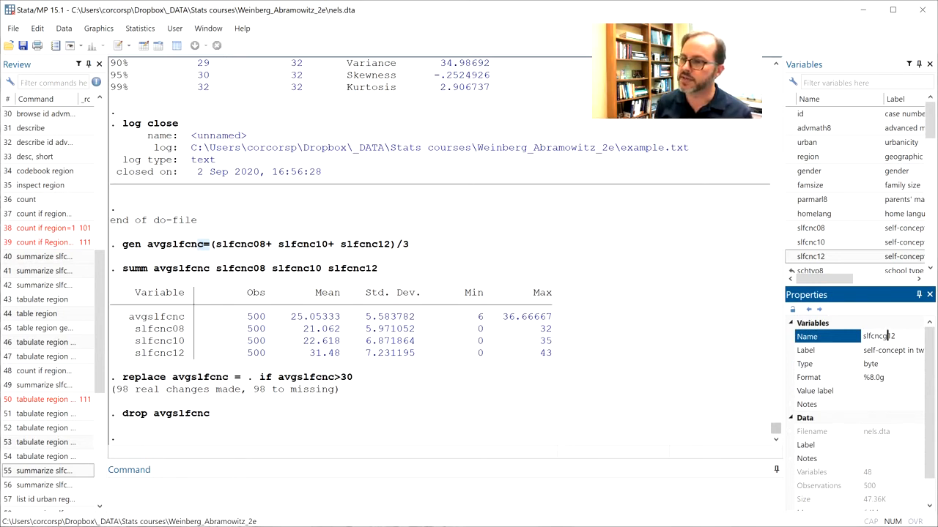
{"action": "key", "text": "Return"}
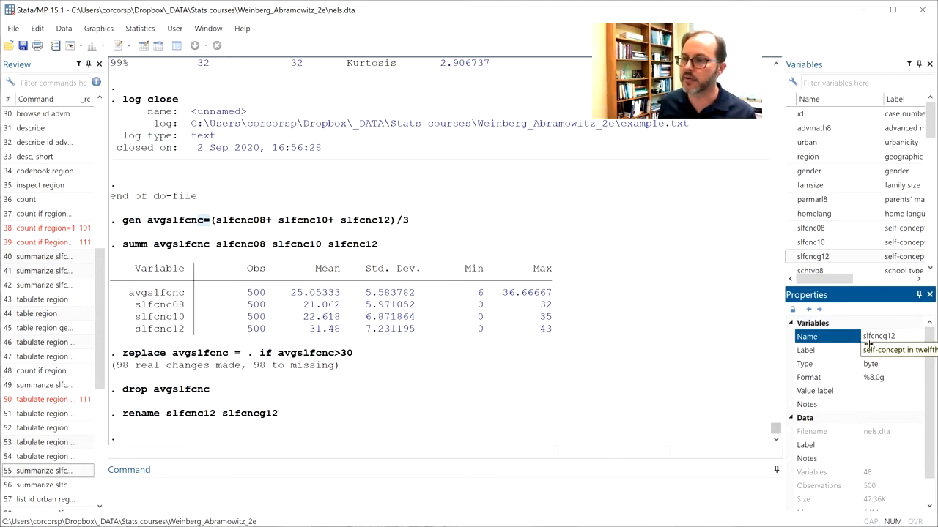
Rename the variable id to idno with the command rename id idno.
{"action": "left_click", "coordinate": [283, 493]}
{"action": "type", "text": "rename i"}
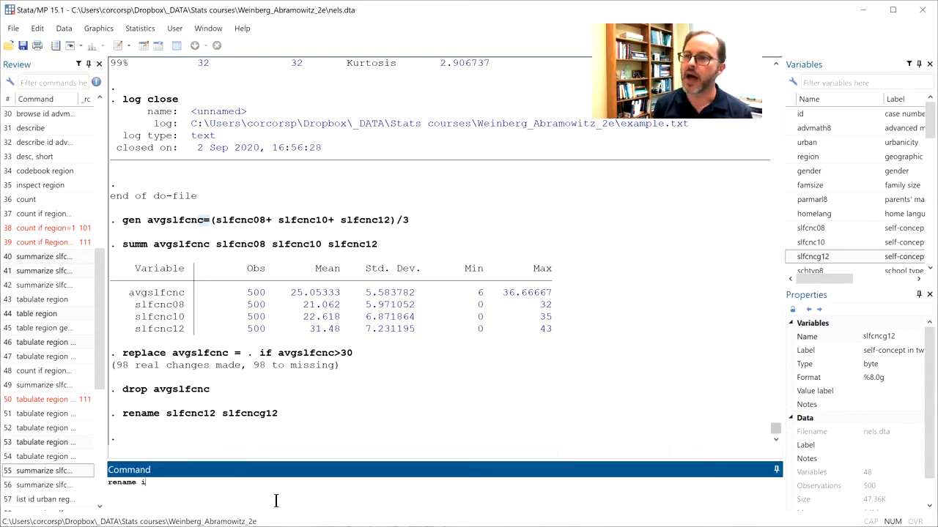
{"action": "type", "text": "d idno"}
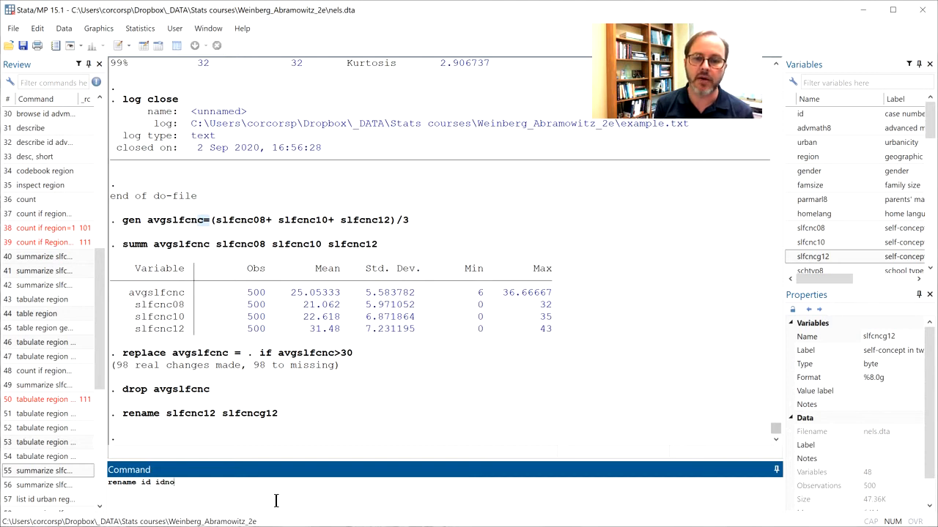
{"action": "key", "text": "Return"}
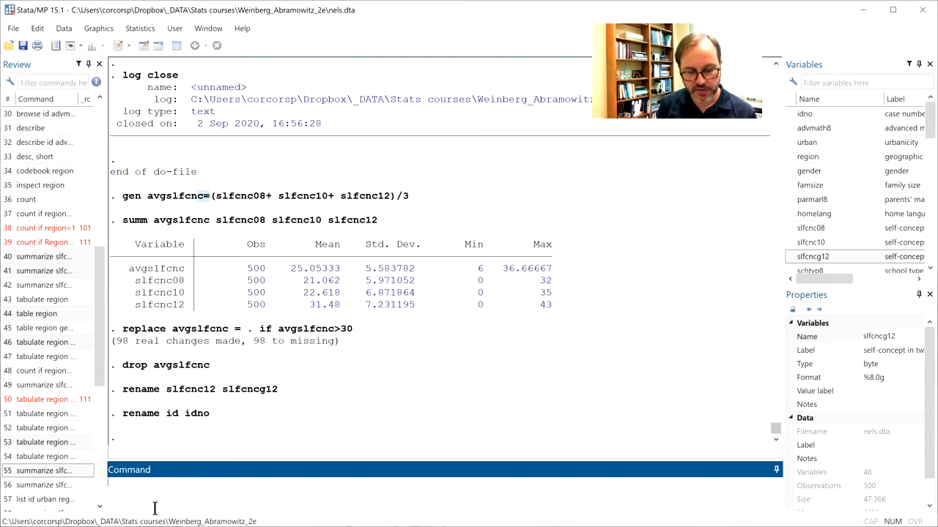
Attach a note to idno with the notes command, reading "Variable name changed from id to idno on 9/1/20".
{"action": "type", "text": "note"}
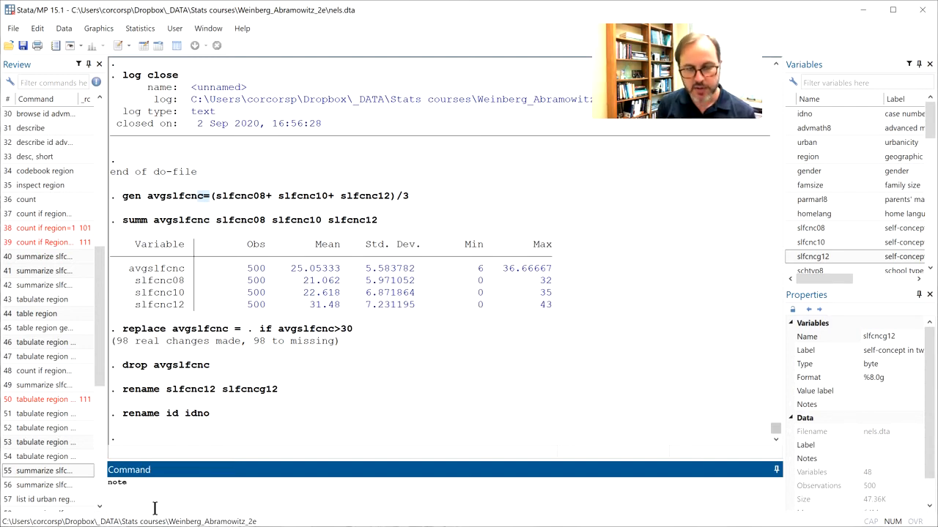
{"action": "type", "text": "s"}
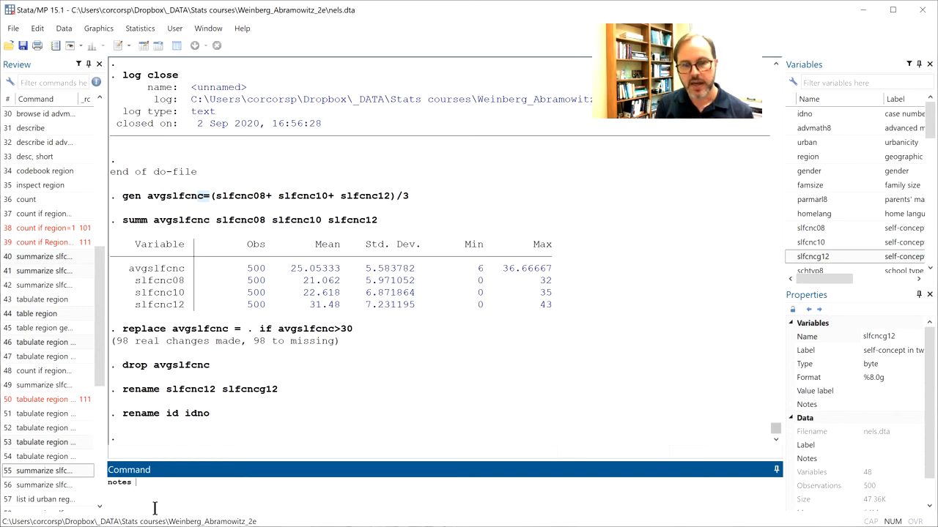
{"action": "type", "text": " idno:"}
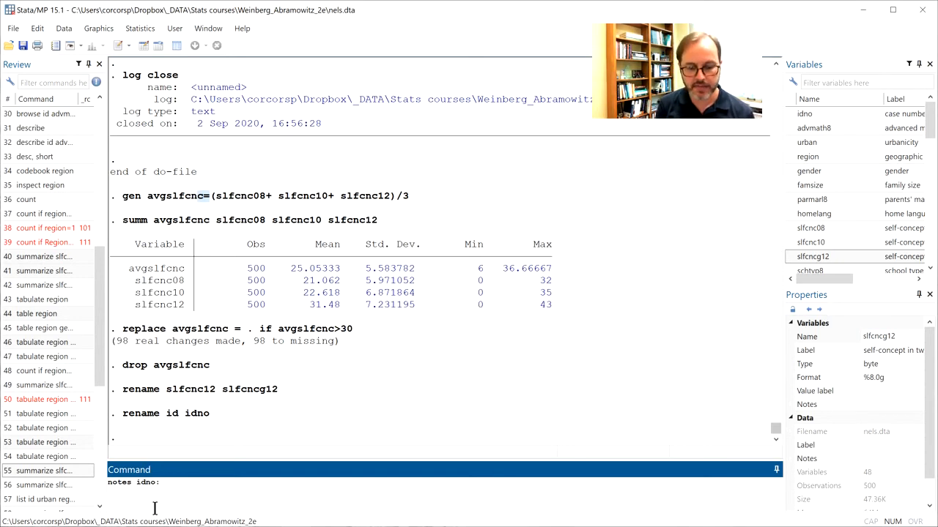
{"action": "type", "text": "I"}
{"action": "key", "text": "BackSpace"}
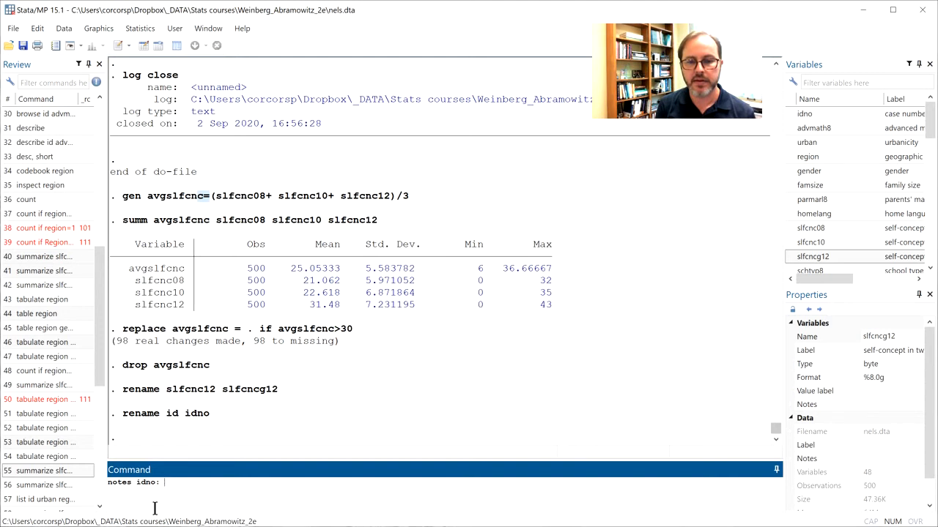
{"action": "type", "text": "Variable nam"}
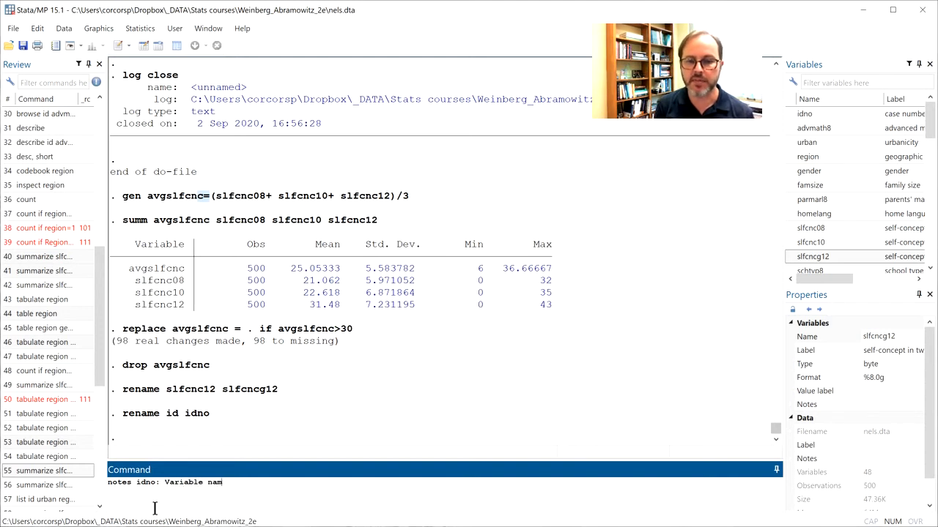
{"action": "type", "text": "e changed from id to"}
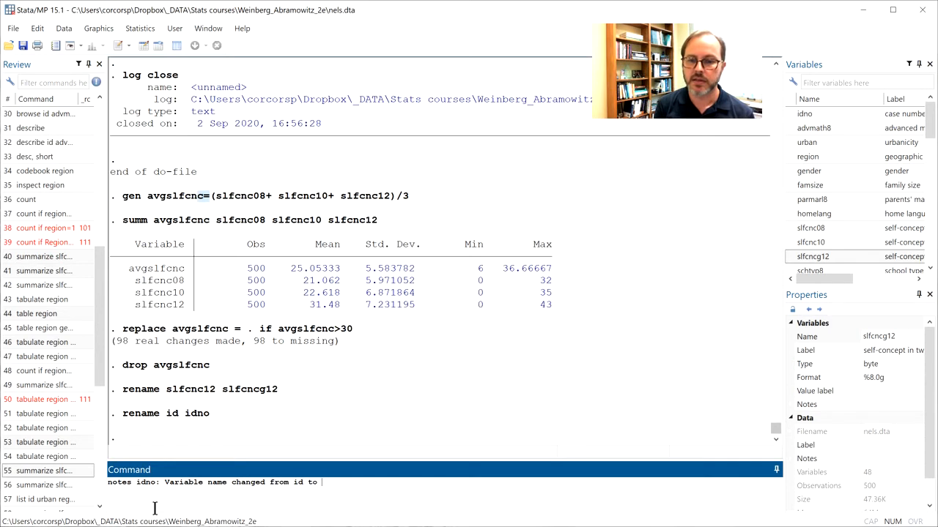
{"action": "type", "text": " idno on 9/1/20"}
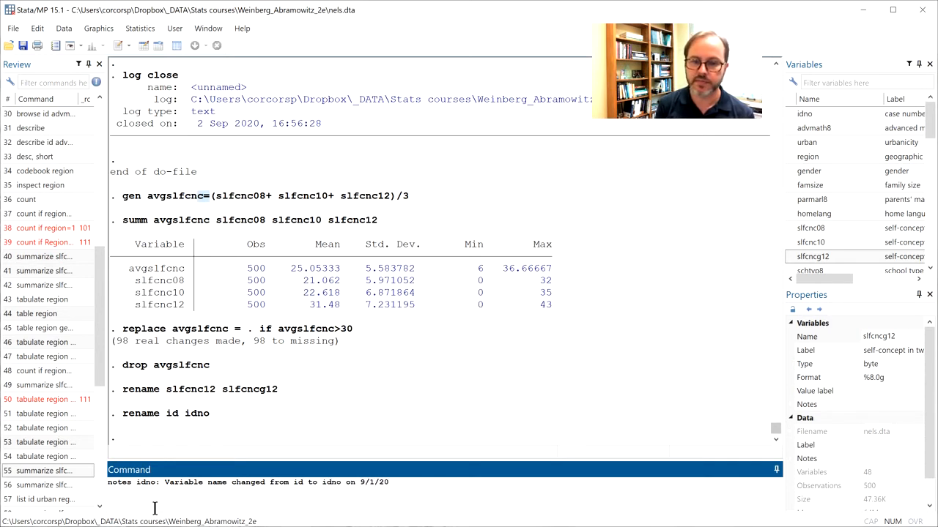
{"action": "key", "text": "Return"}
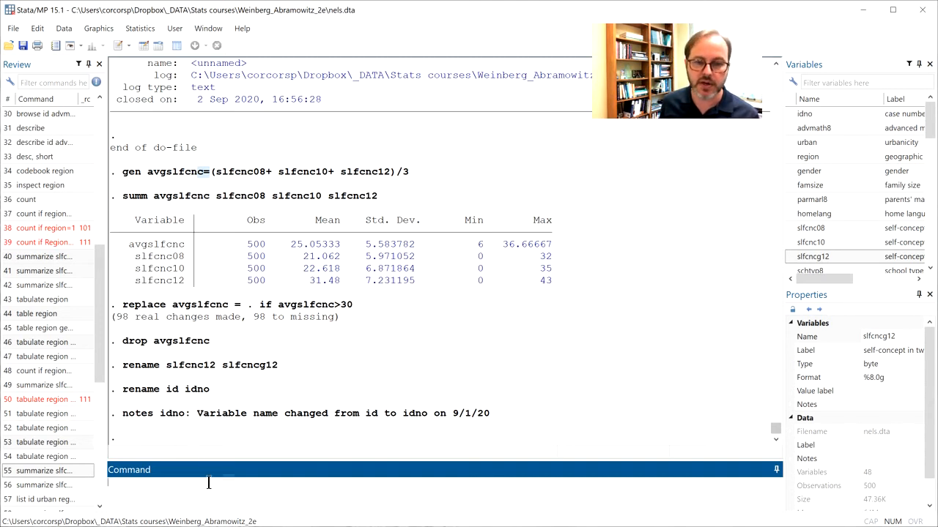
Describe the variable idno and list the notes attached to it with notes idno.
{"action": "type", "text": "desc"}
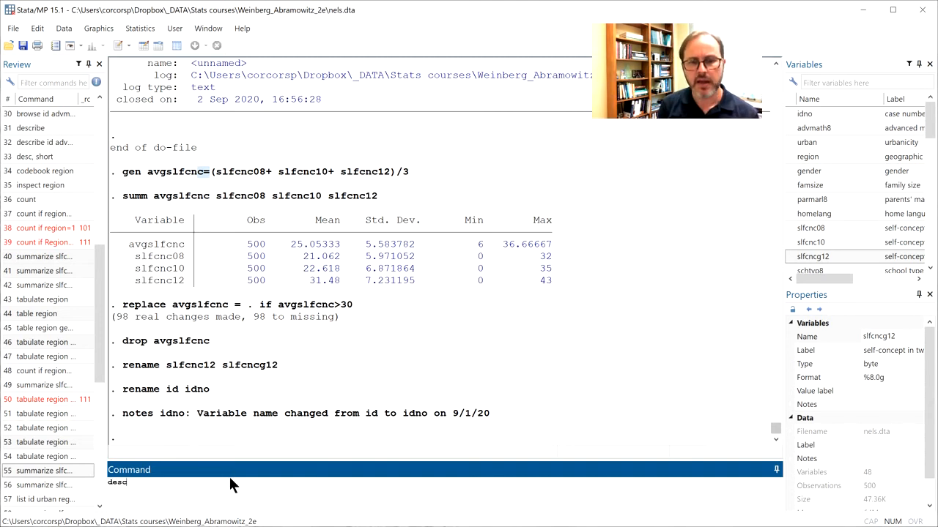
{"action": "type", "text": "ribe idno"}
{"action": "key", "text": "Return"}
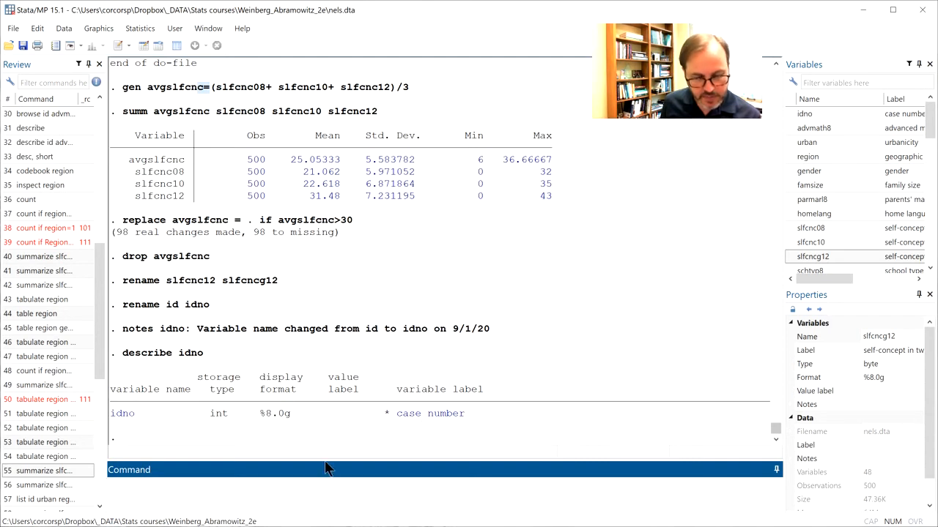
{"action": "type", "text": "notes idno"}
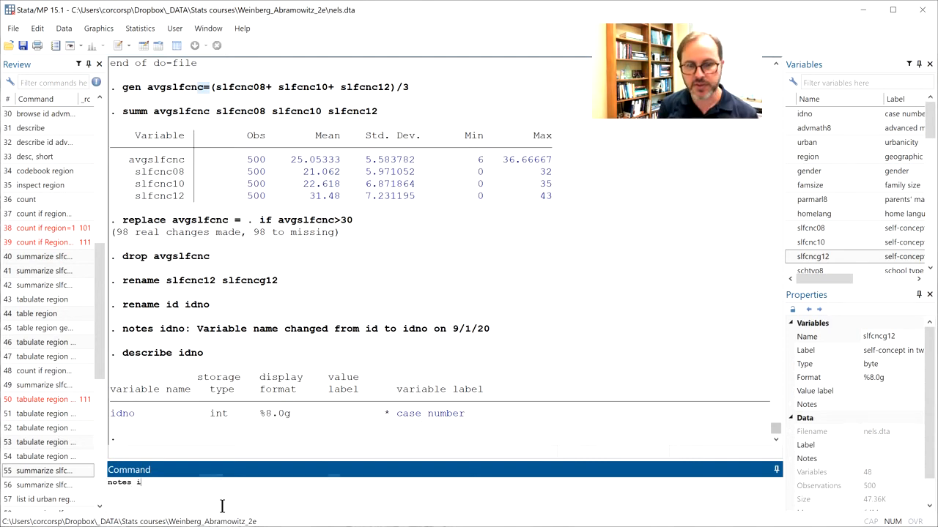
{"action": "key", "text": "Return"}
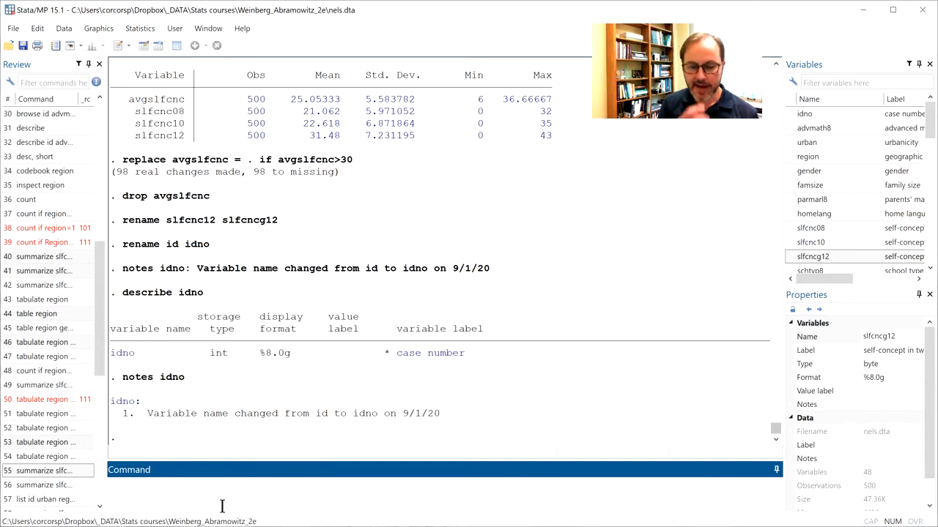
Attach a second note to idno reading "Here is an additional note" with the note command.
{"action": "type", "text": "note idno"}
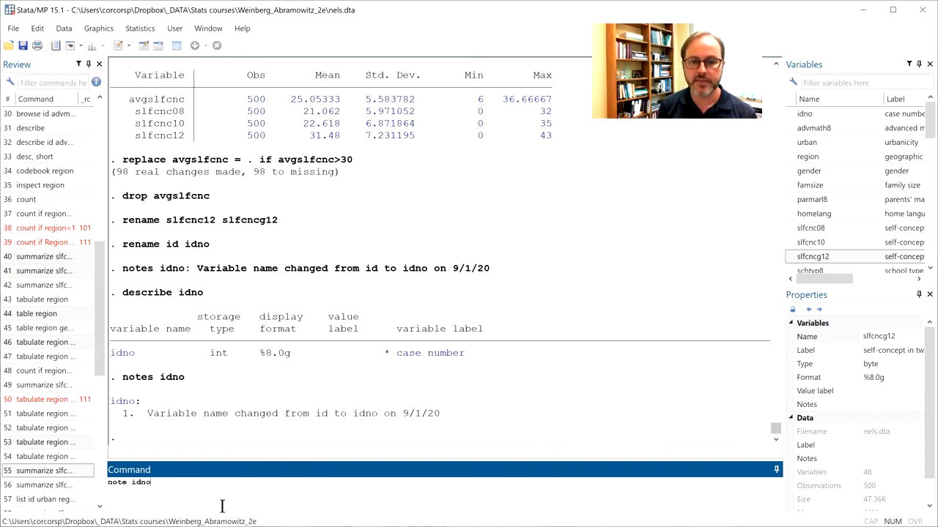
{"action": "type", "text": ":"}
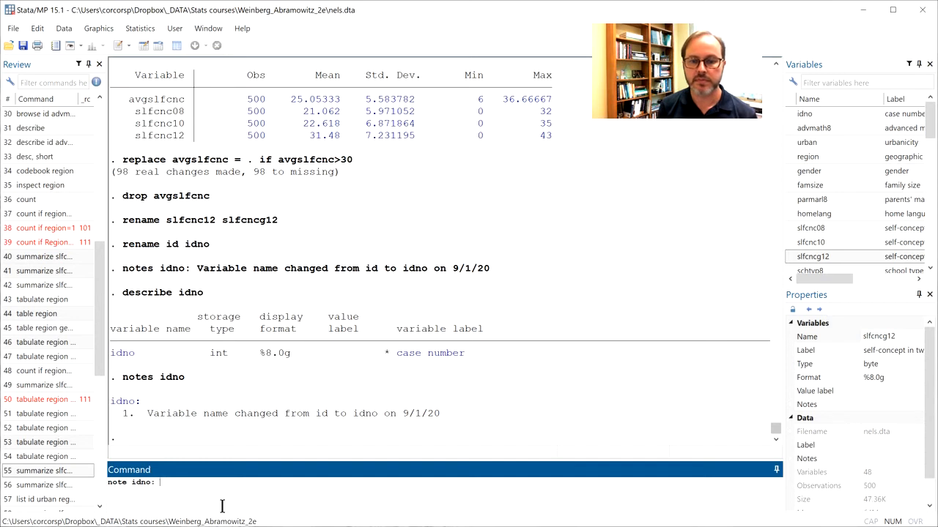
{"action": "type", "text": " Here is an addi"}
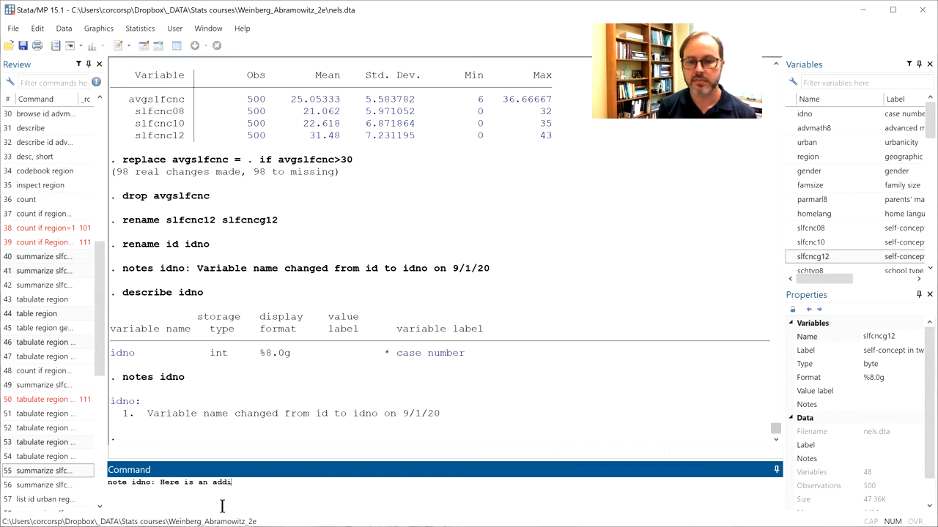
{"action": "type", "text": "tional note"}
{"action": "key", "text": "Return"}
List all notes attached to idno again and look over both entries.
{"action": "type", "text": "notes idno"}
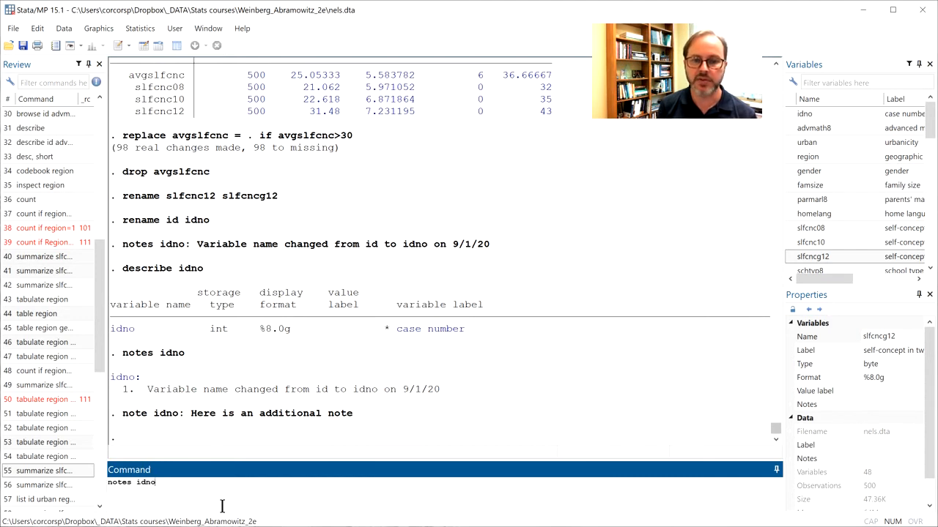
{"action": "key", "text": "Return"}
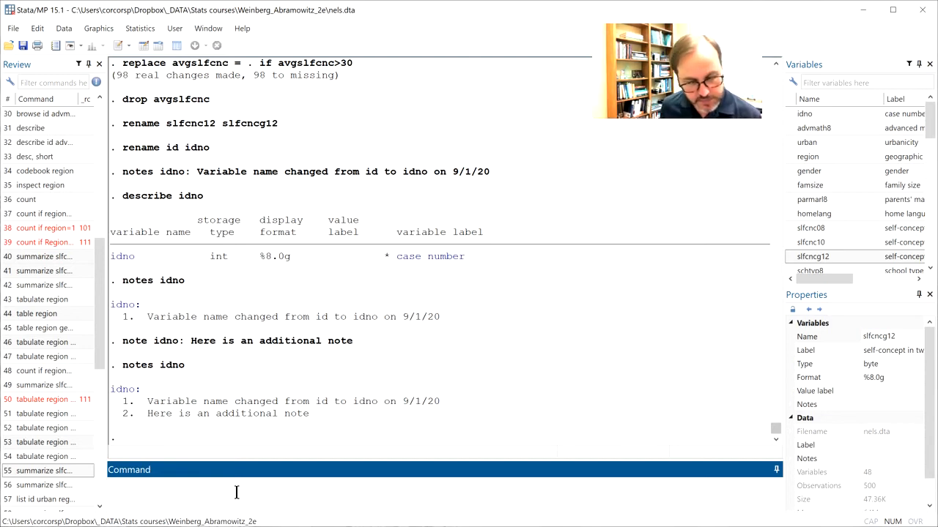
{"action": "left_click_drag", "start_coordinate": [149, 412], "coordinate": [345, 413]}
{"action": "left_click", "coordinate": [427, 400]}
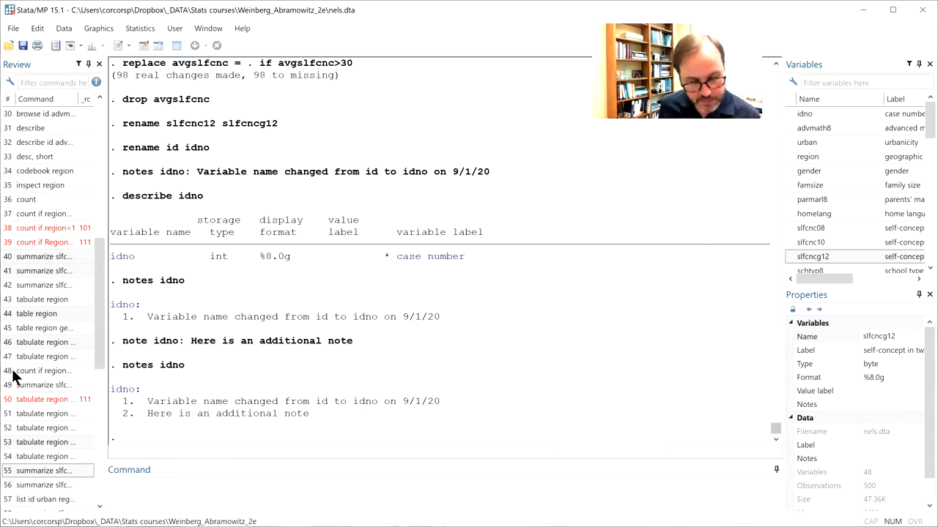
{"action": "left_click", "coordinate": [169, 498]}
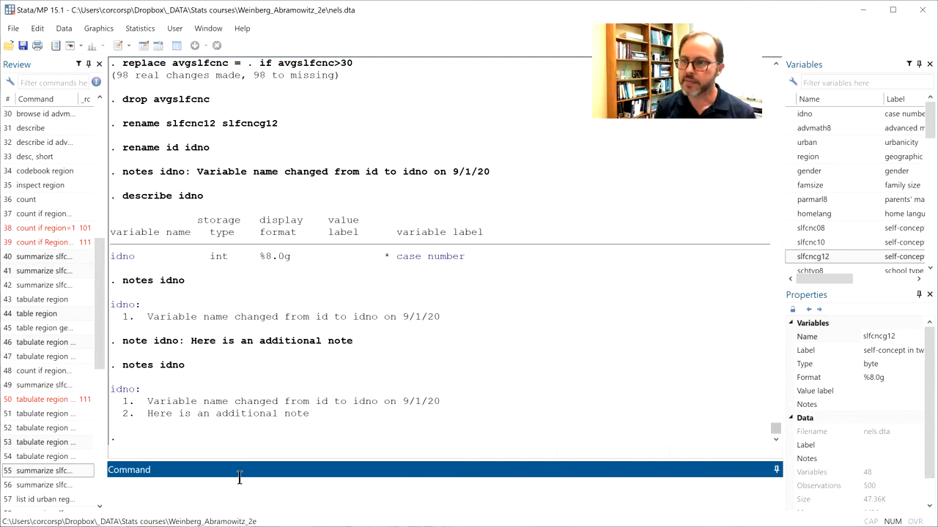
{"action": "type", "text": "count p"}
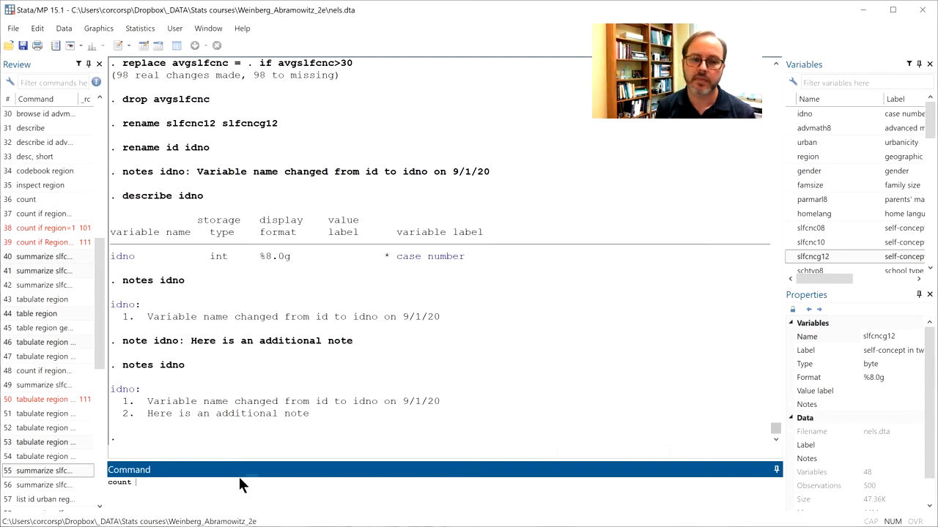
{"action": "key", "text": "BackSpace"}
{"action": "key", "text": "BackSpace"}
{"action": "key", "text": "BackSpace"}
{"action": "key", "text": "BackSpace"}
{"action": "key", "text": "BackSpace"}
{"action": "key", "text": "BackSpace"}
{"action": "key", "text": "BackSpace"}
Tabulate parmarl8 including missing values by running tabulate parmarl8, miss, and examine the married and missing rows of the table.
{"action": "type", "text": "tab"}
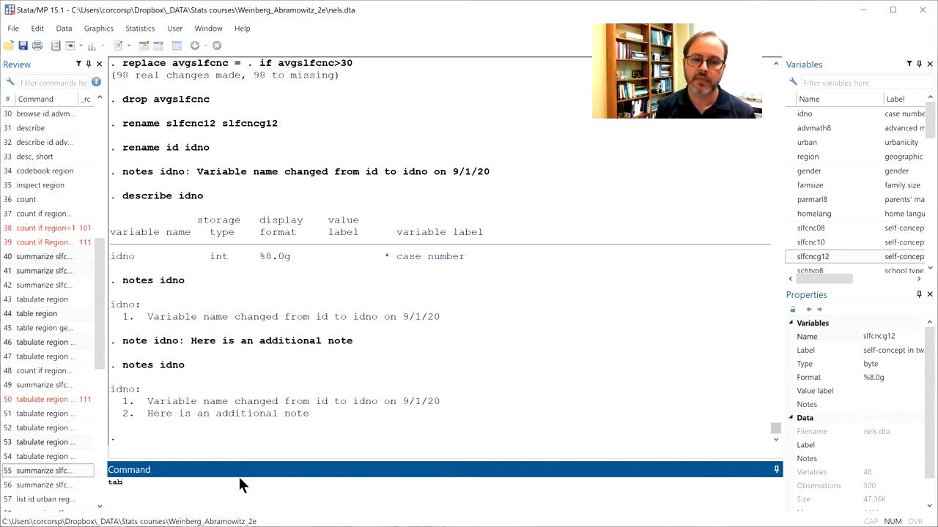
{"action": "type", "text": "ulate parm"}
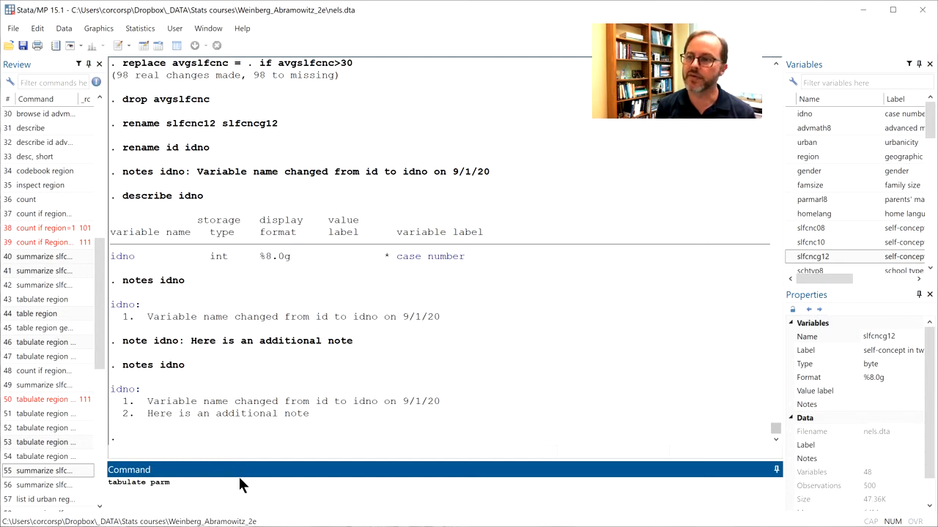
{"action": "type", "text": "arl8"}
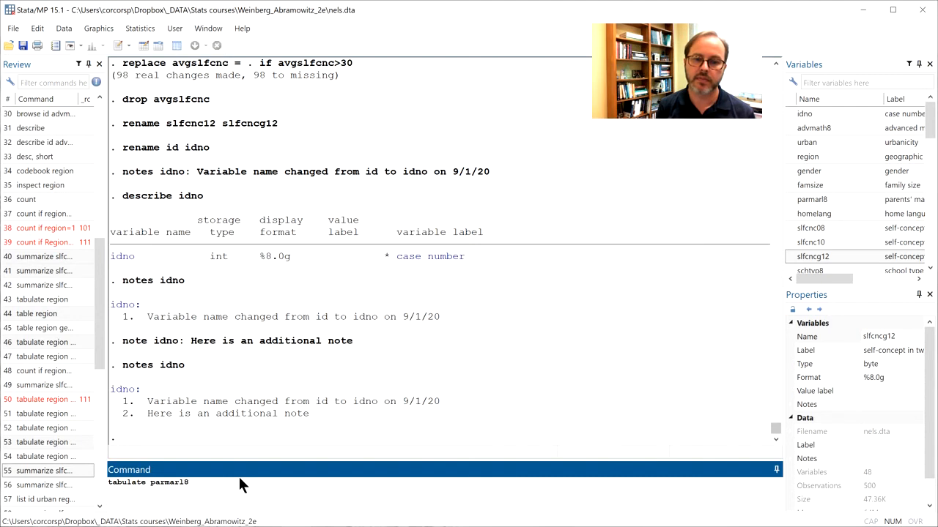
{"action": "type", "text": ", miss"}
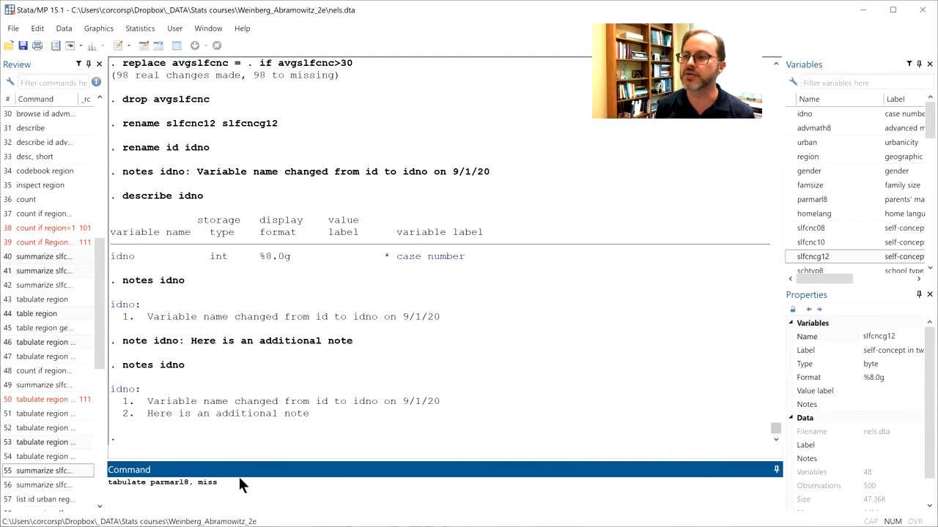
{"action": "key", "text": "Return"}
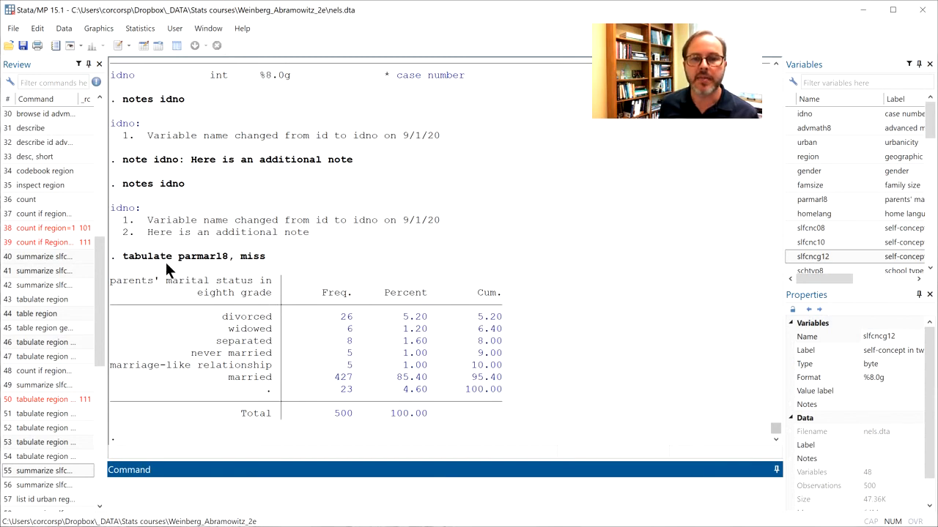
{"action": "left_click", "coordinate": [233, 258]}
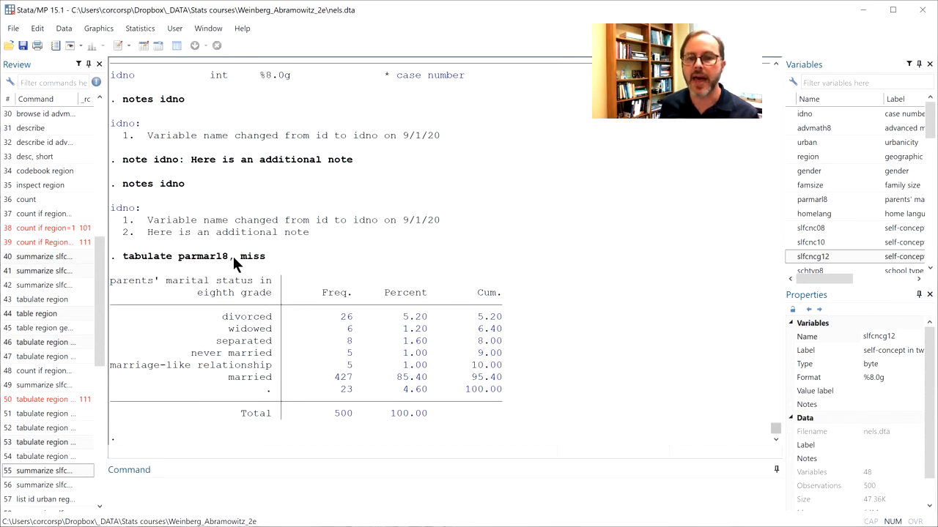
{"action": "left_click", "coordinate": [268, 278]}
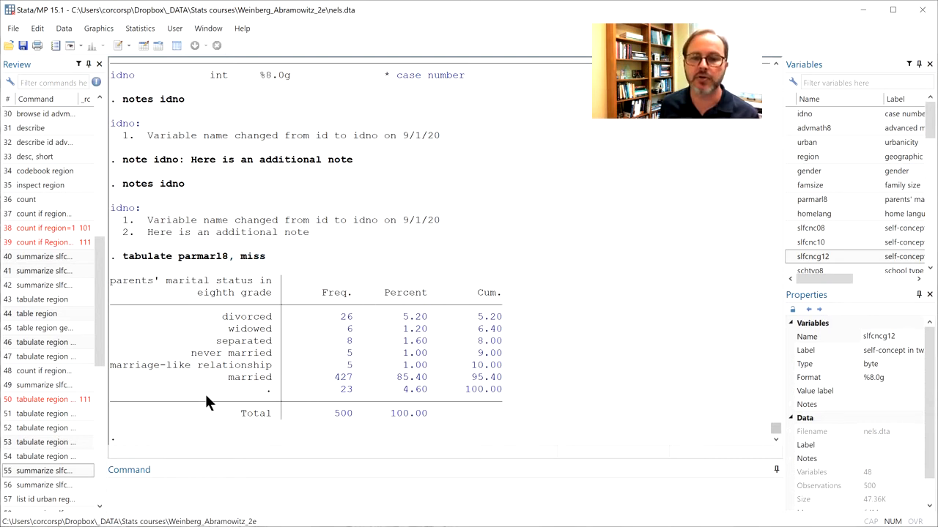
{"action": "left_click_drag", "start_coordinate": [118, 381], "coordinate": [201, 398]}
{"action": "left_click", "coordinate": [354, 386]}
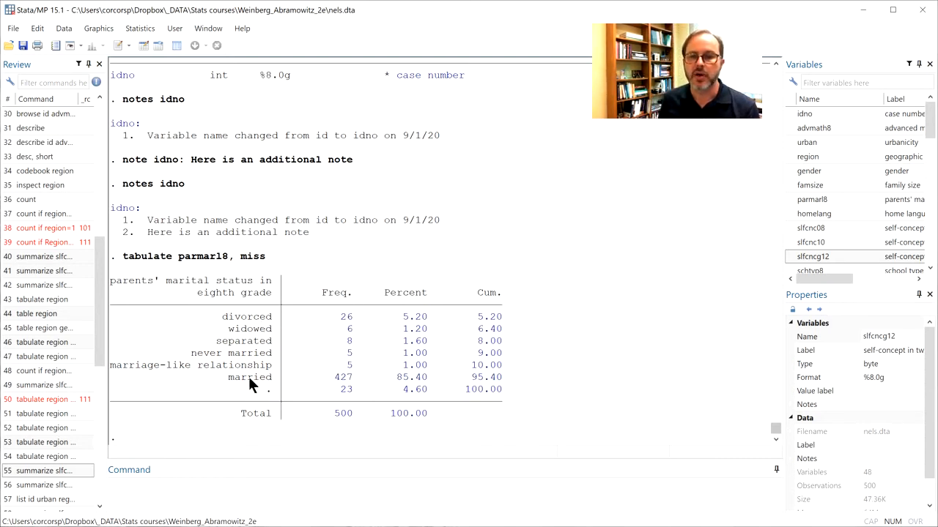
Run codebook parmarl8 and compare its numeric codes and labels with the categories in the frequency table.
{"action": "left_click_drag", "start_coordinate": [241, 385], "coordinate": [263, 382]}
{"action": "left_click", "coordinate": [348, 389]}
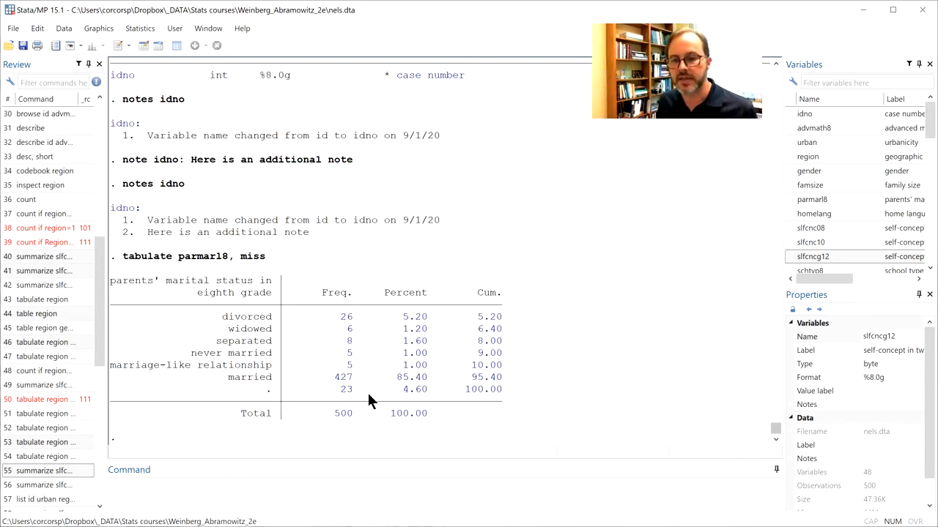
{"action": "left_click", "coordinate": [298, 491]}
{"action": "type", "text": "c"}
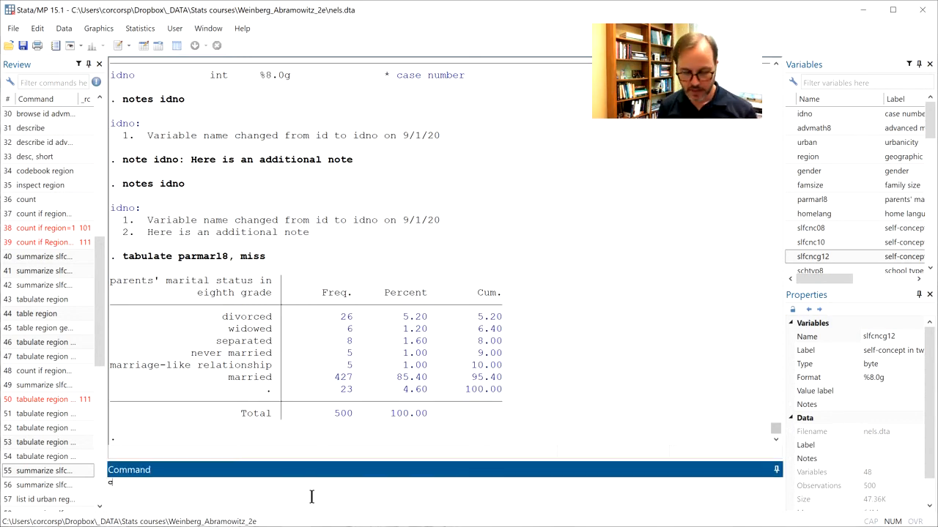
{"action": "type", "text": "odebook parm"}
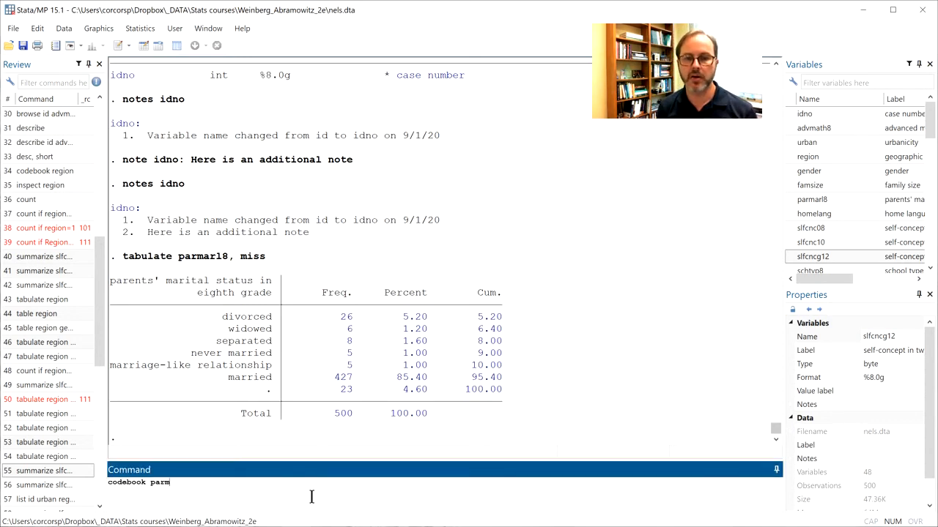
{"action": "type", "text": "arl8"}
{"action": "key", "text": "Return"}
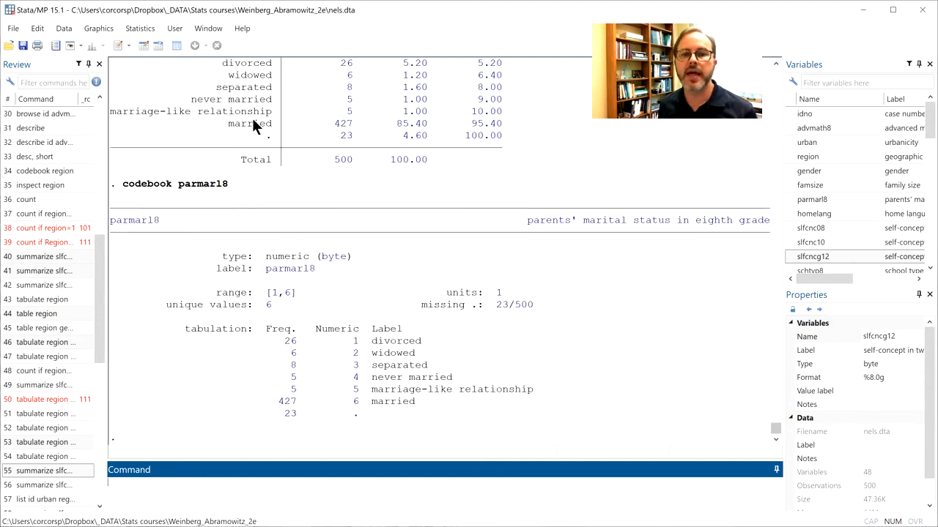
{"action": "scroll", "coordinate": [341, 210], "scroll_direction": "up", "scroll_amount": 2}
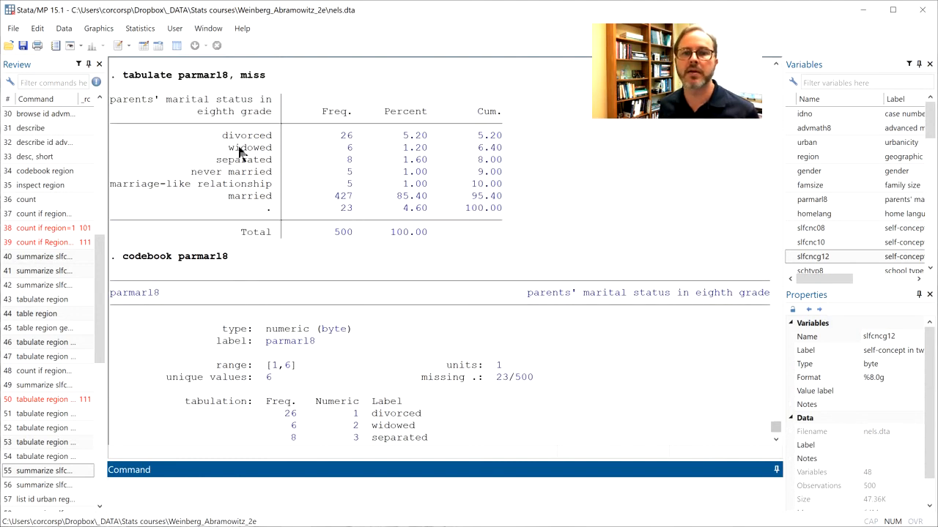
{"action": "scroll", "coordinate": [258, 174], "scroll_direction": "down", "scroll_amount": 2}
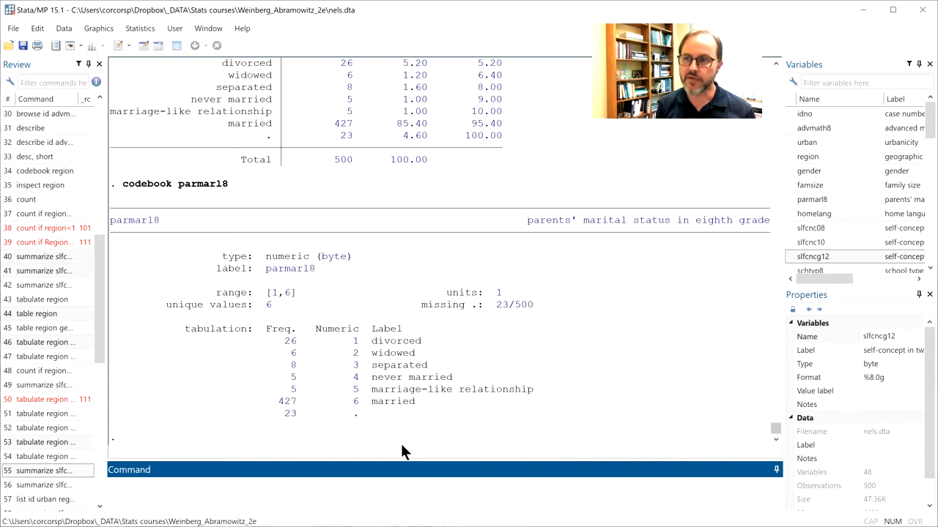
Generate a variable named married equal to 0 where parmarl8<6.
{"action": "type", "text": "ge"}
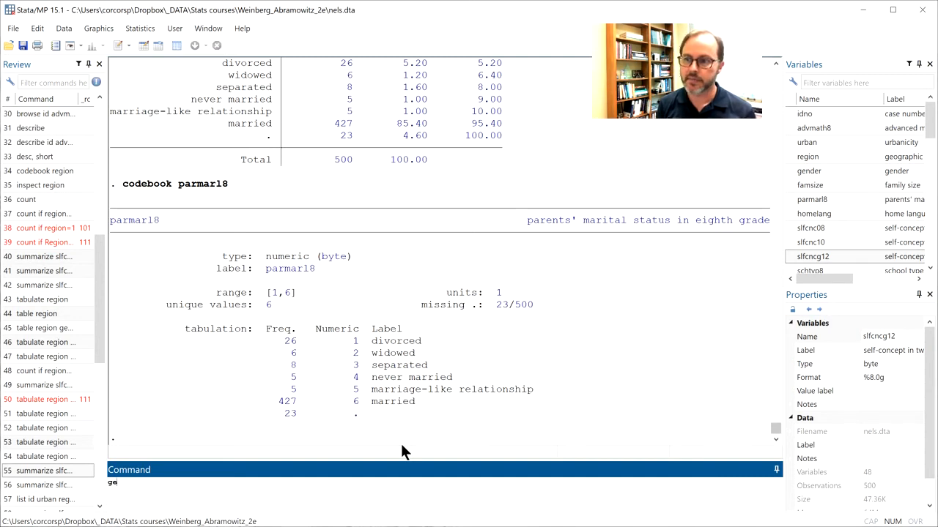
{"action": "type", "text": "n"}
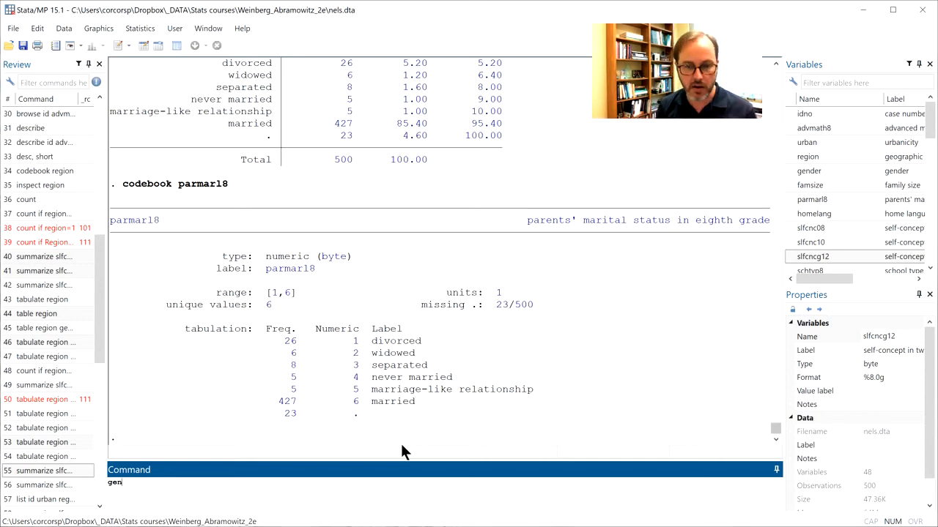
{"action": "type", "text": "marr"}
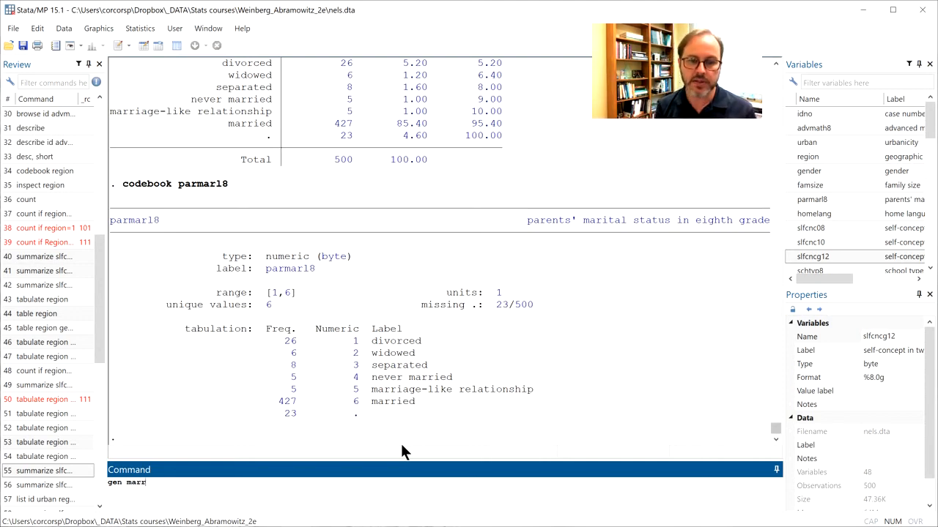
{"action": "type", "text": "ied"}
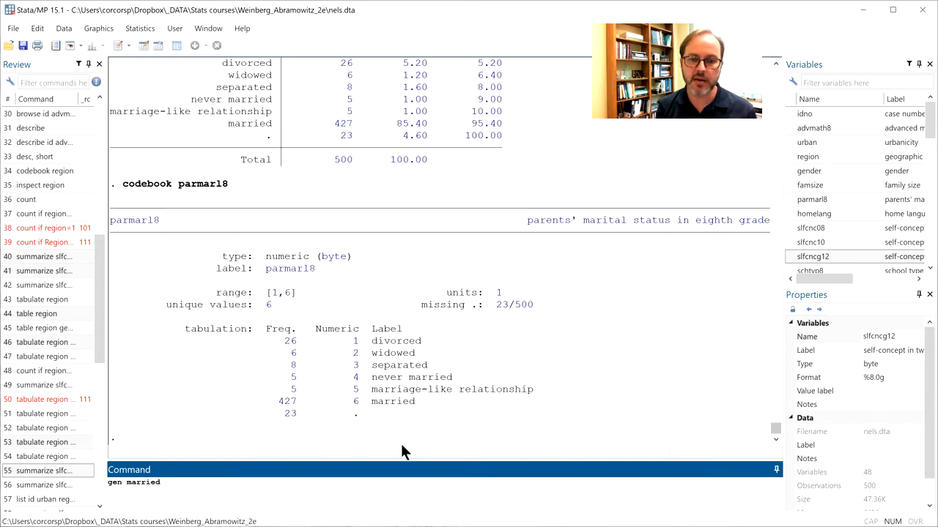
{"action": "type", "text": " ="}
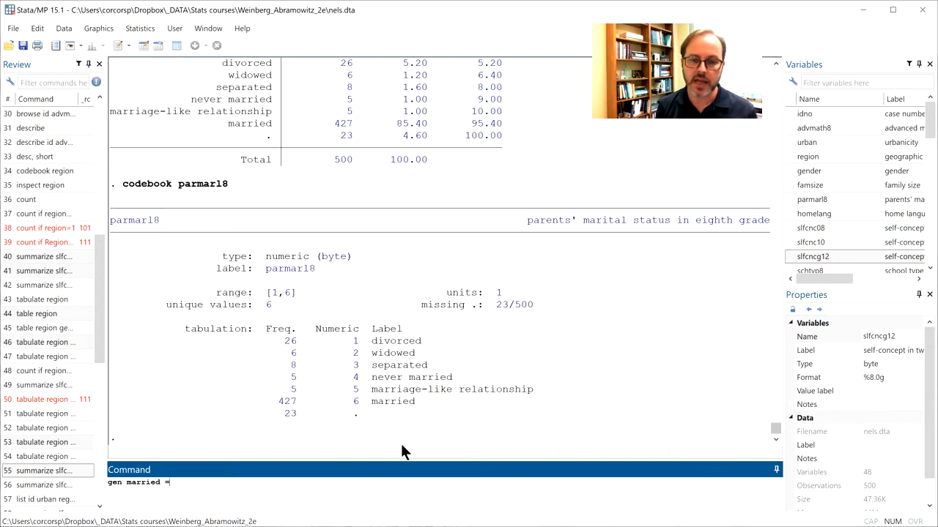
{"action": "type", "text": " 0 if par"}
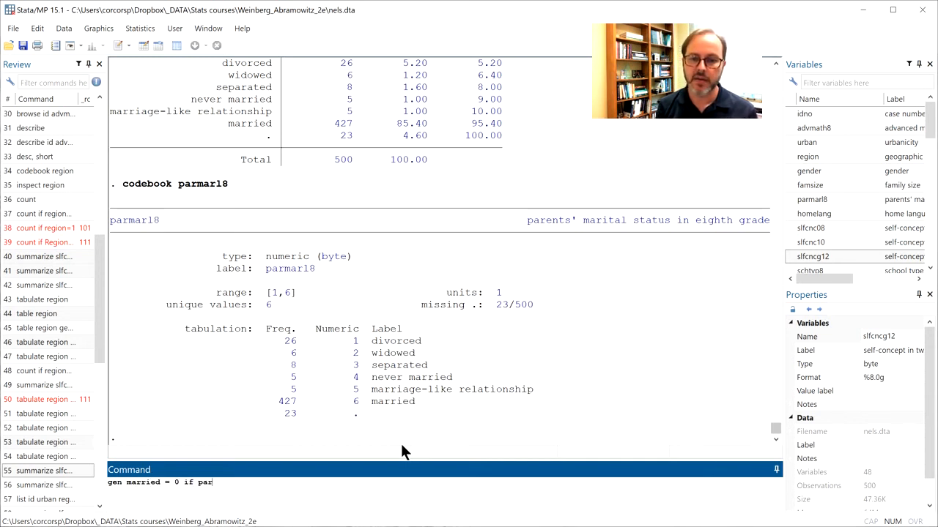
{"action": "type", "text": "marl8"}
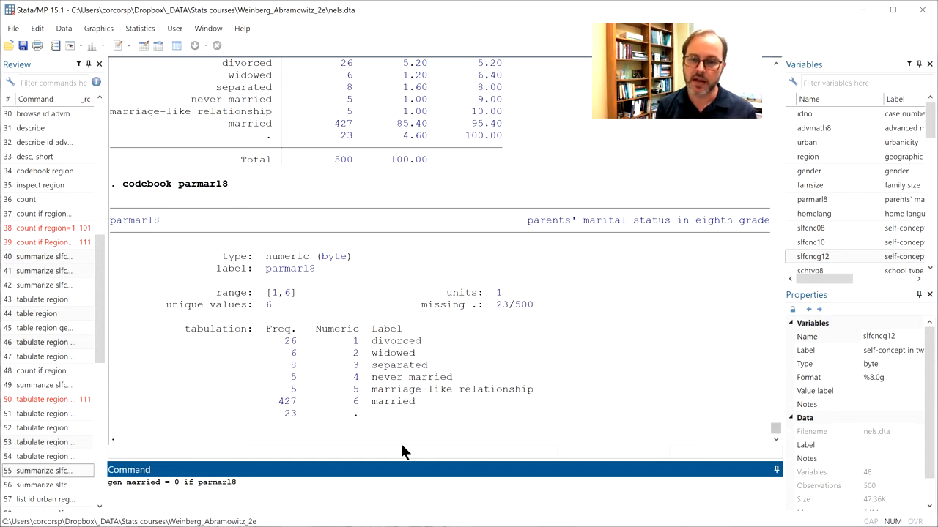
{"action": "type", "text": "<6"}
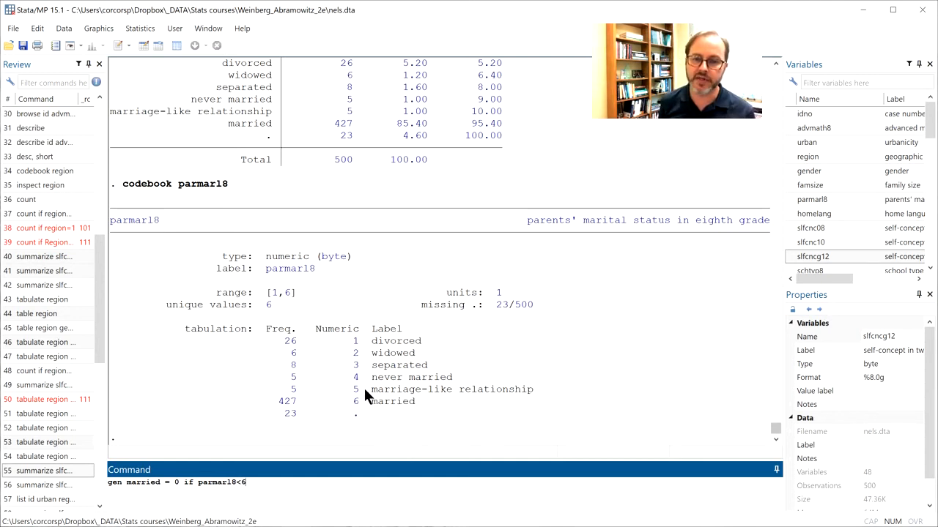
{"action": "key", "text": "Return"}
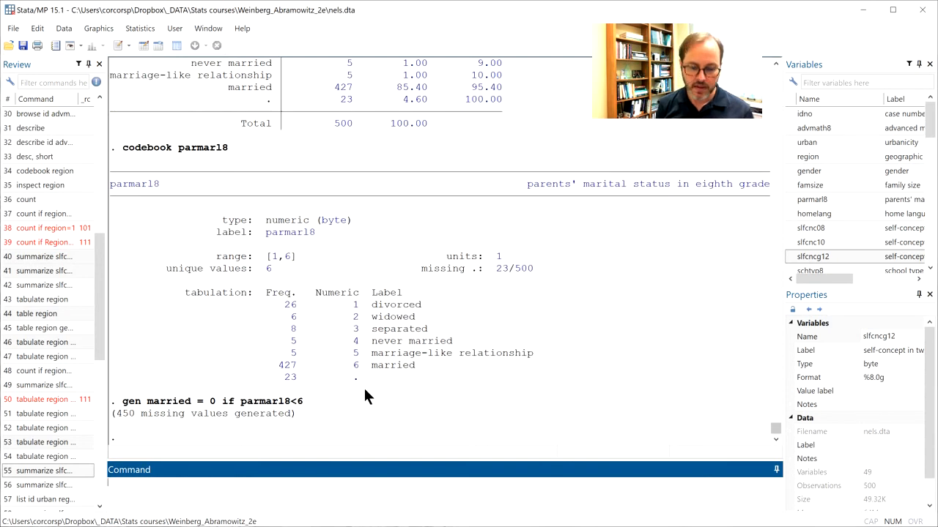
Replace married with 1 where parmarl8>=6.
{"action": "type", "text": "replac"}
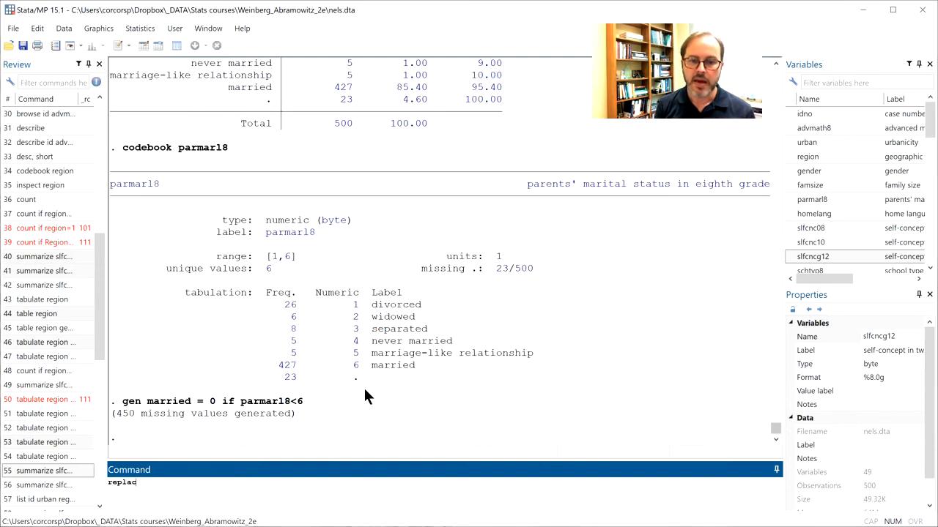
{"action": "type", "text": "e married"}
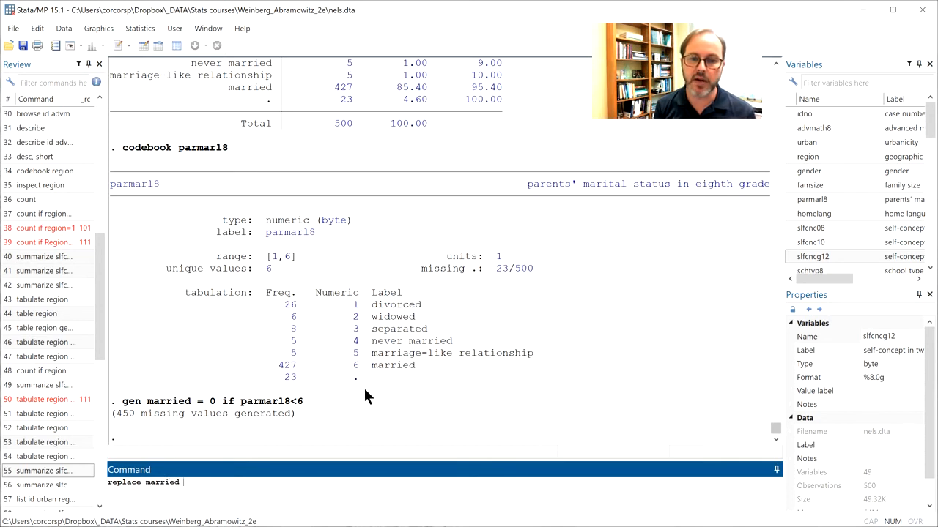
{"action": "type", "text": " = 1 if p"}
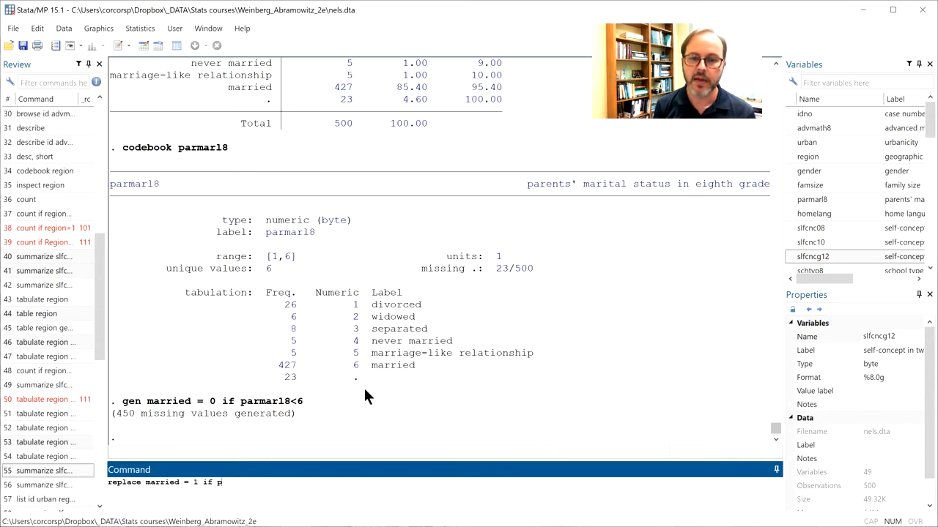
{"action": "type", "text": "armarl8"}
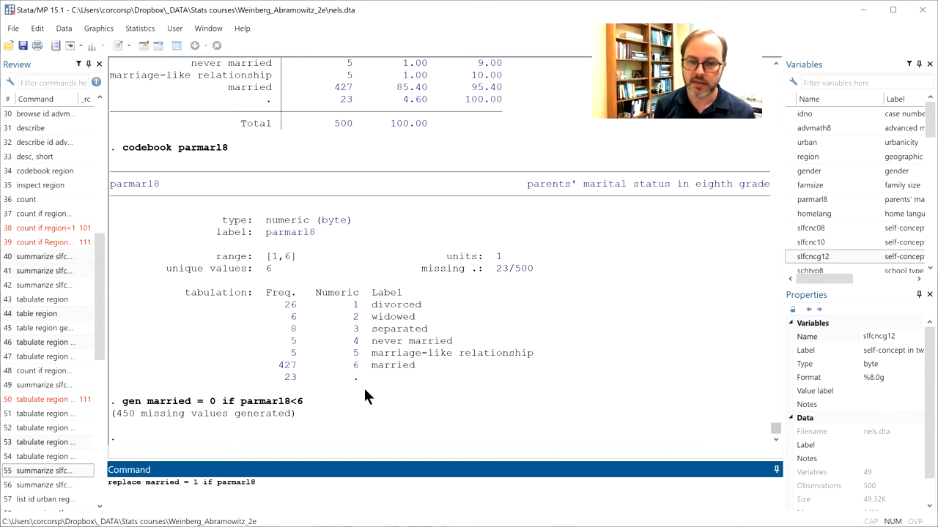
{"action": "type", "text": ">=6"}
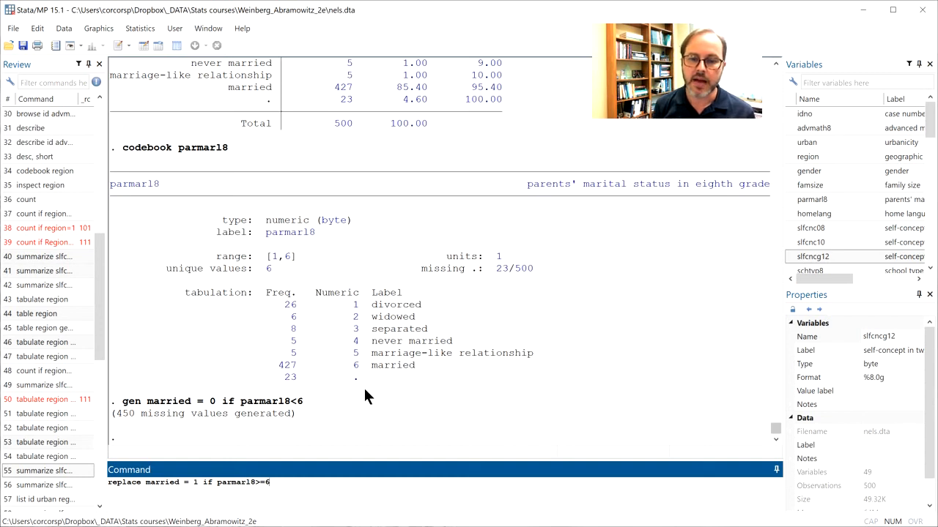
{"action": "key", "text": "Return"}
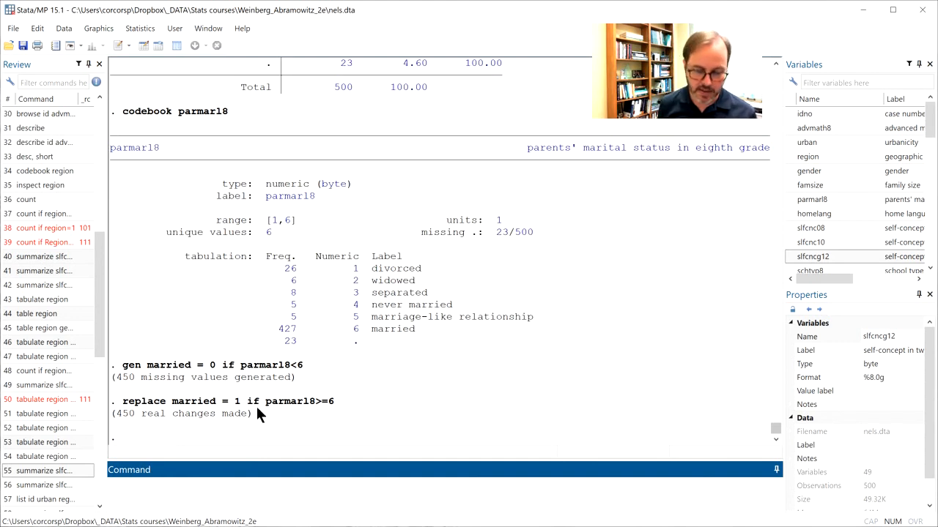
Tabulate married and compare its frequencies with the married and missing rows of the parmarl8 codebook.
{"action": "type", "text": "tabulate marr"}
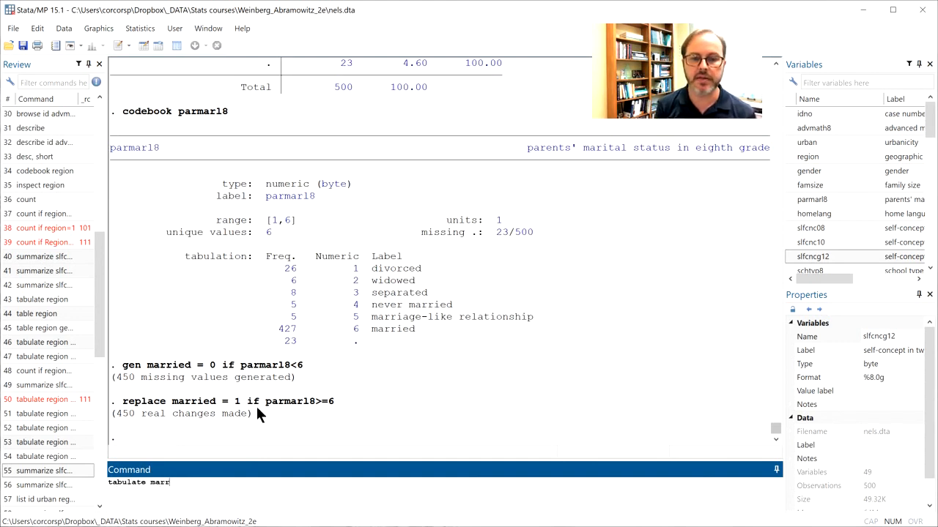
{"action": "type", "text": "ied"}
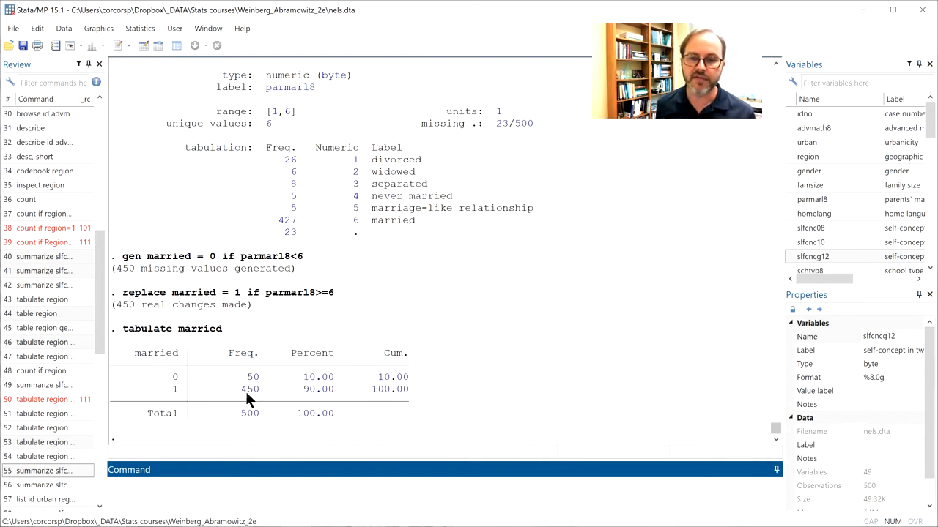
{"action": "left_click_drag", "start_coordinate": [237, 389], "coordinate": [263, 379]}
{"action": "left_click", "coordinate": [271, 389]}
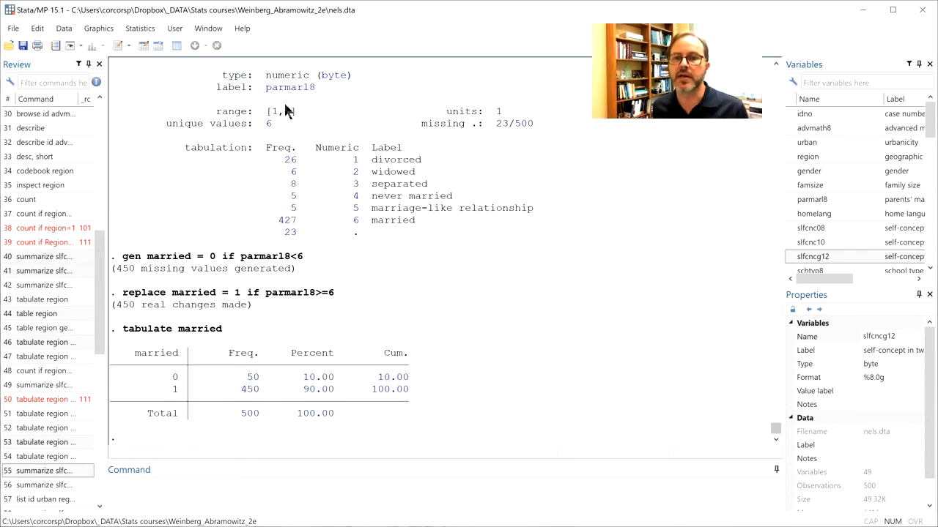
{"action": "left_click_drag", "start_coordinate": [274, 217], "coordinate": [426, 222]}
{"action": "left_click", "coordinate": [466, 253]}
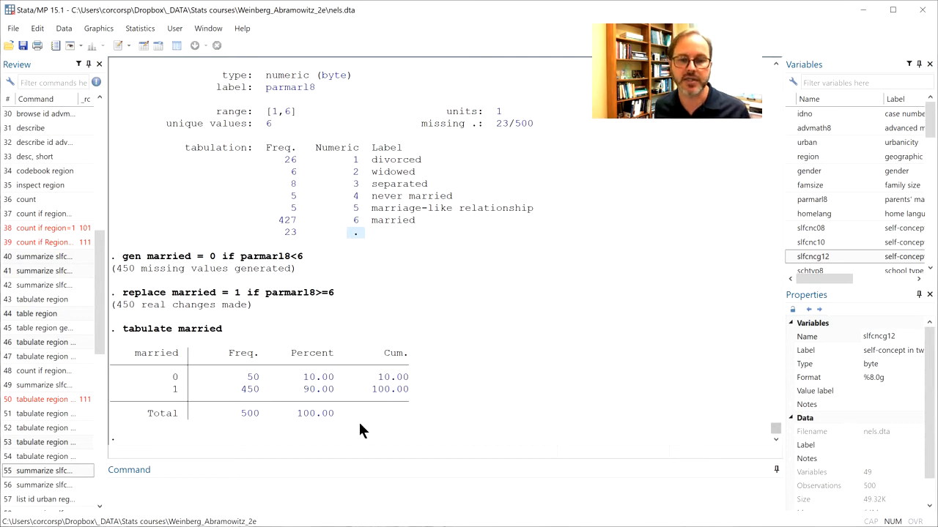
Drop the variable married from the dataset.
{"action": "left_click", "coordinate": [270, 487]}
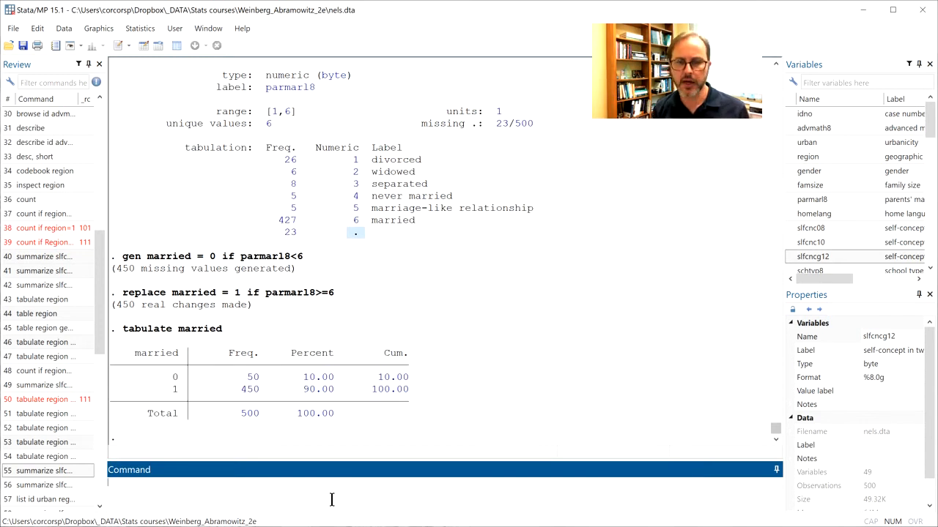
{"action": "type", "text": "drop married"}
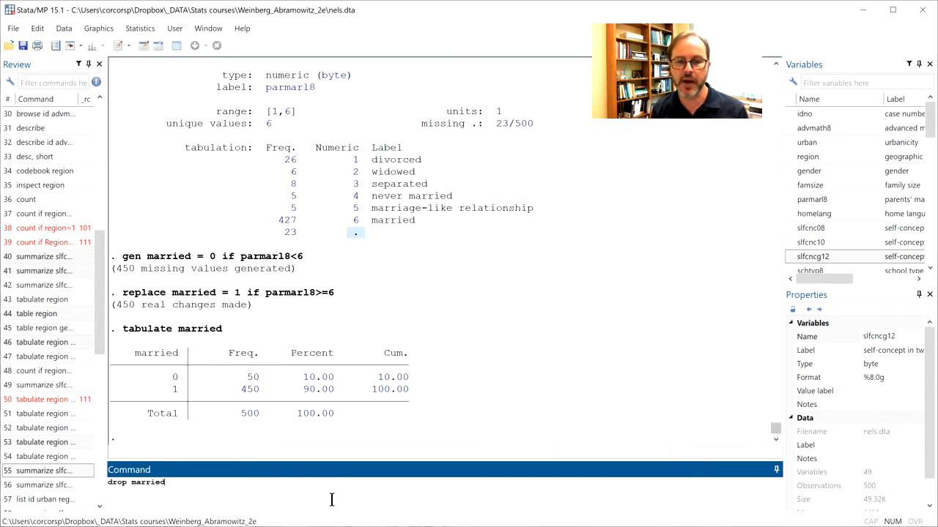
{"action": "key", "text": "Return"}
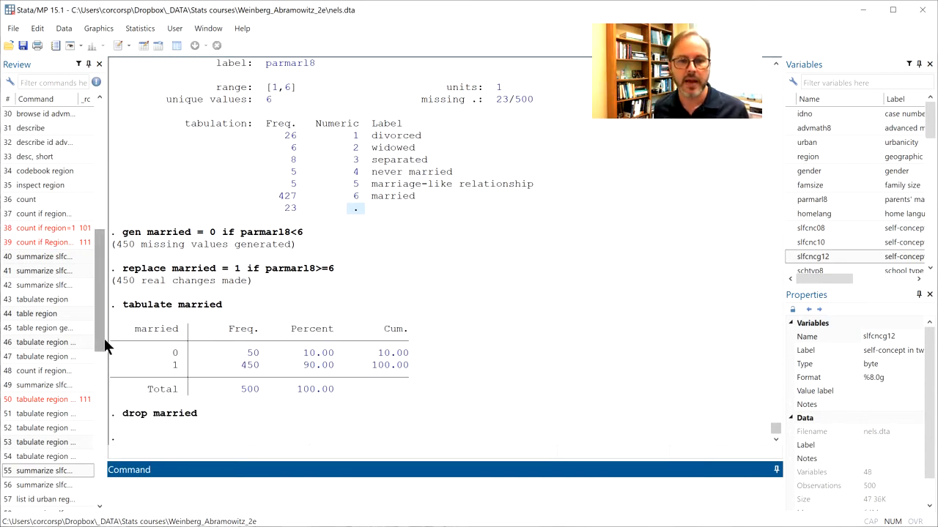
Rerun the earlier command gen married = 0 if parmarl8<6 from the command history.
{"action": "mouse_move", "coordinate": [104, 339]}
{"action": "left_mouse_down"}
{"action": "mouse_move", "coordinate": [104, 403]}
{"action": "mouse_move", "coordinate": [104, 338]}
{"action": "left_mouse_up"}
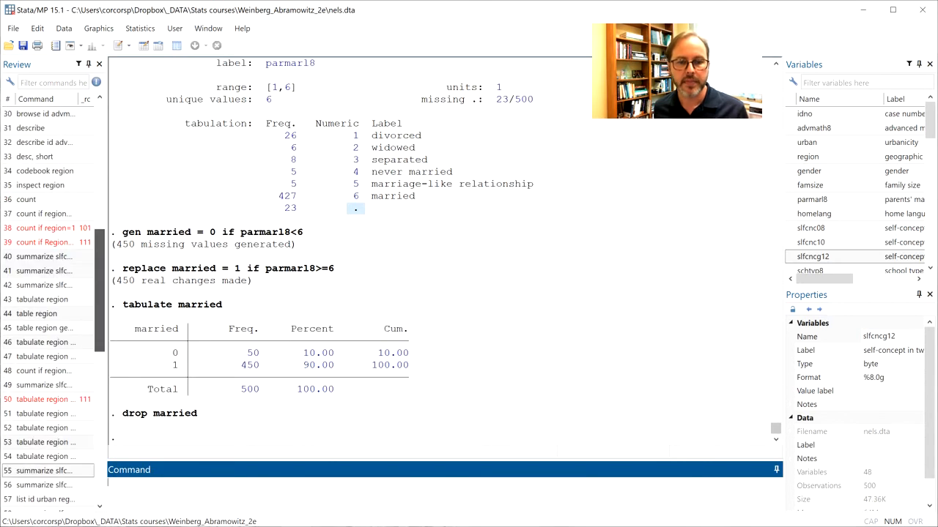
{"action": "left_click", "coordinate": [98, 486]}
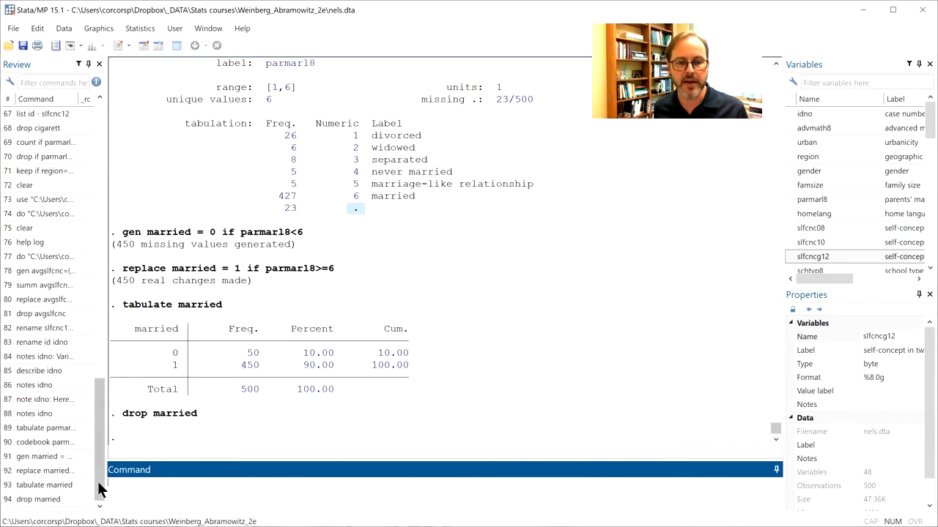
{"action": "double_click", "coordinate": [51, 458]}
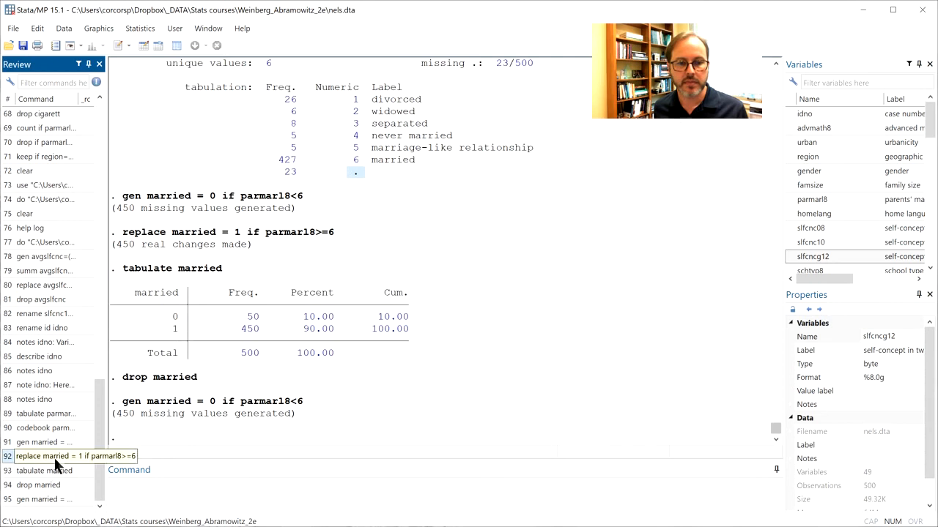
Reuse the earlier replace command to set married to 1 if parmarl8>=6 & parmarl8~=., excluding missing values.
{"action": "left_click", "coordinate": [54, 458]}
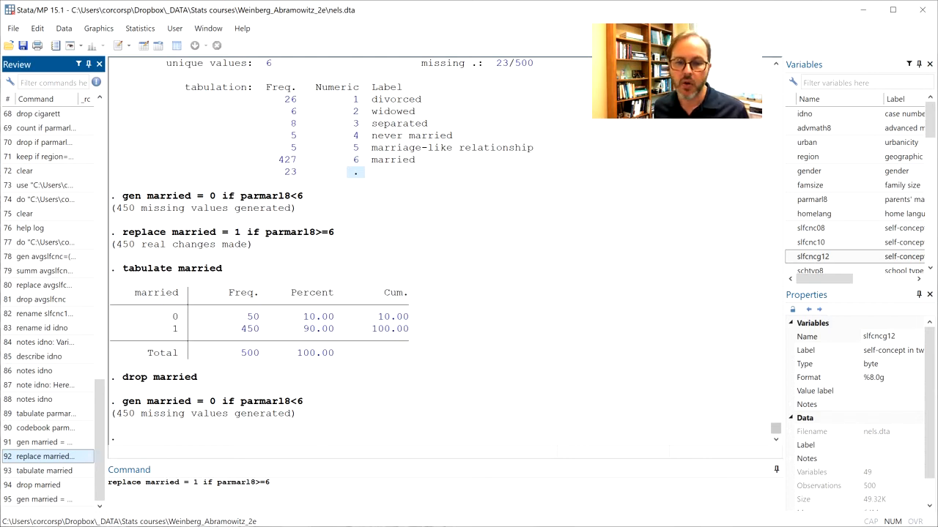
{"action": "left_click", "coordinate": [280, 482]}
{"action": "type", "text": "&"}
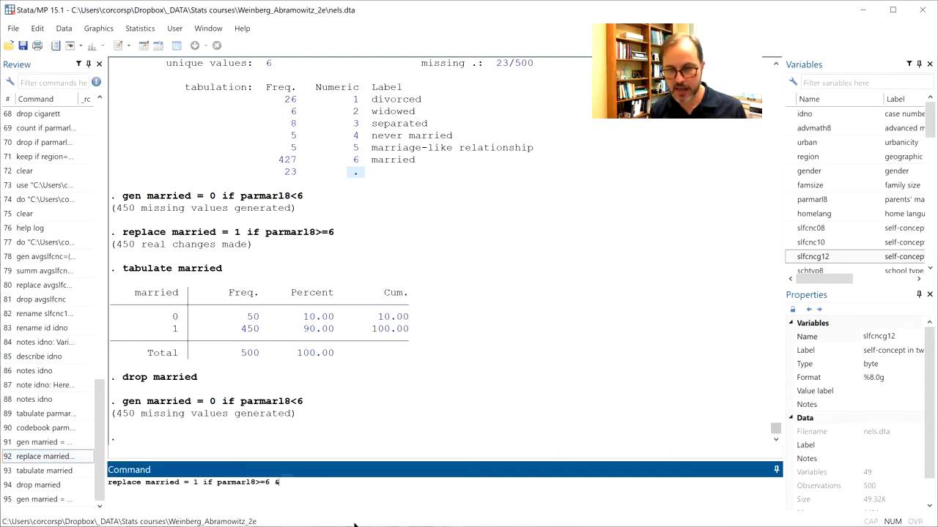
{"action": "type", "text": " parmmarl8~=."}
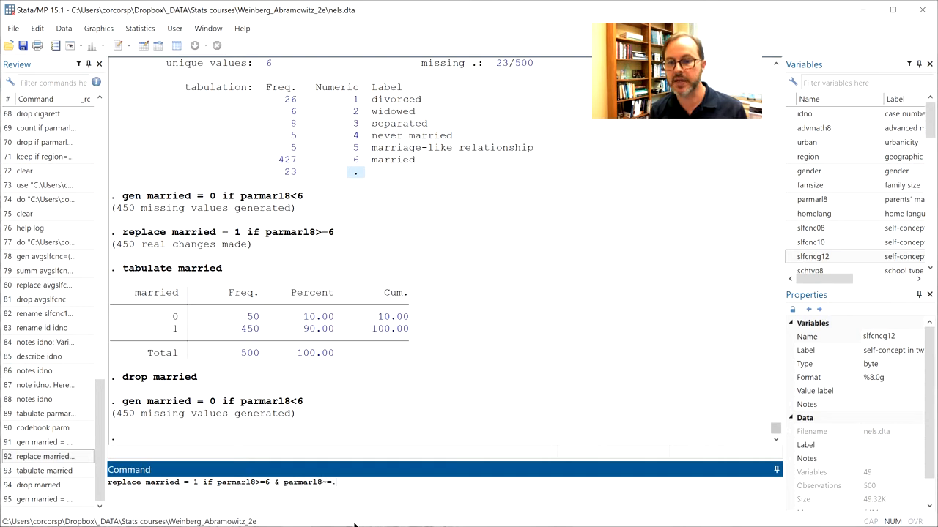
{"action": "key", "text": "shift+Left"}
{"action": "key", "text": "shift+Left"}
{"action": "key", "text": "shift+Left"}
{"action": "key", "text": "shift+Left"}
{"action": "key", "text": "shift+Left"}
{"action": "key", "text": "shift+Left"}
{"action": "key", "text": "shift+Left"}
{"action": "key", "text": "shift+Left"}
{"action": "key", "text": "shift+Left"}
{"action": "key", "text": "shift+Left"}
{"action": "key", "text": "shift+Left"}
{"action": "key", "text": "shift+Left"}
{"action": "key", "text": "shift+Left"}
{"action": "key", "text": "shift+Left"}
{"action": "key", "text": "shift+Left"}
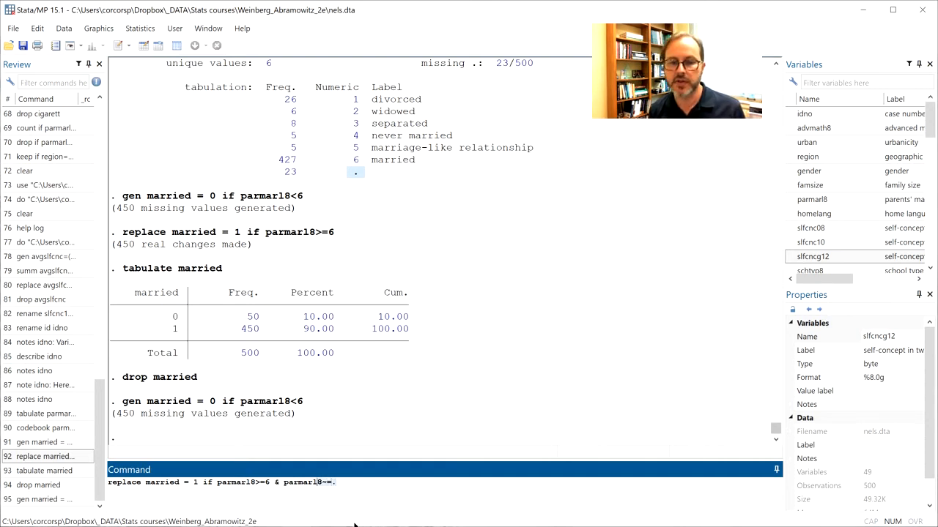
{"action": "key", "text": "shift+Right"}
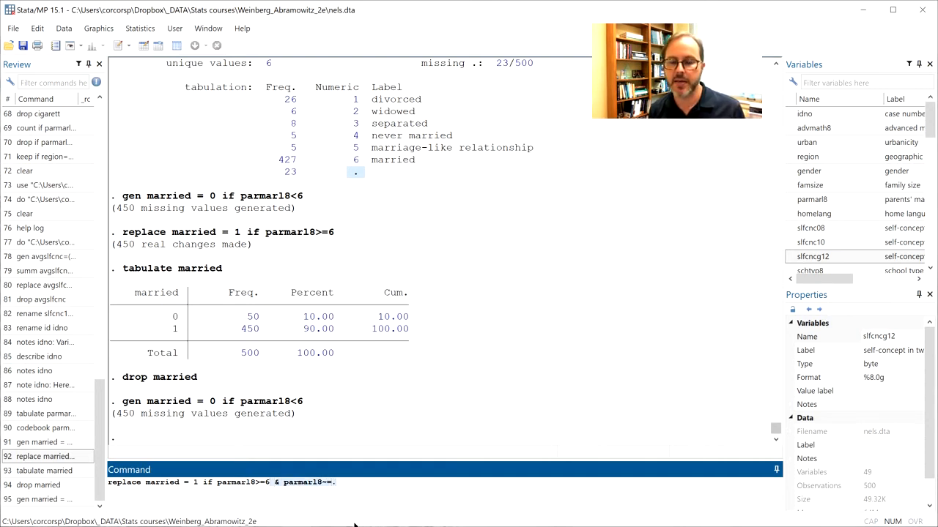
{"action": "key", "text": "Return"}
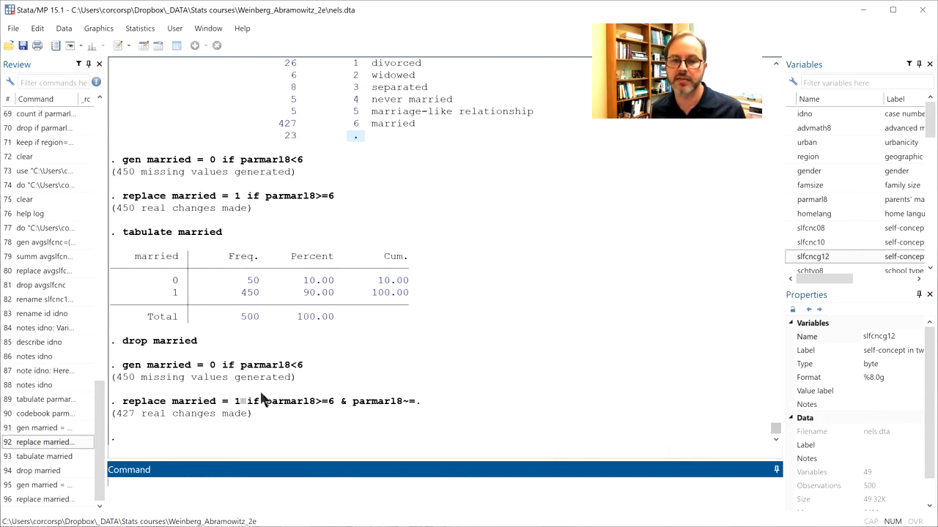
Tabulate married and check the frequency of the 1 category and the total row.
{"action": "type", "text": "ta"}
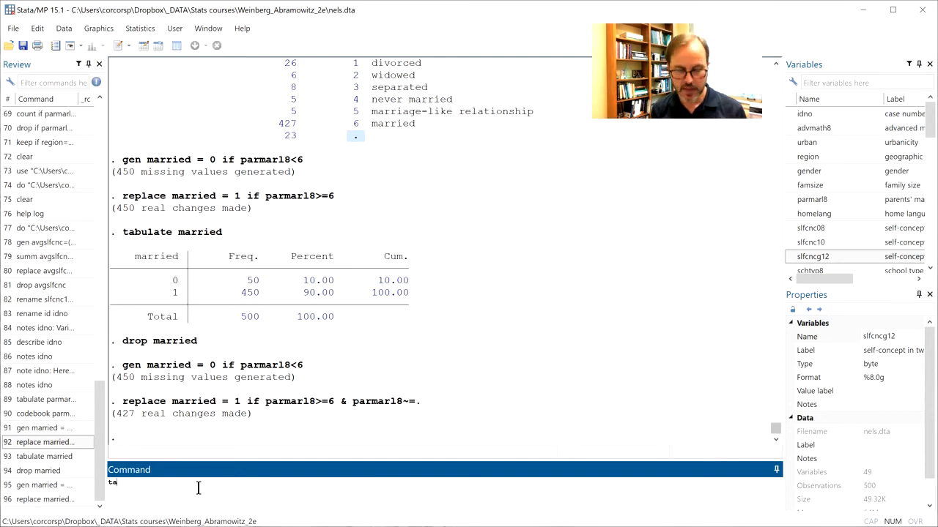
{"action": "type", "text": "bulat married"}
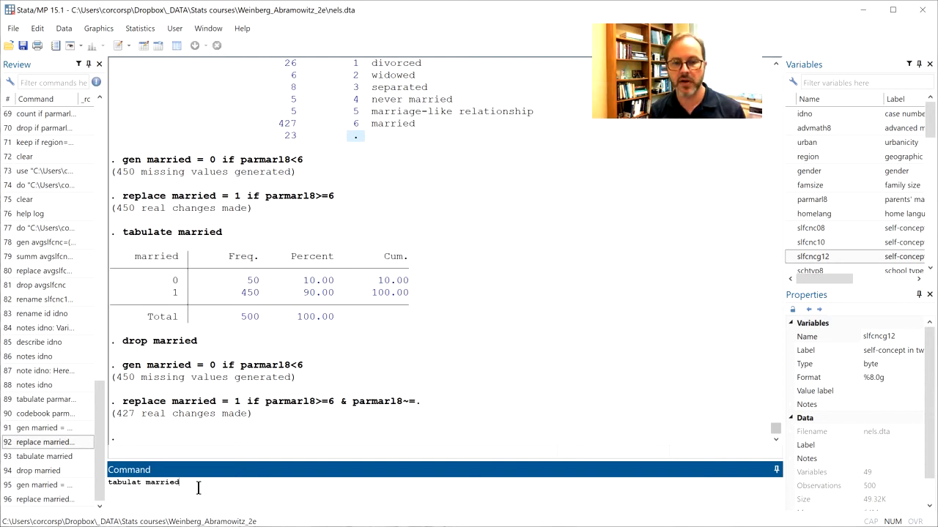
{"action": "key", "text": "Return"}
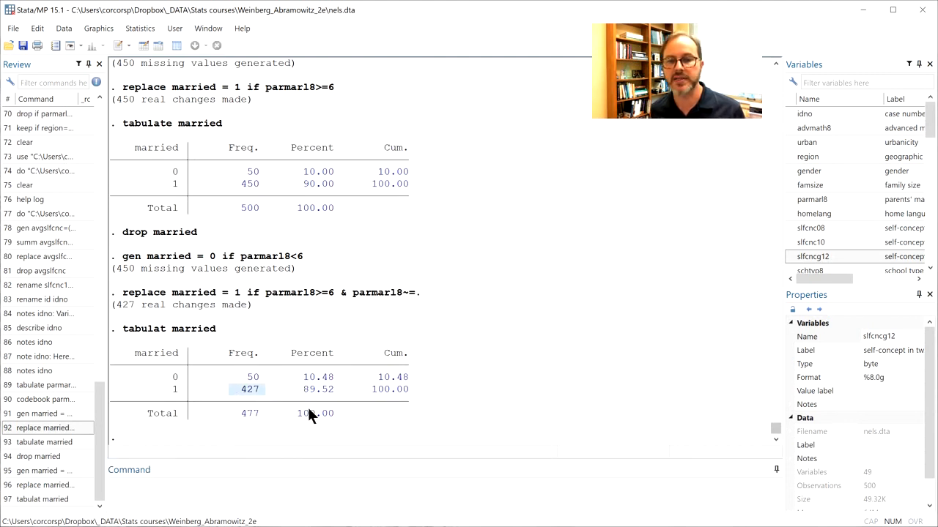
{"action": "left_click_drag", "start_coordinate": [309, 401], "coordinate": [279, 414]}
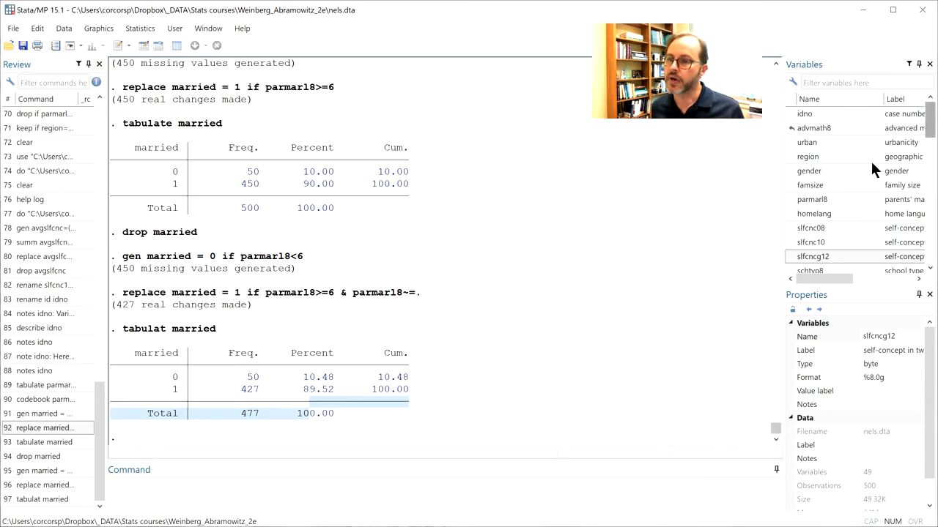
Sort the dataset in ascending order of the eighth-grade math achievement variable achmat08.
{"action": "left_click", "coordinate": [307, 497]}
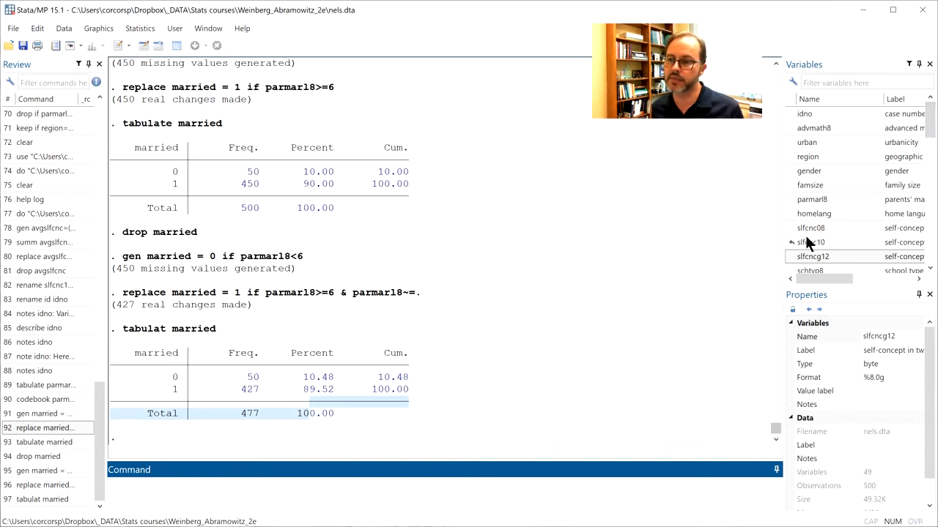
{"action": "left_click_drag", "start_coordinate": [932, 121], "coordinate": [932, 212]}
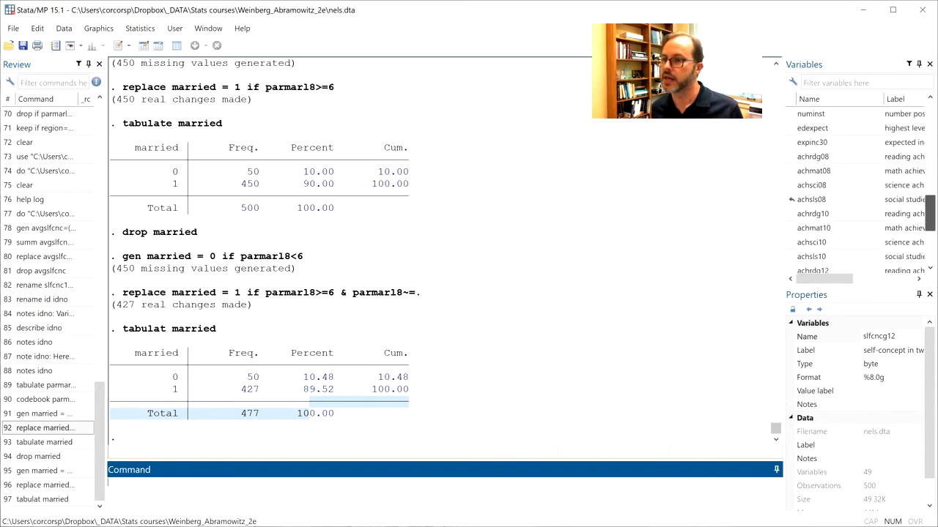
{"action": "left_click", "coordinate": [815, 171]}
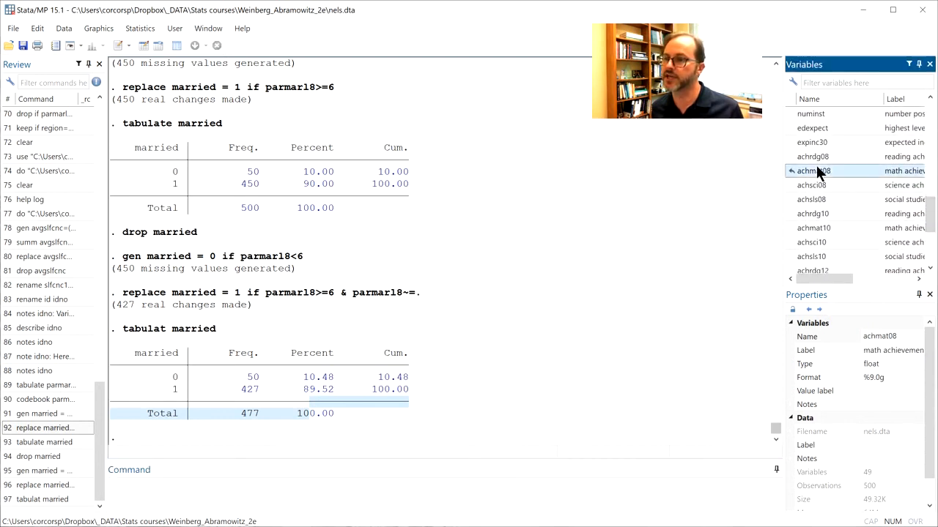
{"action": "left_click", "coordinate": [331, 500]}
{"action": "type", "text": "sort"}
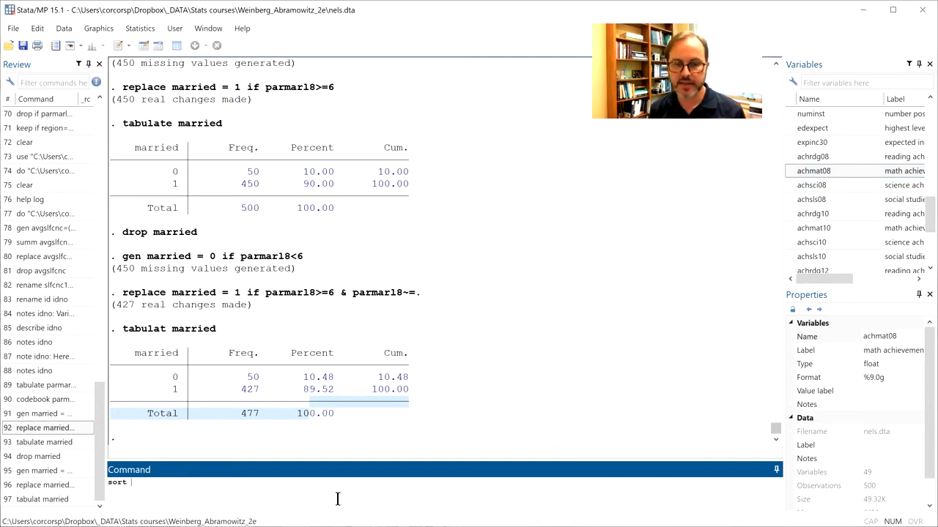
{"action": "double_click", "coordinate": [831, 170]}
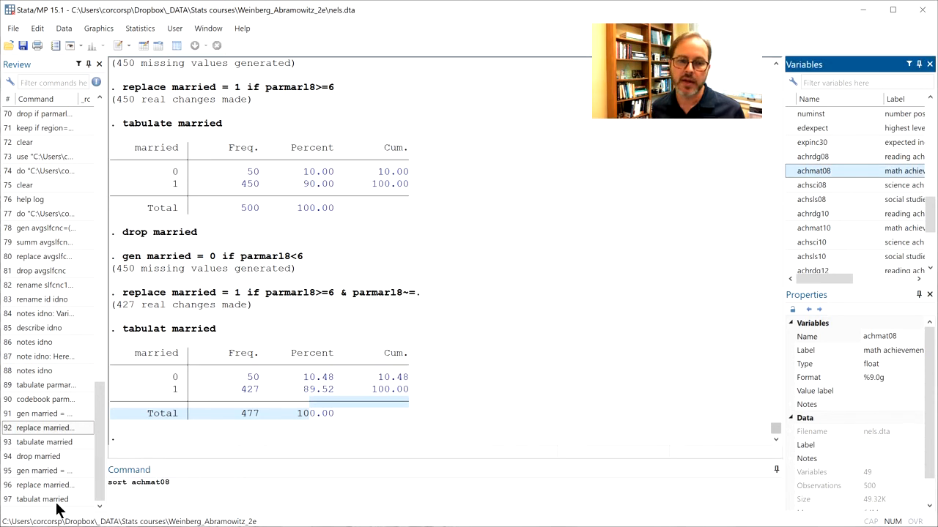
{"action": "left_click", "coordinate": [201, 487]}
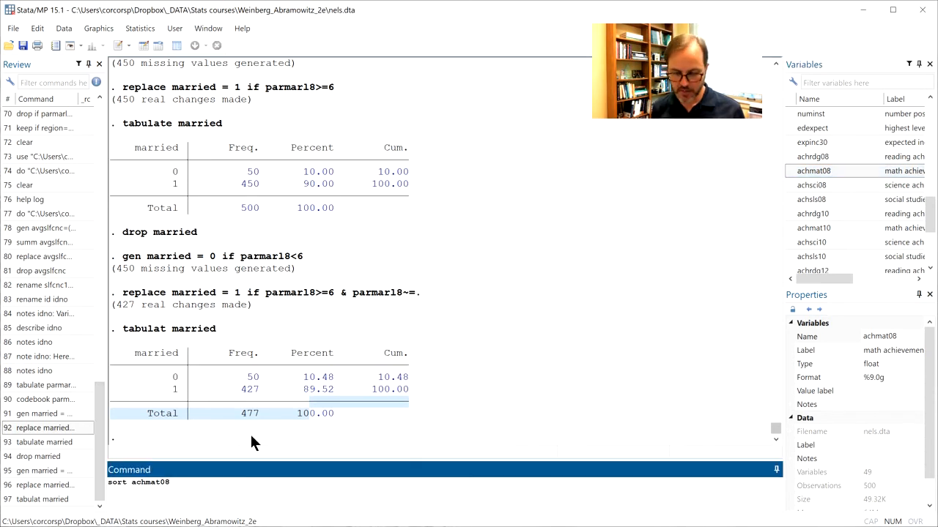
{"action": "key", "text": "Return"}
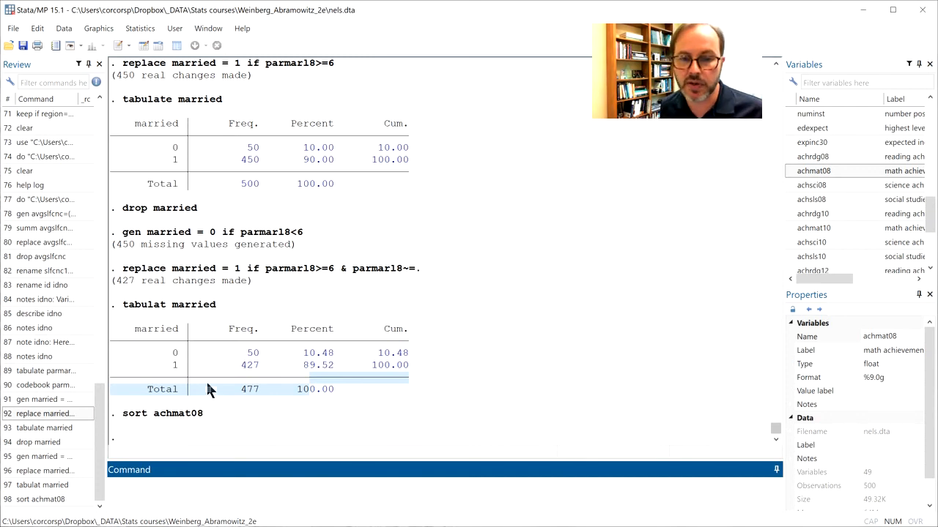
Browse only id and achmat08, look through the rows to check the sort order, and close the data view.
{"action": "type", "text": "b"}
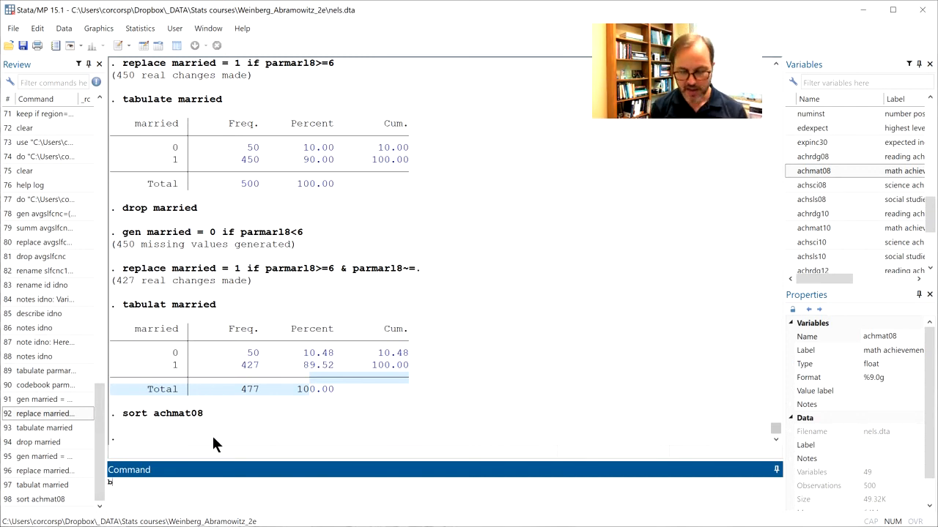
{"action": "type", "text": "rowse id"}
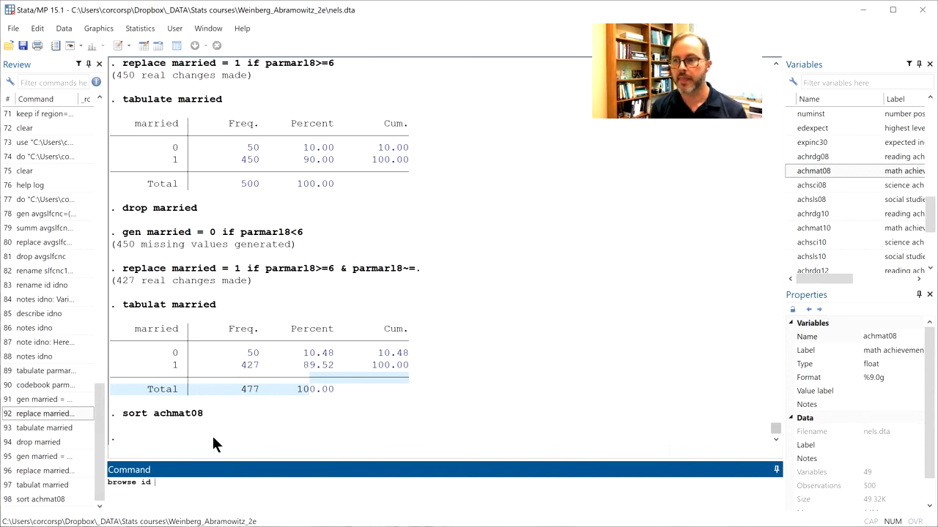
{"action": "double_click", "coordinate": [802, 171]}
{"action": "left_click", "coordinate": [298, 488]}
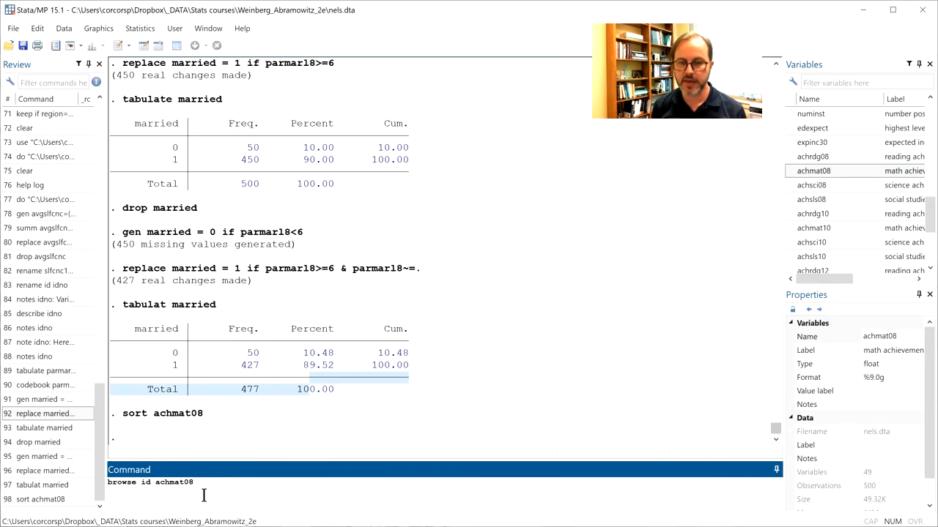
{"action": "key", "text": "Return"}
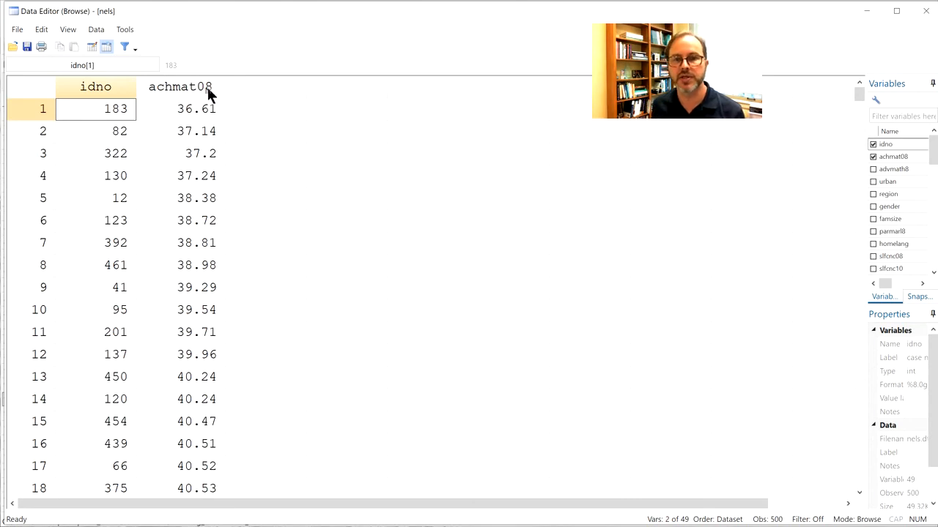
{"action": "left_click", "coordinate": [860, 109]}
{"action": "left_click_drag", "start_coordinate": [861, 110], "coordinate": [866, 89]}
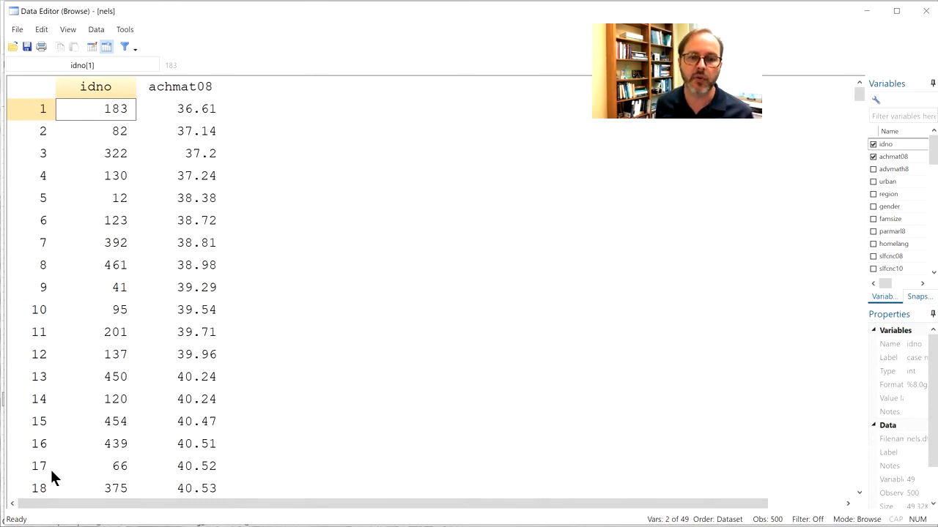
{"action": "scroll", "coordinate": [232, 423], "scroll_direction": "down", "scroll_amount": 8}
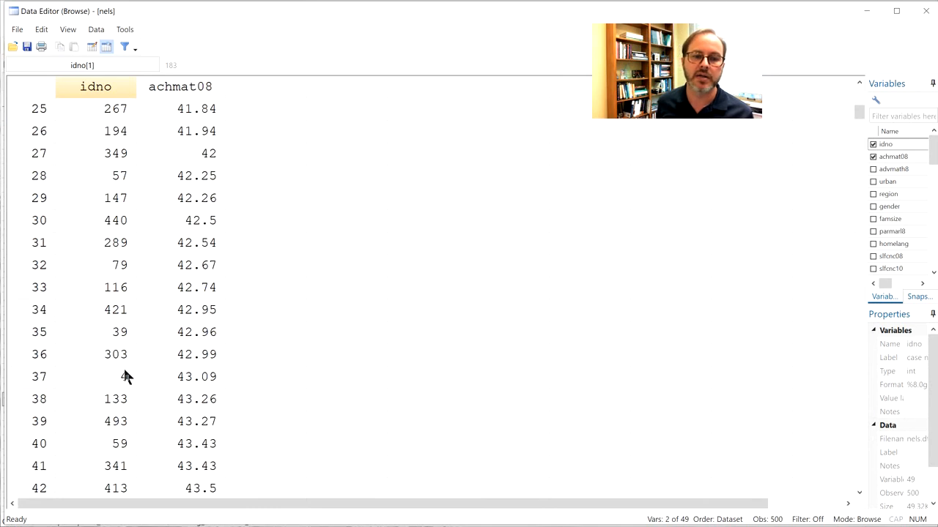
{"action": "scroll", "coordinate": [124, 376], "scroll_direction": "down", "scroll_amount": 2}
{"action": "scroll", "coordinate": [130, 450], "scroll_direction": "down", "scroll_amount": 2}
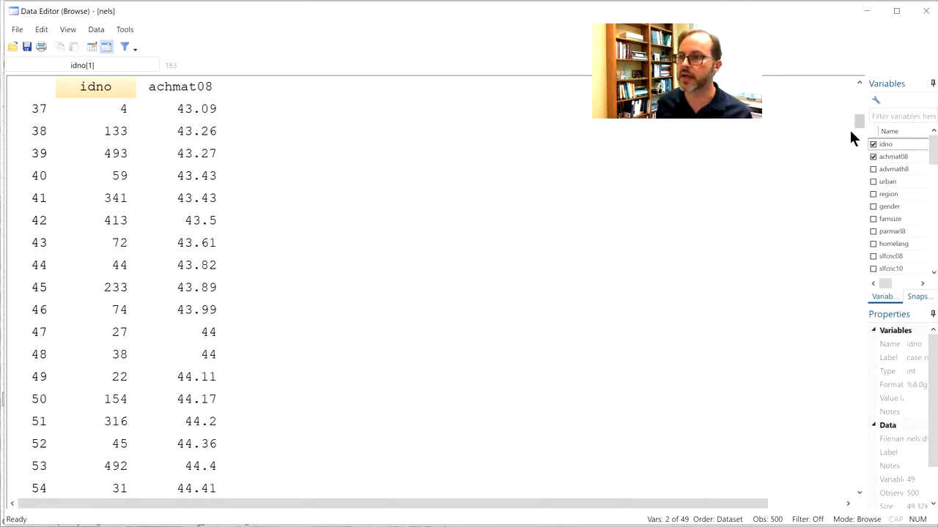
{"action": "left_click_drag", "start_coordinate": [858, 120], "coordinate": [863, 77]}
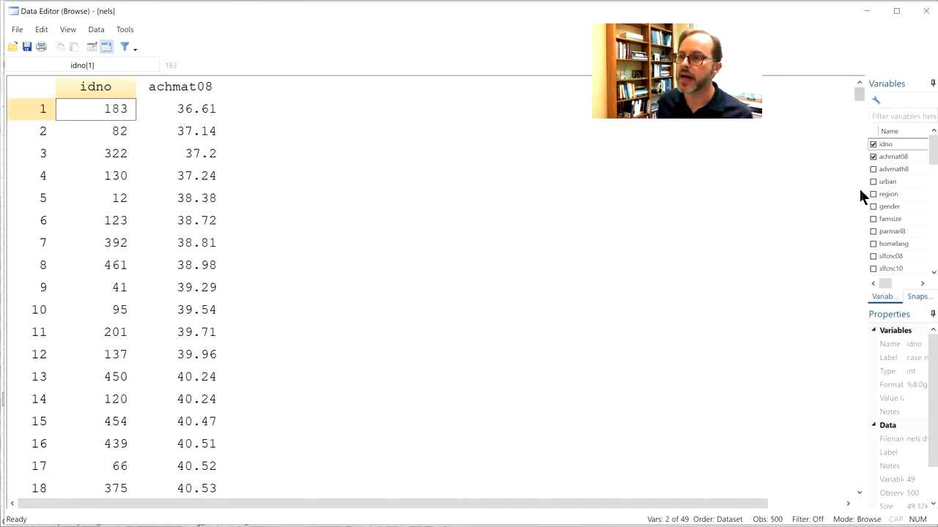
{"action": "left_click", "coordinate": [917, 11]}
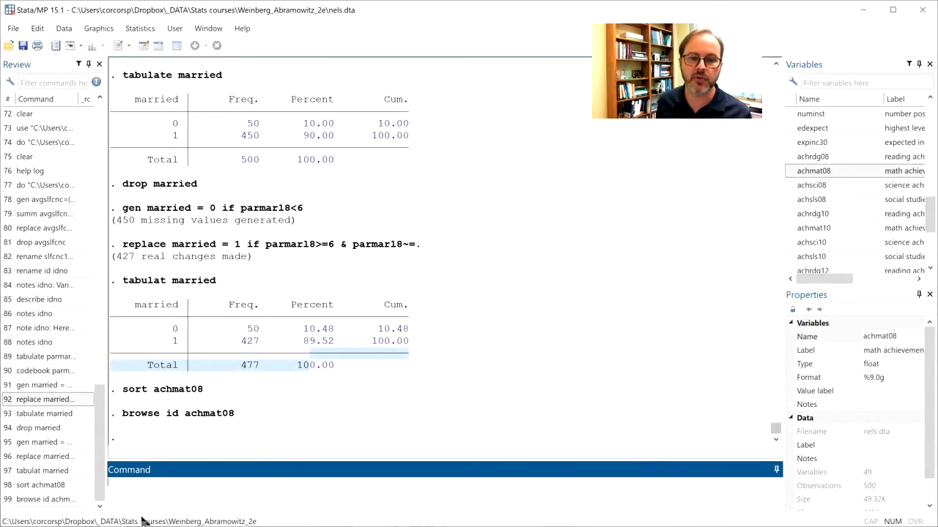
Sort the dataset by the case number variable idno.
{"action": "type", "text": "sort "}
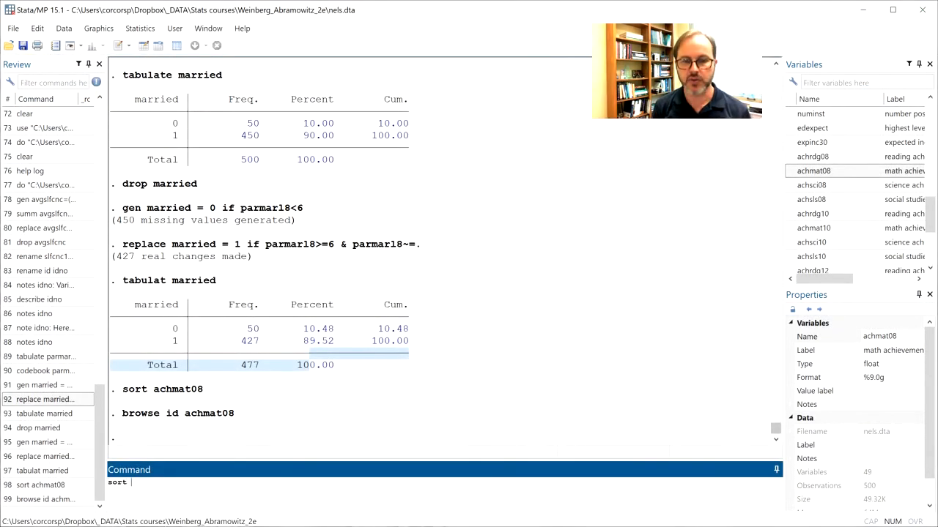
{"action": "type", "text": "idno"}
{"action": "key", "text": "Return"}
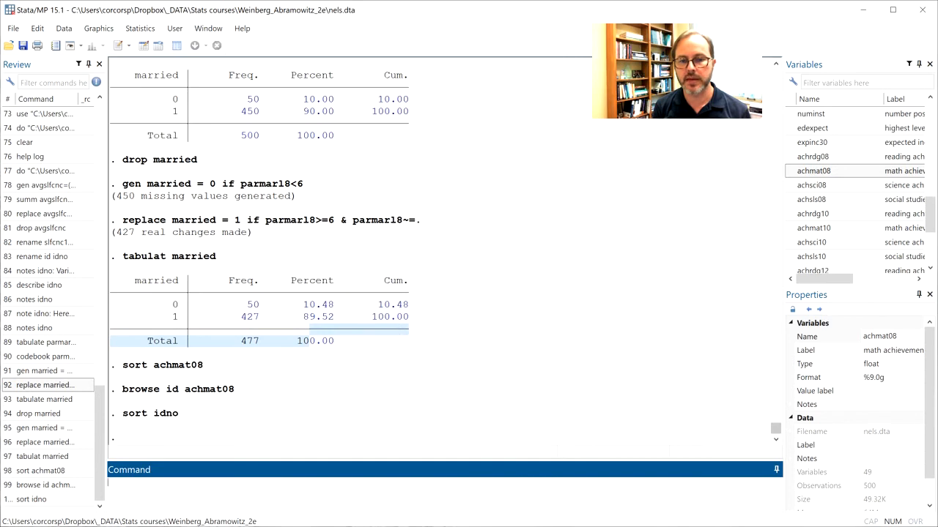
{"action": "key", "text": "Page_Up"}
{"action": "key", "text": "Page_Up"}
{"action": "key", "text": "Return"}
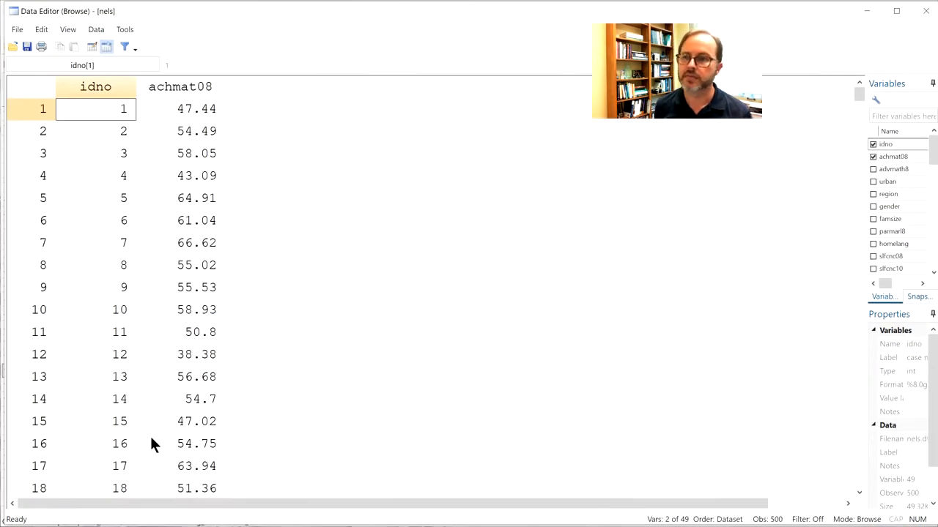
{"action": "left_click", "coordinate": [931, 19]}
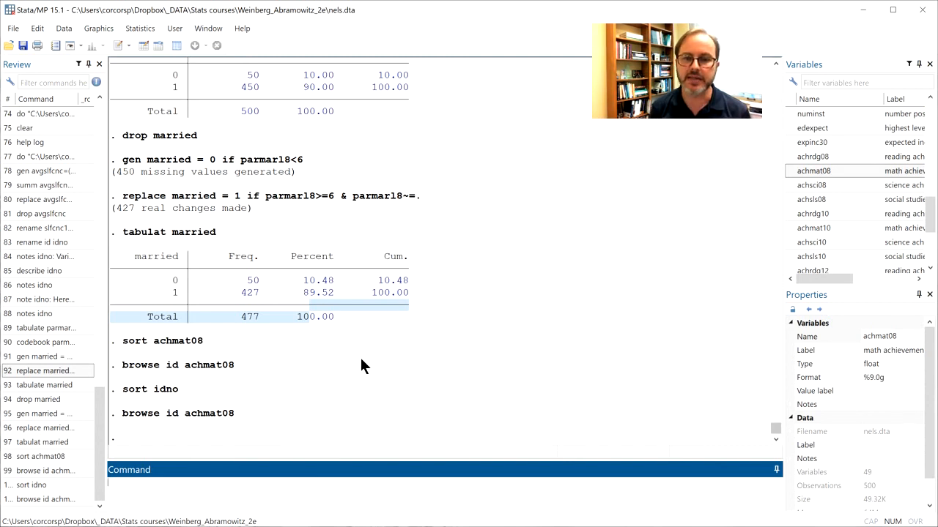
Sort the dataset in descending order of achmat08 with gsort -achmat08.
{"action": "type", "text": "gsor"}
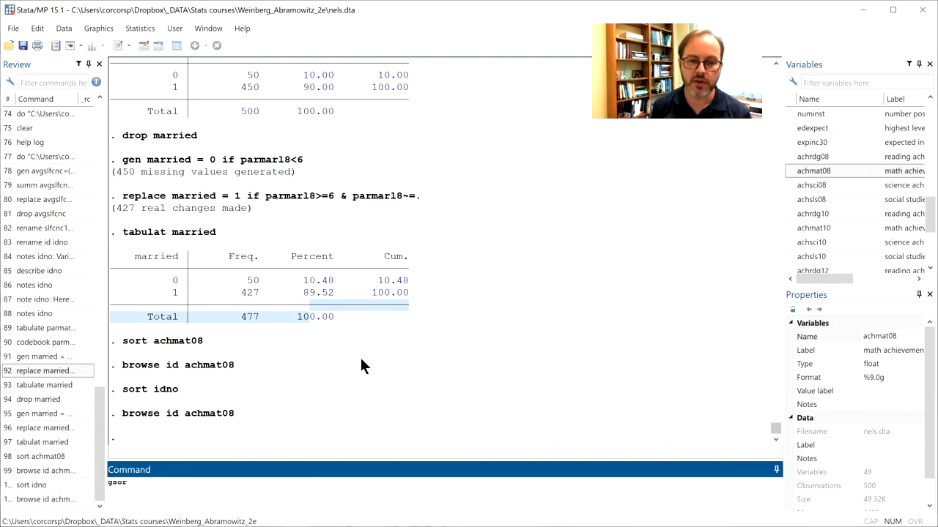
{"action": "type", "text": "t"}
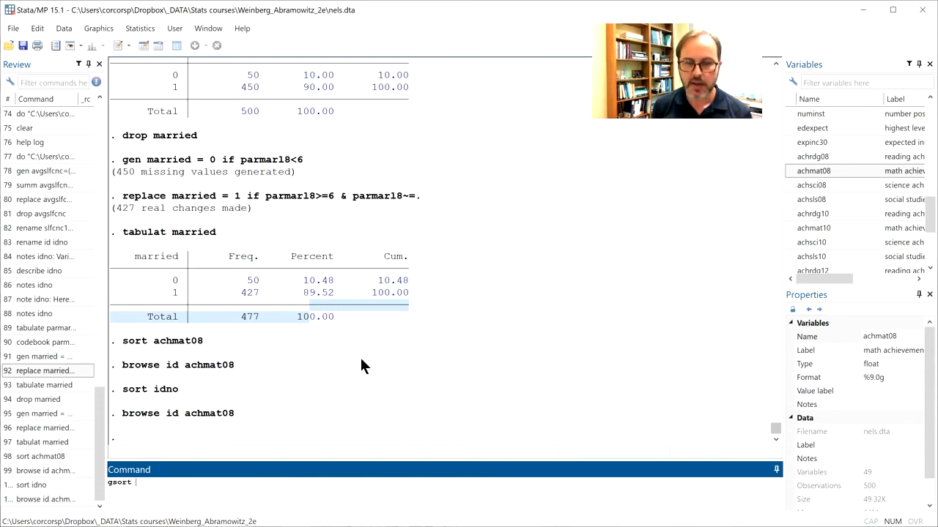
{"action": "type", "text": "-achmat08"}
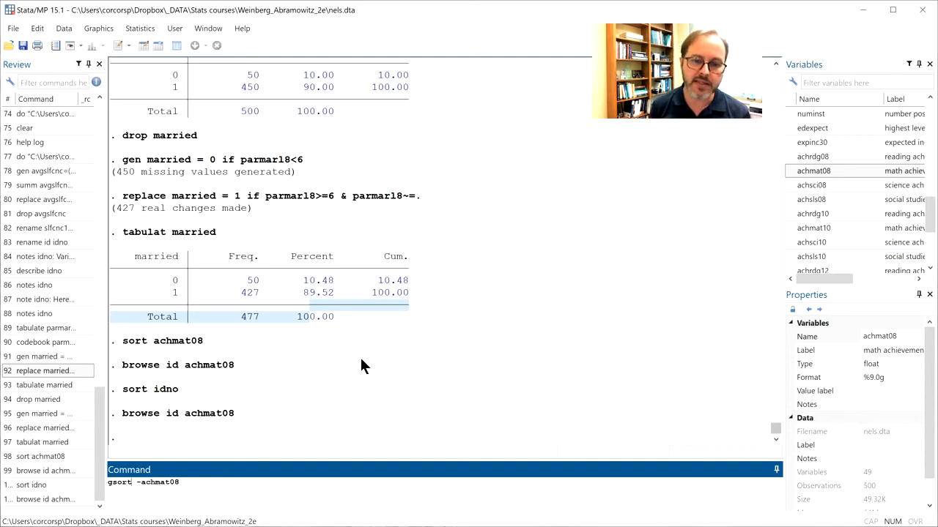
{"action": "key", "text": "Right"}
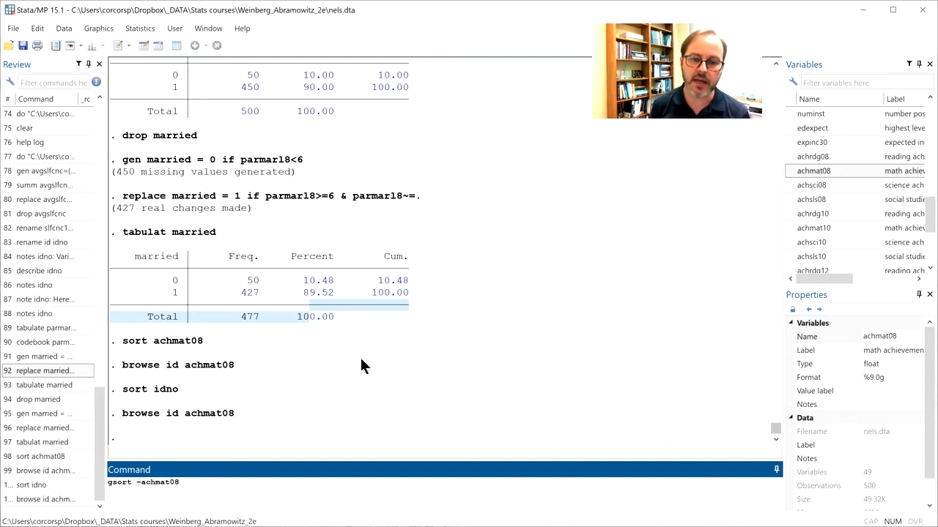
{"action": "key", "text": "Return"}
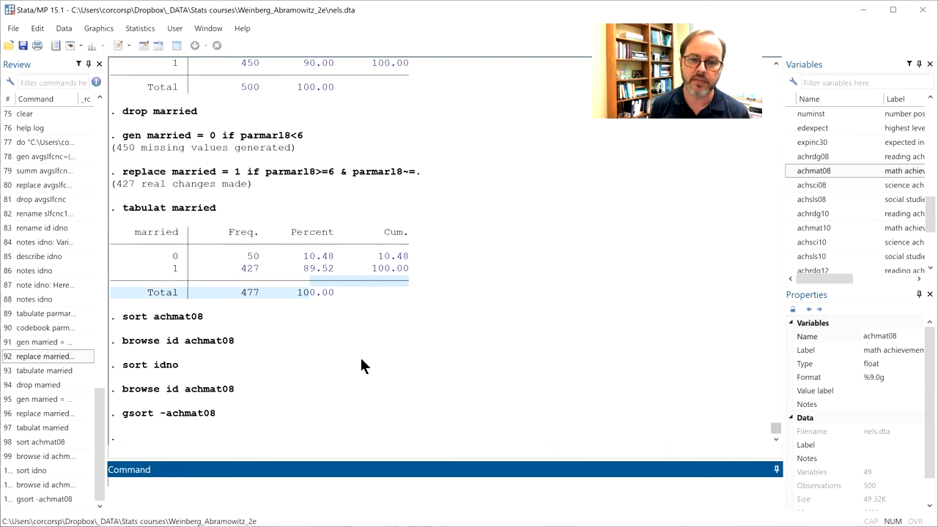
Rerun browse id achmat08 to check the descending order of the achmat08 column, and close the data view.
{"action": "key", "text": "Page_Up"}
{"action": "key", "text": "Page_Up"}
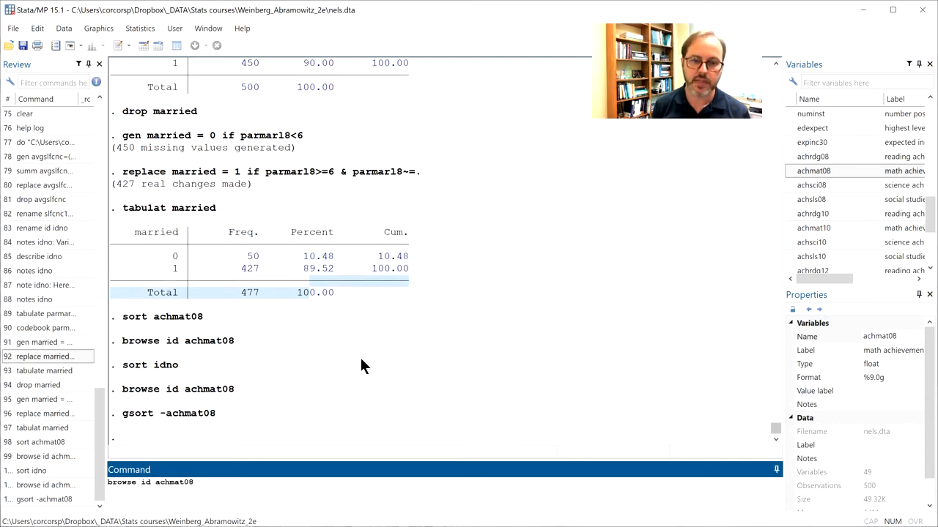
{"action": "key", "text": "Return"}
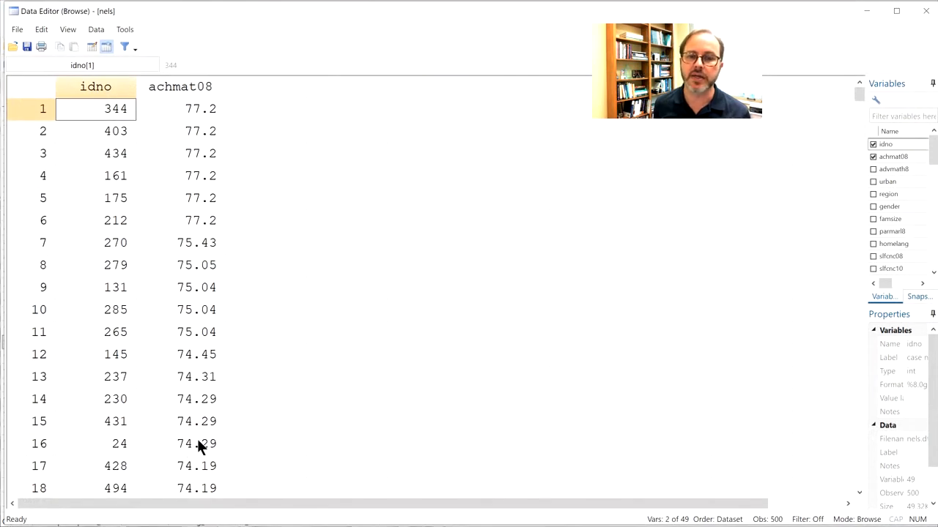
{"action": "left_click", "coordinate": [184, 89]}
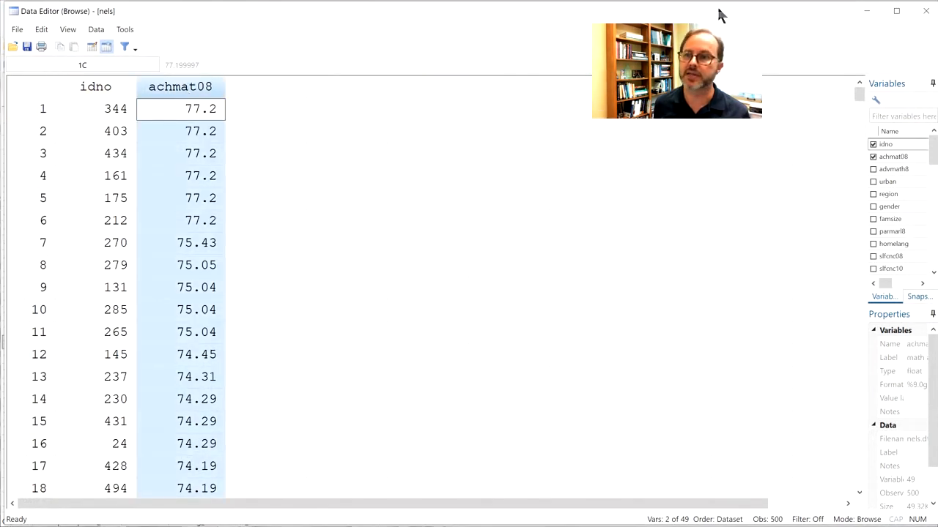
{"action": "left_click", "coordinate": [926, 11]}
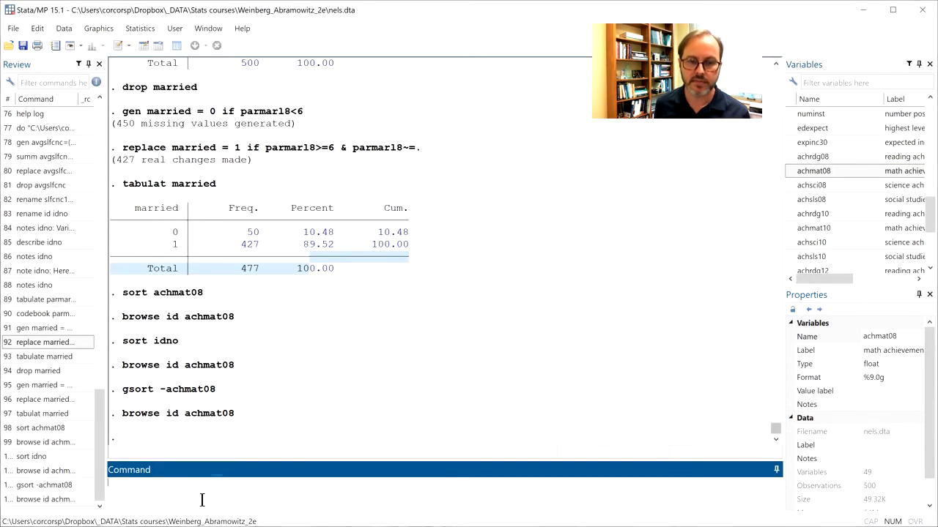
Sort the dataset back into case number order with sort idno.
{"action": "type", "text": "sort"}
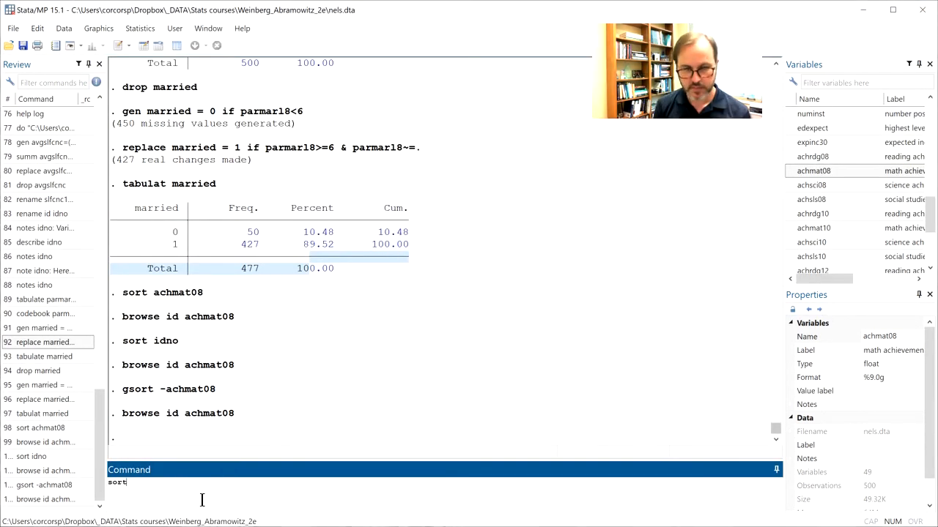
{"action": "type", "text": " idno"}
{"action": "key", "text": "Return"}
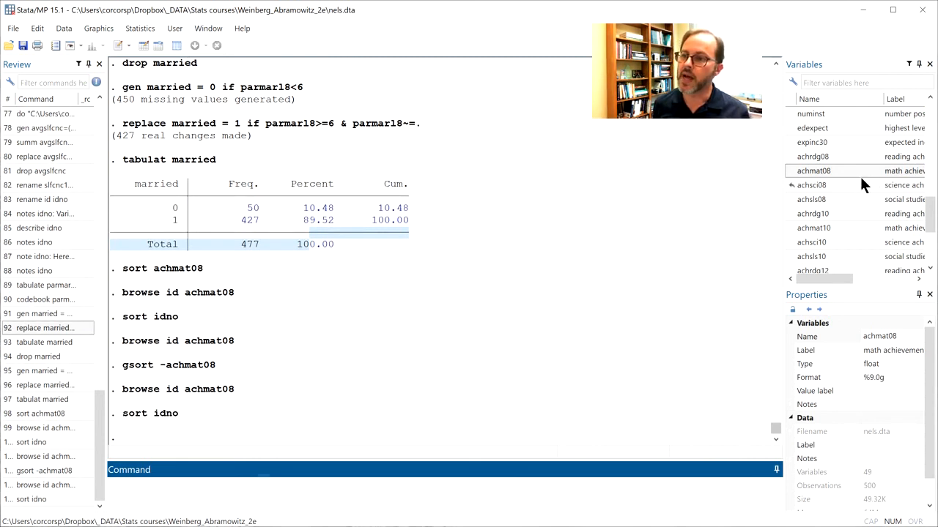
Sort the dataset by region and, within region, by science achievement with sort region achsci08.
{"action": "type", "text": "sort"}
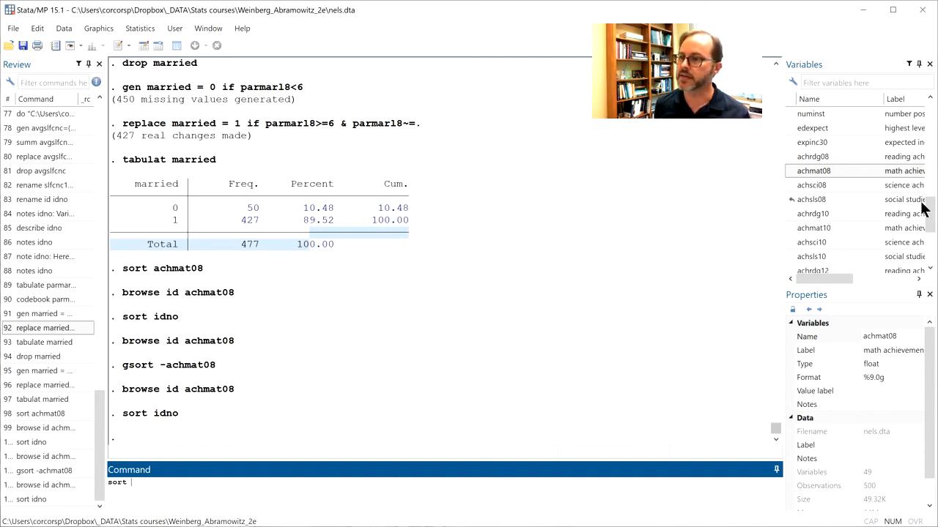
{"action": "left_click_drag", "start_coordinate": [932, 213], "coordinate": [935, 110]}
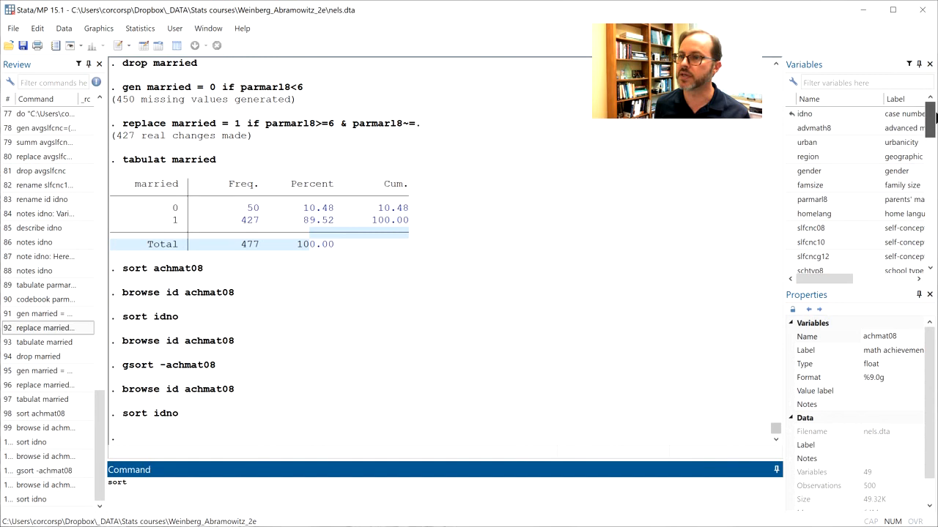
{"action": "left_click", "coordinate": [832, 157]}
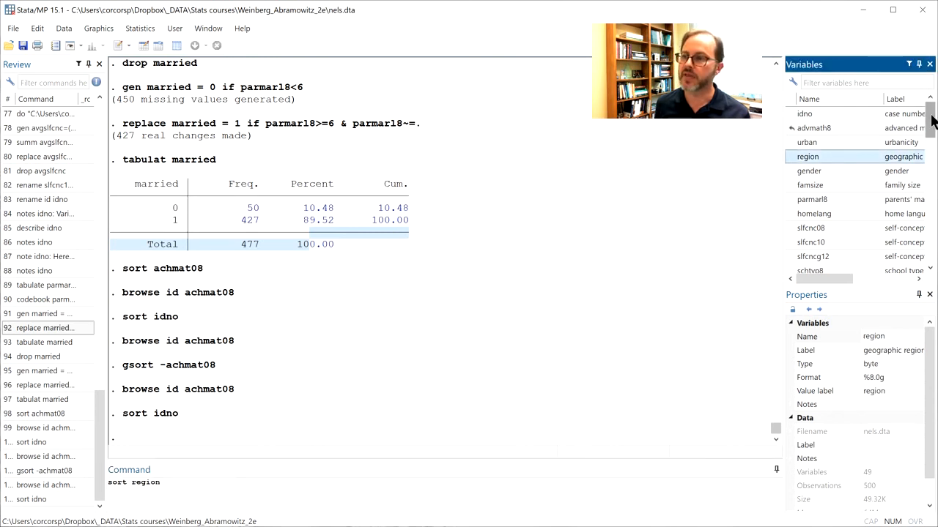
{"action": "left_click_drag", "start_coordinate": [933, 123], "coordinate": [935, 230]}
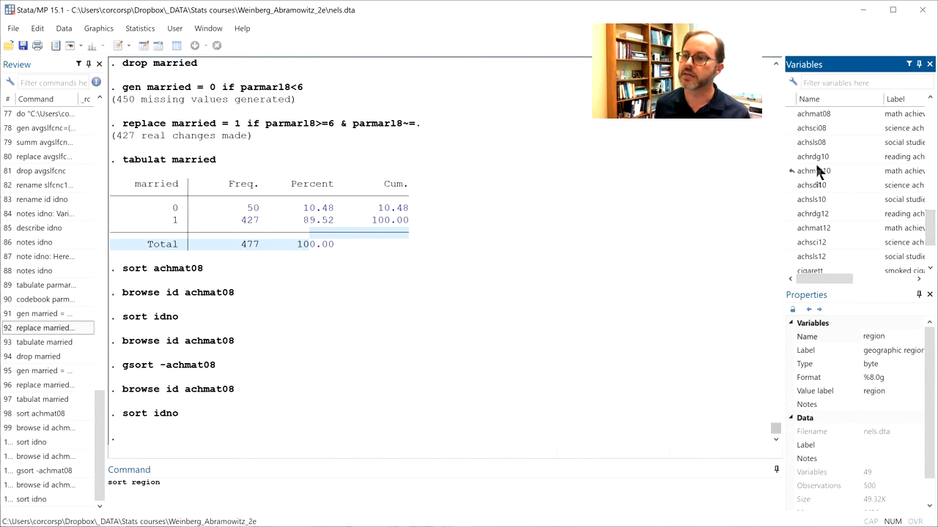
{"action": "double_click", "coordinate": [822, 125]}
{"action": "left_click", "coordinate": [422, 501]}
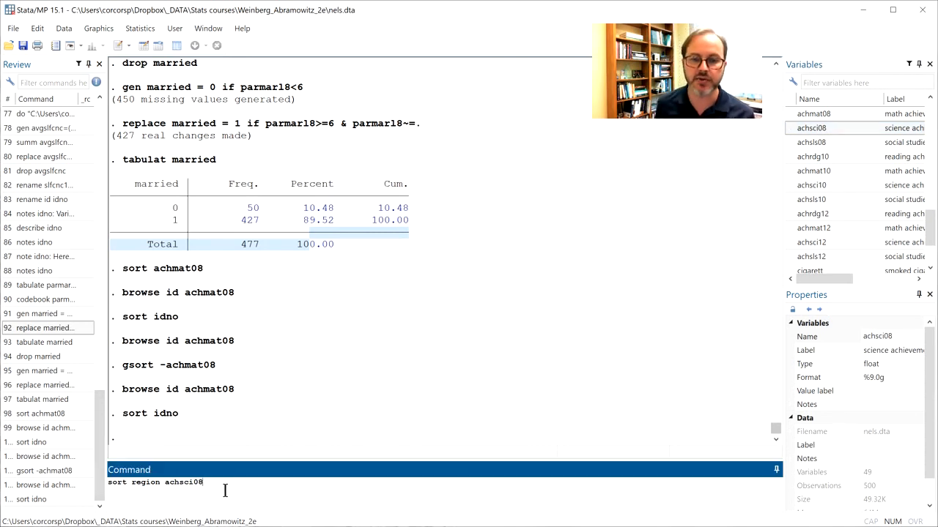
{"action": "key", "text": "Return"}
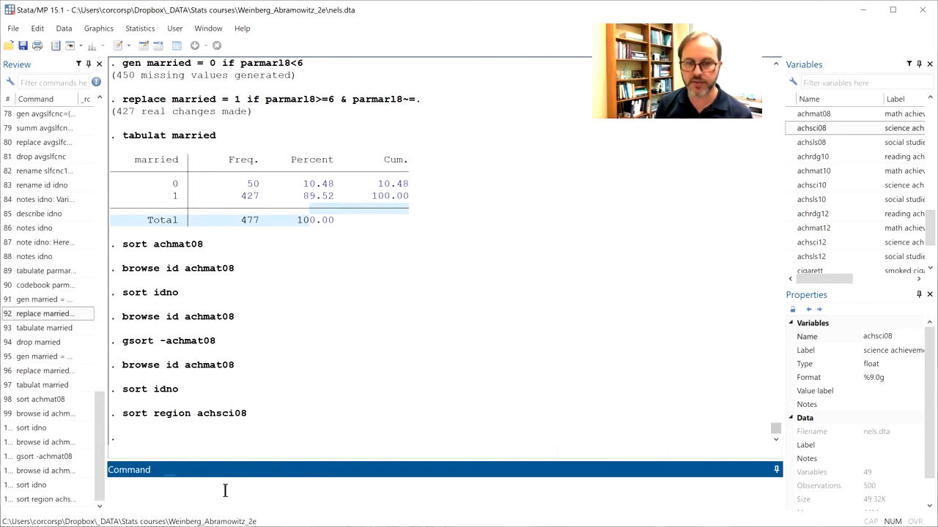
Browse only region and achsci08, check the sort order from the first to the last row, and close the data view.
{"action": "type", "text": "browse re"}
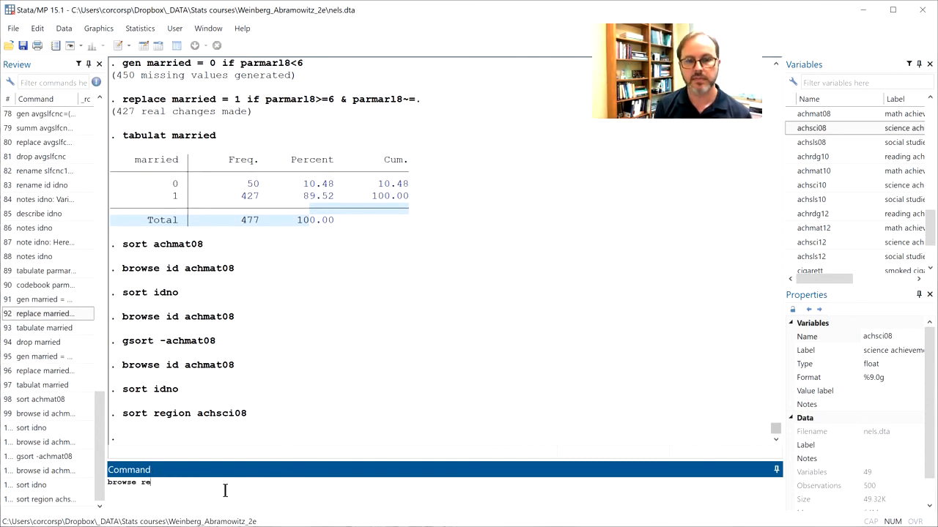
{"action": "type", "text": "gion achsci0"}
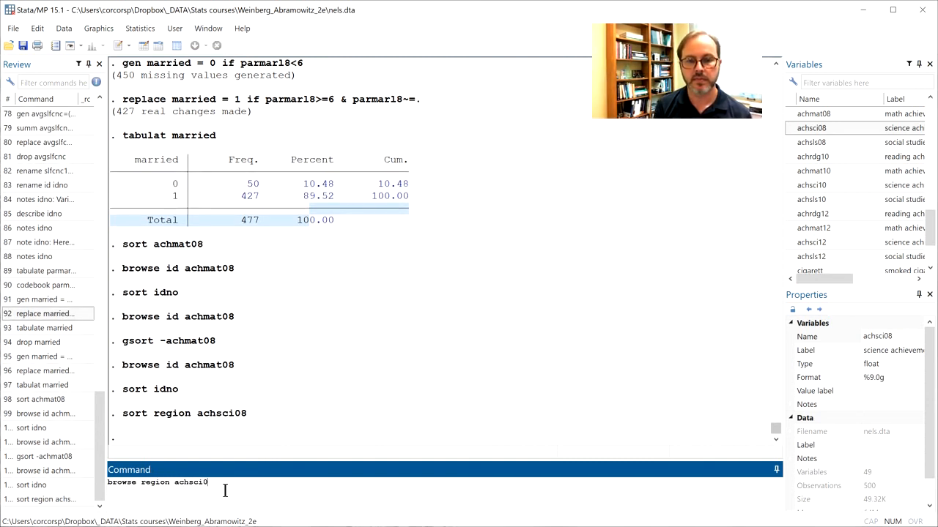
{"action": "type", "text": "8"}
{"action": "key", "text": "Return"}
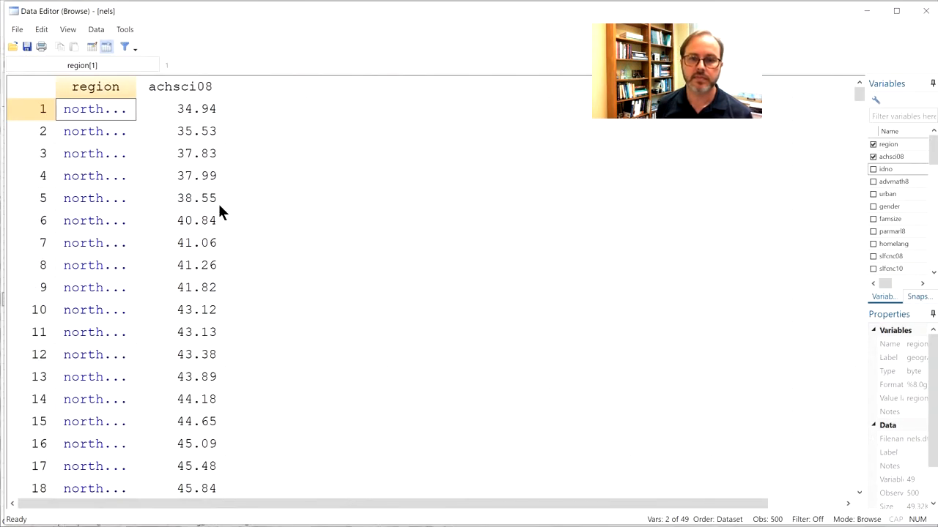
{"action": "left_click", "coordinate": [154, 88]}
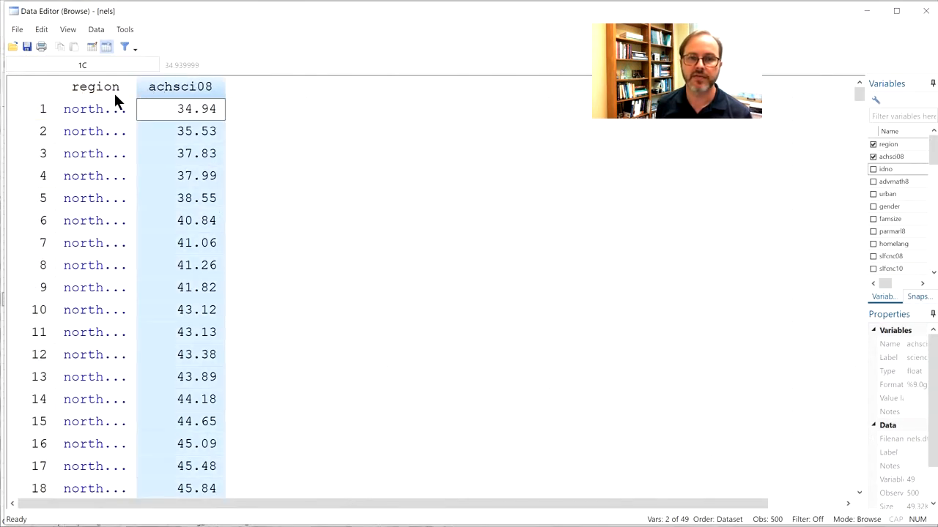
{"action": "left_click", "coordinate": [117, 95]}
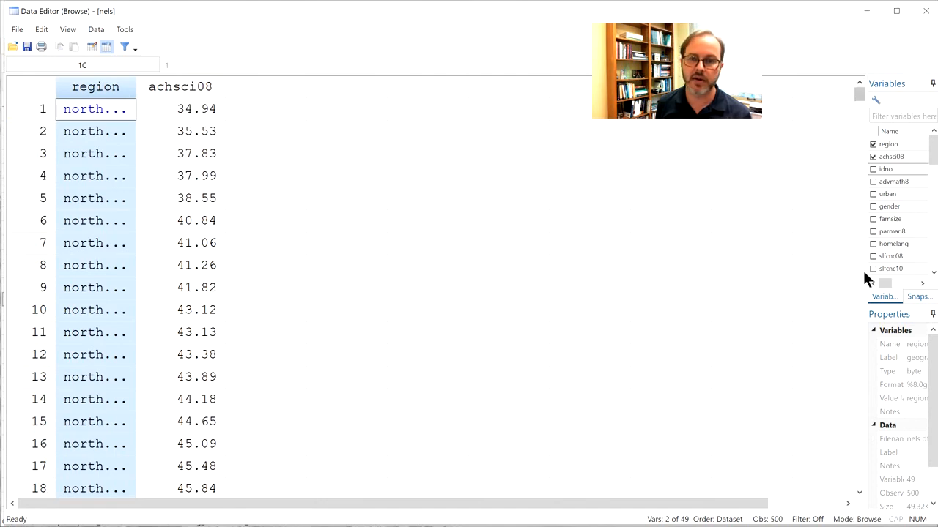
{"action": "left_click_drag", "start_coordinate": [857, 95], "coordinate": [882, 495]}
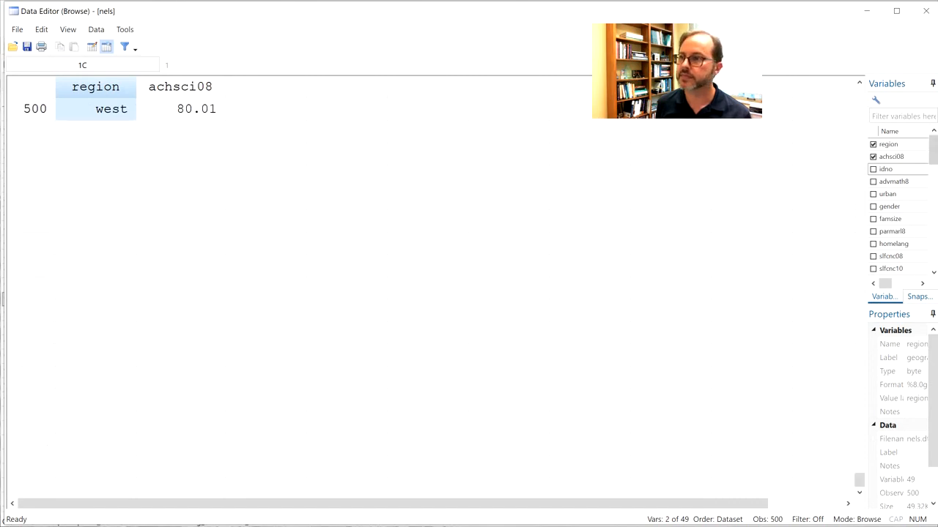
{"action": "left_click", "coordinate": [929, 19]}
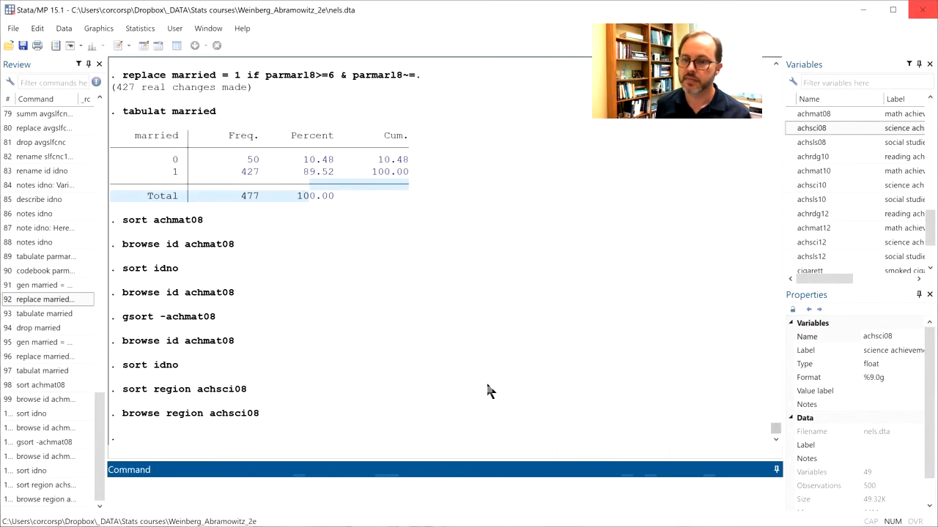
Sort the dataset by idno again and leave the command line empty.
{"action": "type", "text": "sort idno"}
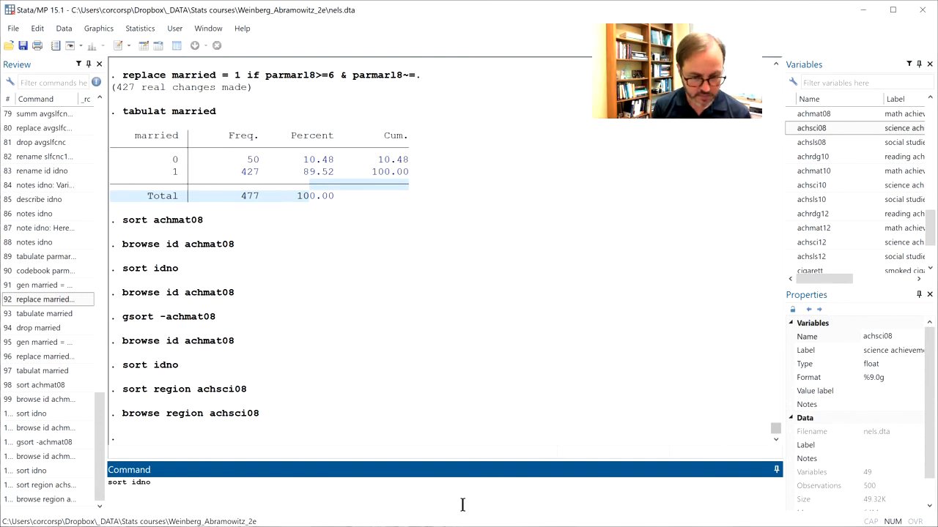
{"action": "key", "text": "Return"}
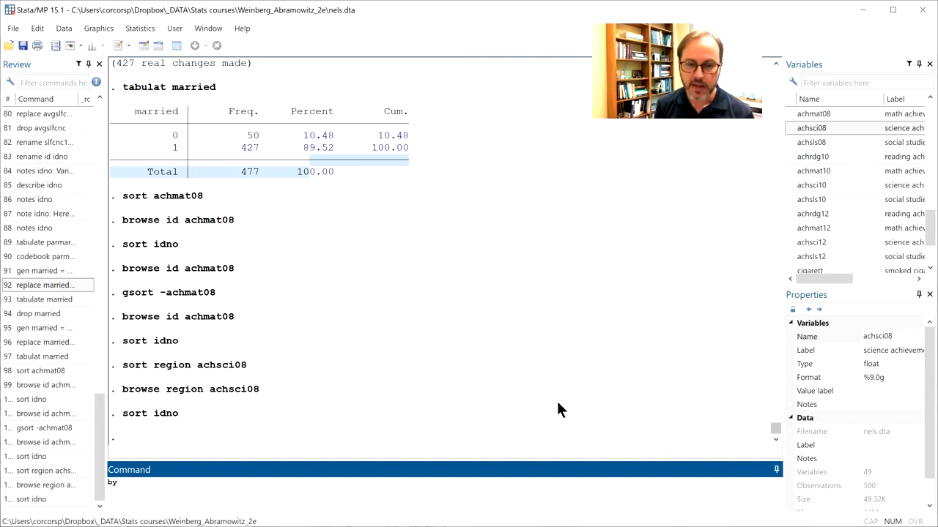
{"action": "key", "text": "BackSpace"}
{"action": "key", "text": "BackSpace"}
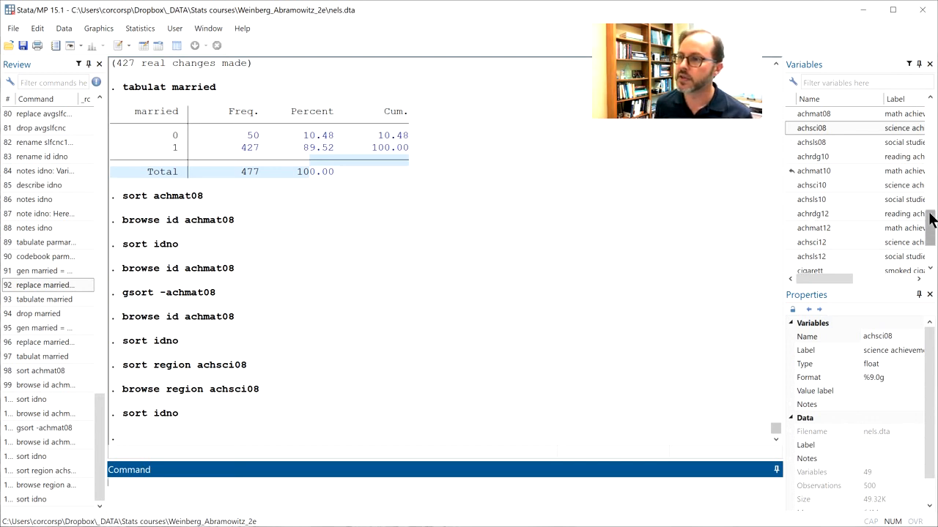
Try to summarize achrdg08, achmat08, achsci08 and achsls08 separately for each region with the by region: prefix.
{"action": "scroll", "coordinate": [928, 213], "scroll_direction": "up", "scroll_amount": 2}
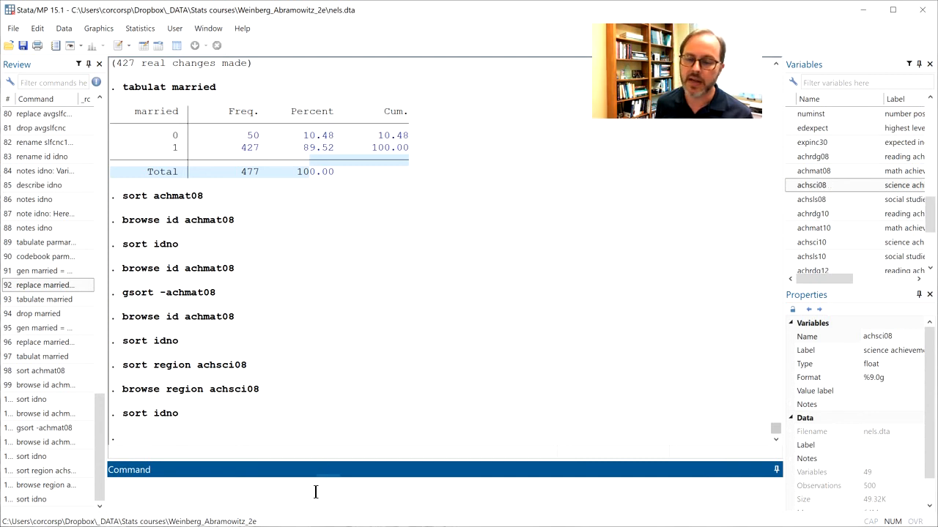
{"action": "type", "text": "by"}
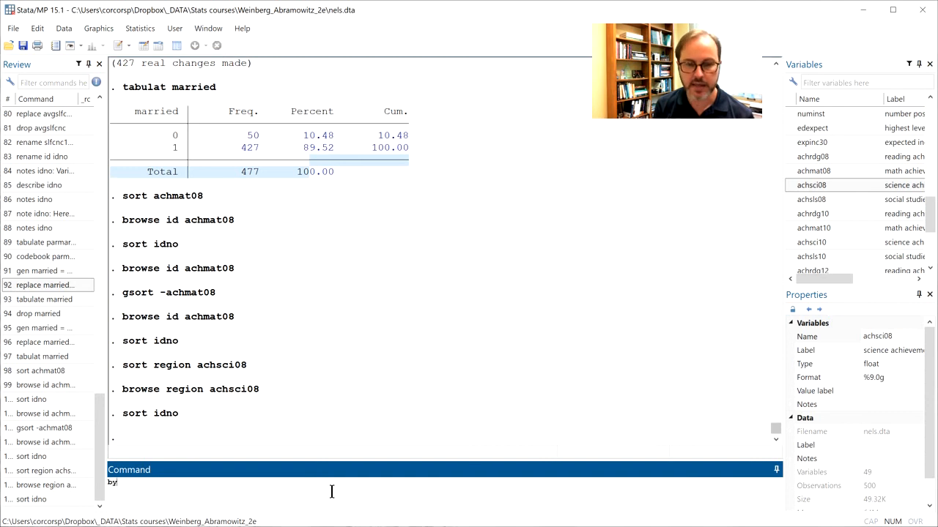
{"action": "type", "text": " regio"}
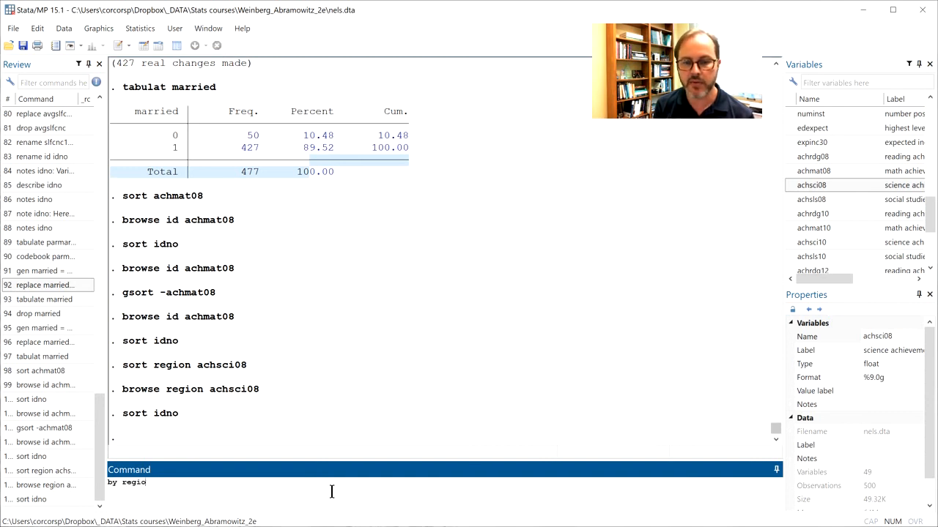
{"action": "type", "text": "n: s"}
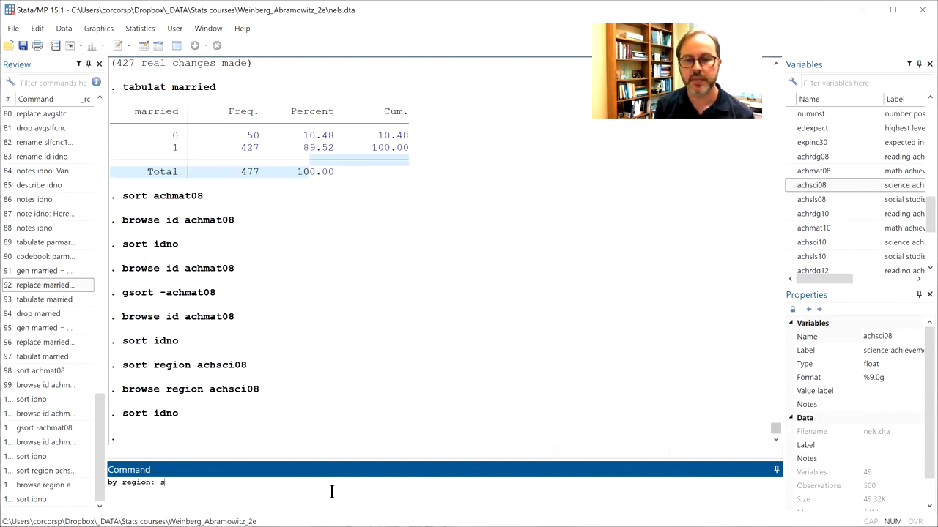
{"action": "type", "text": "ummar"}
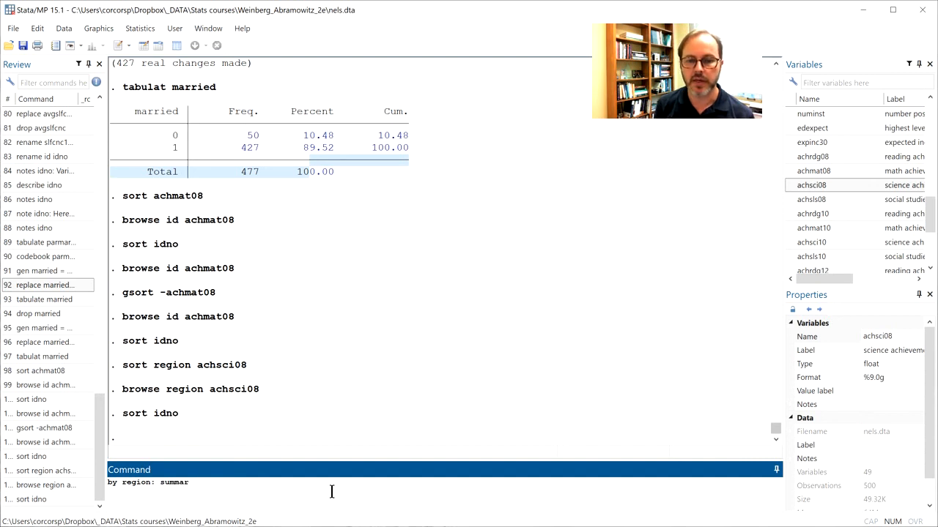
{"action": "type", "text": "ize"}
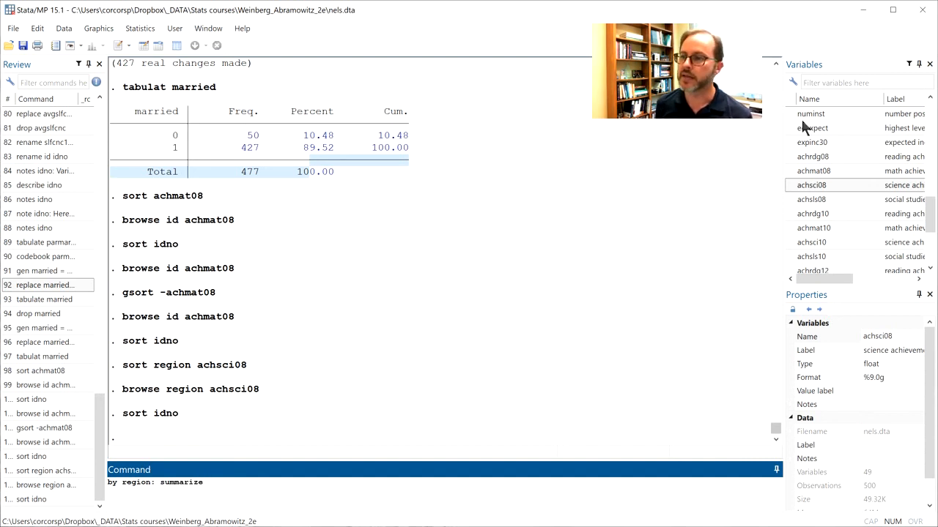
{"action": "double_click", "coordinate": [818, 157]}
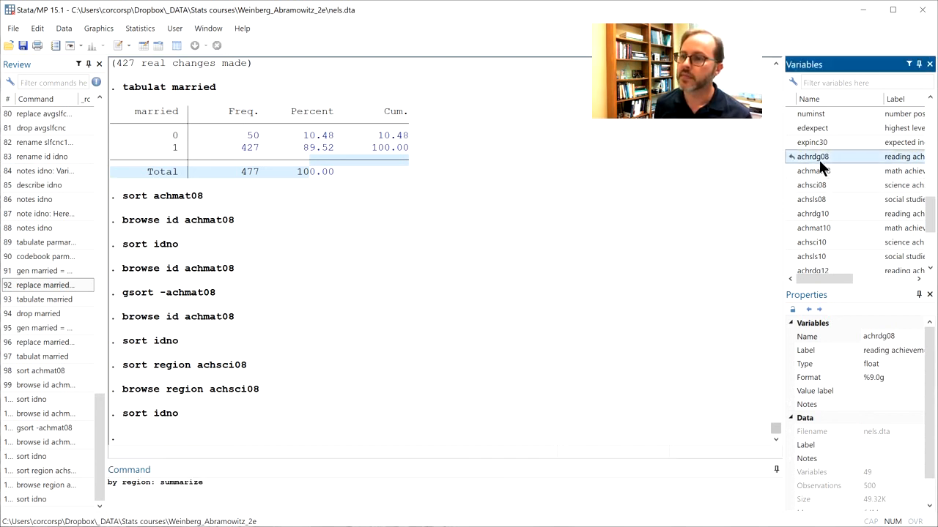
{"action": "double_click", "coordinate": [818, 170]}
{"action": "double_click", "coordinate": [818, 180]}
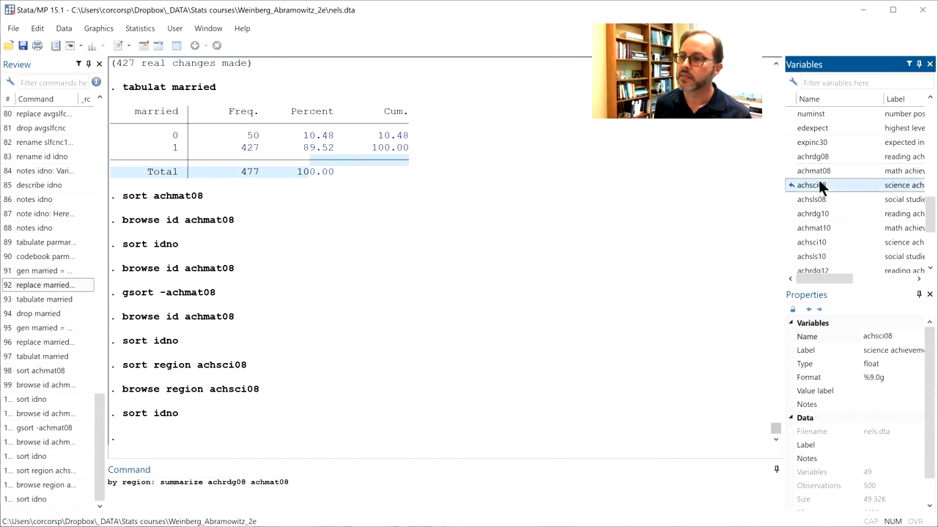
{"action": "double_click", "coordinate": [816, 194]}
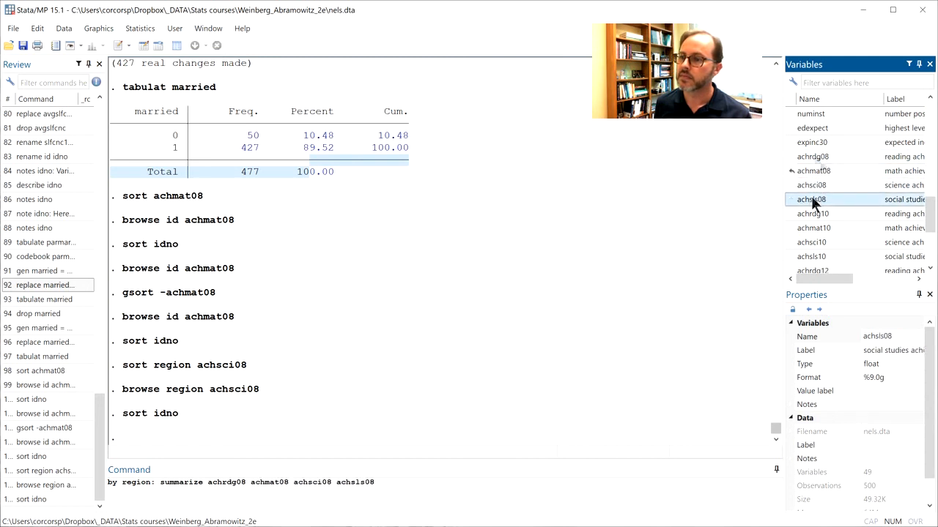
{"action": "left_click", "coordinate": [387, 495]}
{"action": "key", "text": "Return"}
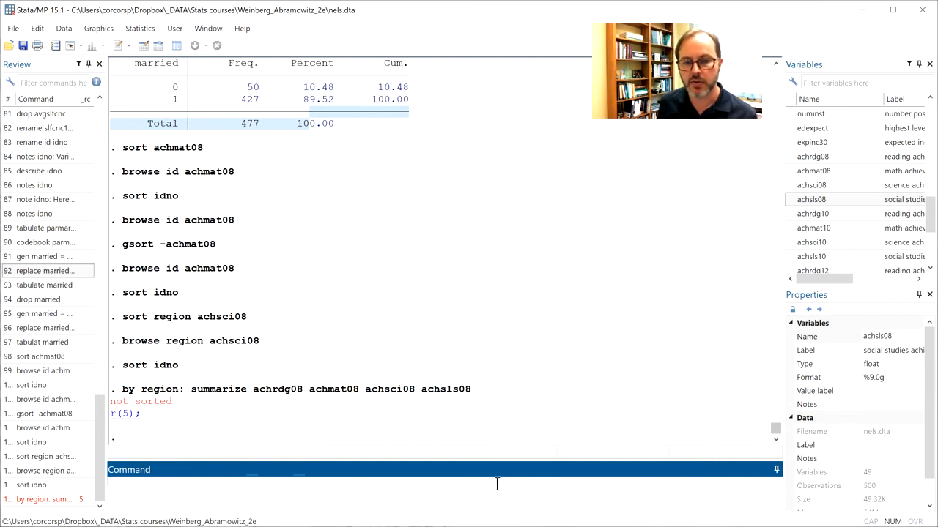
Sort the dataset by region with sort region.
{"action": "type", "text": "sort"}
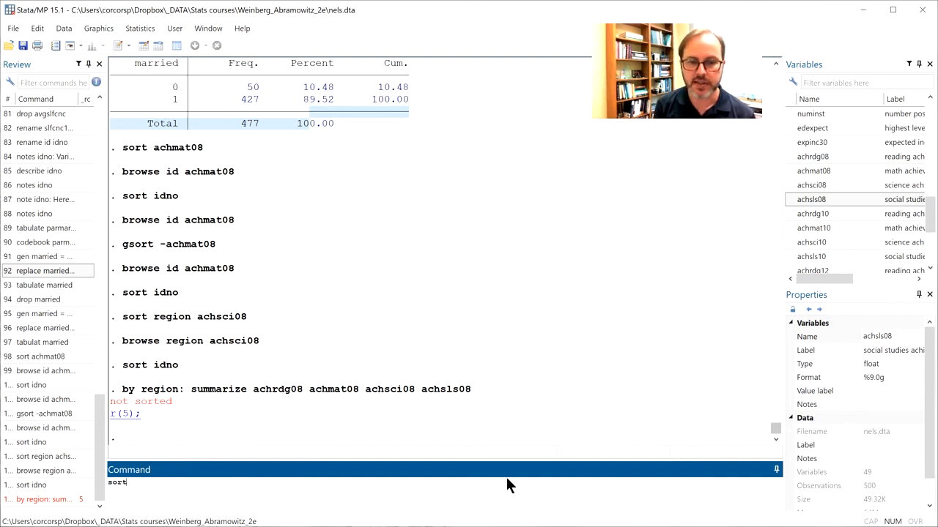
{"action": "type", "text": " region"}
{"action": "key", "text": "Return"}
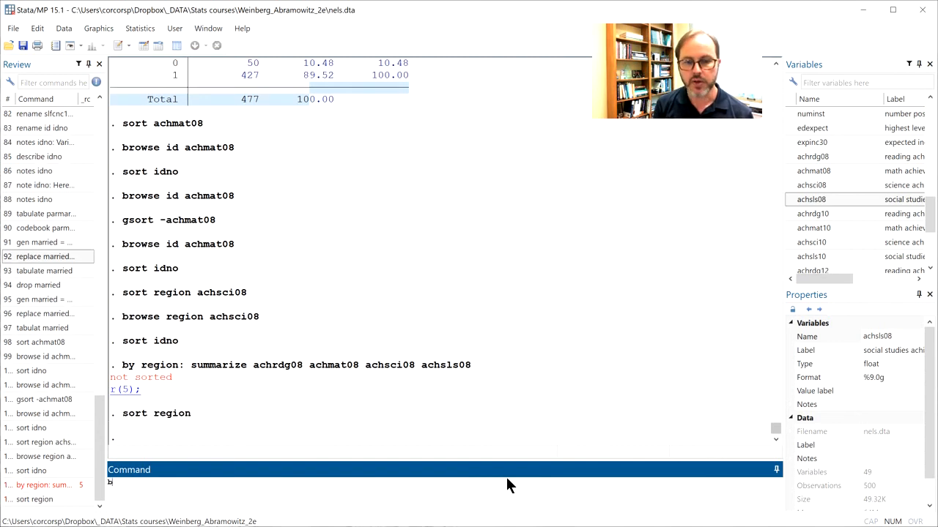
Try to run bysort region: achrdg08- achsls08 on the grade 8 achievement variables without naming a command.
{"action": "type", "text": "bysort"}
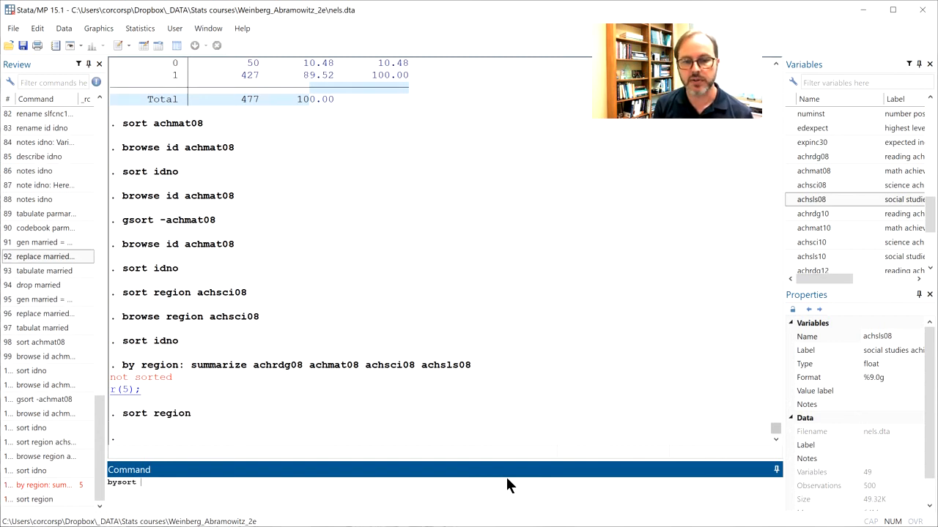
{"action": "type", "text": " region:"}
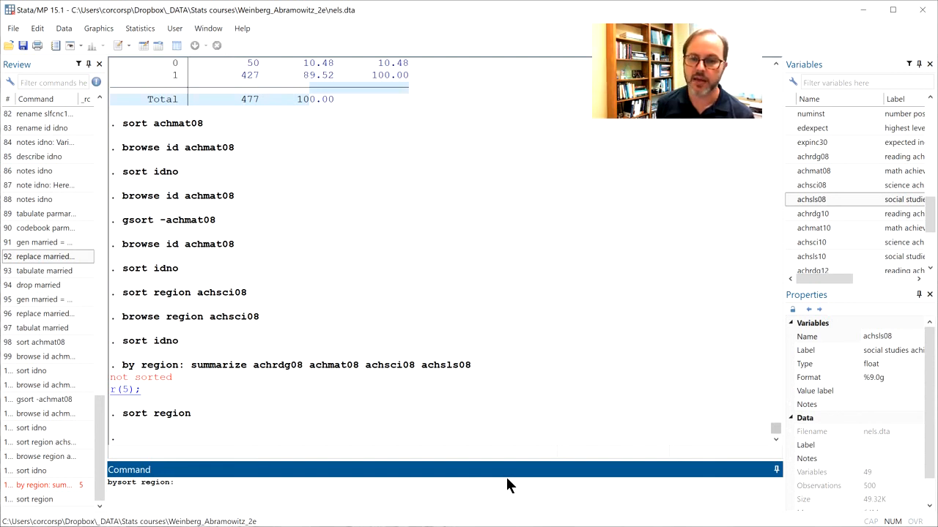
{"action": "left_click", "coordinate": [828, 153]}
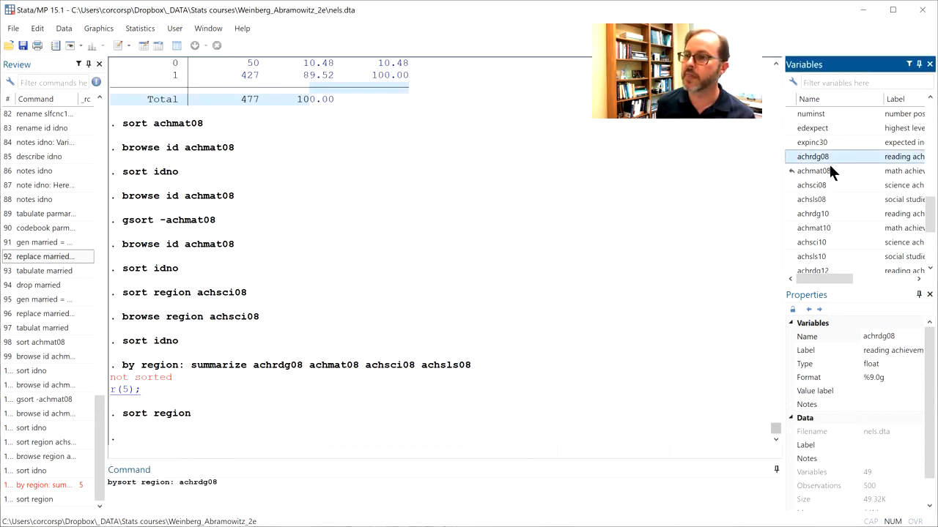
{"action": "left_click", "coordinate": [565, 487]}
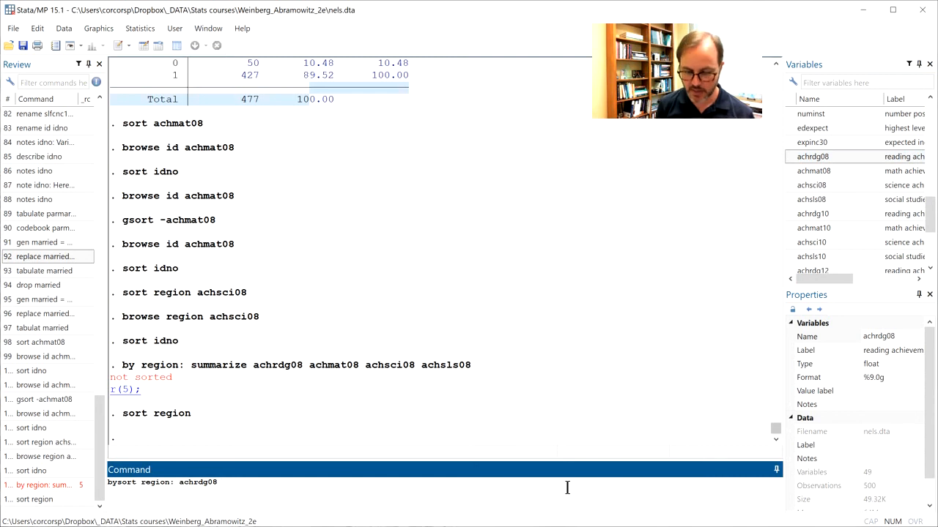
{"action": "type", "text": "-"}
{"action": "left_click", "coordinate": [812, 200]}
{"action": "left_click", "coordinate": [433, 495]}
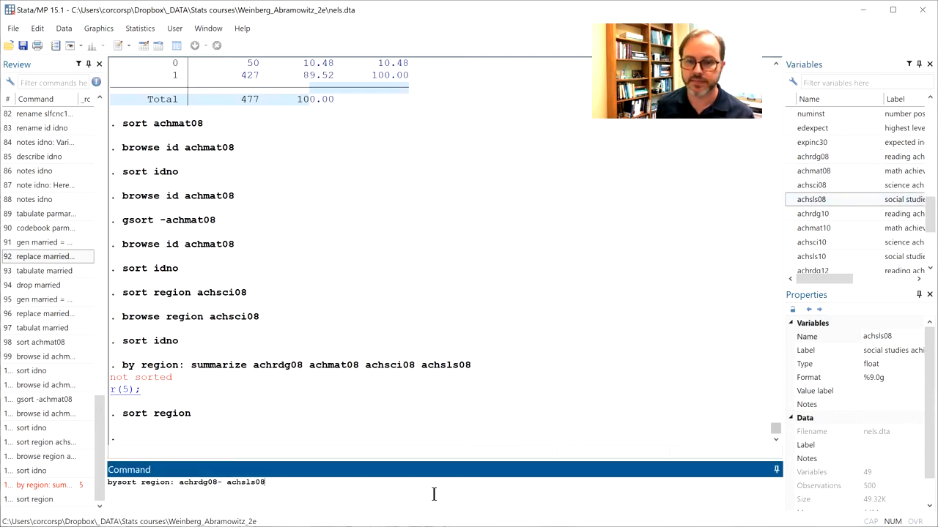
{"action": "key", "text": "Return"}
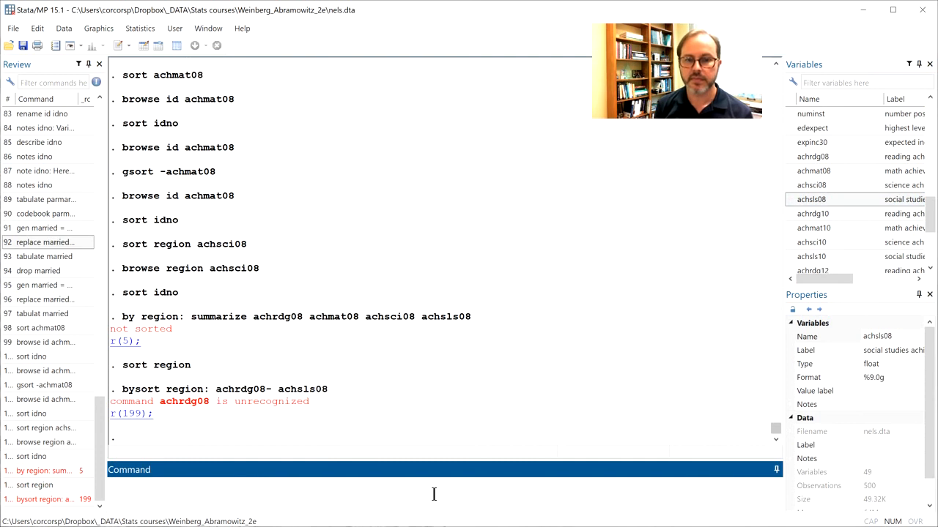
Add summarize to the last command, run bysort region: summarize achrdg08- achsls08, and review the summaries for each region.
{"action": "key", "text": "Page_Up"}
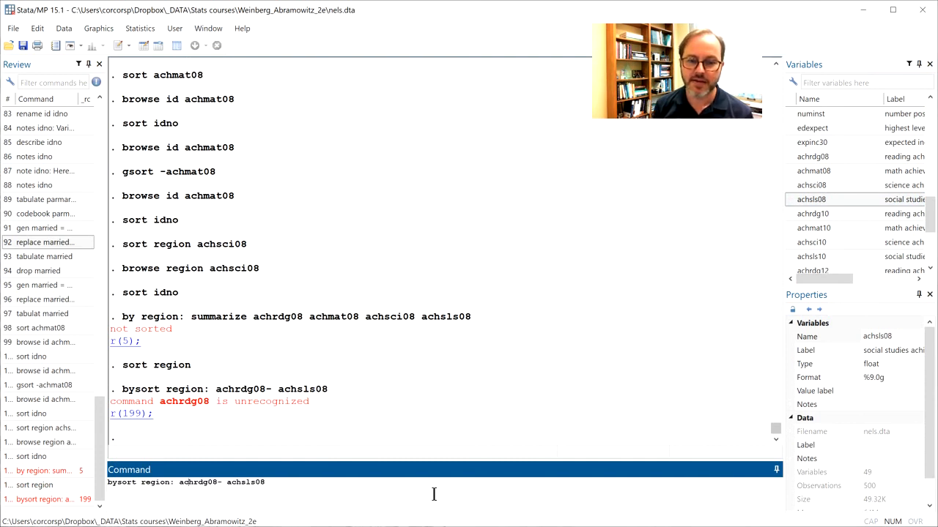
{"action": "type", "text": "summarie"}
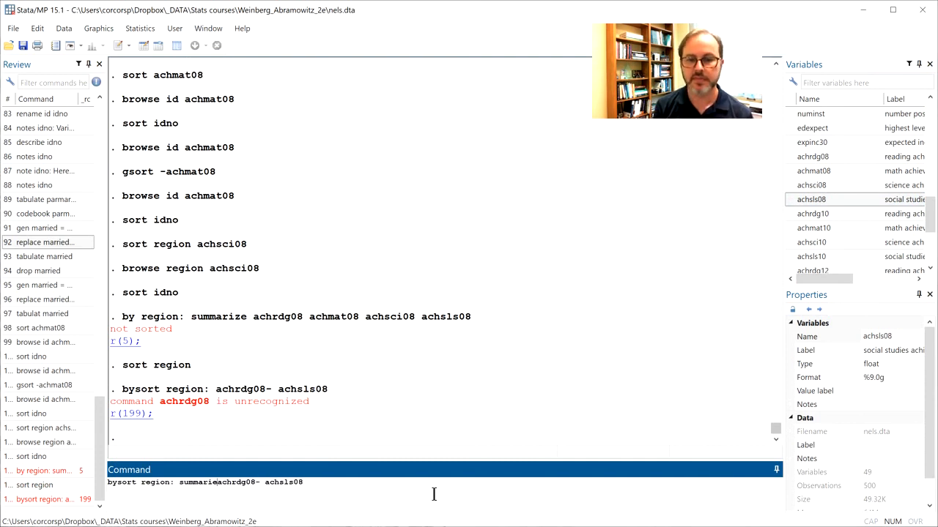
{"action": "key", "text": "BackSpace"}
{"action": "key", "text": "BackSpace"}
{"action": "type", "text": "ze"}
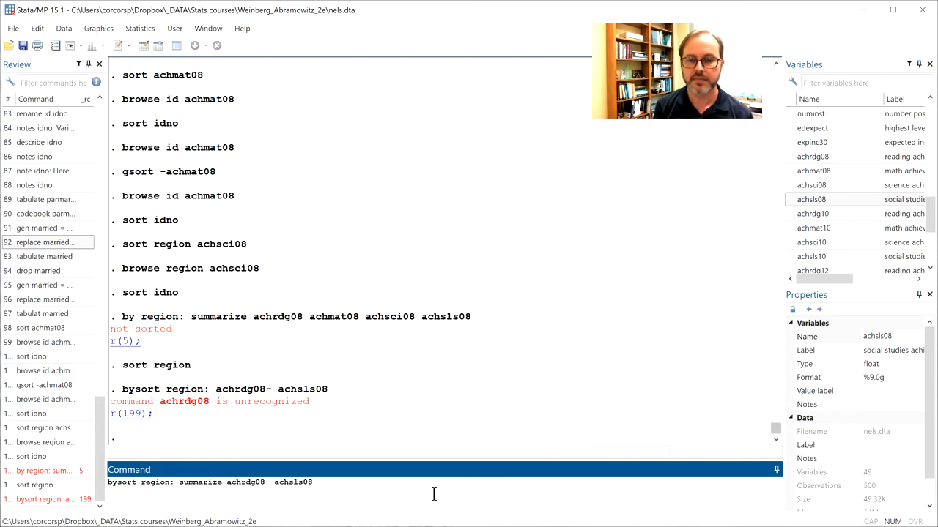
{"action": "key", "text": "Return"}
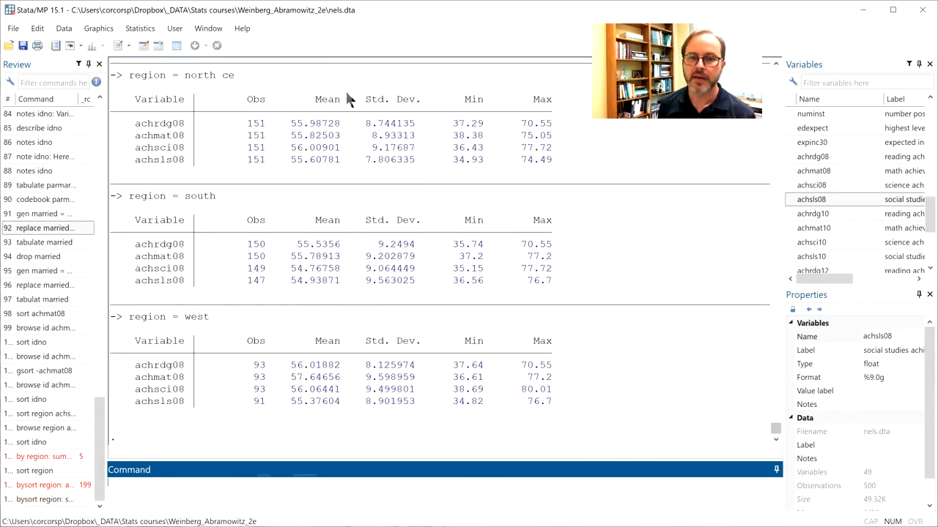
{"action": "scroll", "coordinate": [309, 209], "scroll_direction": "up", "scroll_amount": 6}
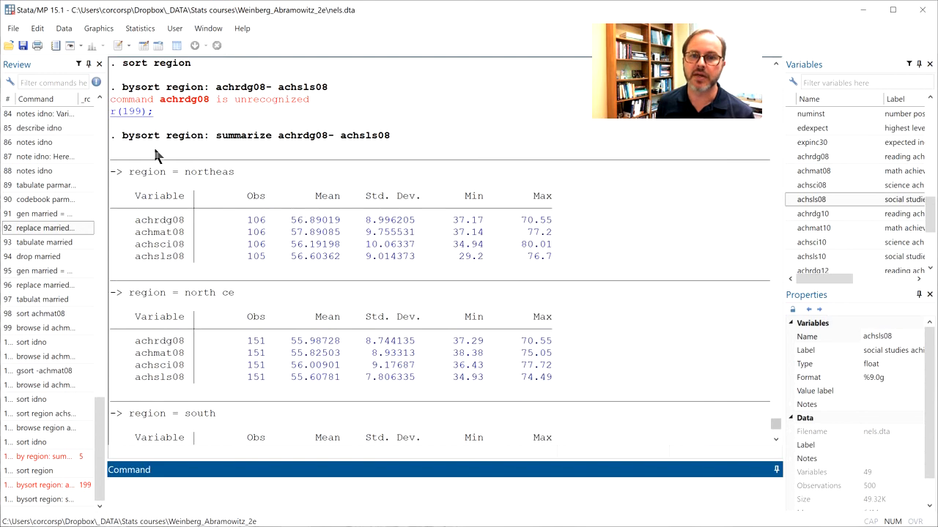
{"action": "scroll", "coordinate": [260, 184], "scroll_direction": "down", "scroll_amount": 4}
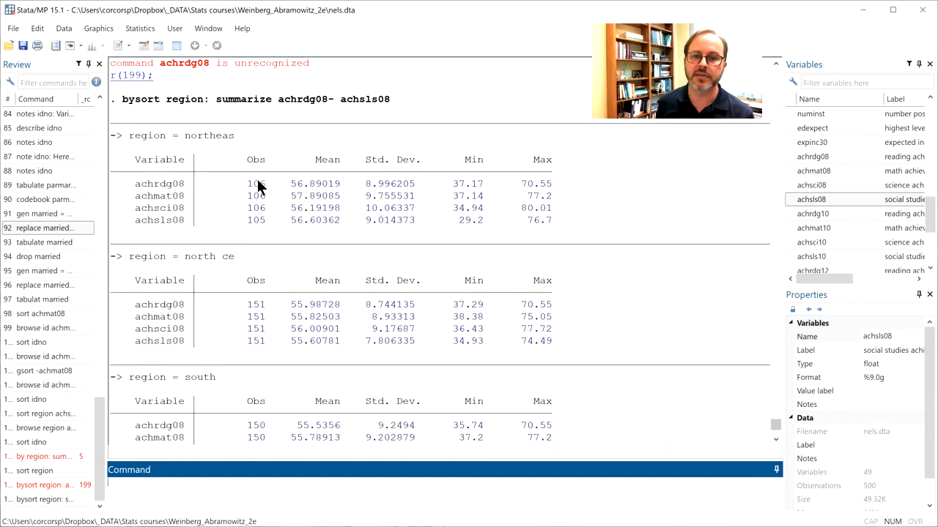
{"action": "scroll", "coordinate": [395, 278], "scroll_direction": "down", "scroll_amount": 2}
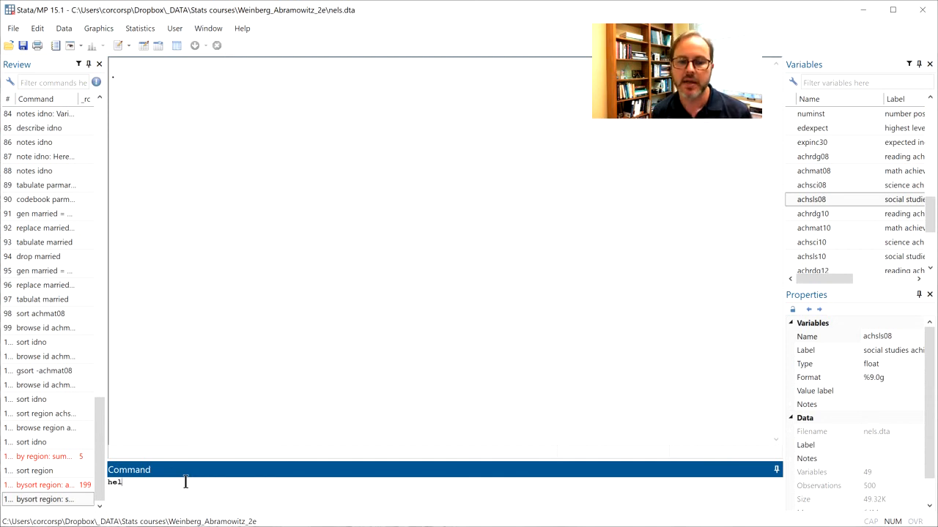
Look up the nmissing command with help nmissing.
{"action": "type", "text": "miss"}
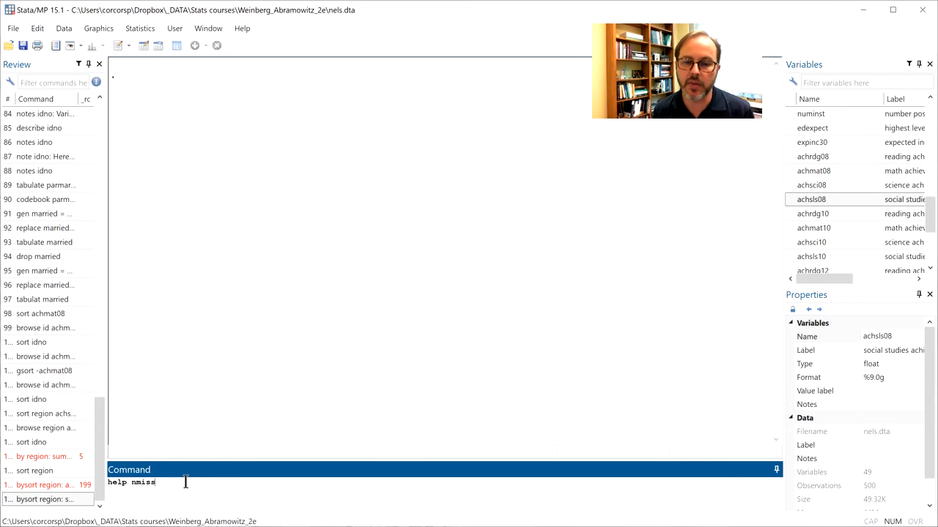
{"action": "type", "text": "ing"}
{"action": "key", "text": "Return"}
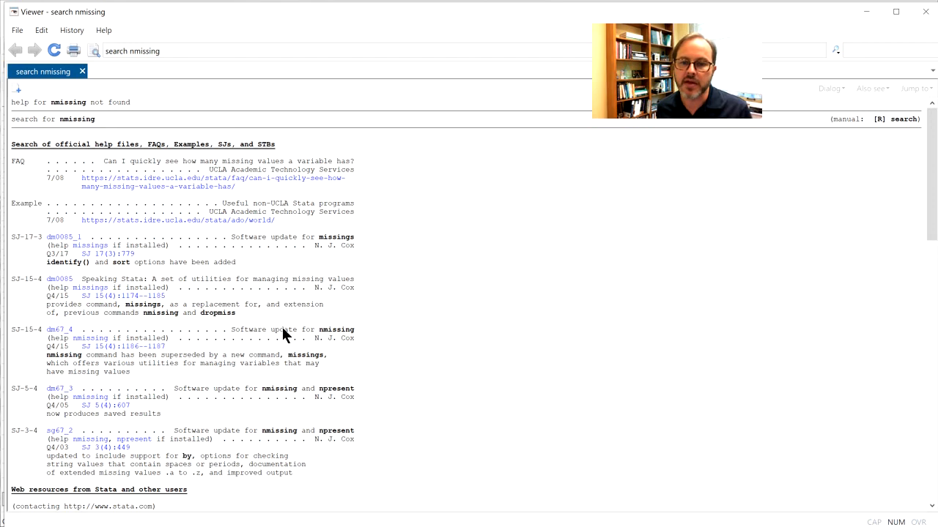
Install the dm67_4 package containing nmissing from the search results and close the viewer.
{"action": "left_click", "coordinate": [57, 330]}
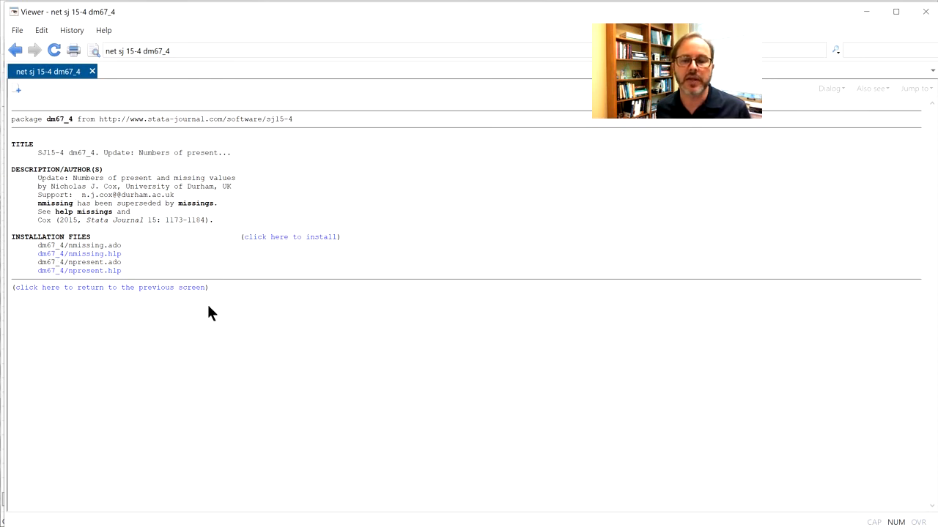
{"action": "left_click", "coordinate": [281, 239]}
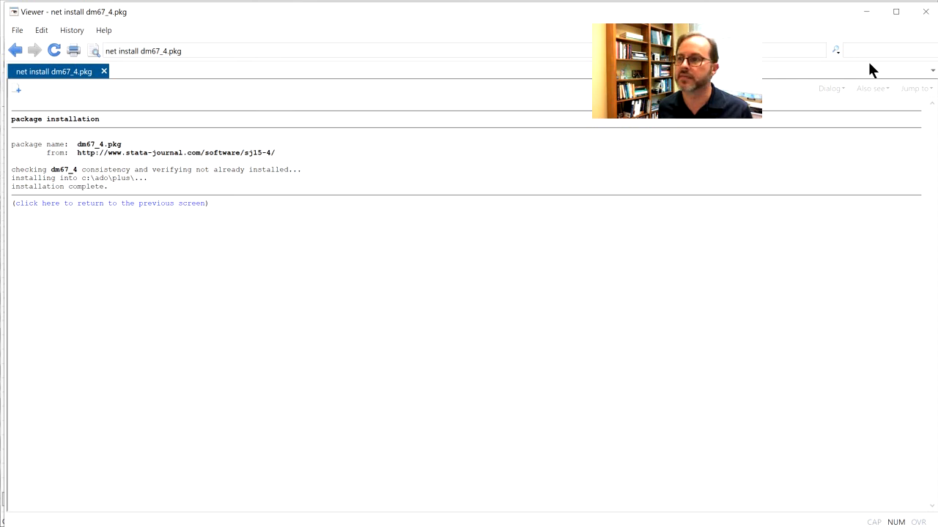
{"action": "left_click", "coordinate": [925, 11]}
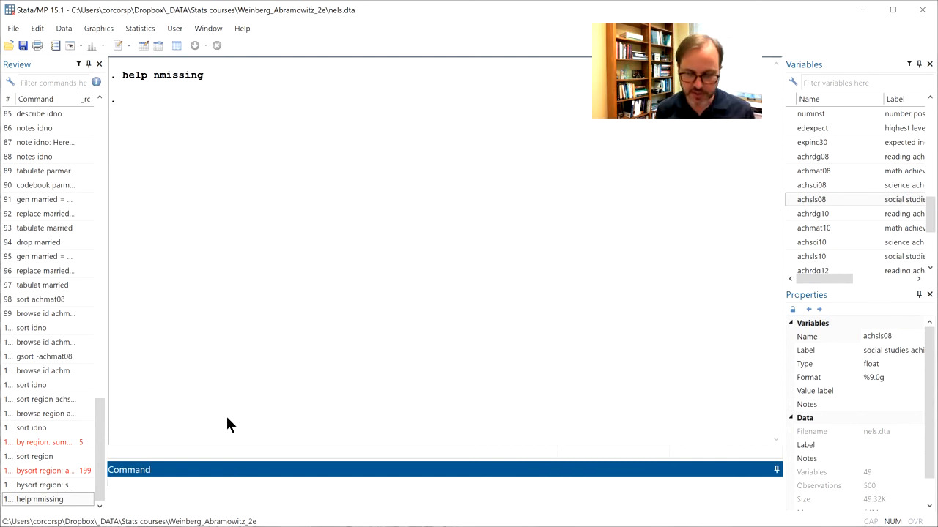
Try to install the command from SSC with ssc install nmissing and read the response about existing files.
{"action": "type", "text": "ssc ins"}
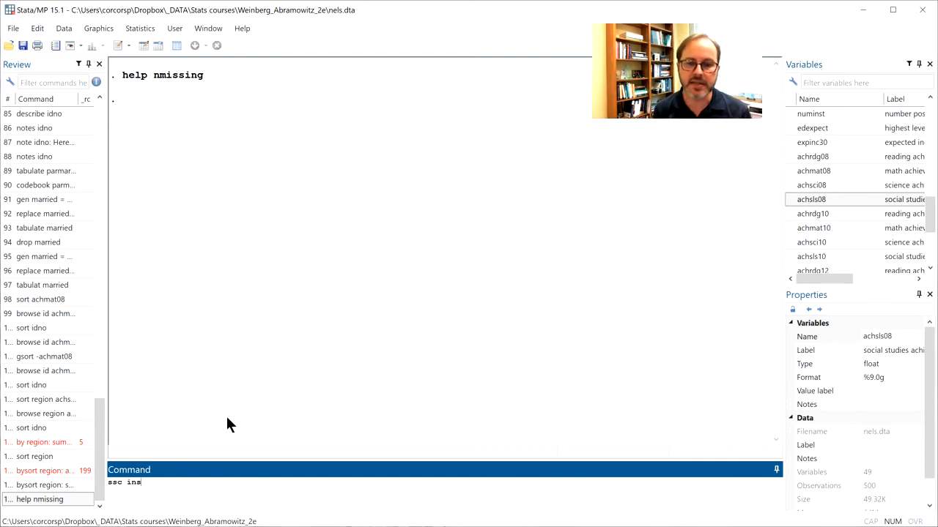
{"action": "type", "text": "tall nm"}
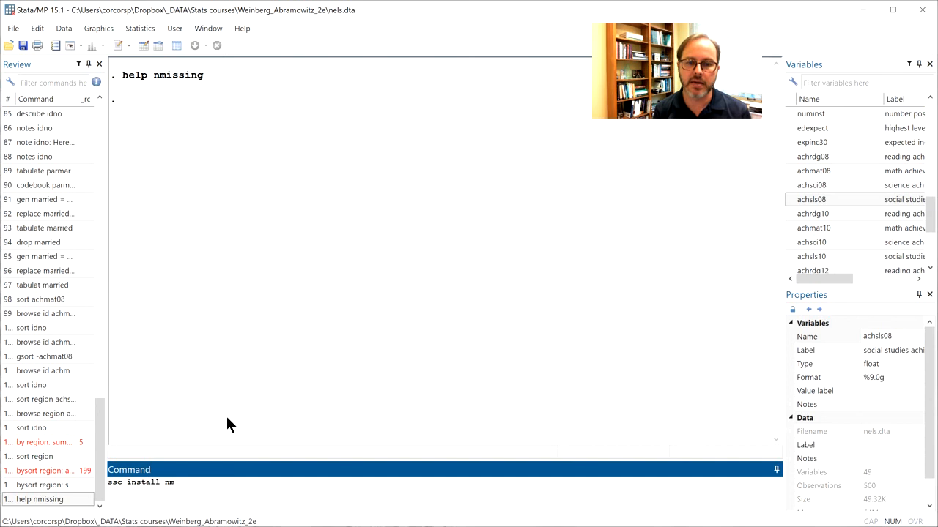
{"action": "type", "text": "issing"}
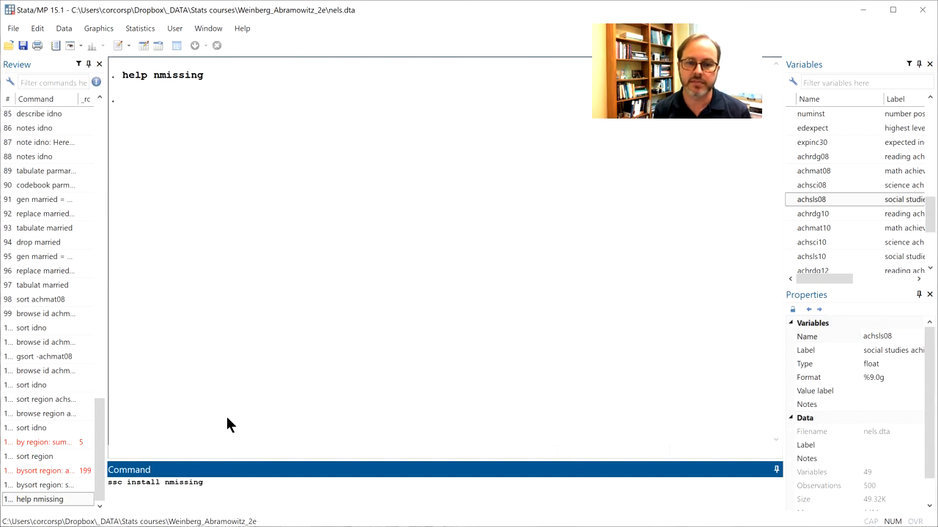
{"action": "key", "text": "Return"}
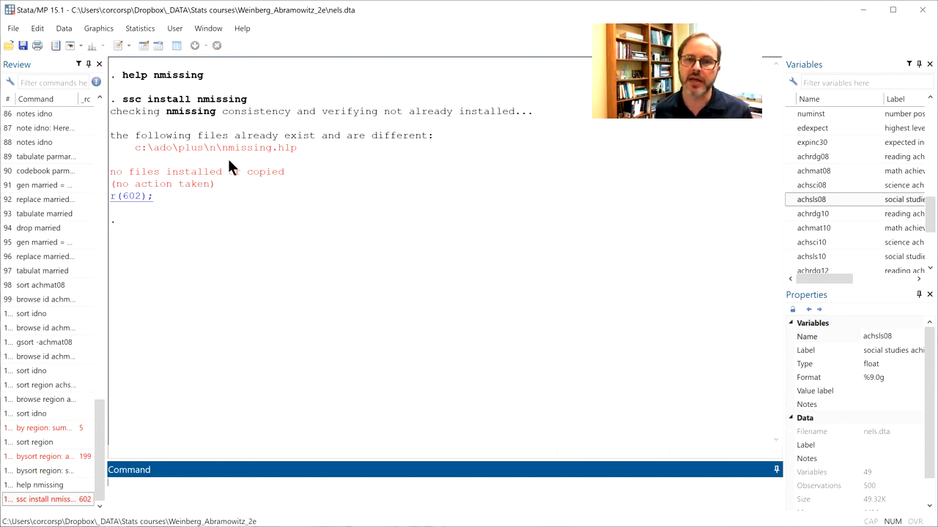
{"action": "left_click_drag", "start_coordinate": [231, 136], "coordinate": [319, 148]}
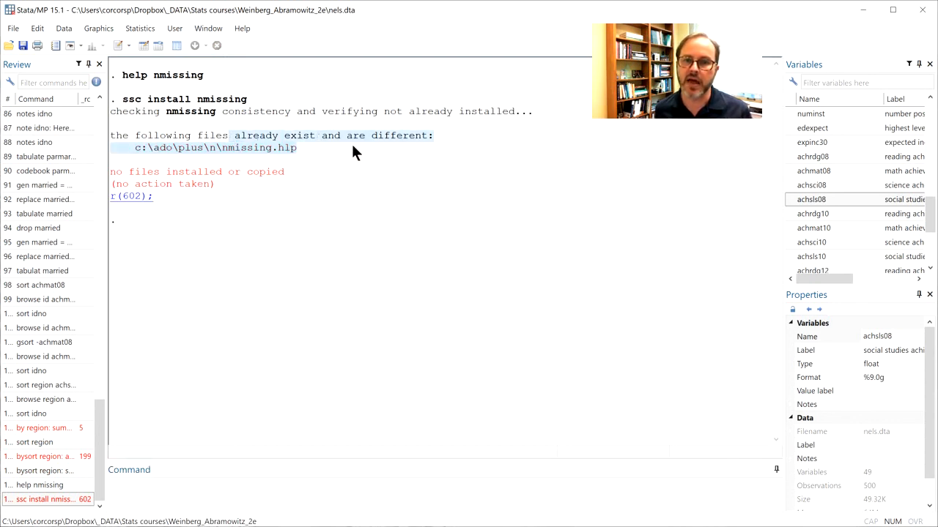
{"action": "left_click", "coordinate": [450, 187]}
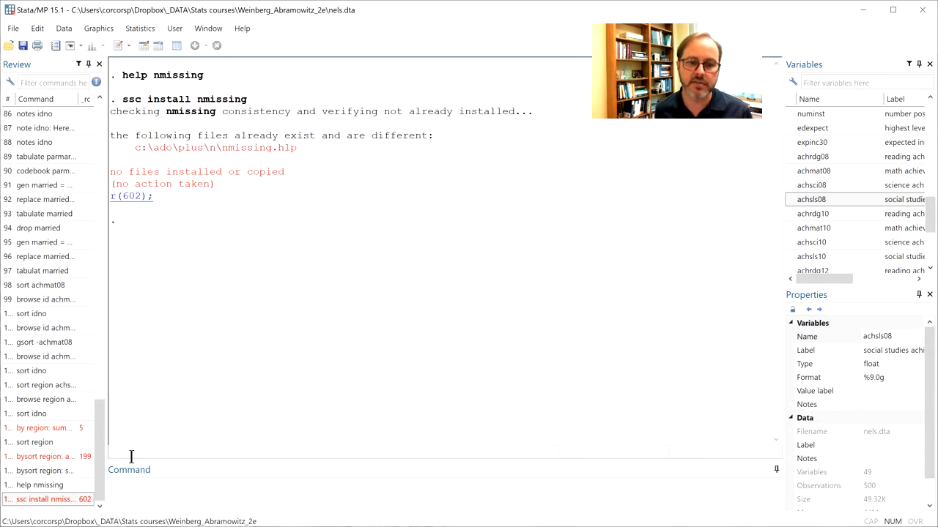
Rerun the SSC installation of nmissing with the replace option.
{"action": "left_click", "coordinate": [244, 501]}
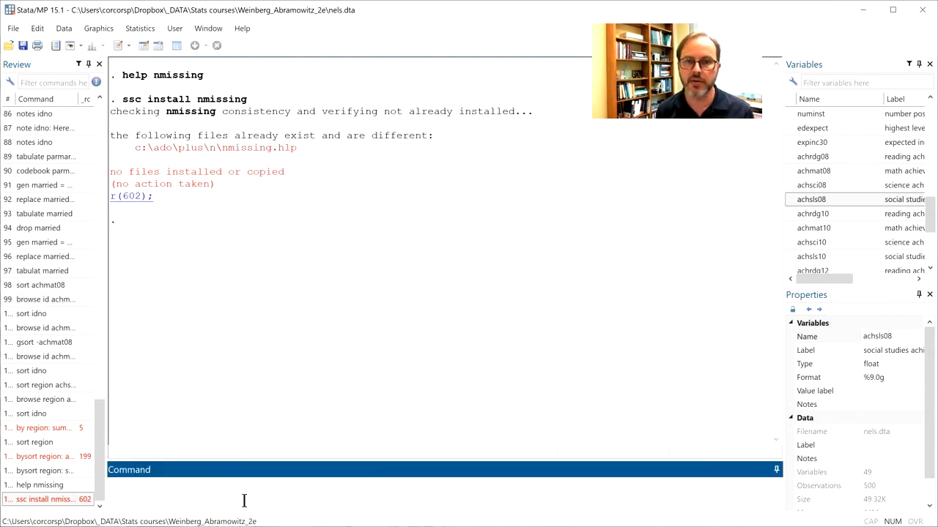
{"action": "key", "text": "Page_Up"}
{"action": "type", "text": ", re"}
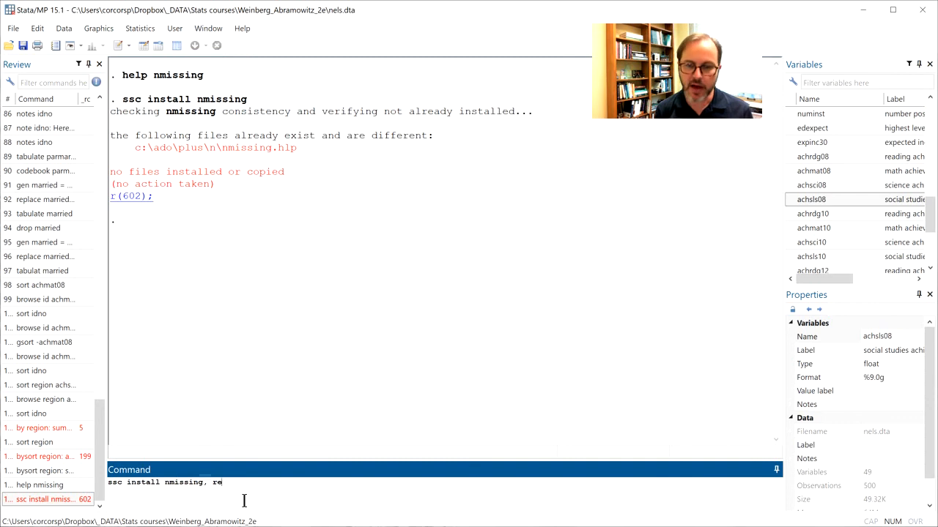
{"action": "type", "text": "place"}
{"action": "key", "text": "Return"}
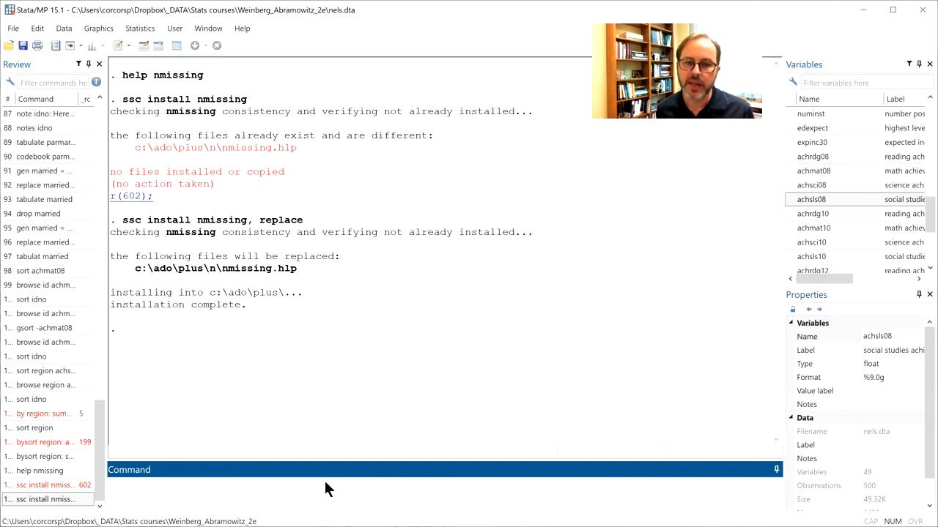
Open the help file for nmissing, read its syntax and options, and close the viewer.
{"action": "type", "text": "help nmissing"}
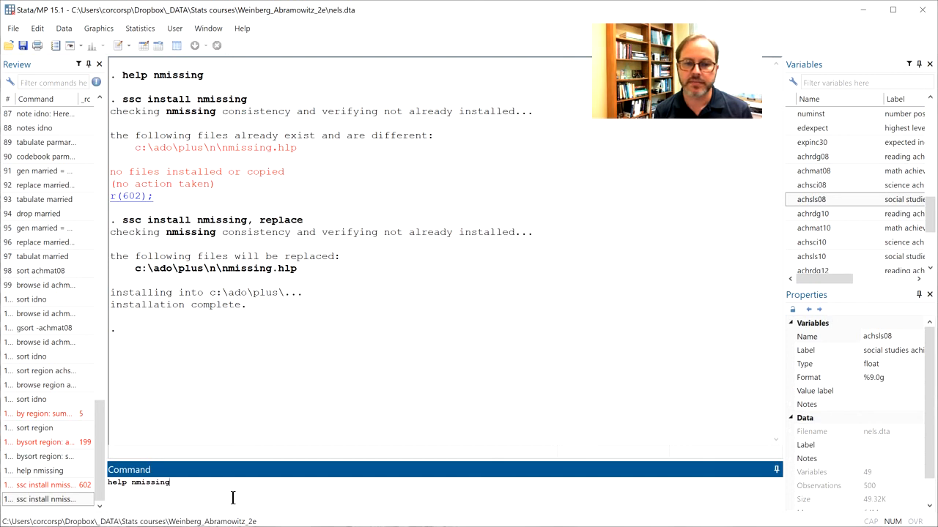
{"action": "key", "text": "Return"}
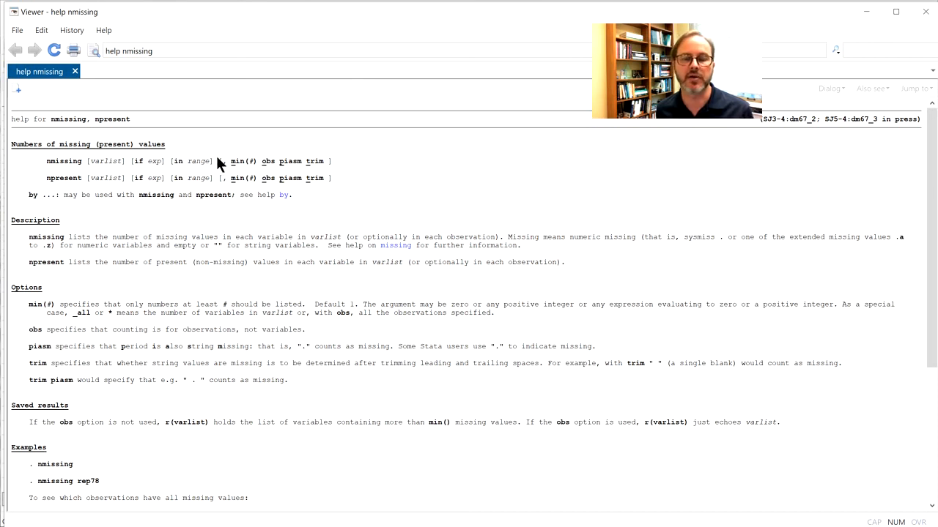
{"action": "left_click", "coordinate": [924, 12]}
Run nmissing on the whole dataset and examine the missing-value counts, including the row for parmarl8.
{"action": "left_click", "coordinate": [181, 504]}
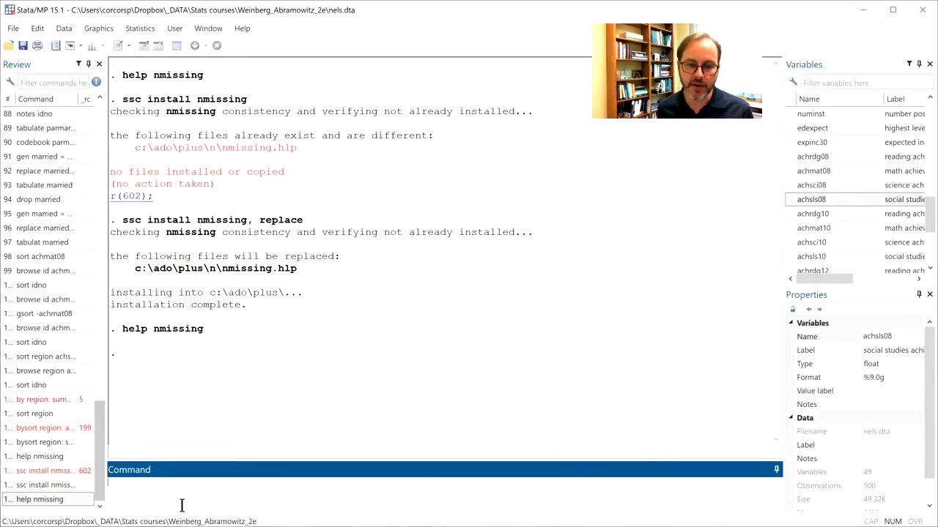
{"action": "type", "text": "nmissing"}
{"action": "key", "text": "Return"}
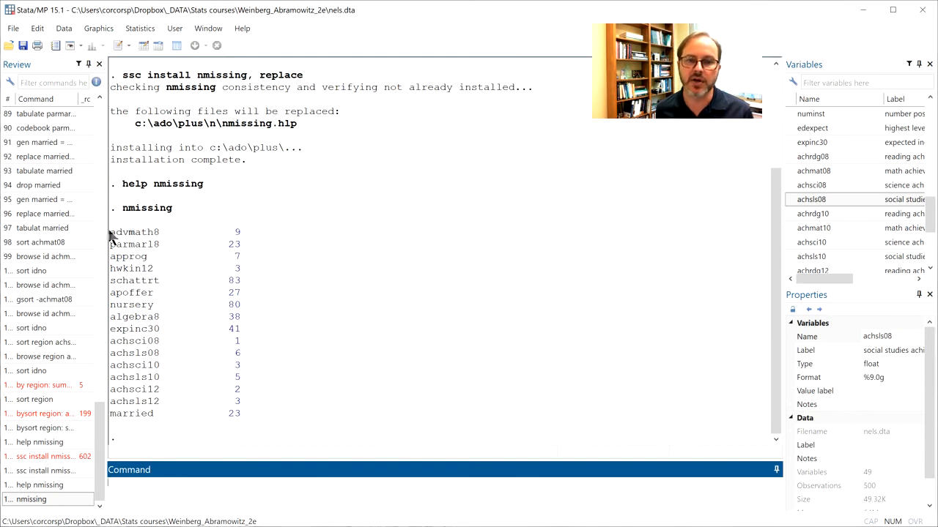
{"action": "left_click_drag", "start_coordinate": [121, 249], "coordinate": [247, 246]}
{"action": "left_click", "coordinate": [247, 244]}
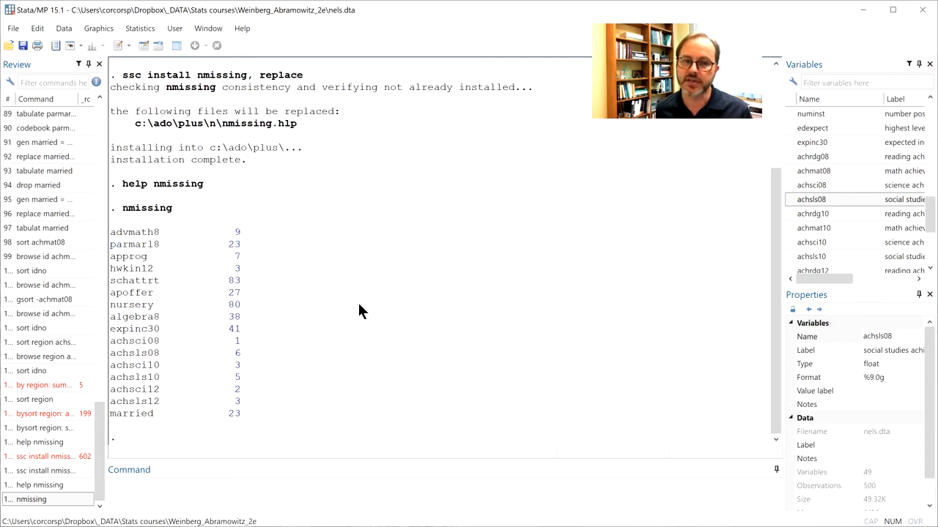
{"action": "left_click", "coordinate": [176, 491]}
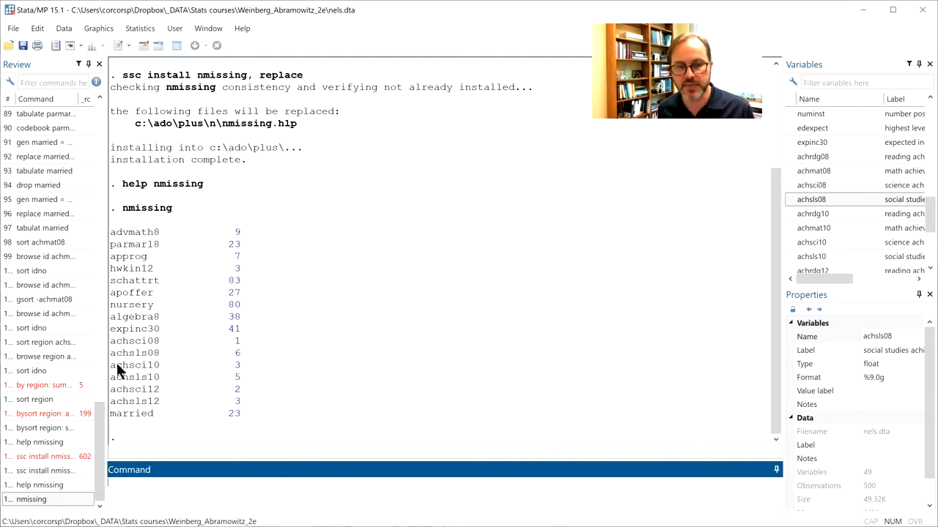
{"action": "left_click_drag", "start_coordinate": [776, 208], "coordinate": [773, 82]}
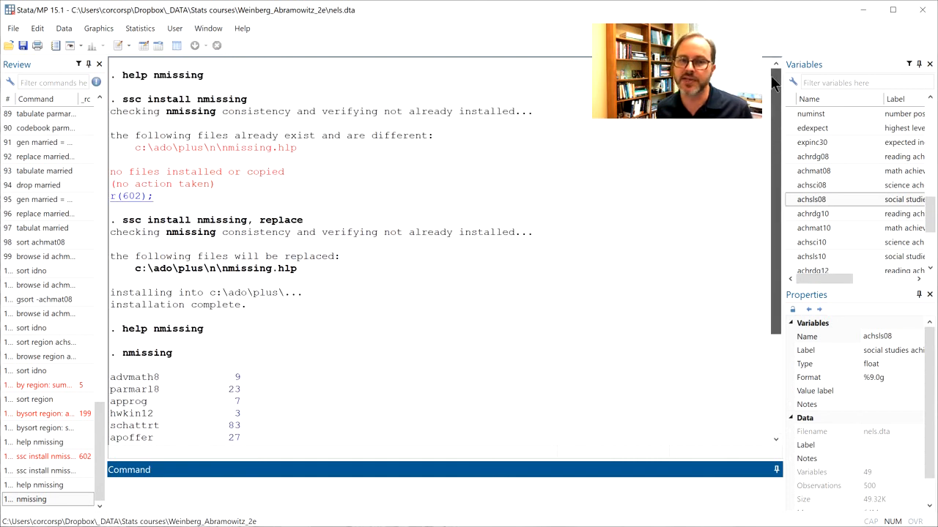